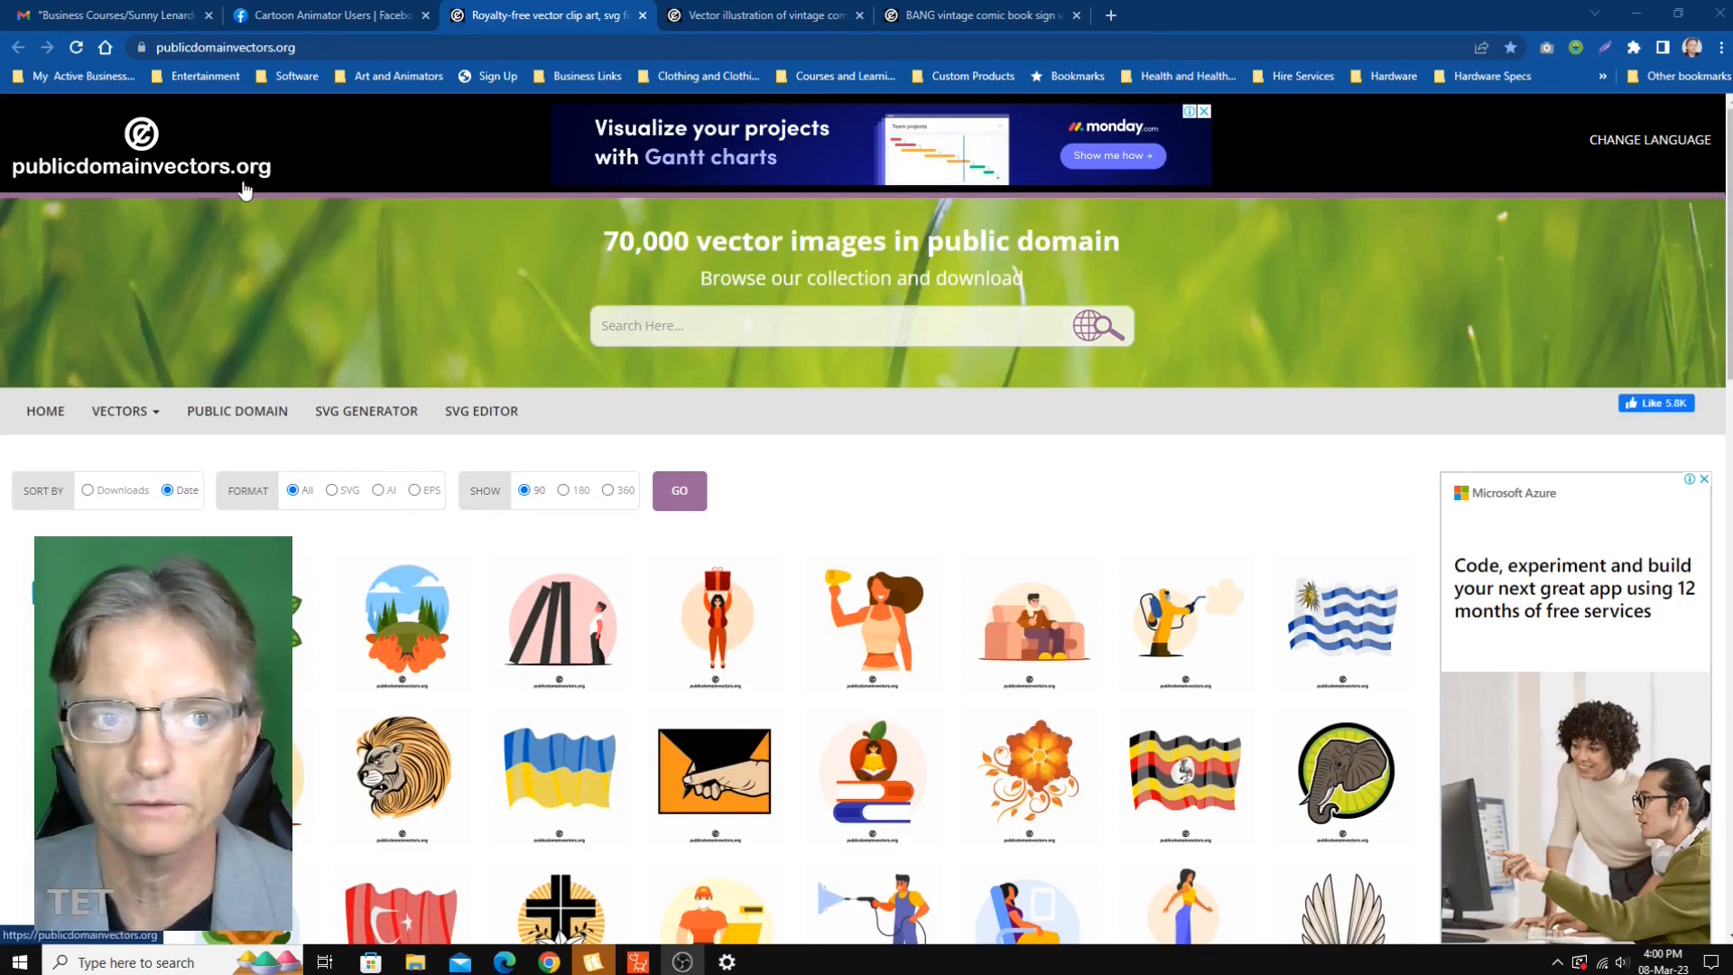
# - Look over the THWACK and BANG vintage comic sound effect pages on publicdomainvectors.org
pyautogui.click(722, 19)
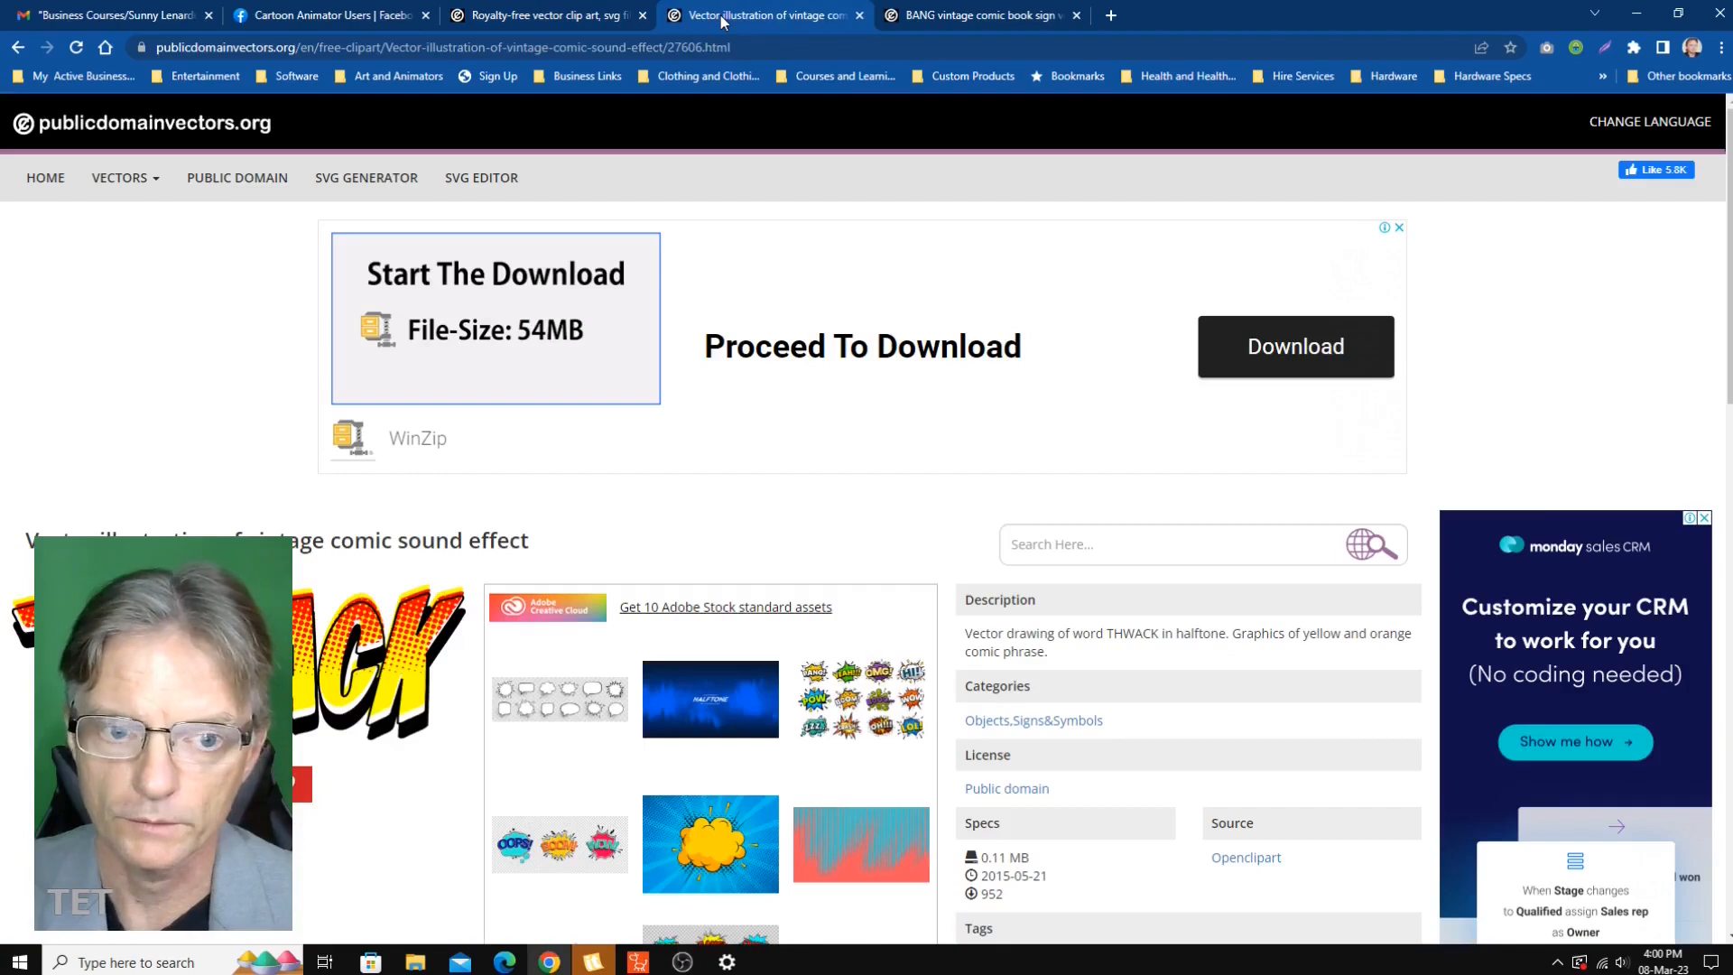
pyautogui.click(925, 16)
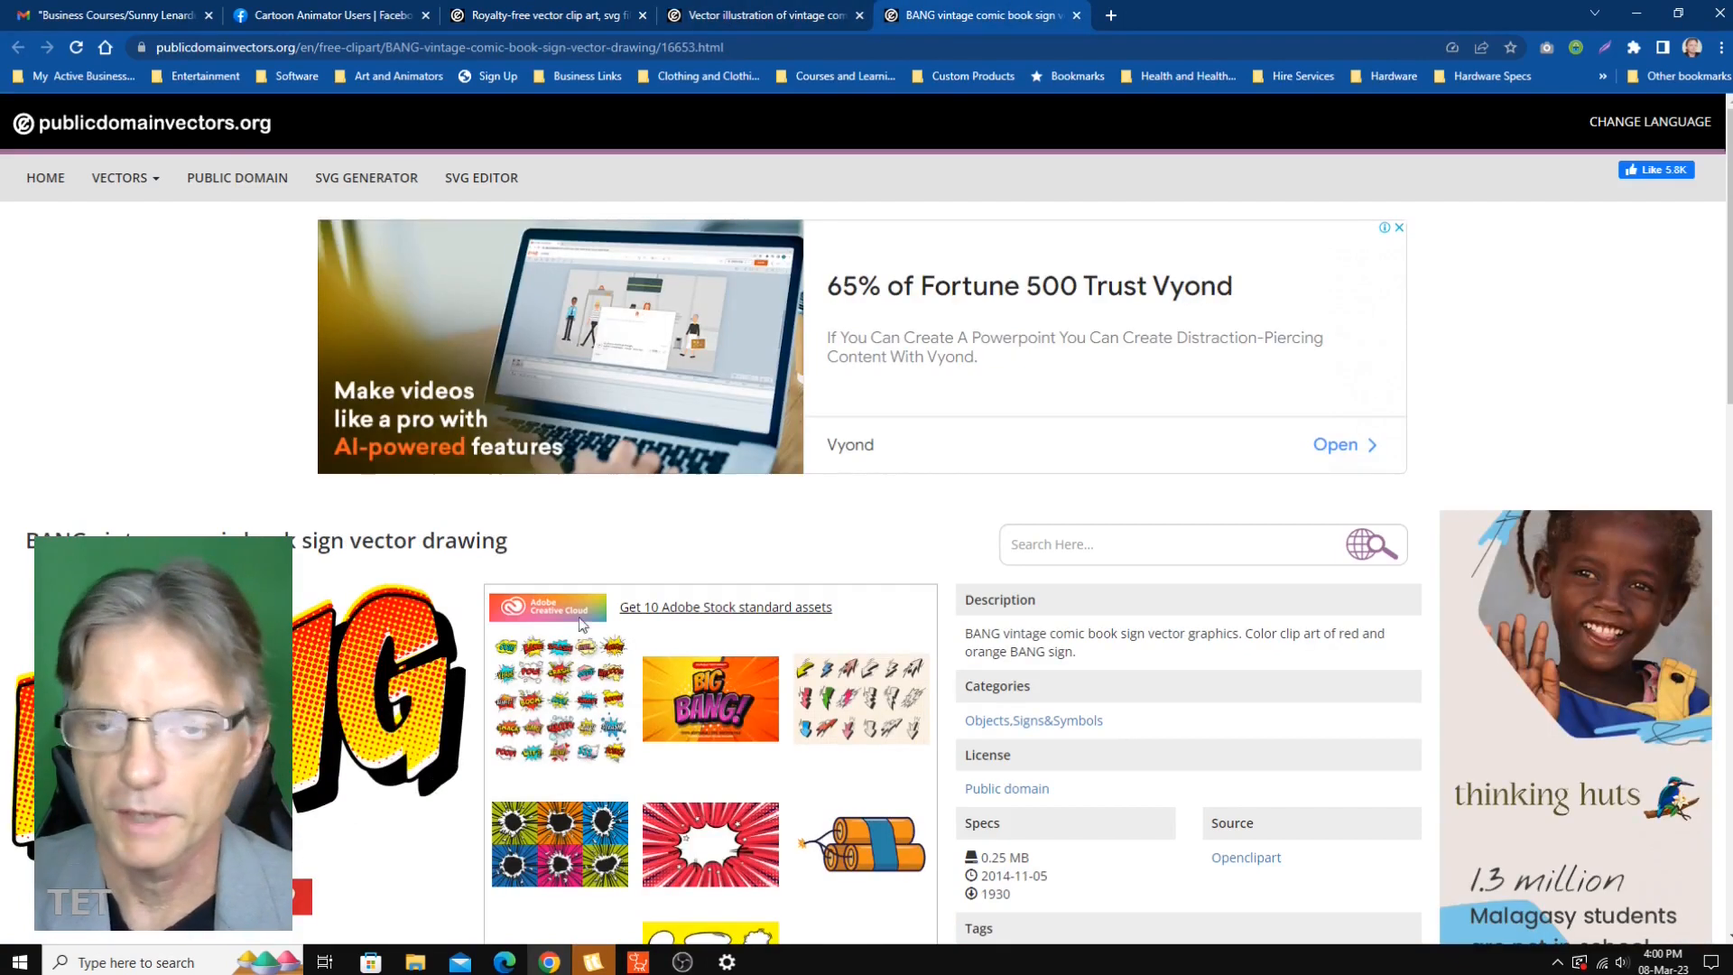
pyautogui.scroll(-1, 473, 695)
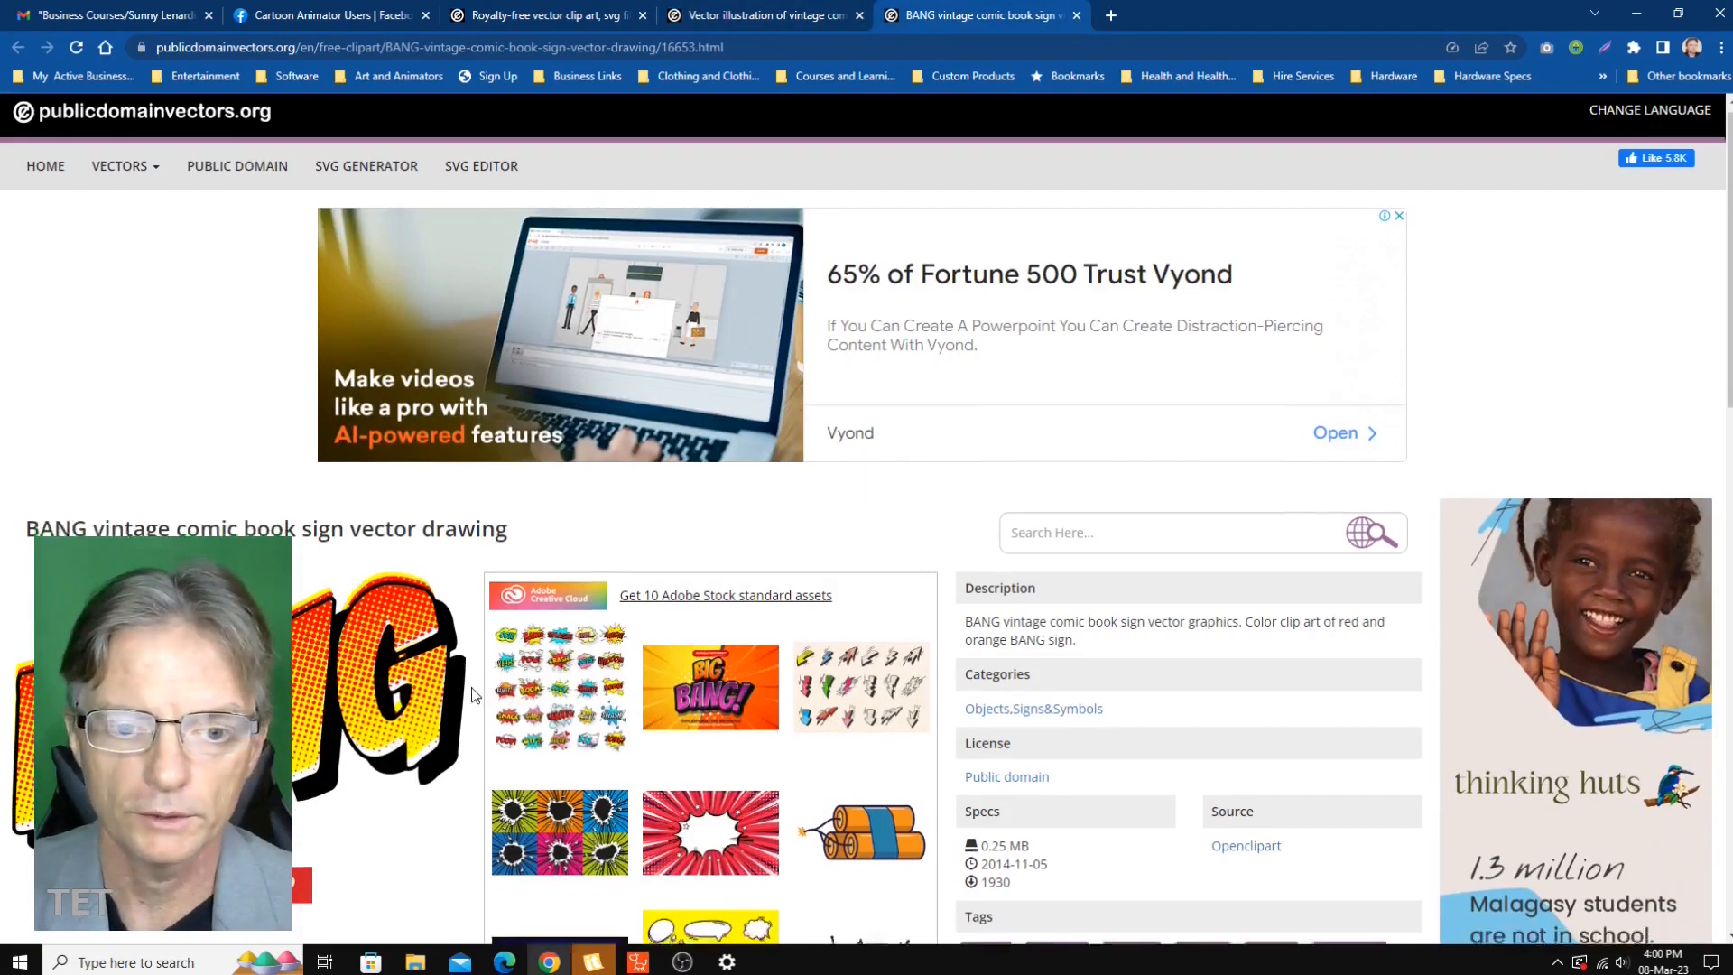
pyautogui.scroll(-3, 474, 695)
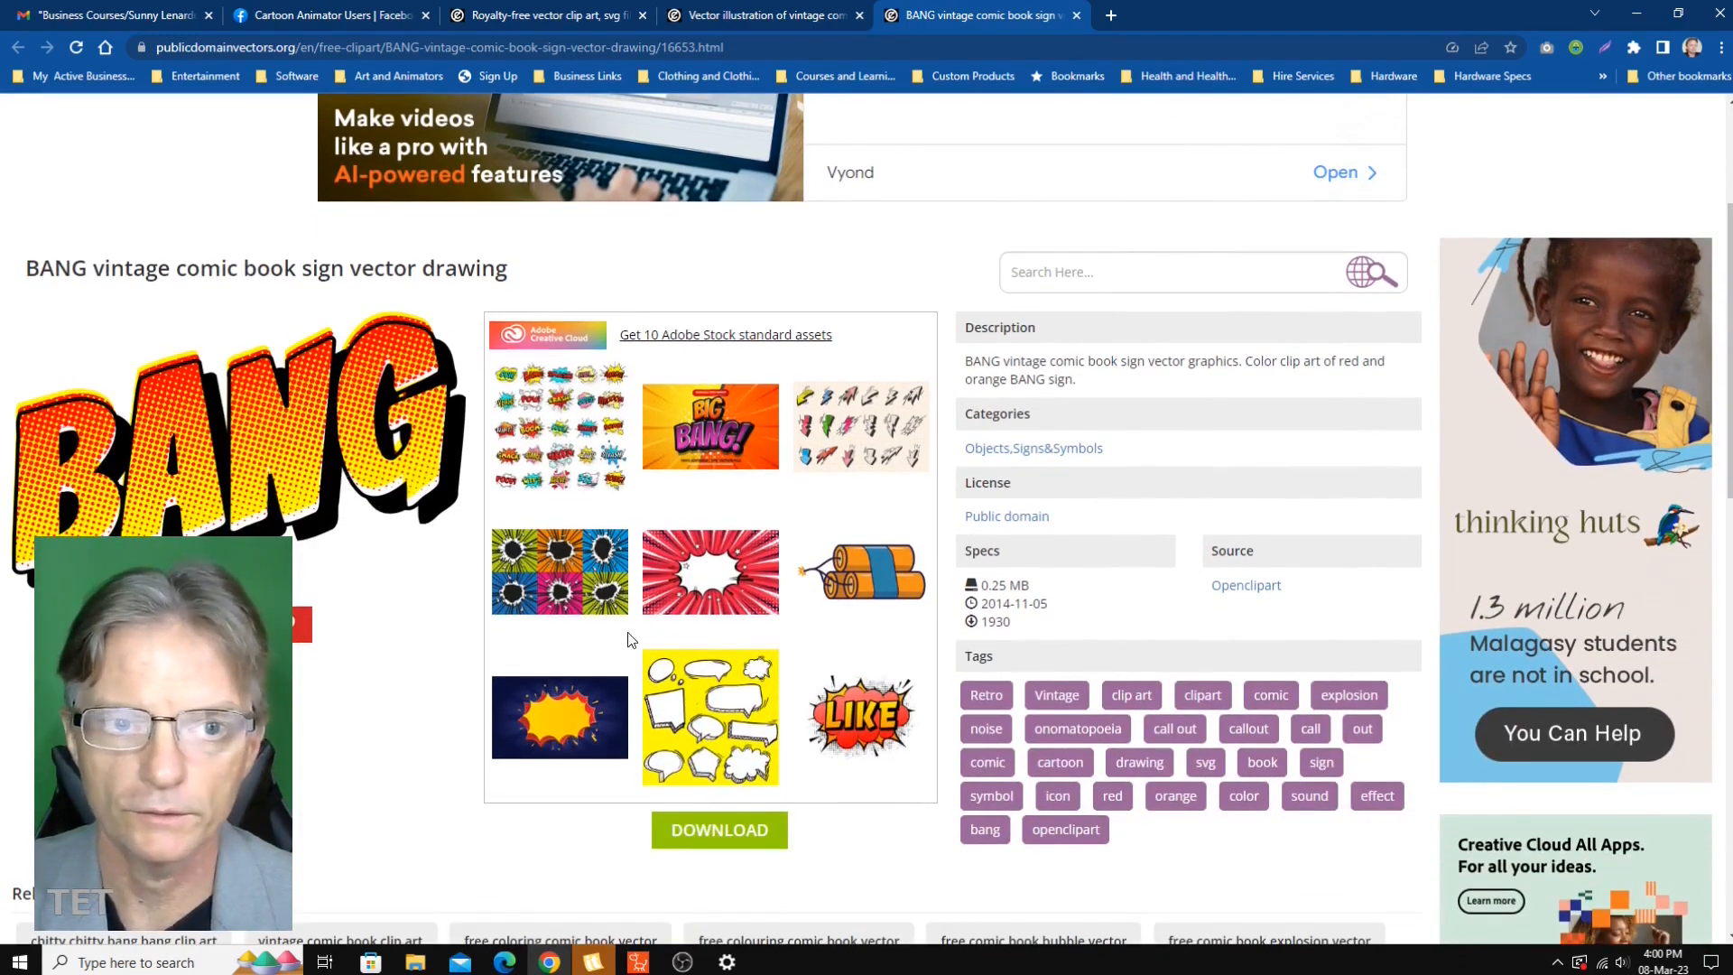
pyautogui.scroll(3, 629, 639)
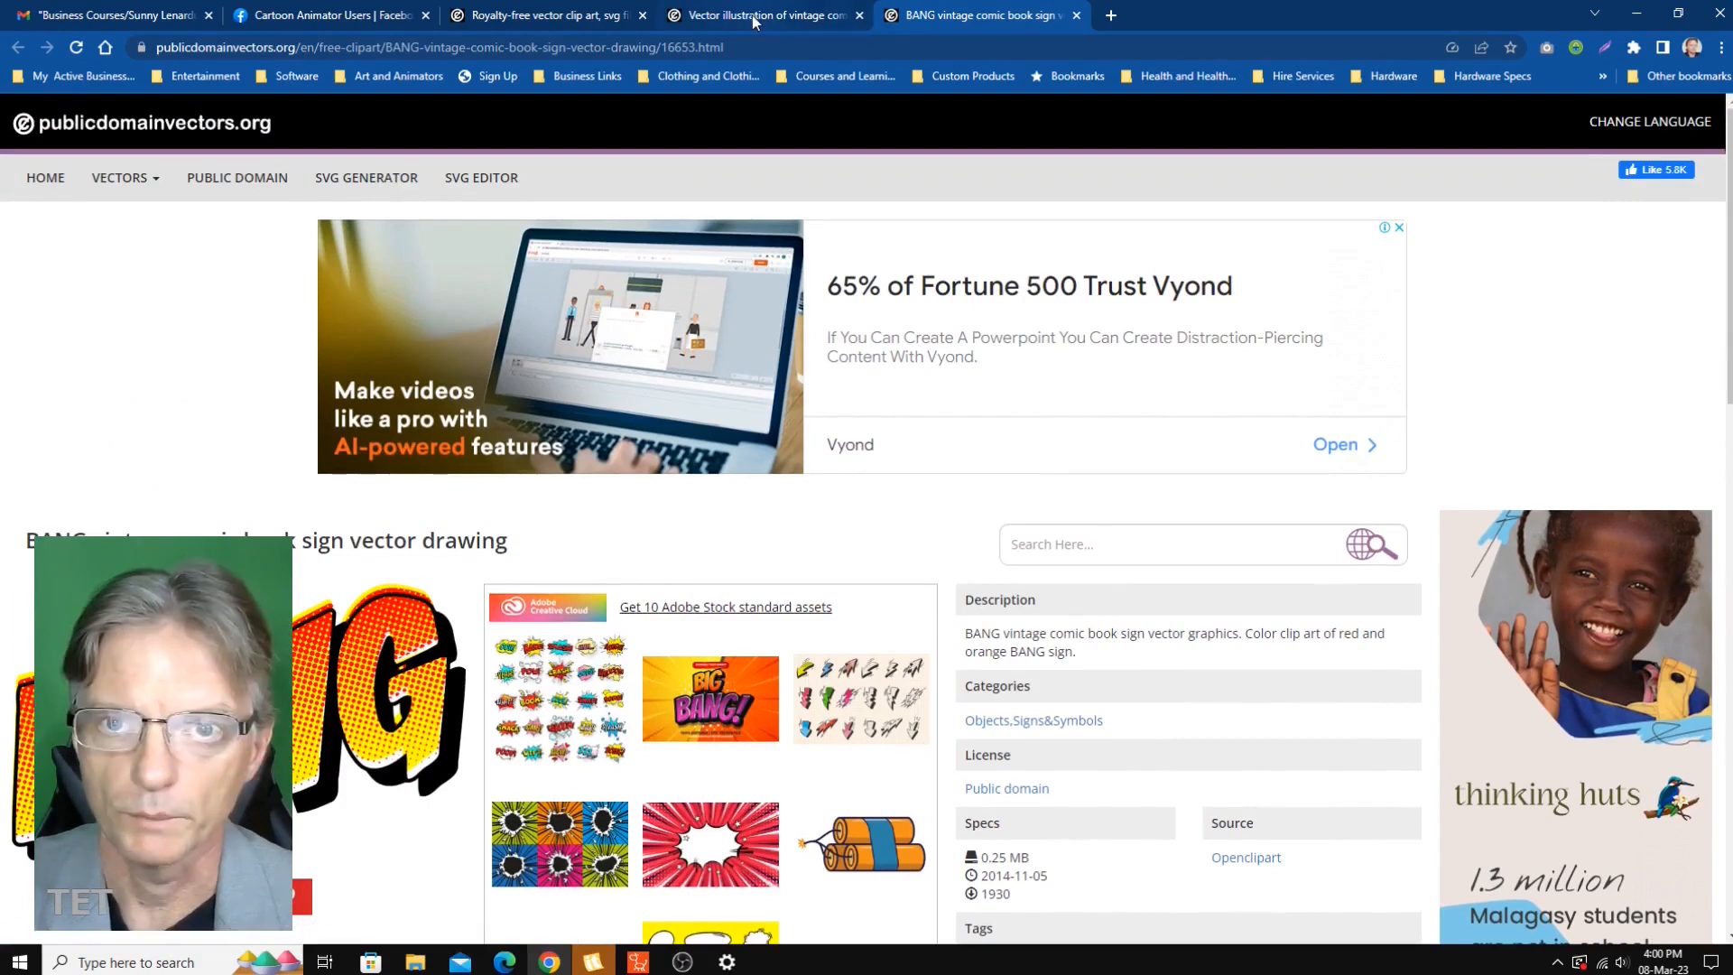
pyautogui.click(752, 16)
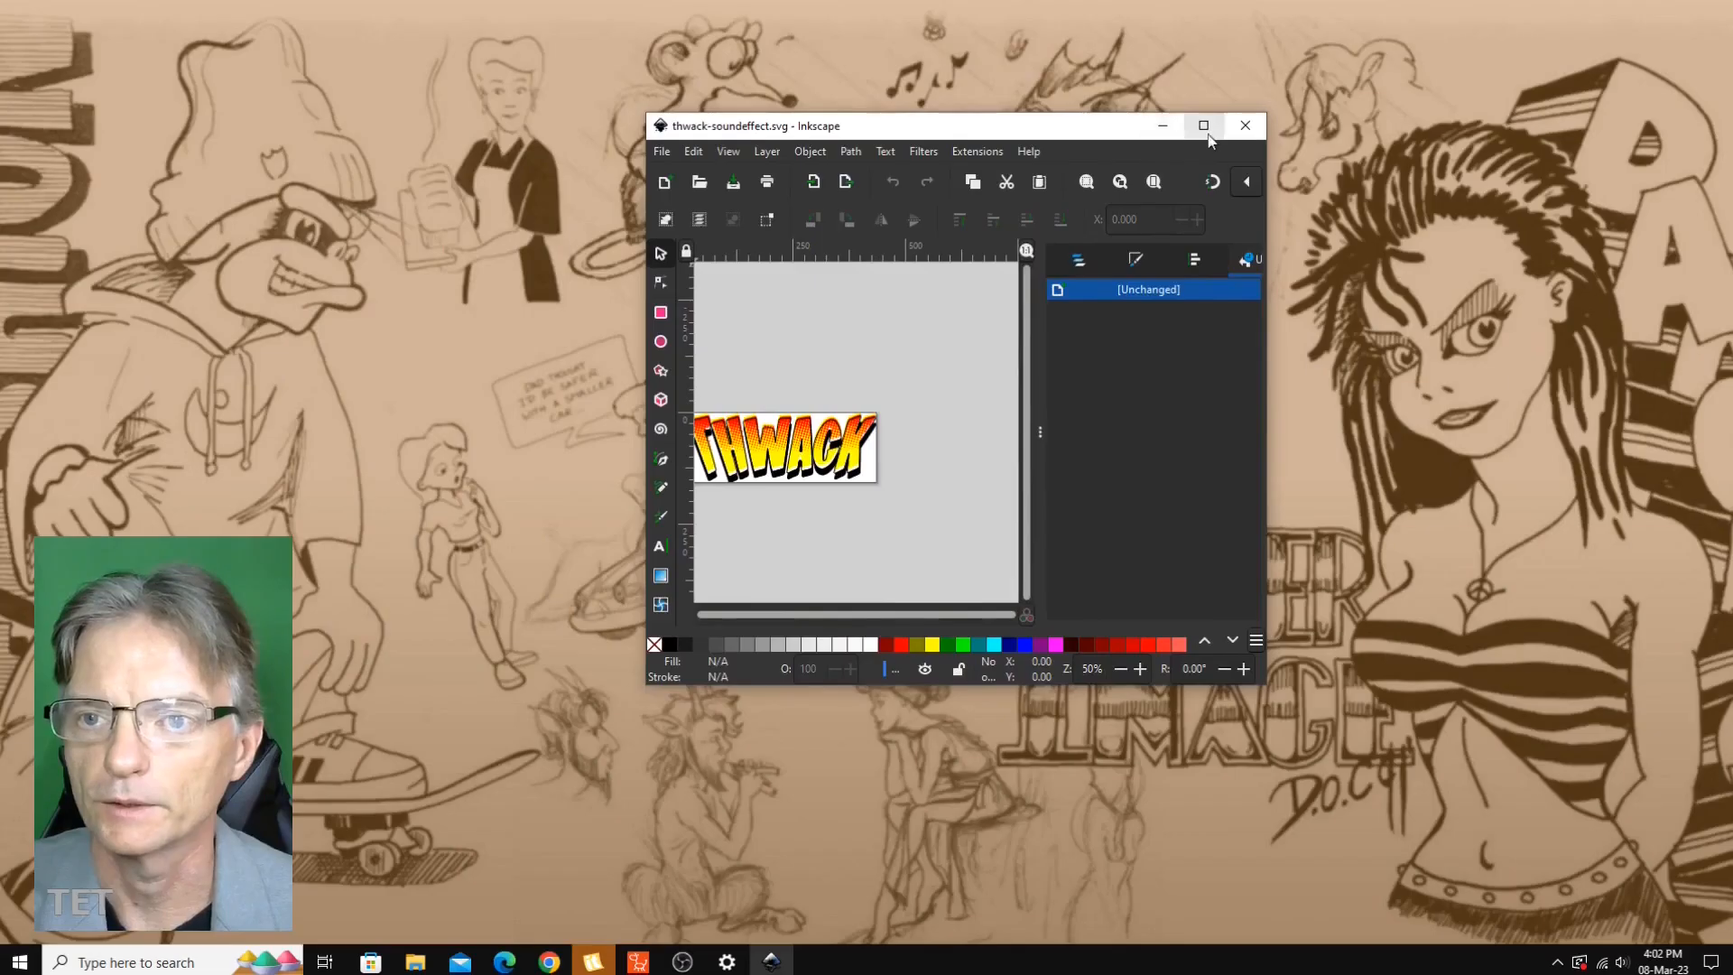
# - Maximize the Inkscape window with thwack-soundeffect.svg and expand the nested groups of Layer 1 in the object list
pyautogui.doubleClick(1207, 126)
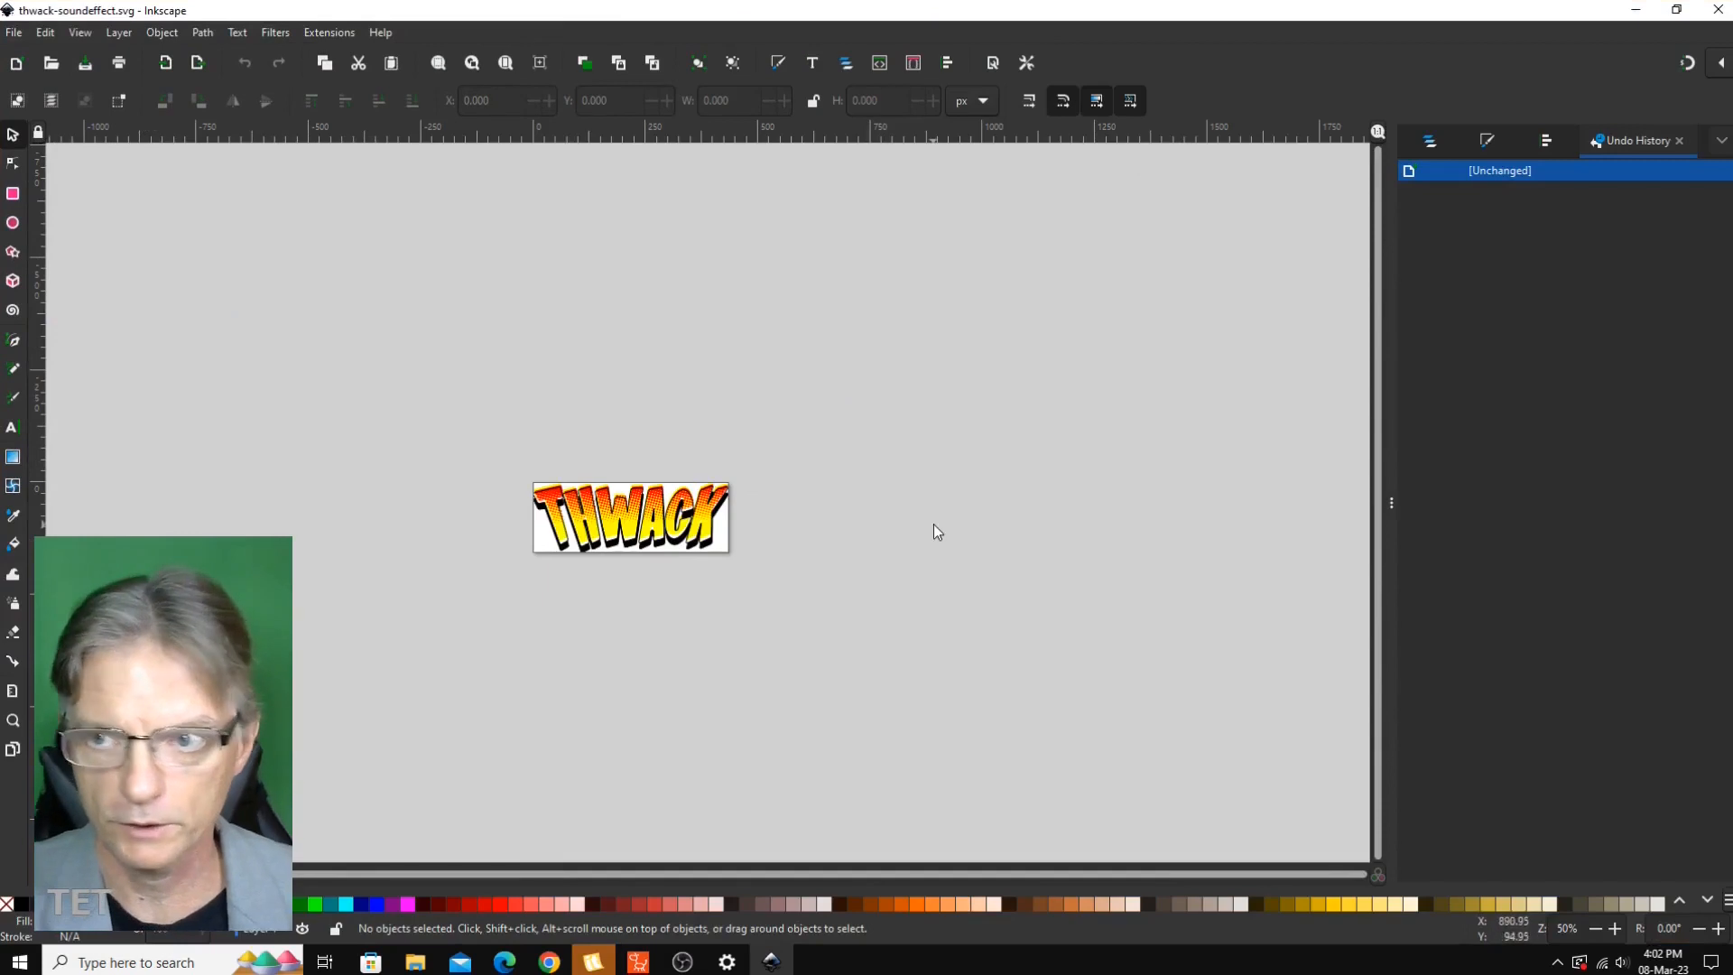
pyautogui.click(1429, 140)
pyautogui.click(1397, 223)
pyautogui.click(1414, 245)
pyautogui.click(1414, 311)
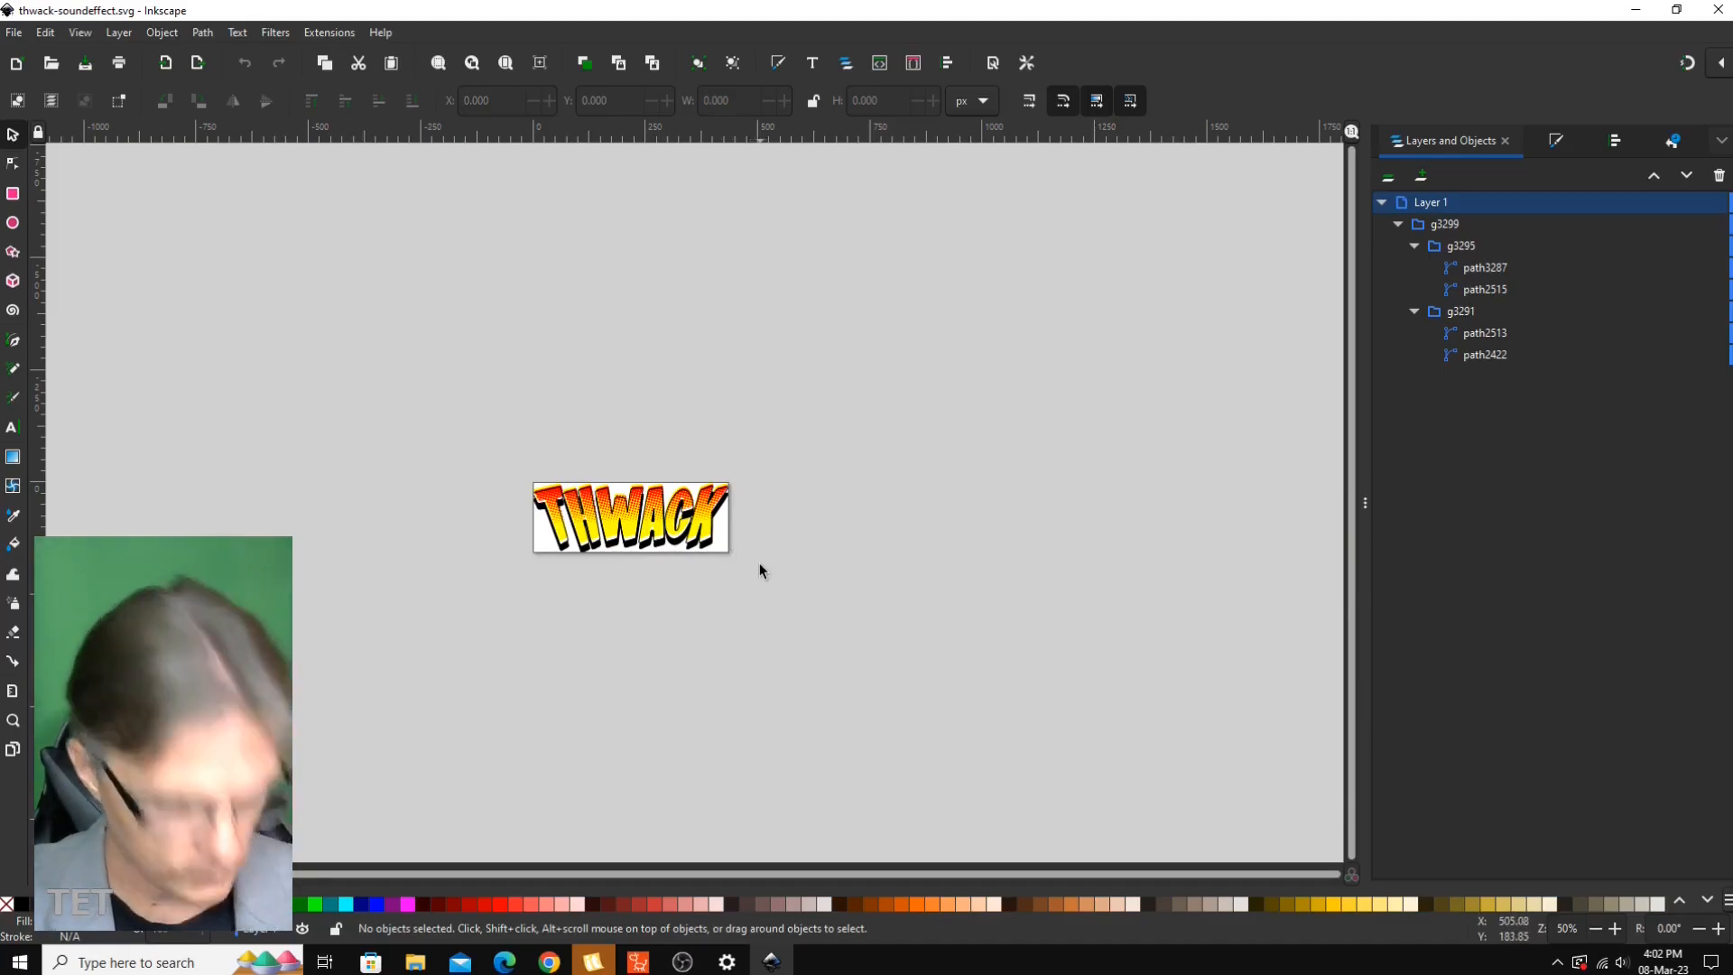
pyautogui.press('5')
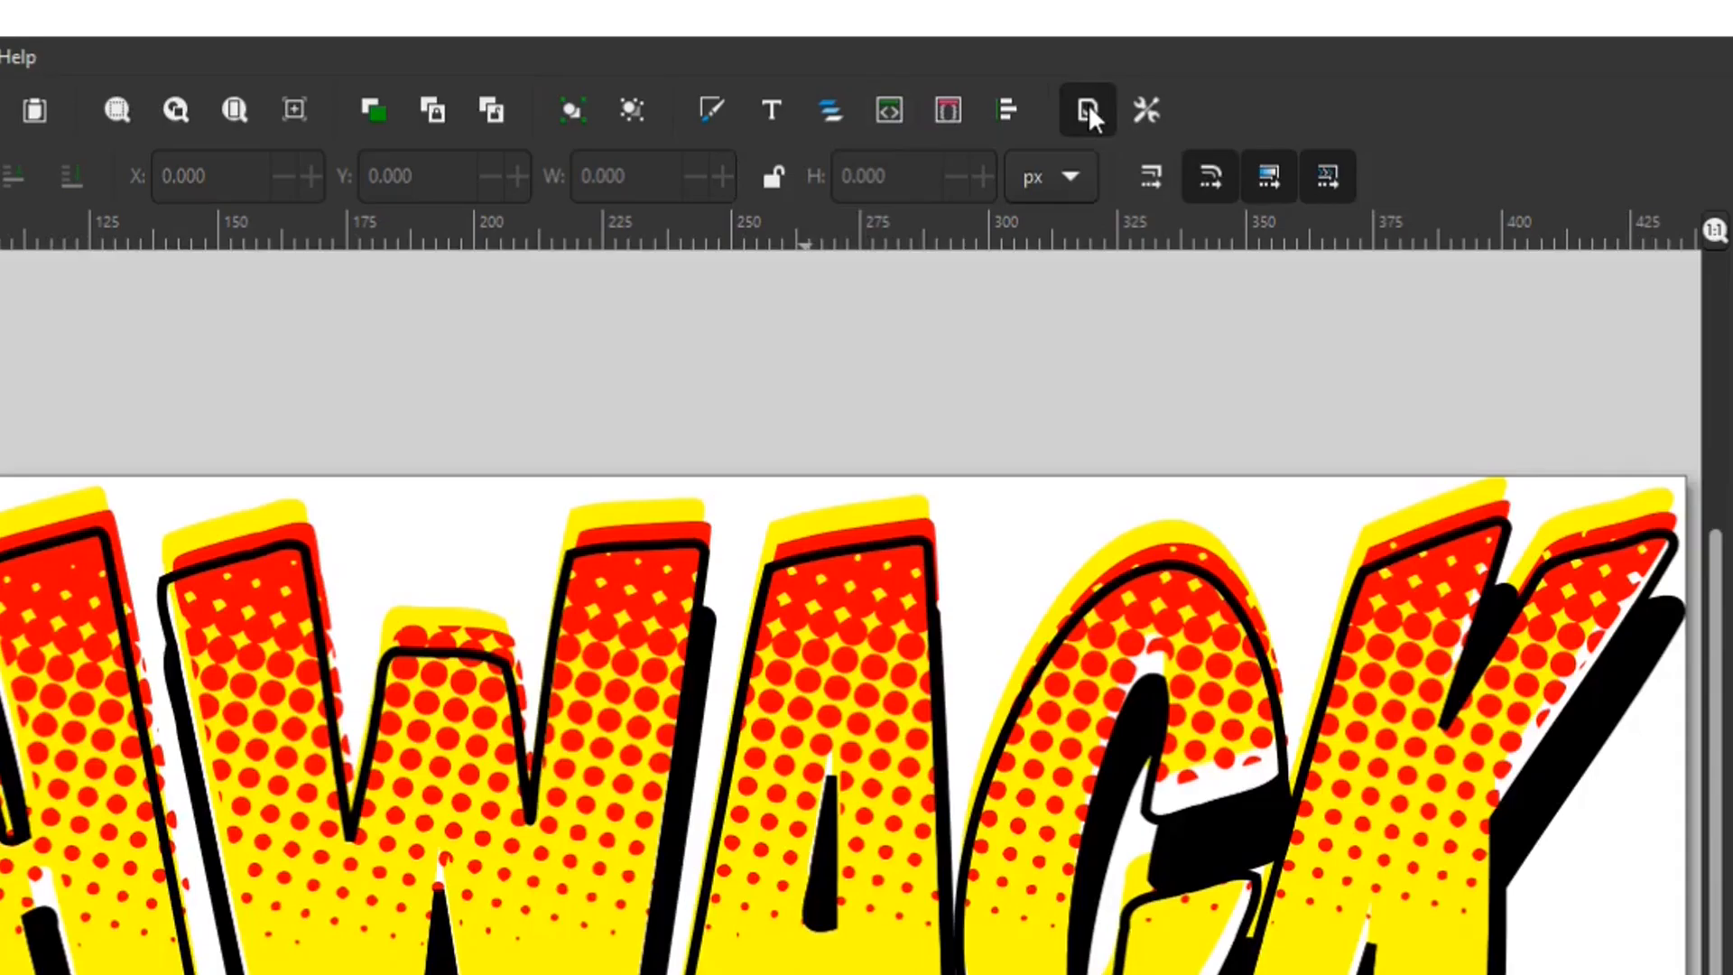
# - Set the page height to 1000 px with the width locked in proportion and scale the THWACK group to fill the page
pyautogui.click(1086, 107)
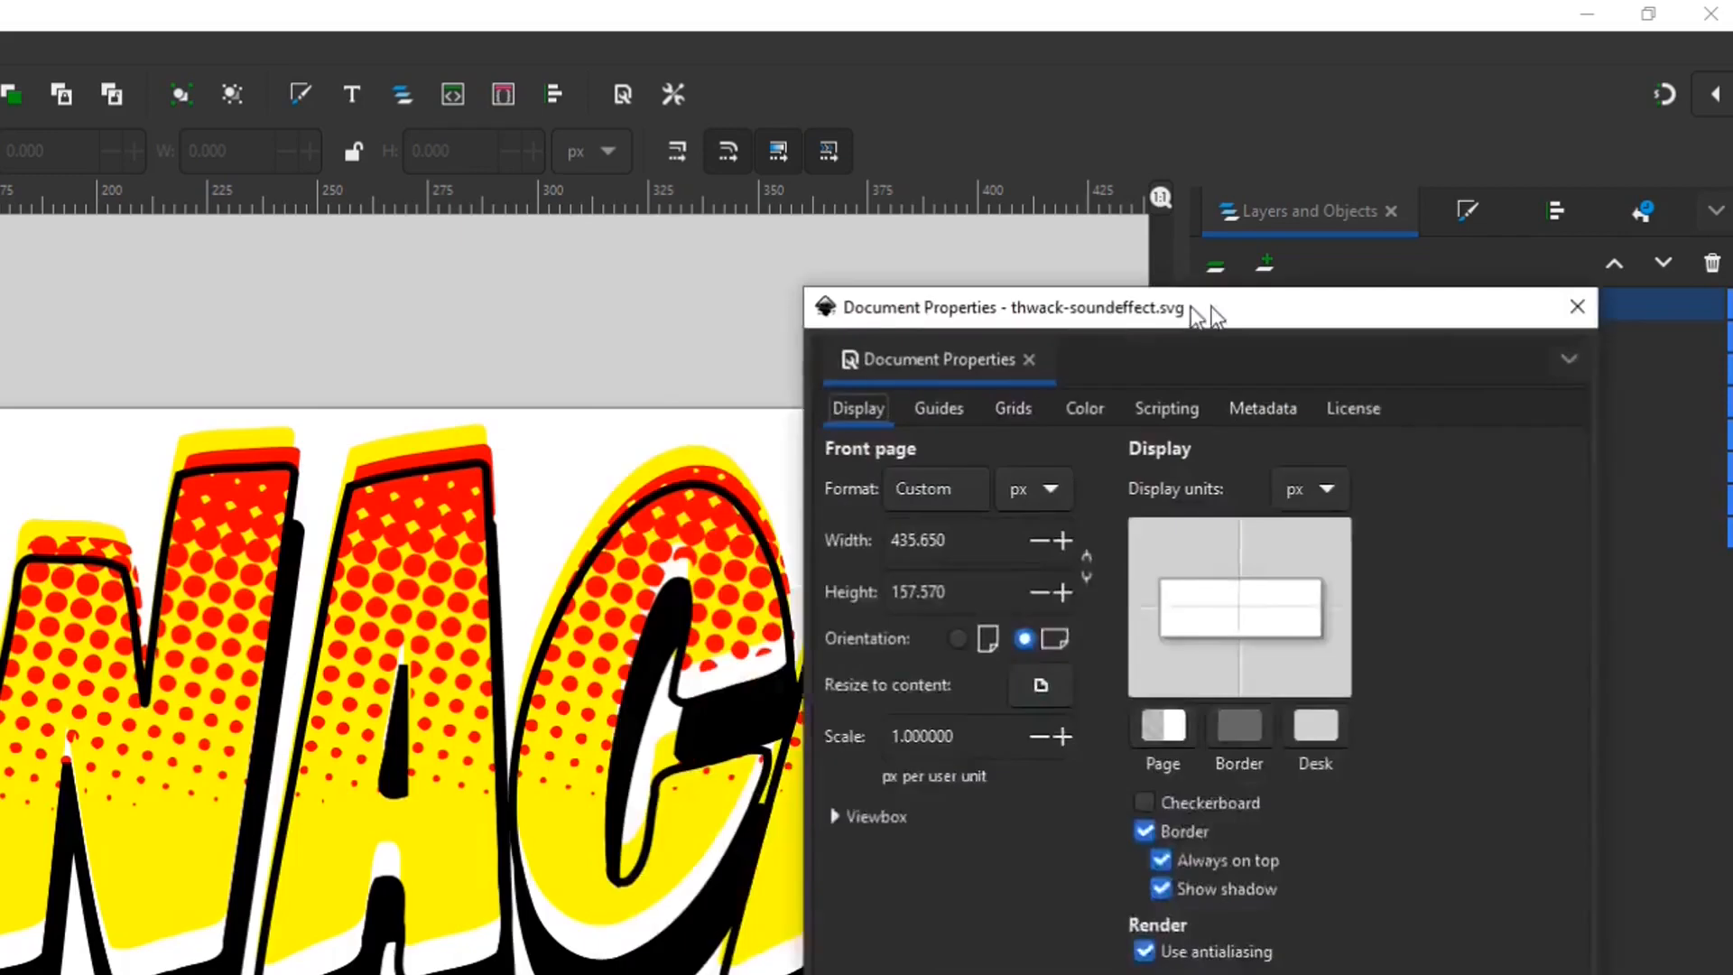
pyautogui.moveTo(1196, 302); pyautogui.dragTo(888, 159)
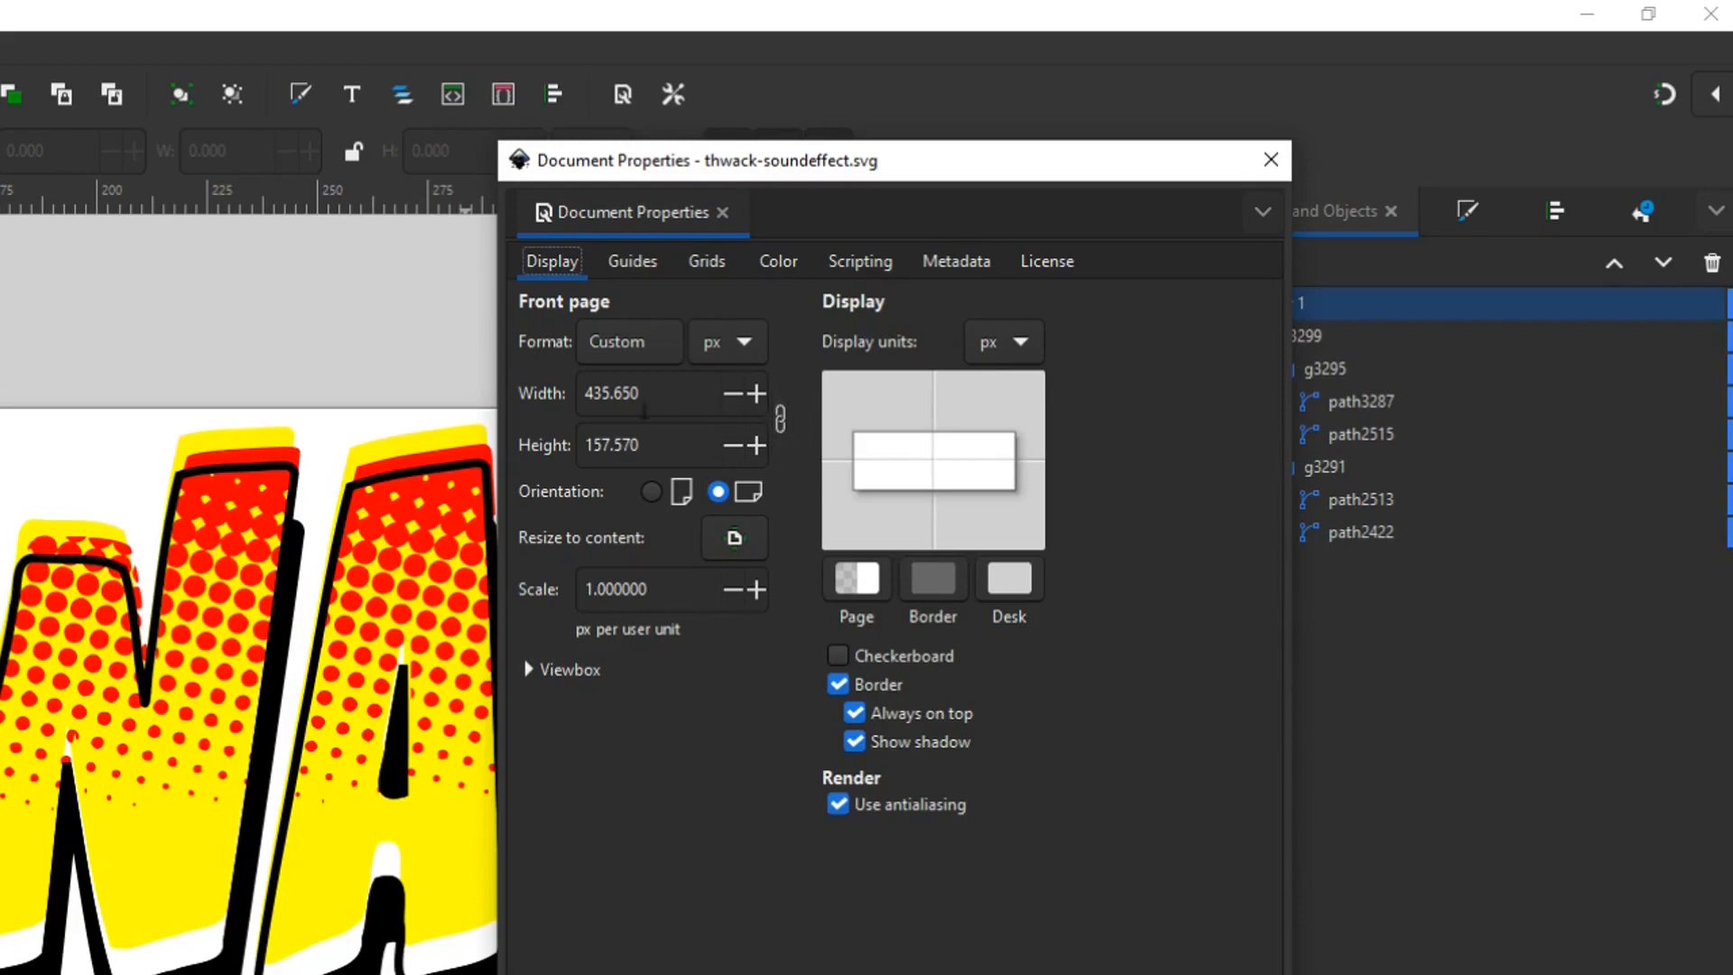
pyautogui.doubleClick(601, 394)
pyautogui.doubleClick(616, 393)
pyautogui.tripleClick(610, 442)
pyautogui.tripleClick(610, 442)
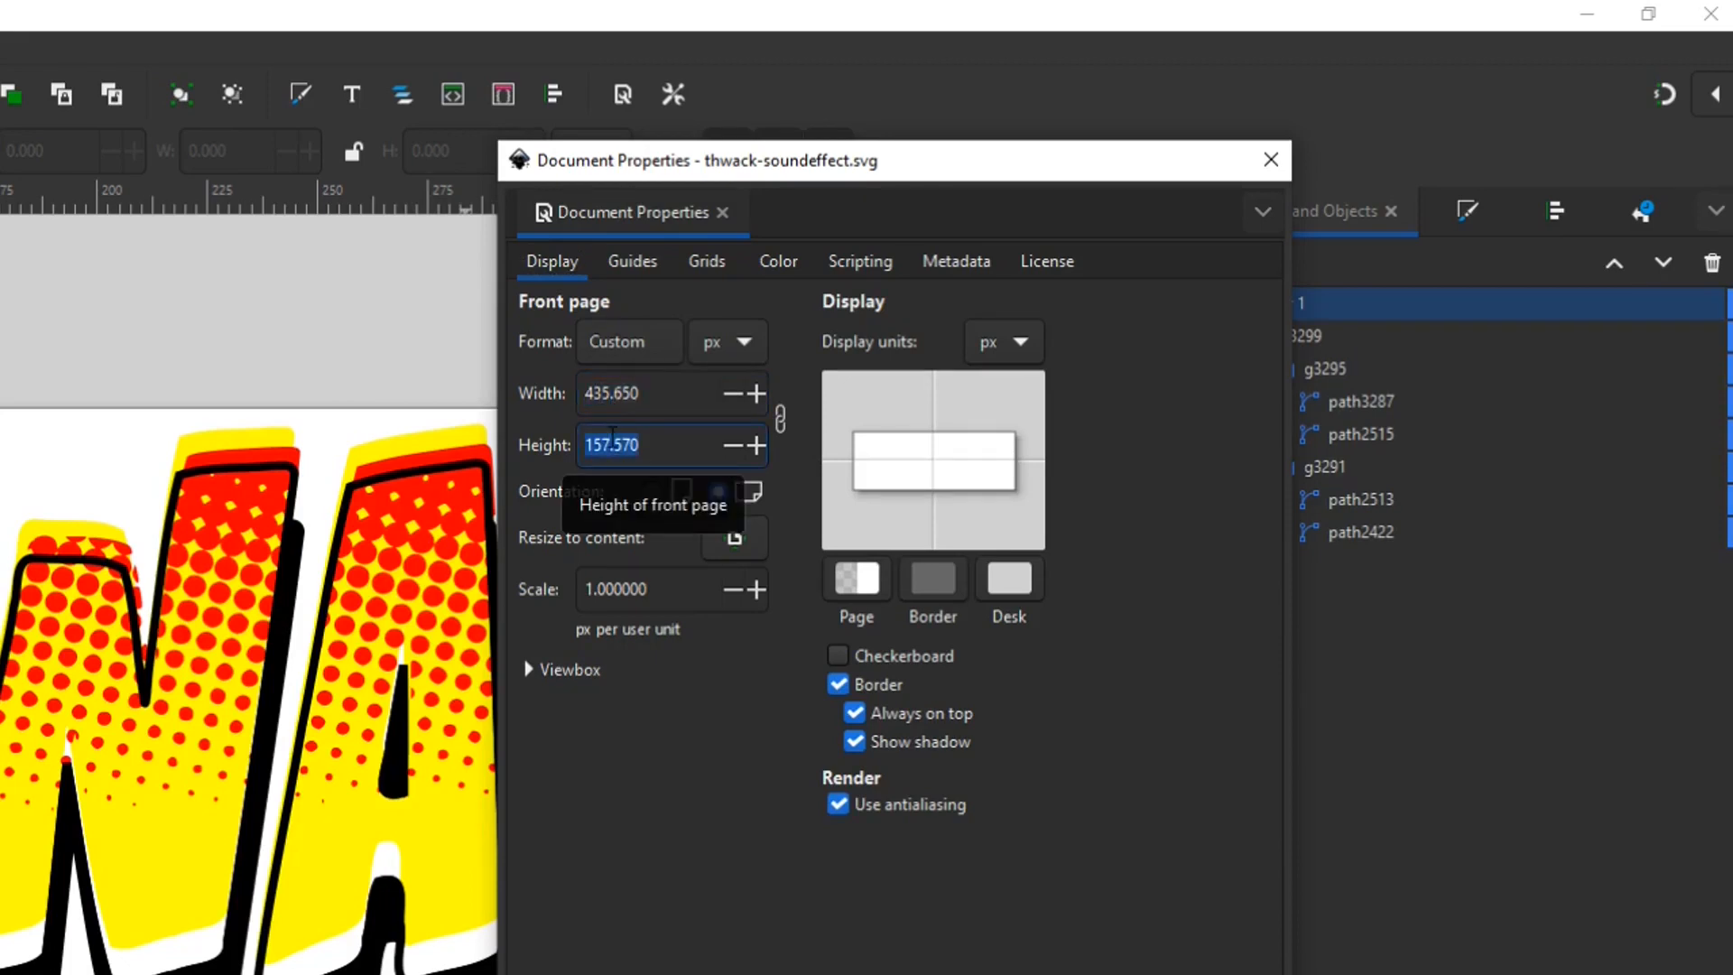
pyautogui.write('1000')
pyautogui.press('Return')
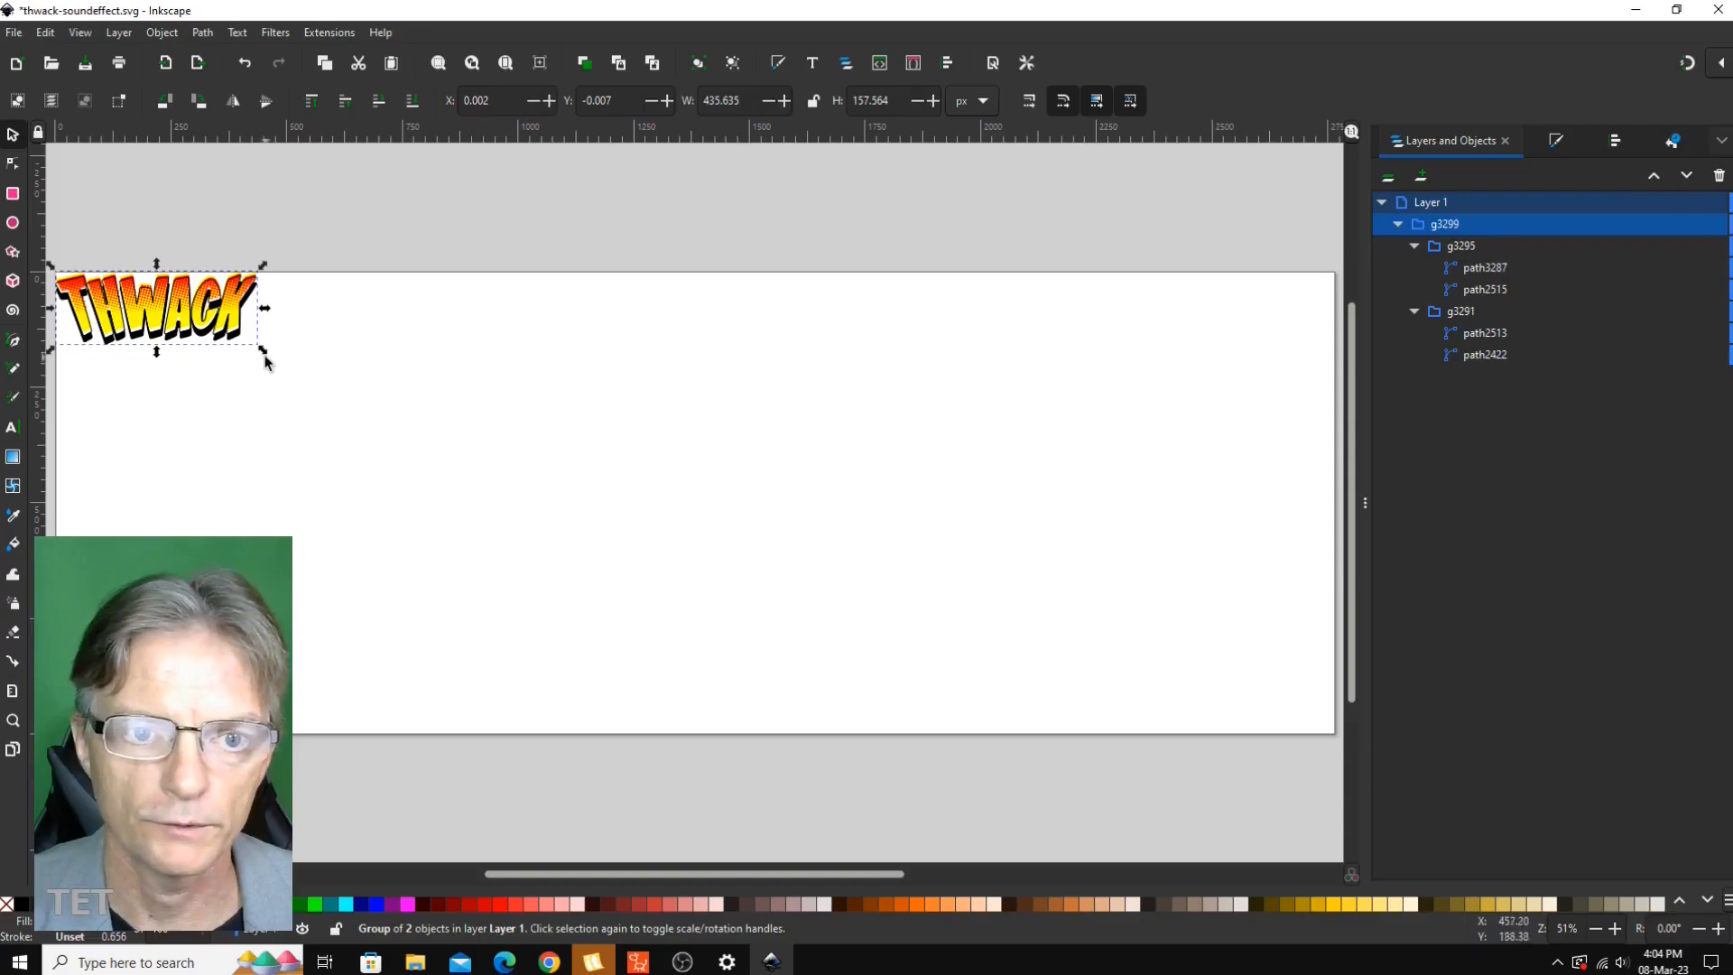
pyautogui.moveTo(265, 357); pyautogui.dragTo(1340, 872)
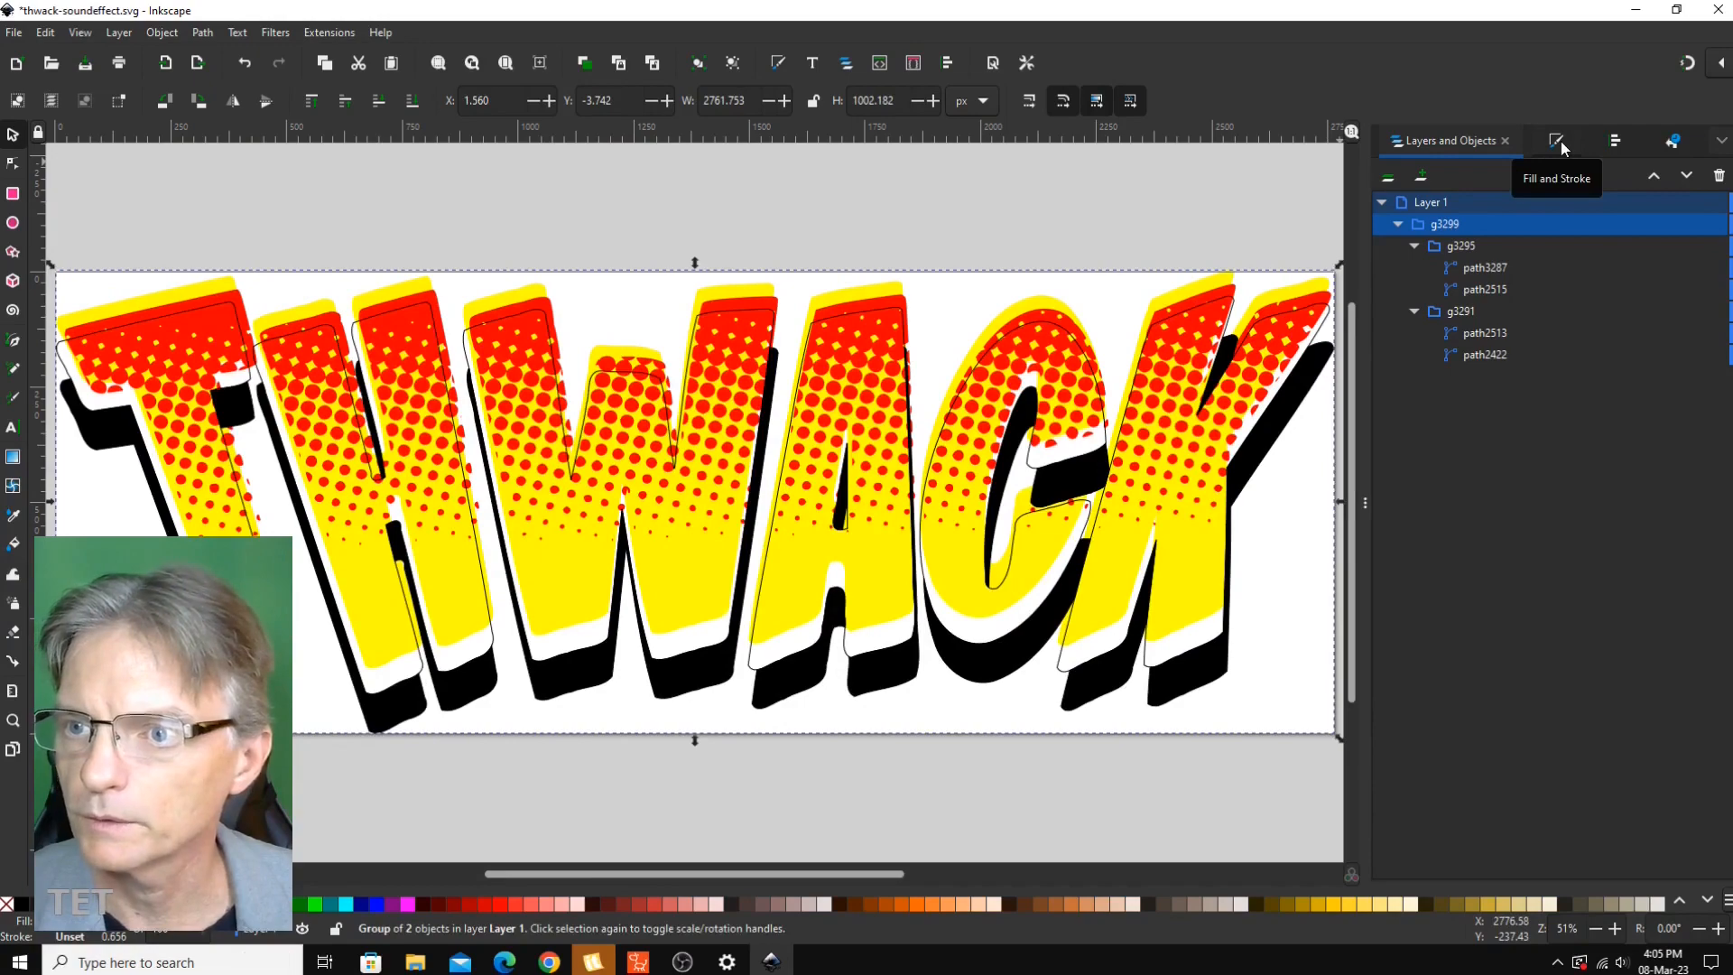
# - Set the stroke width of the black letter outline, path2515, to 15.968 px
pyautogui.click(1561, 141)
pyautogui.click(1444, 141)
pyautogui.click(1496, 286)
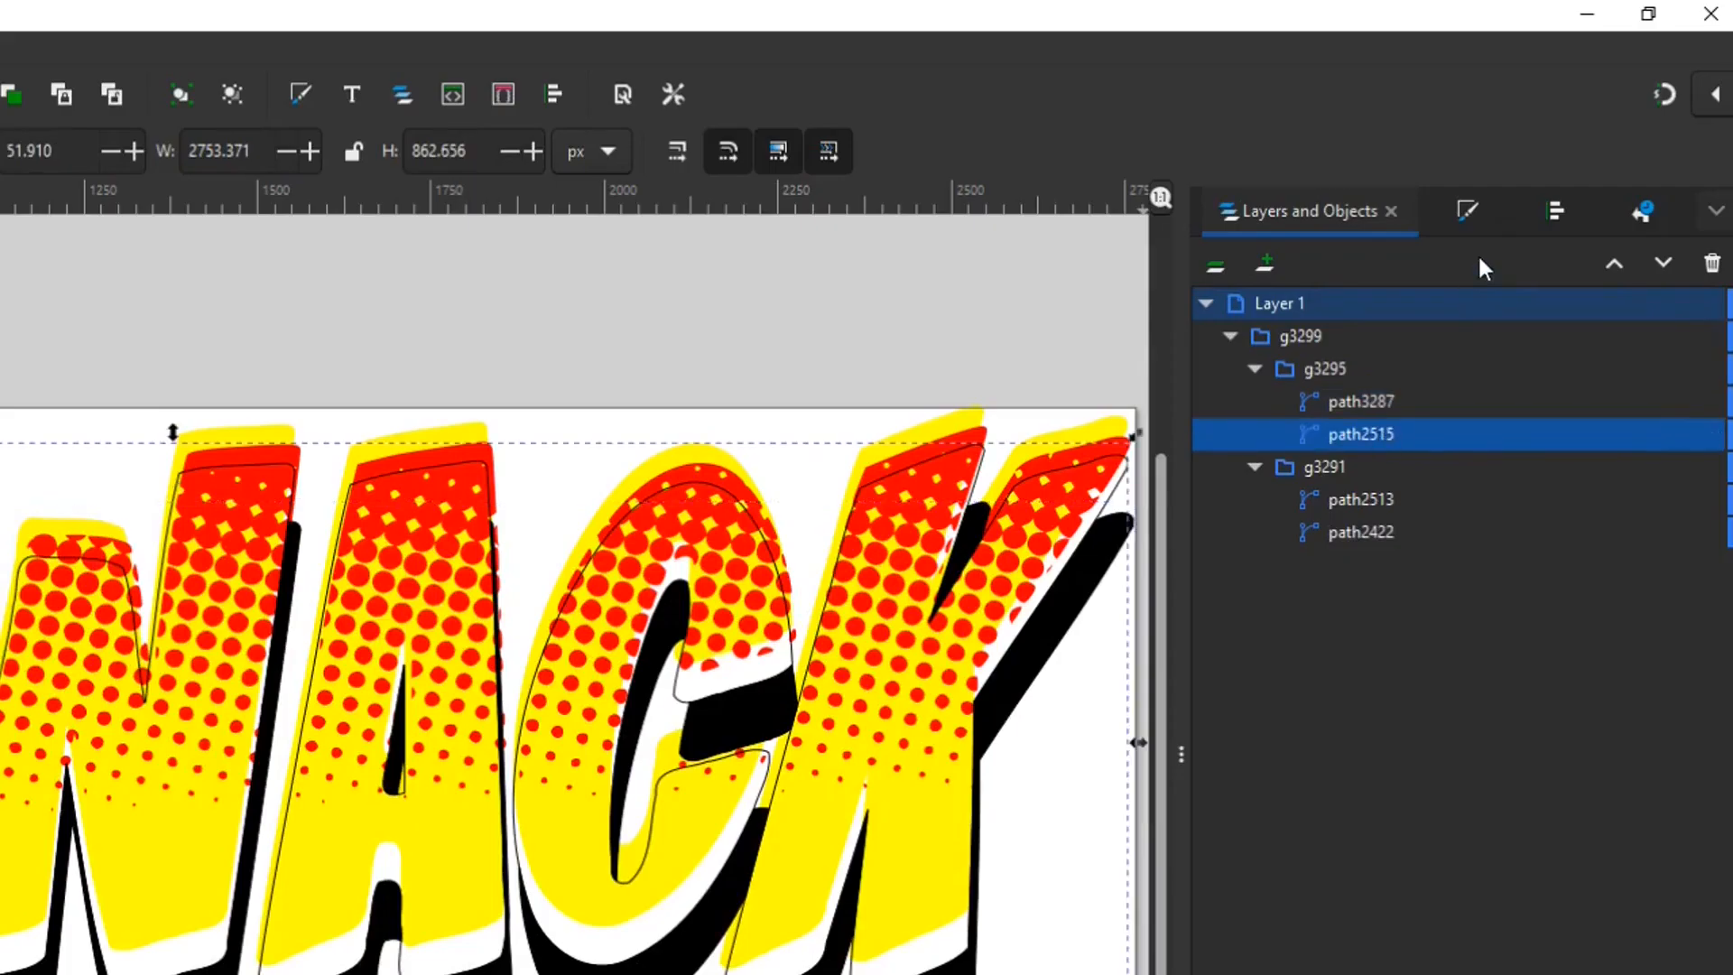
pyautogui.click(1467, 211)
pyautogui.click(1499, 208)
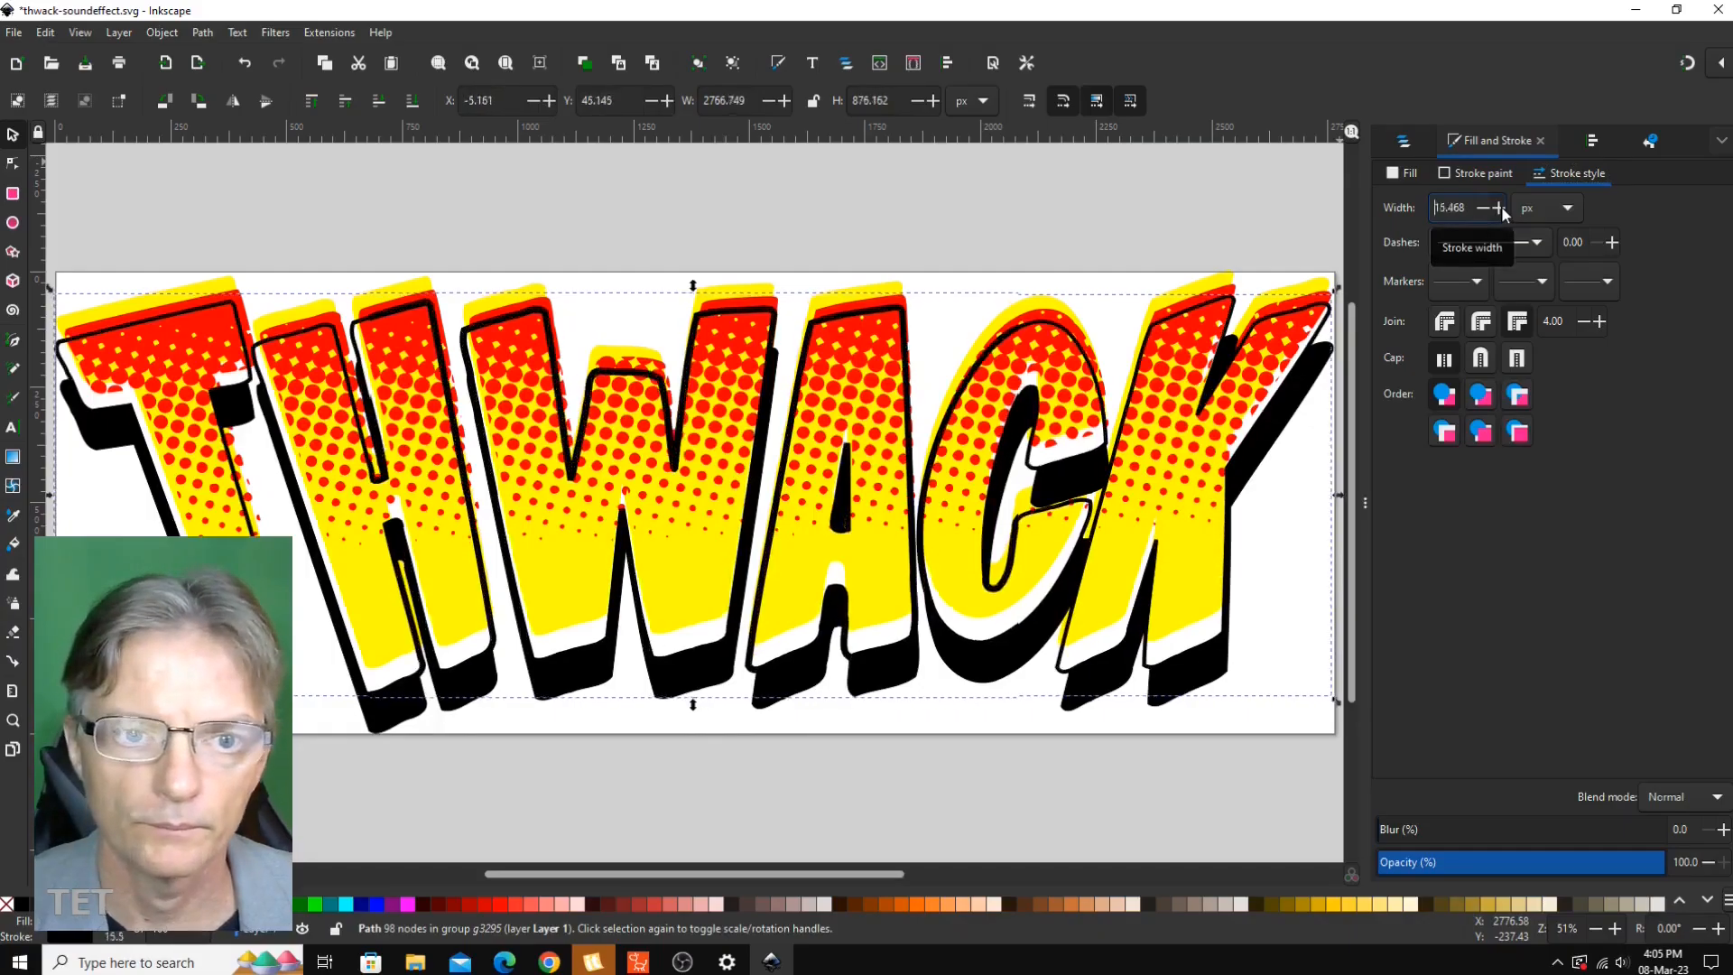
pyautogui.click(1499, 207)
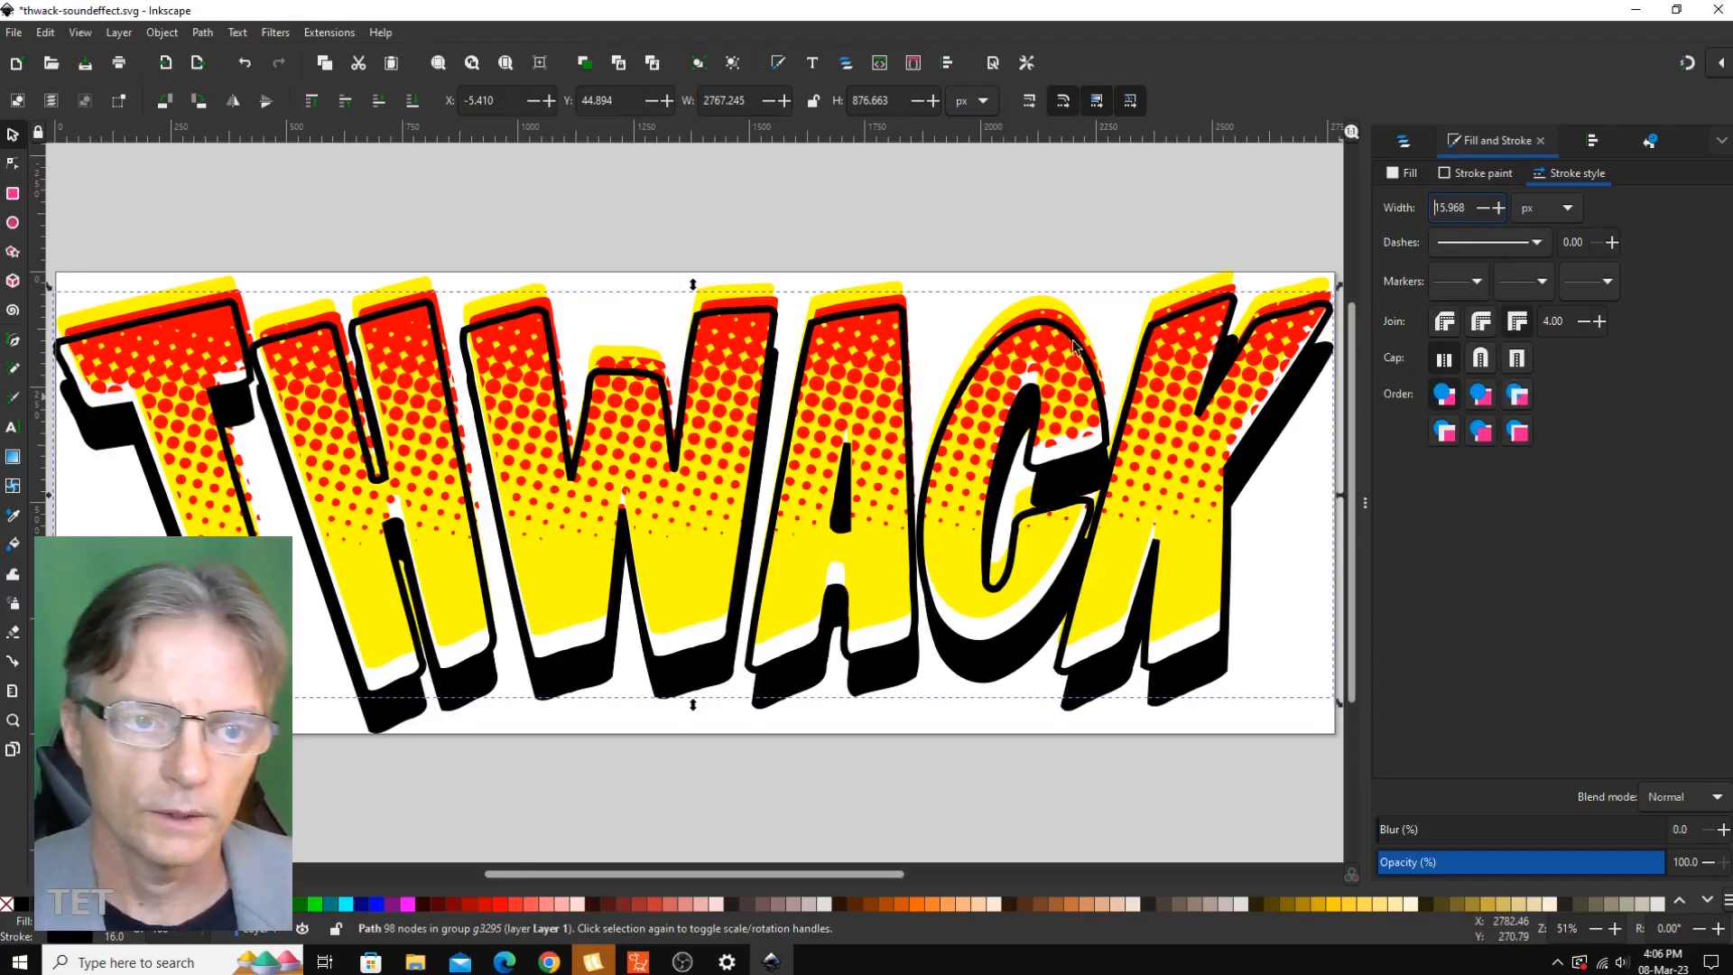
# - Duplicate the complete THWACK group g3299 five times so that each of the six letters has its own copy
pyautogui.hotkey('ctrl', 'shift', 'l')
pyautogui.click(1397, 223)
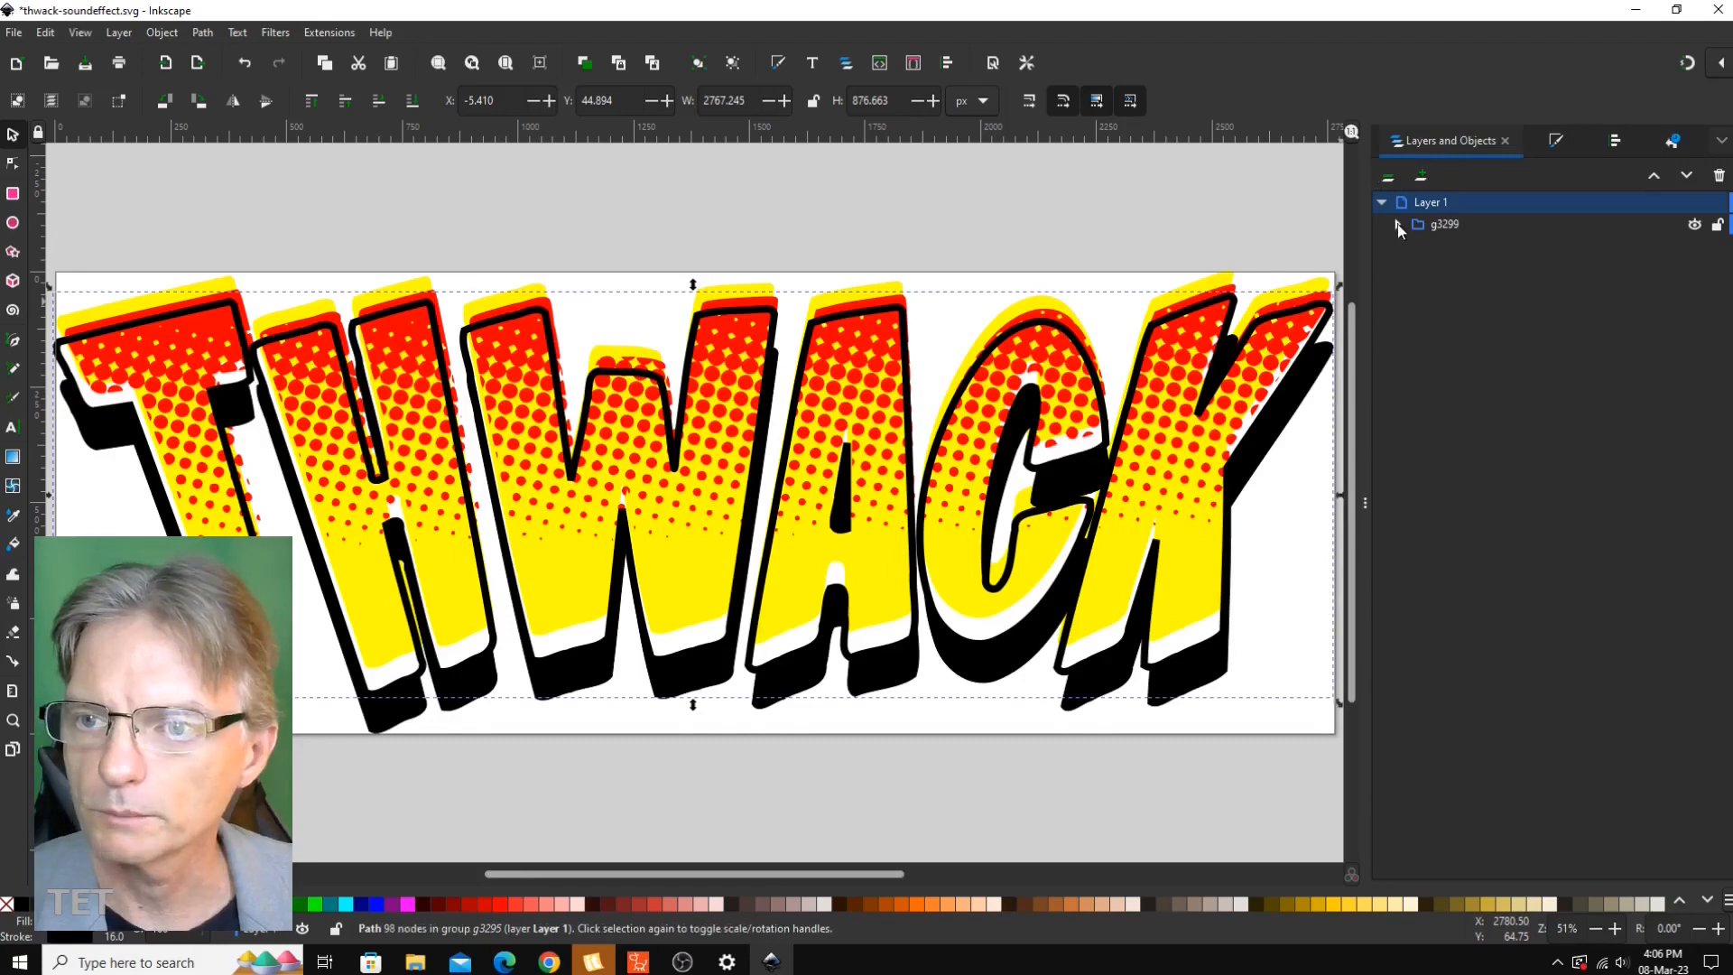
pyautogui.click(1439, 224)
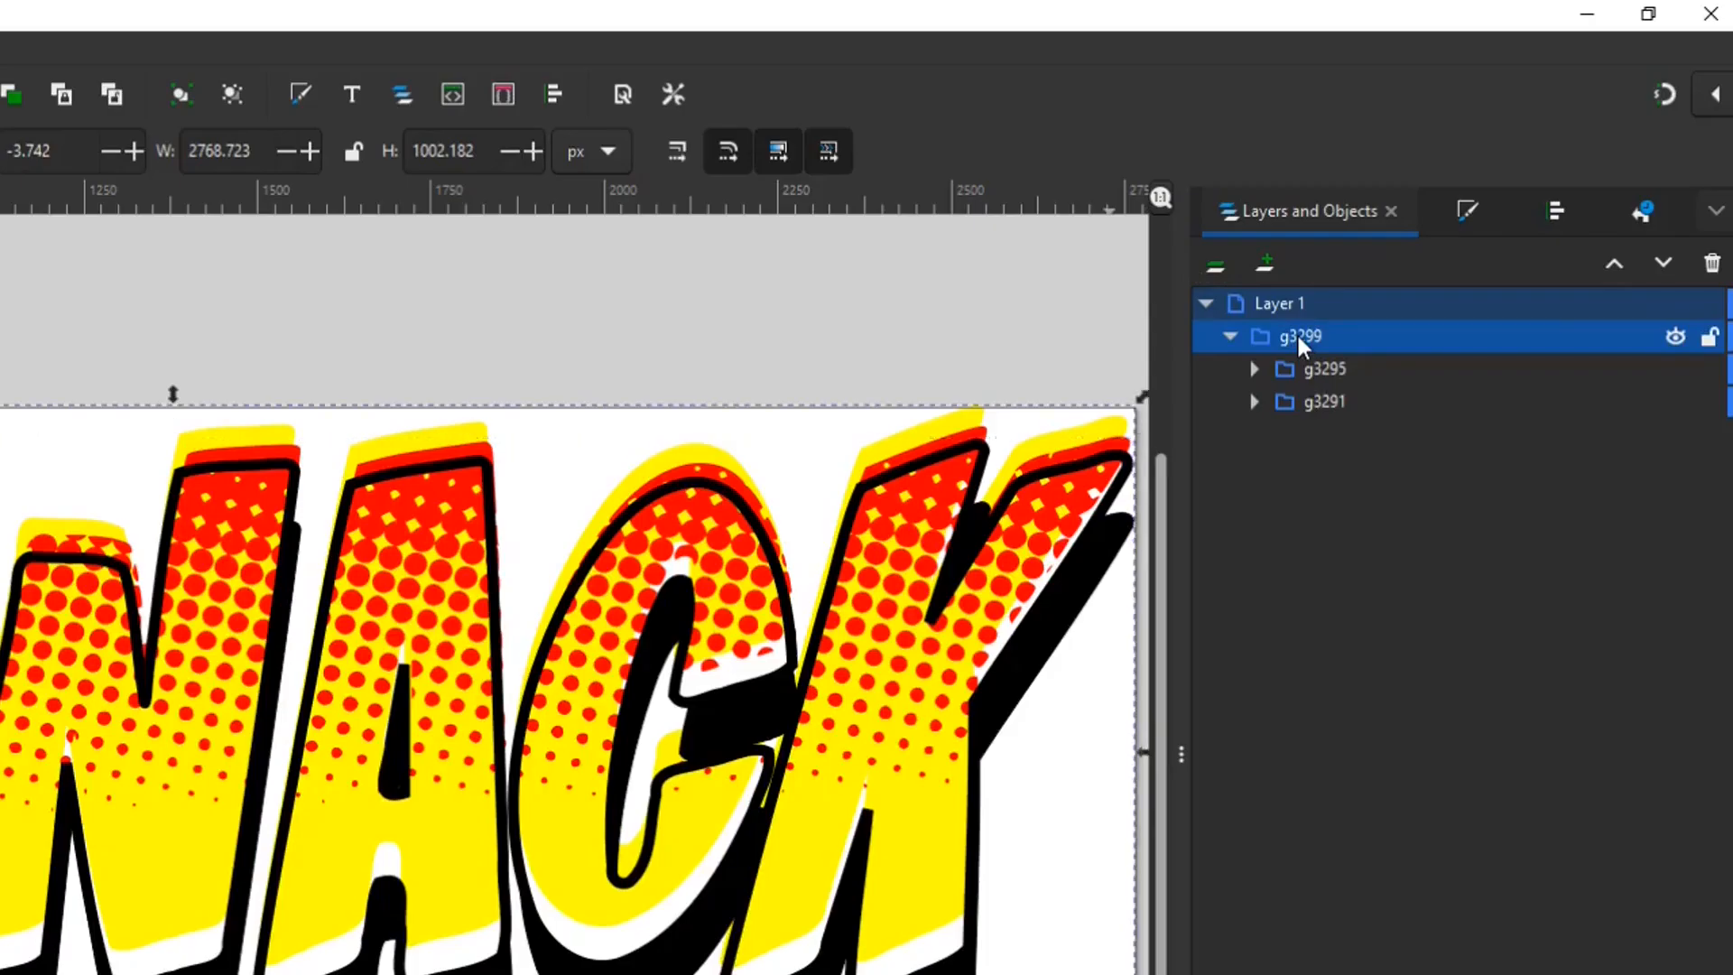
pyautogui.rightClick(1292, 339)
pyautogui.click(1397, 467)
pyautogui.rightClick(1302, 336)
pyautogui.click(1395, 466)
pyautogui.rightClick(1303, 335)
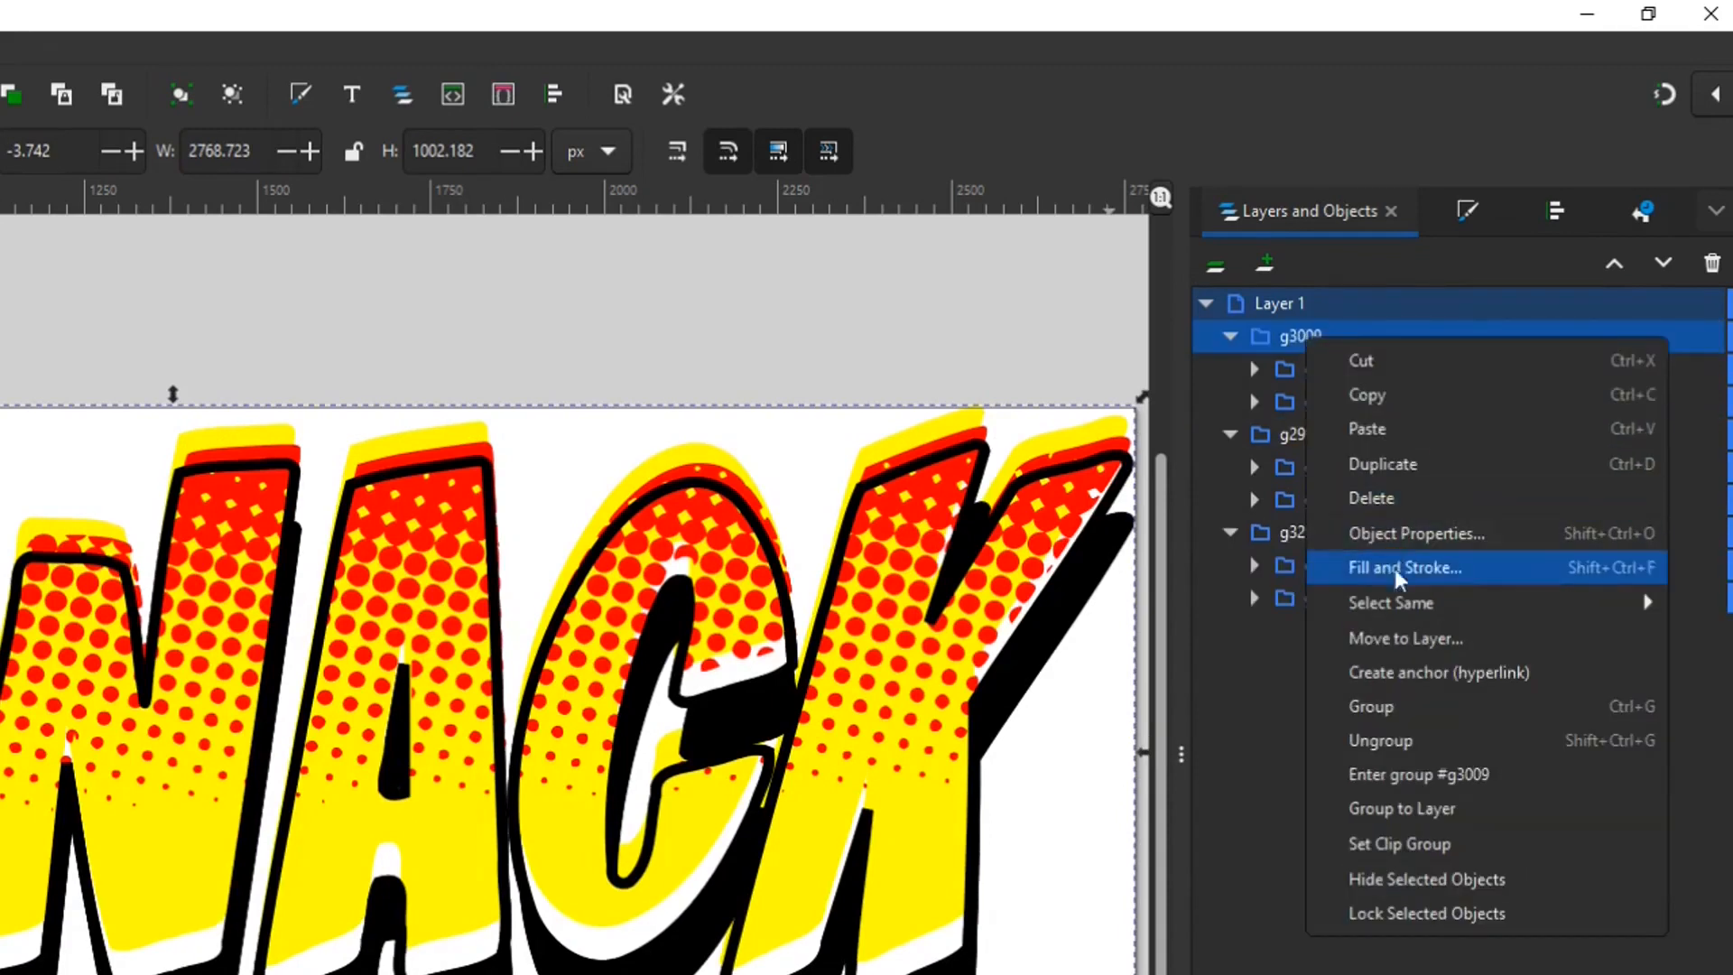
pyautogui.click(1390, 464)
pyautogui.rightClick(1292, 332)
pyautogui.click(1385, 462)
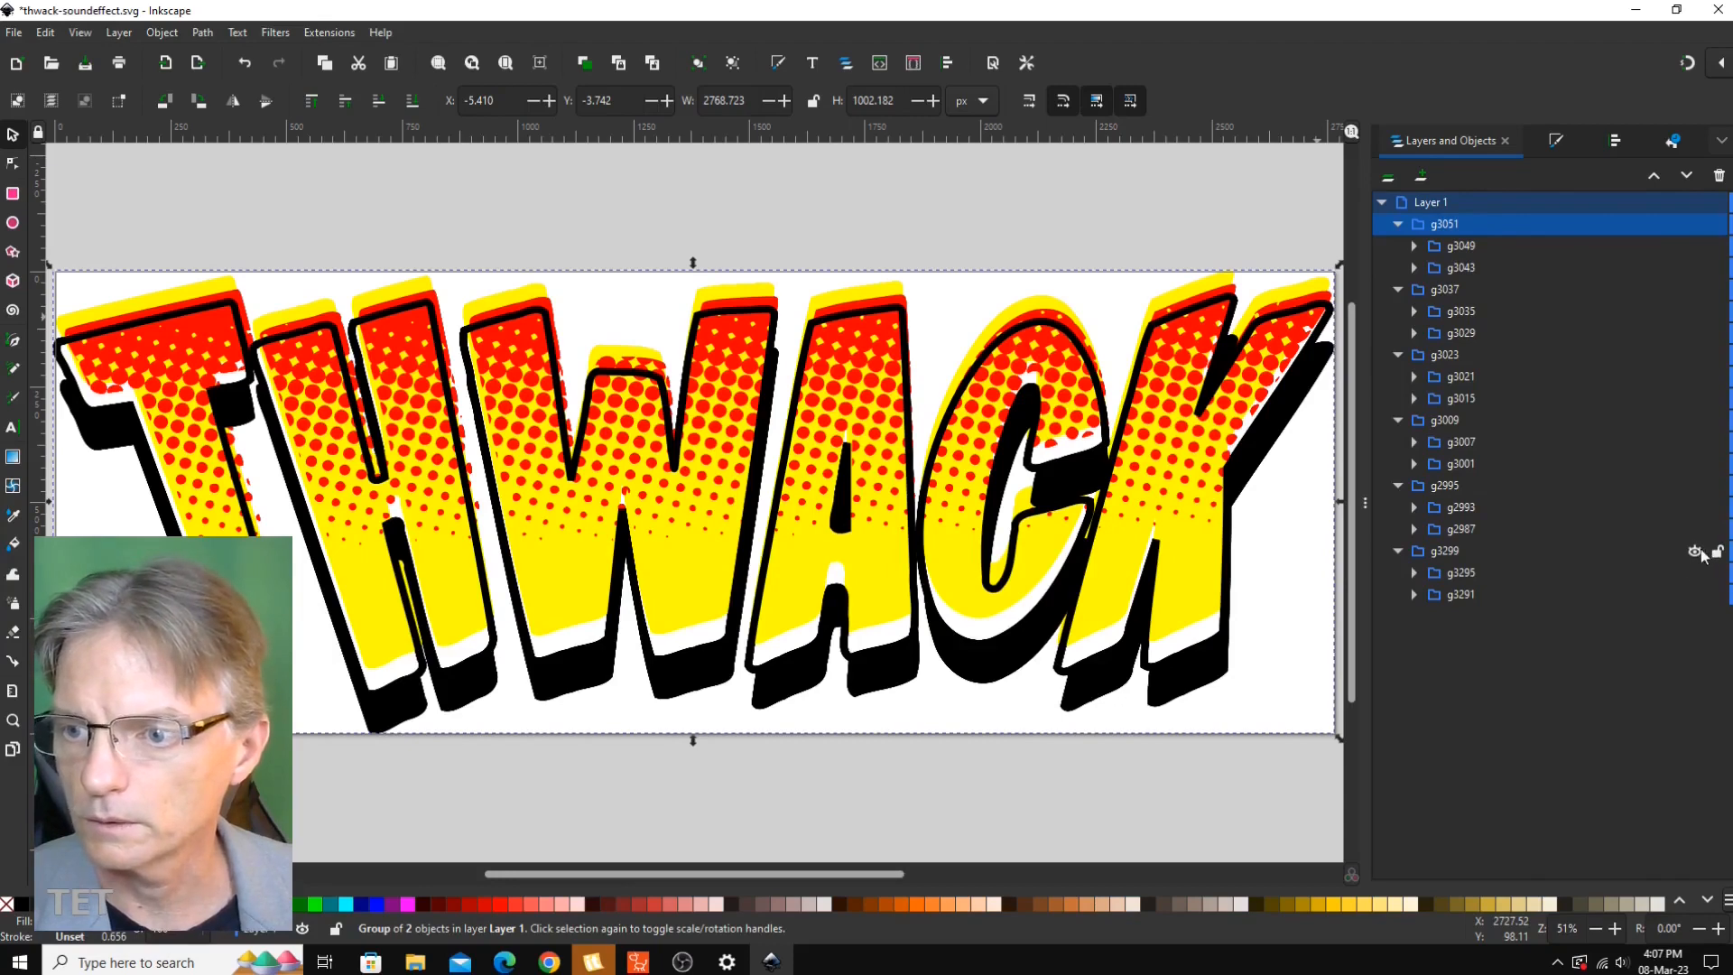
# - Hide the original THWACK group and all copies except the topmost, g3051, and select its subgroup g3049
pyautogui.click(1695, 551)
pyautogui.click(1695, 486)
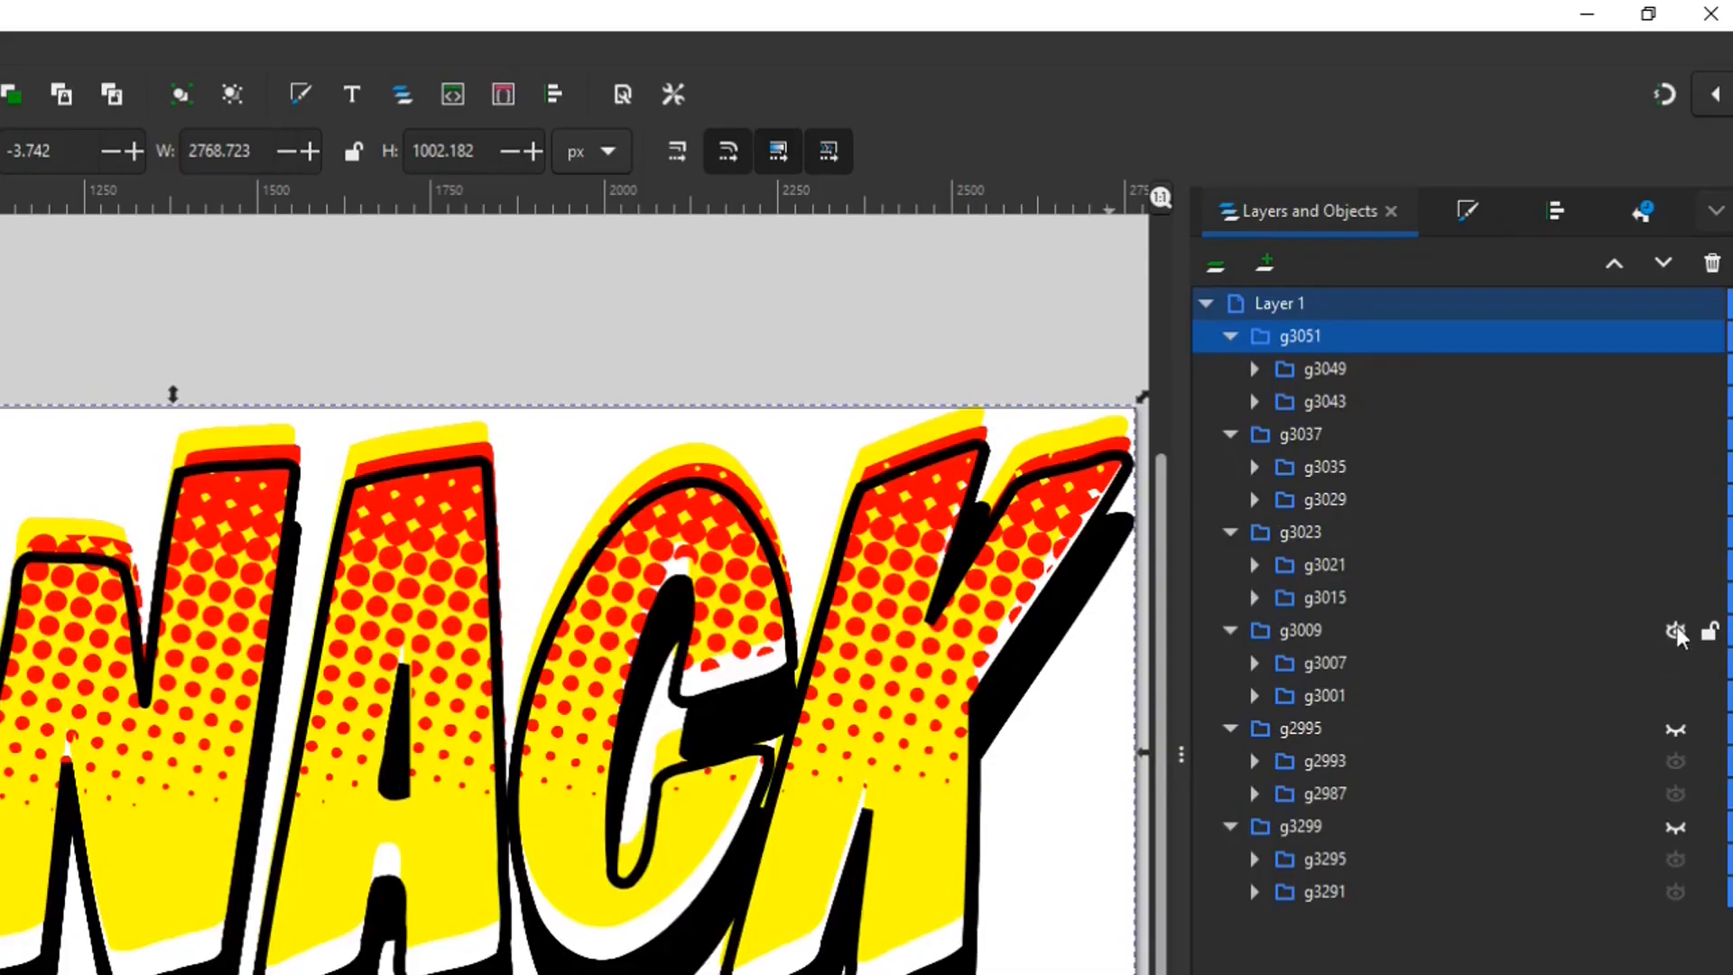
pyautogui.click(1676, 628)
pyautogui.click(1675, 533)
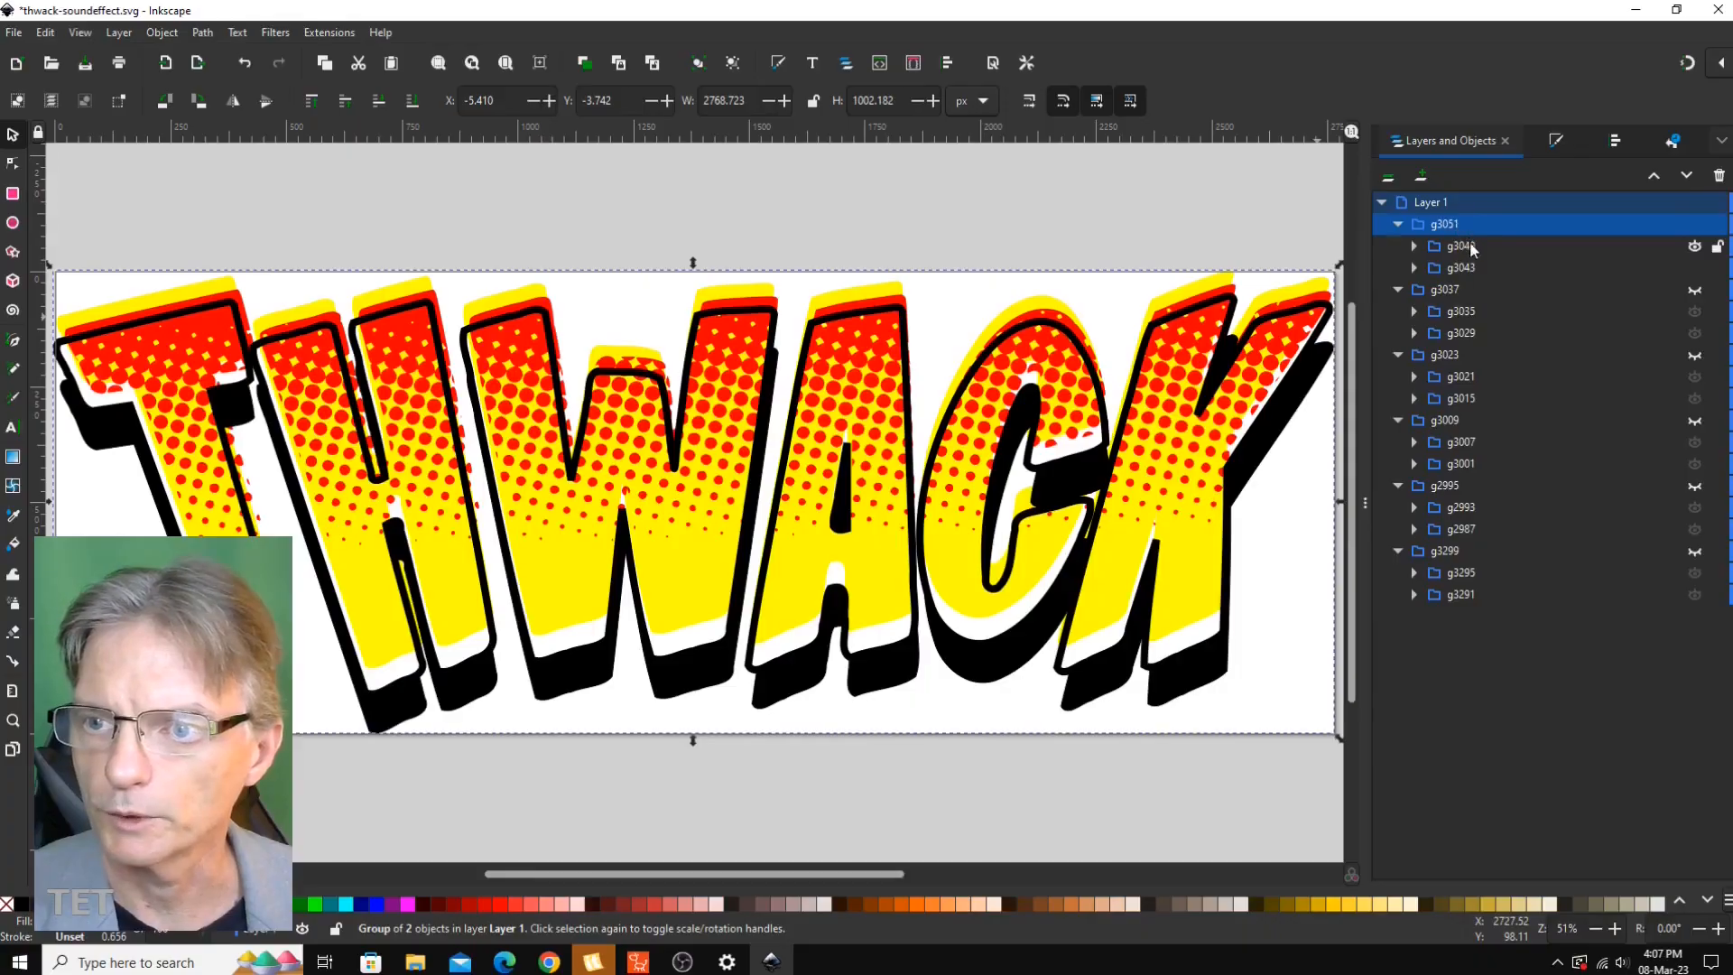
pyautogui.click(1467, 245)
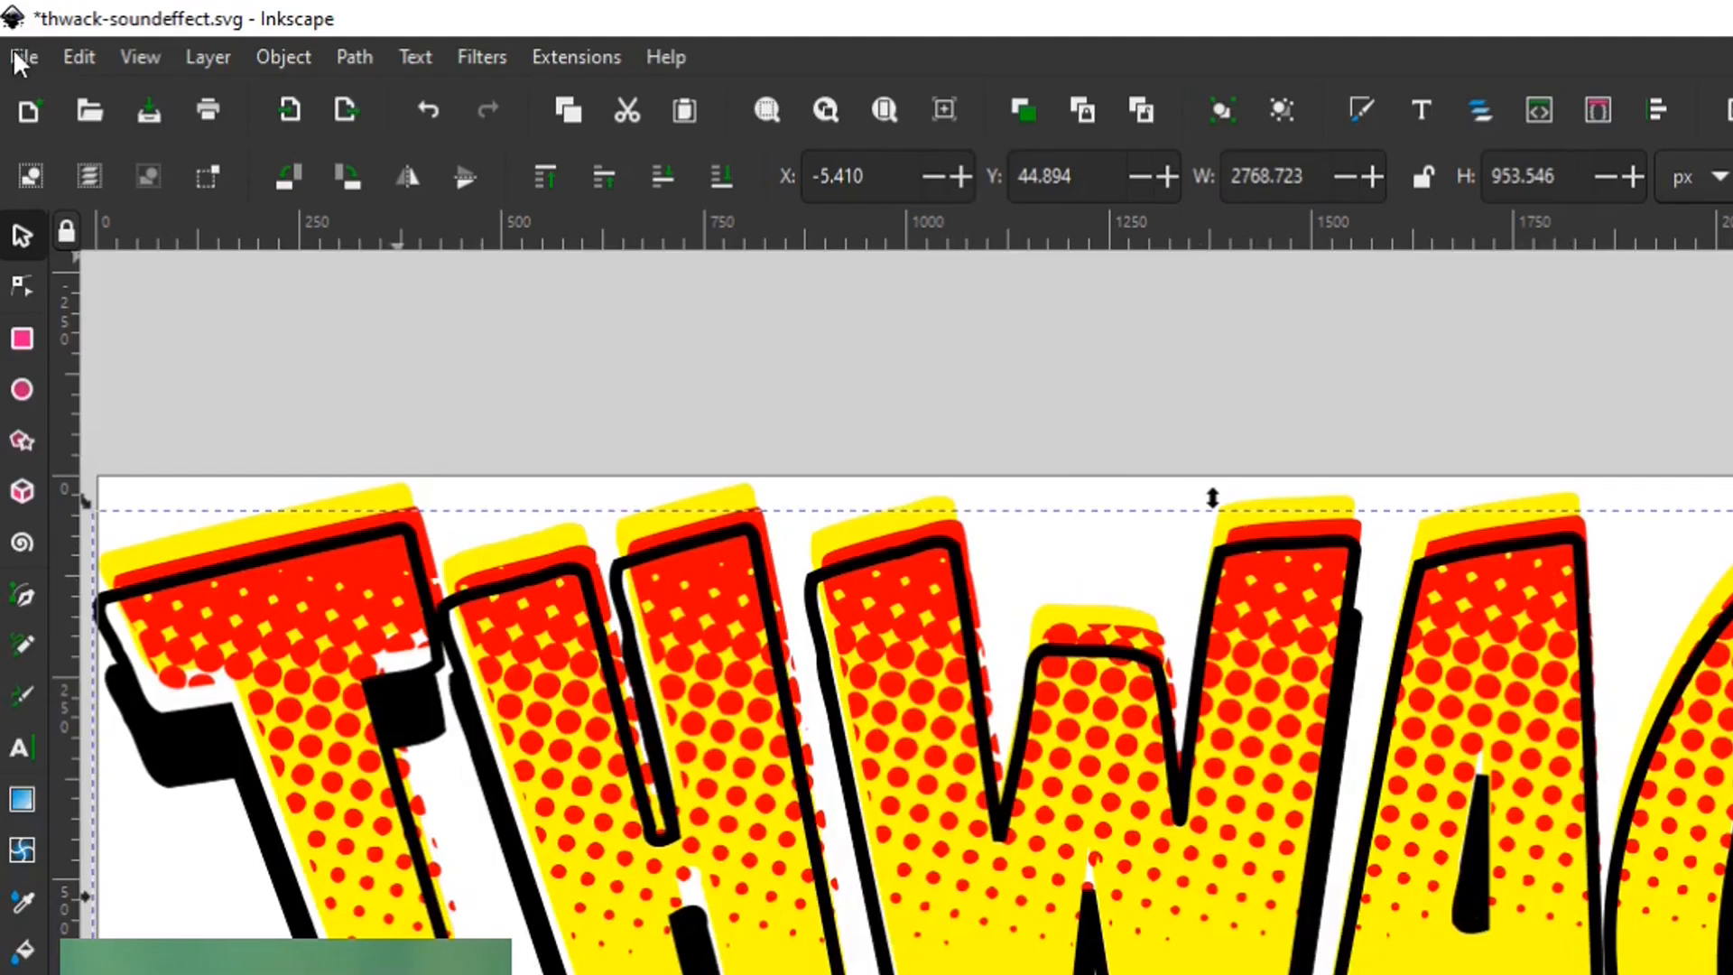
# - Save the document under the new name thwack-soundeffec-spritest.svg
pyautogui.click(13, 32)
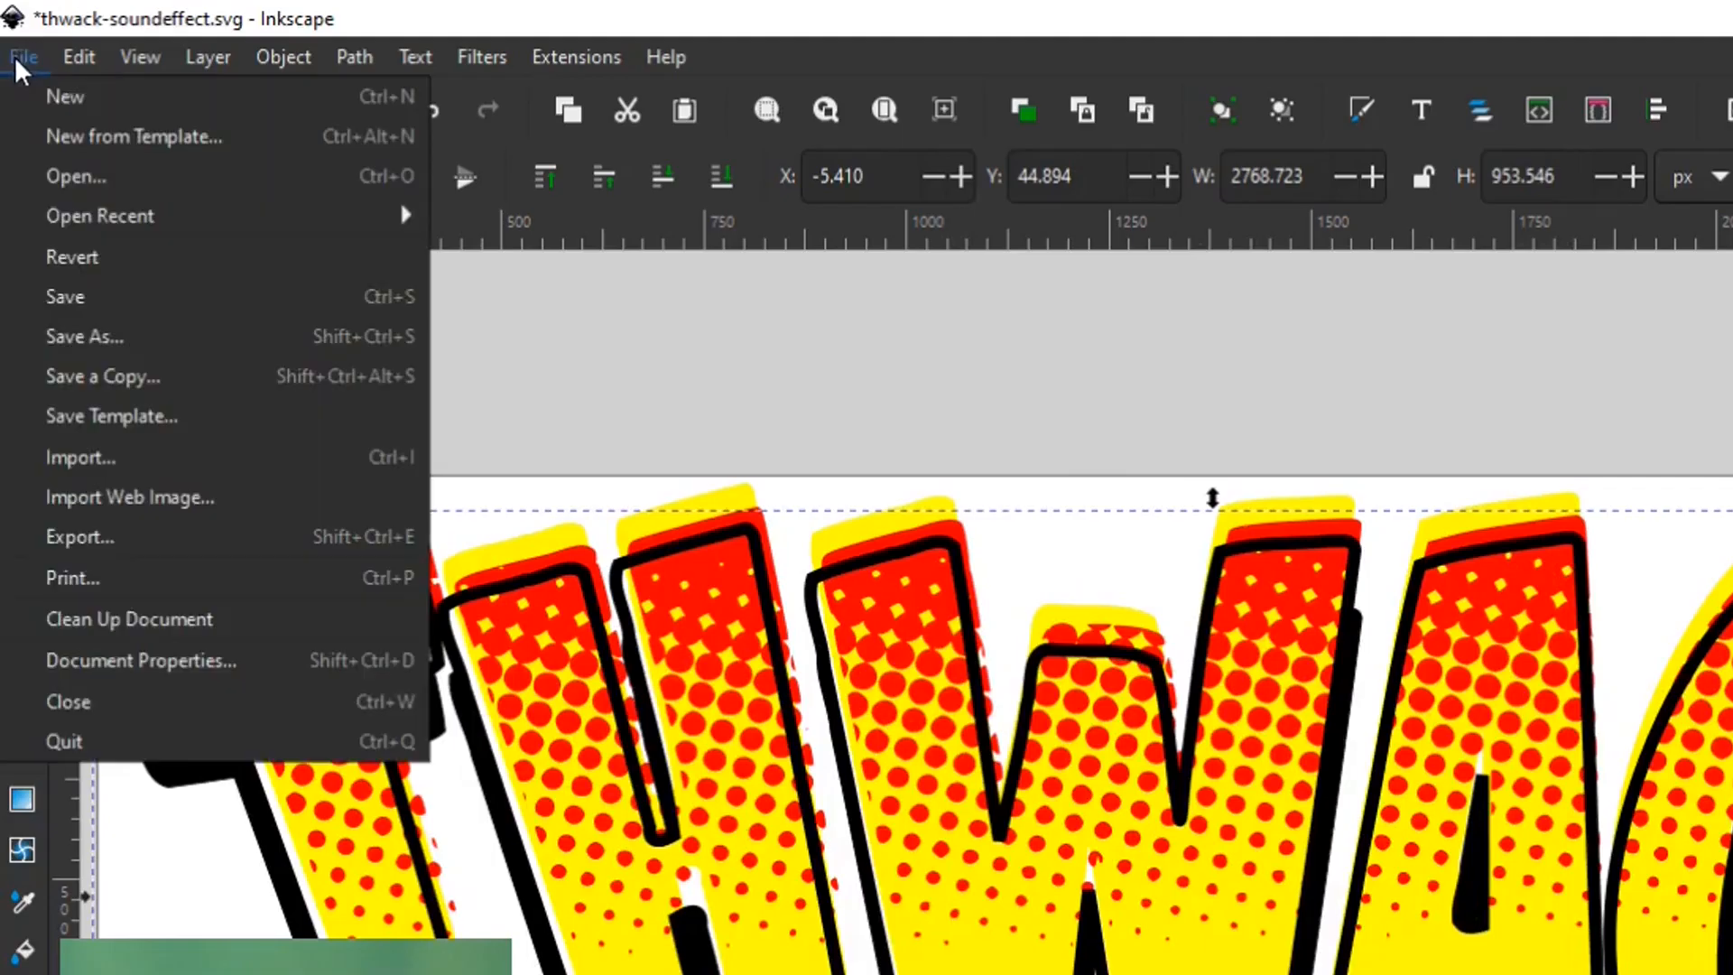
pyautogui.click(95, 334)
pyautogui.click(466, 622)
pyautogui.write('-sprites')
pyautogui.press('Return')
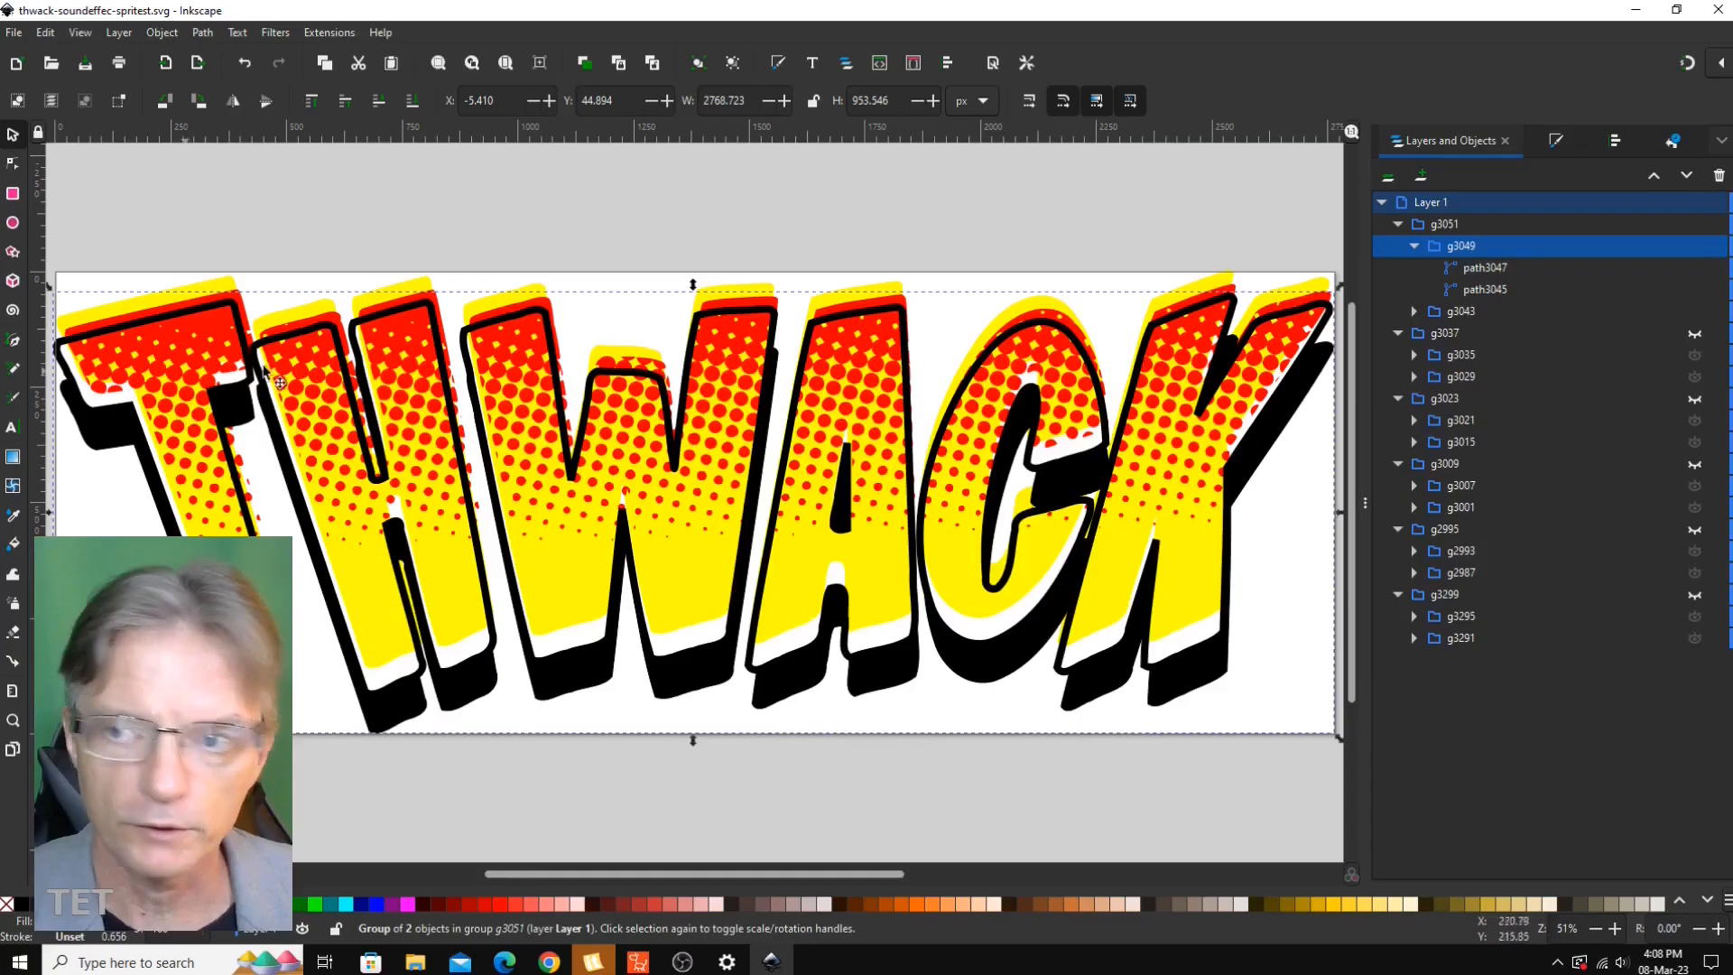
# - Delete the nodes of every letter except the T from the black shadow path3047 and the outline path3045
pyautogui.click(1488, 267)
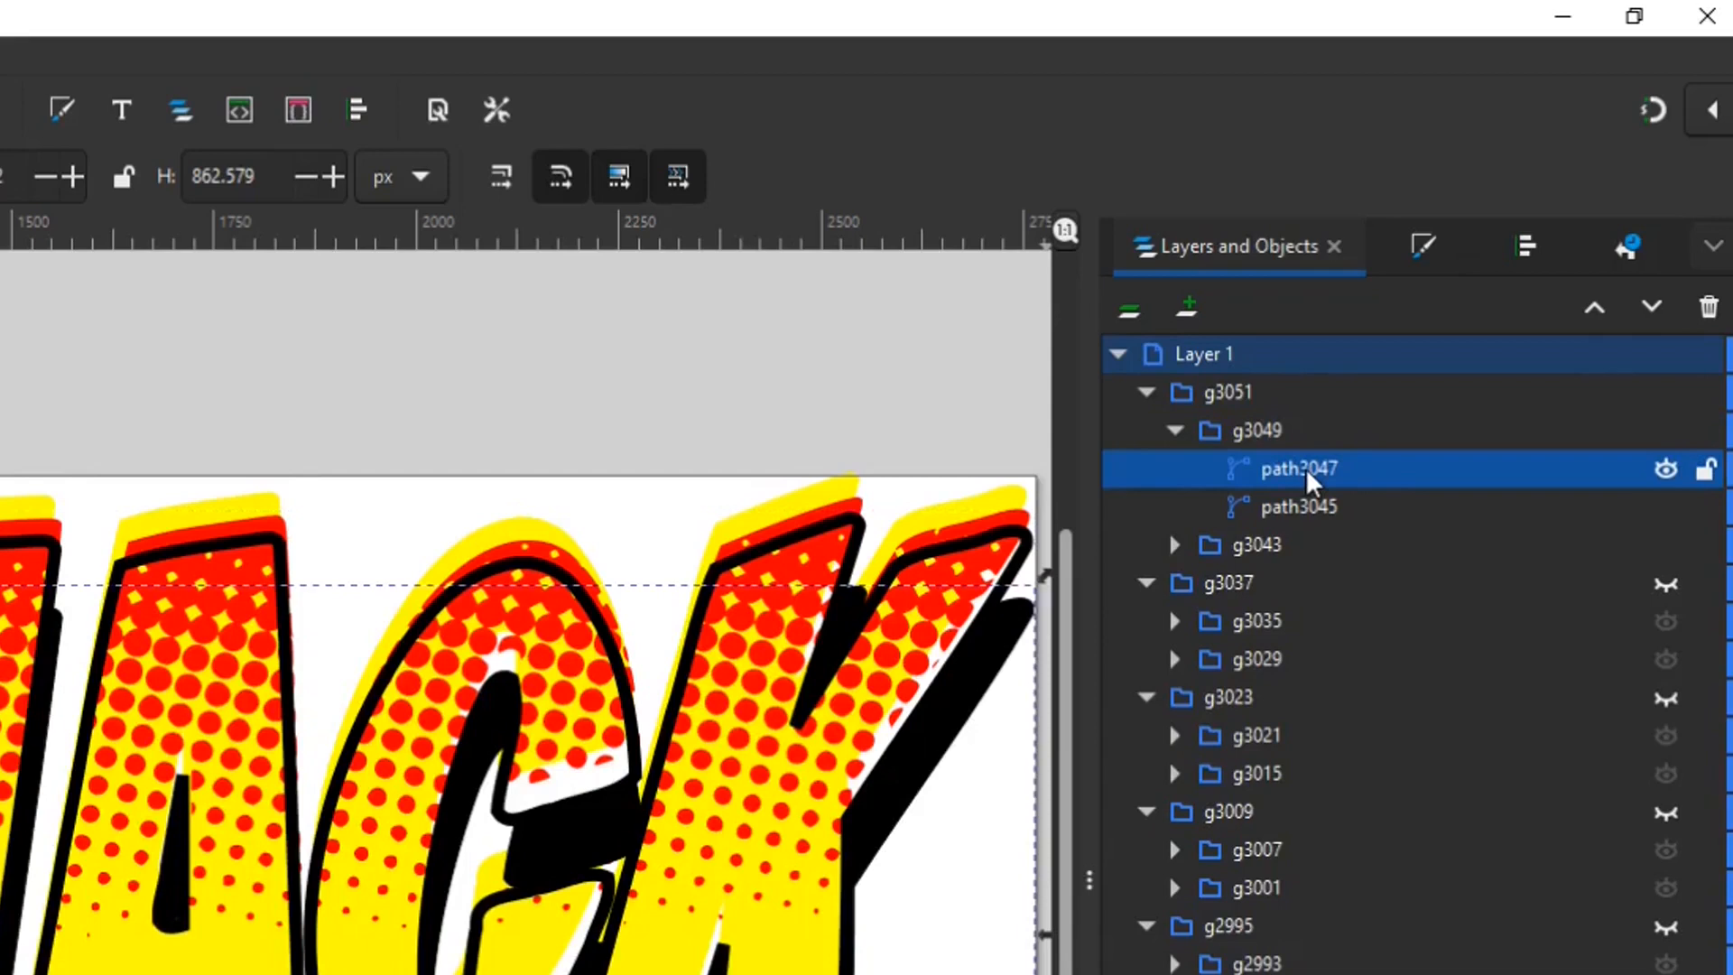
pyautogui.press('n')
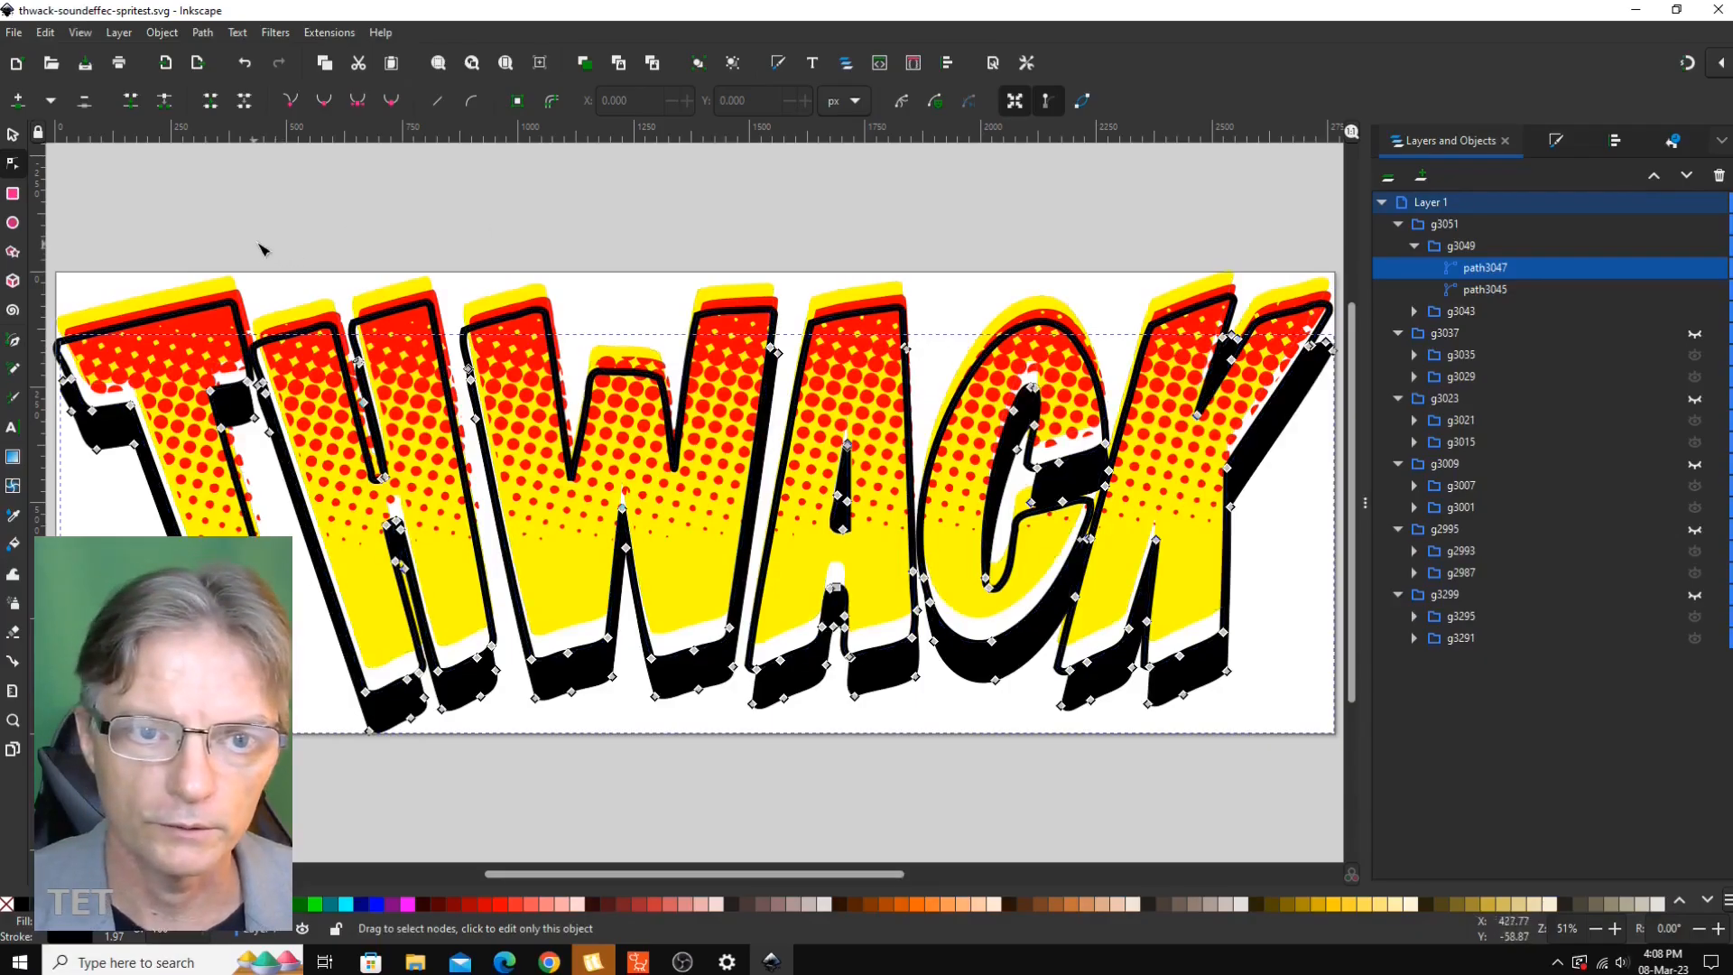
pyautogui.moveTo(259, 242); pyautogui.dragTo(893, 709)
pyautogui.moveTo(1340, 266); pyautogui.dragTo(976, 677)
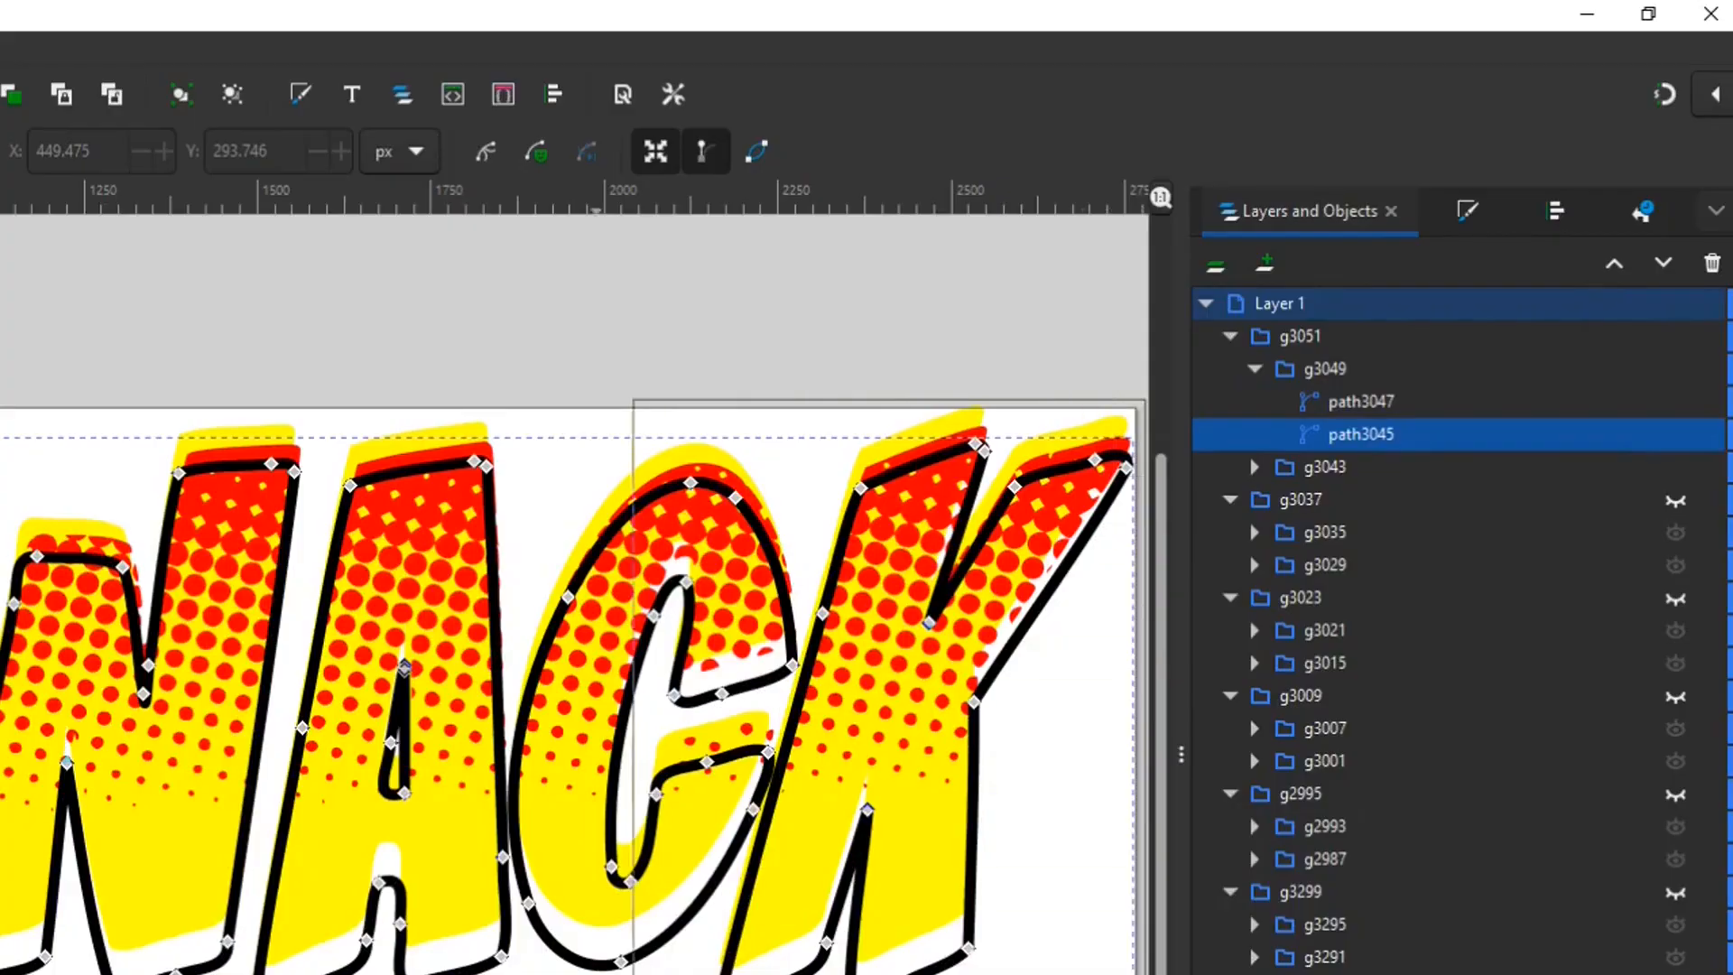
pyautogui.moveTo(634, 974); pyautogui.dragTo(0, 973)
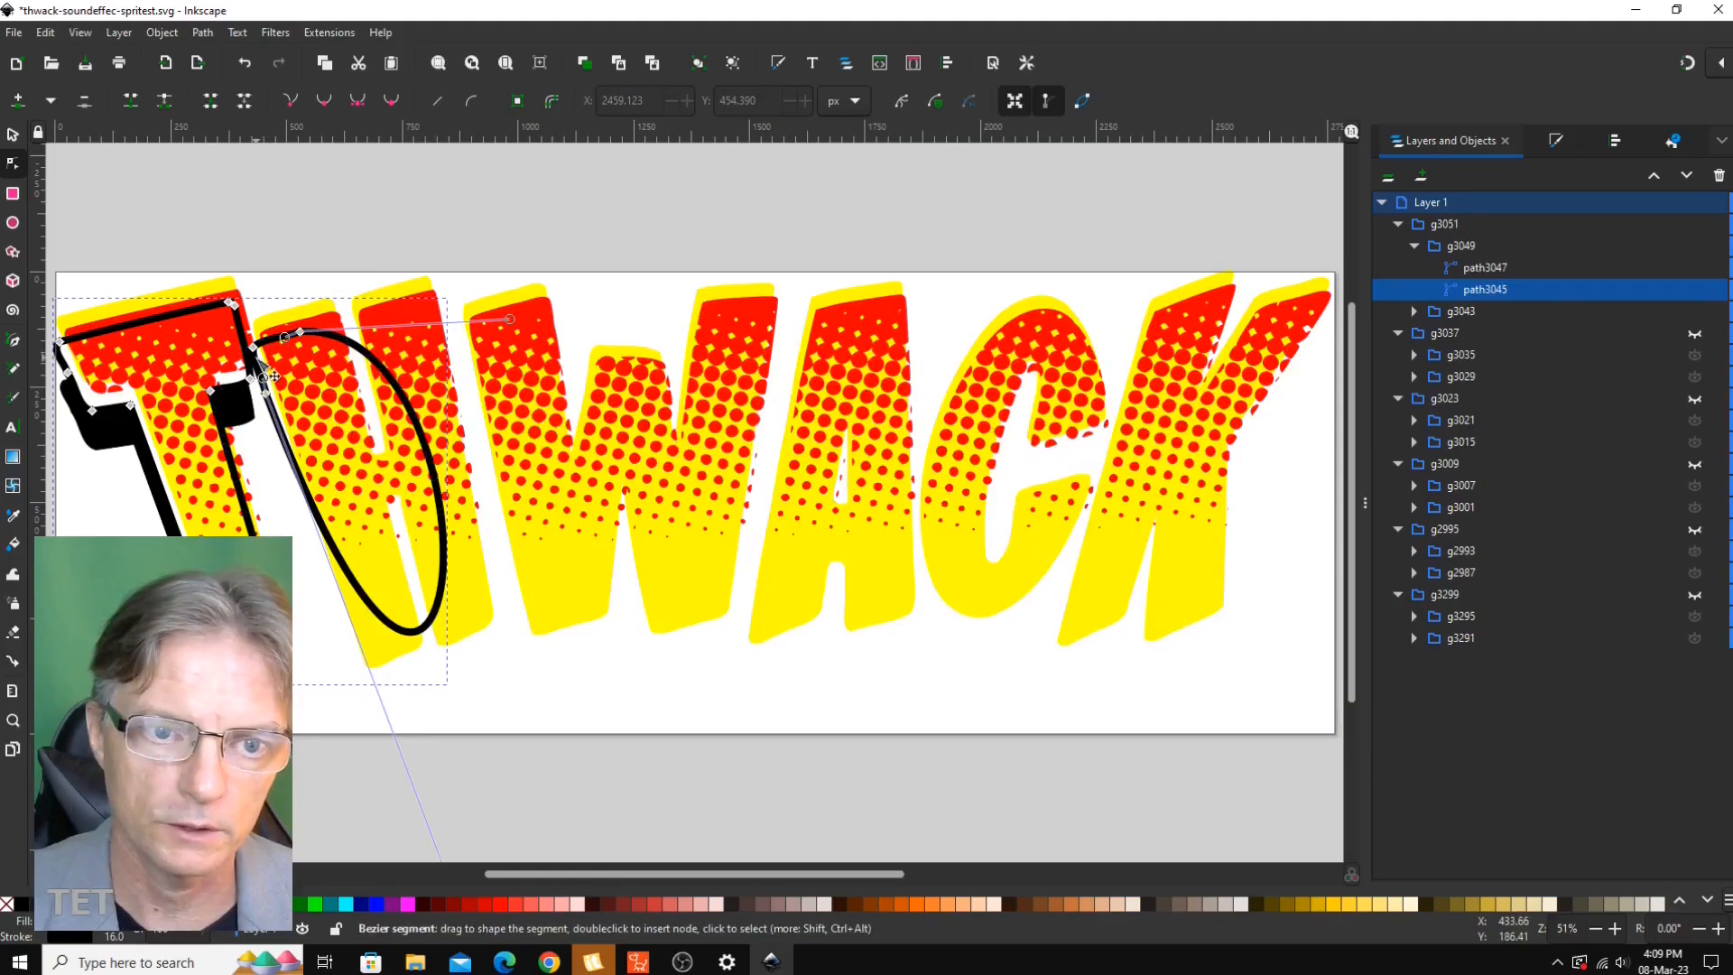
# - Delete the nodes of every letter except the T from the red halftone path3041 in group g3043
pyautogui.click(1414, 311)
pyautogui.click(1484, 332)
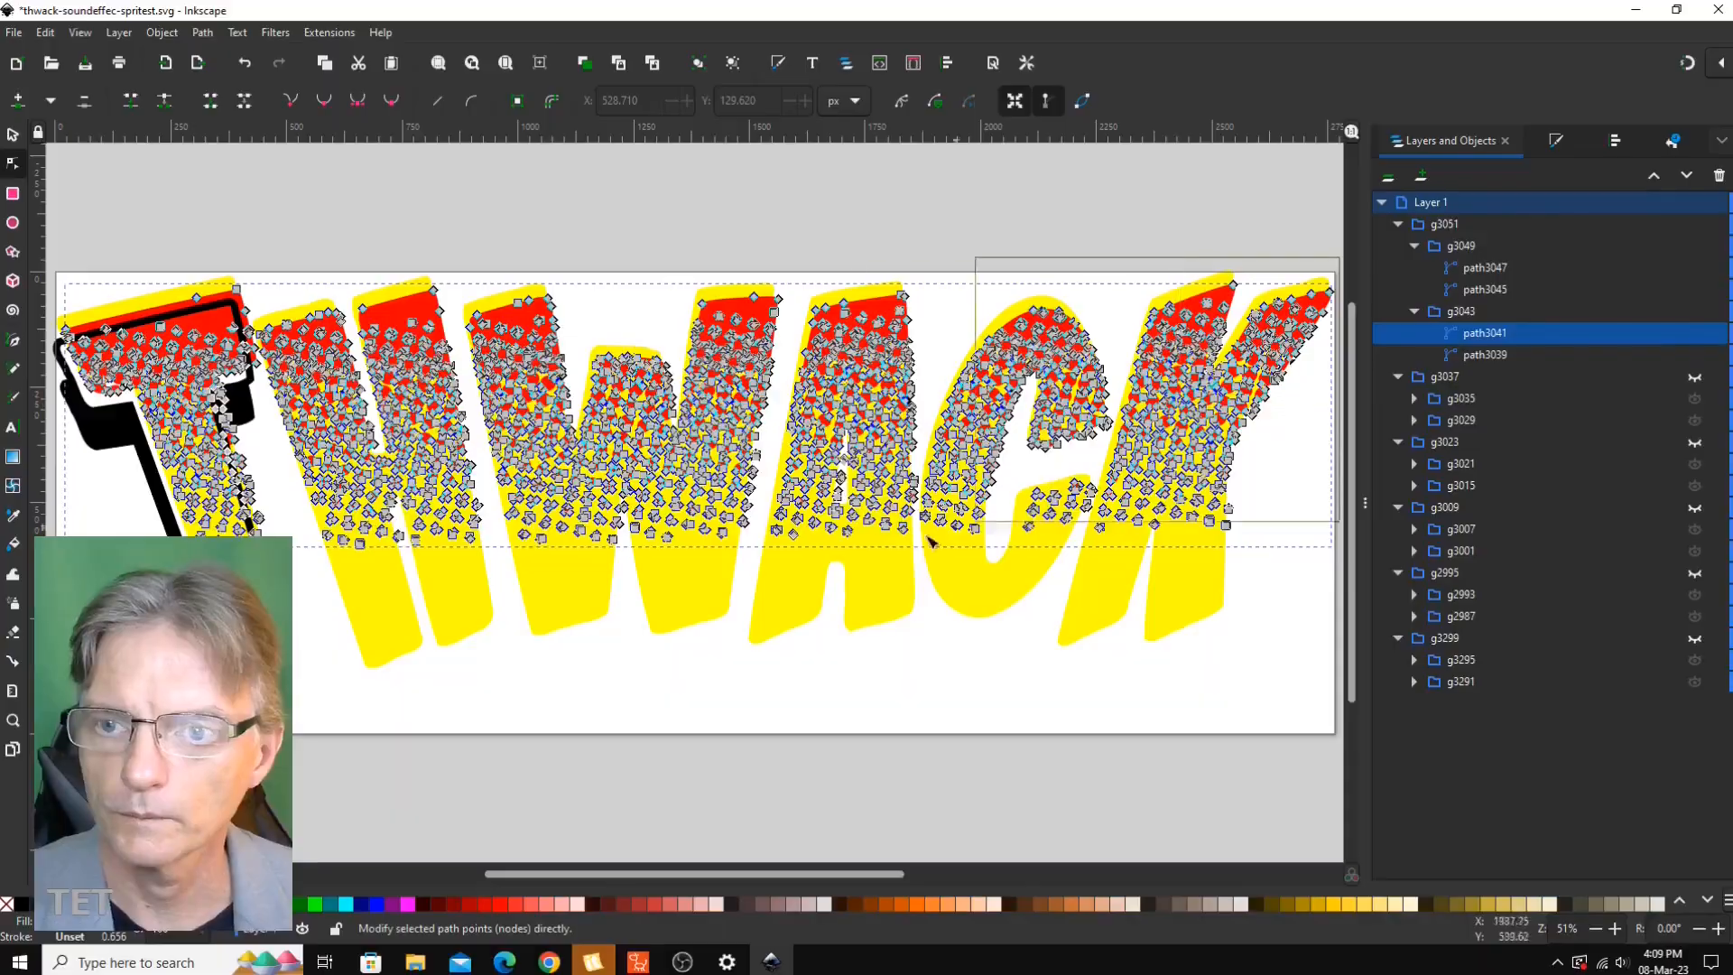
pyautogui.moveTo(284, 558); pyautogui.dragTo(258, 553)
pyautogui.press('Delete')
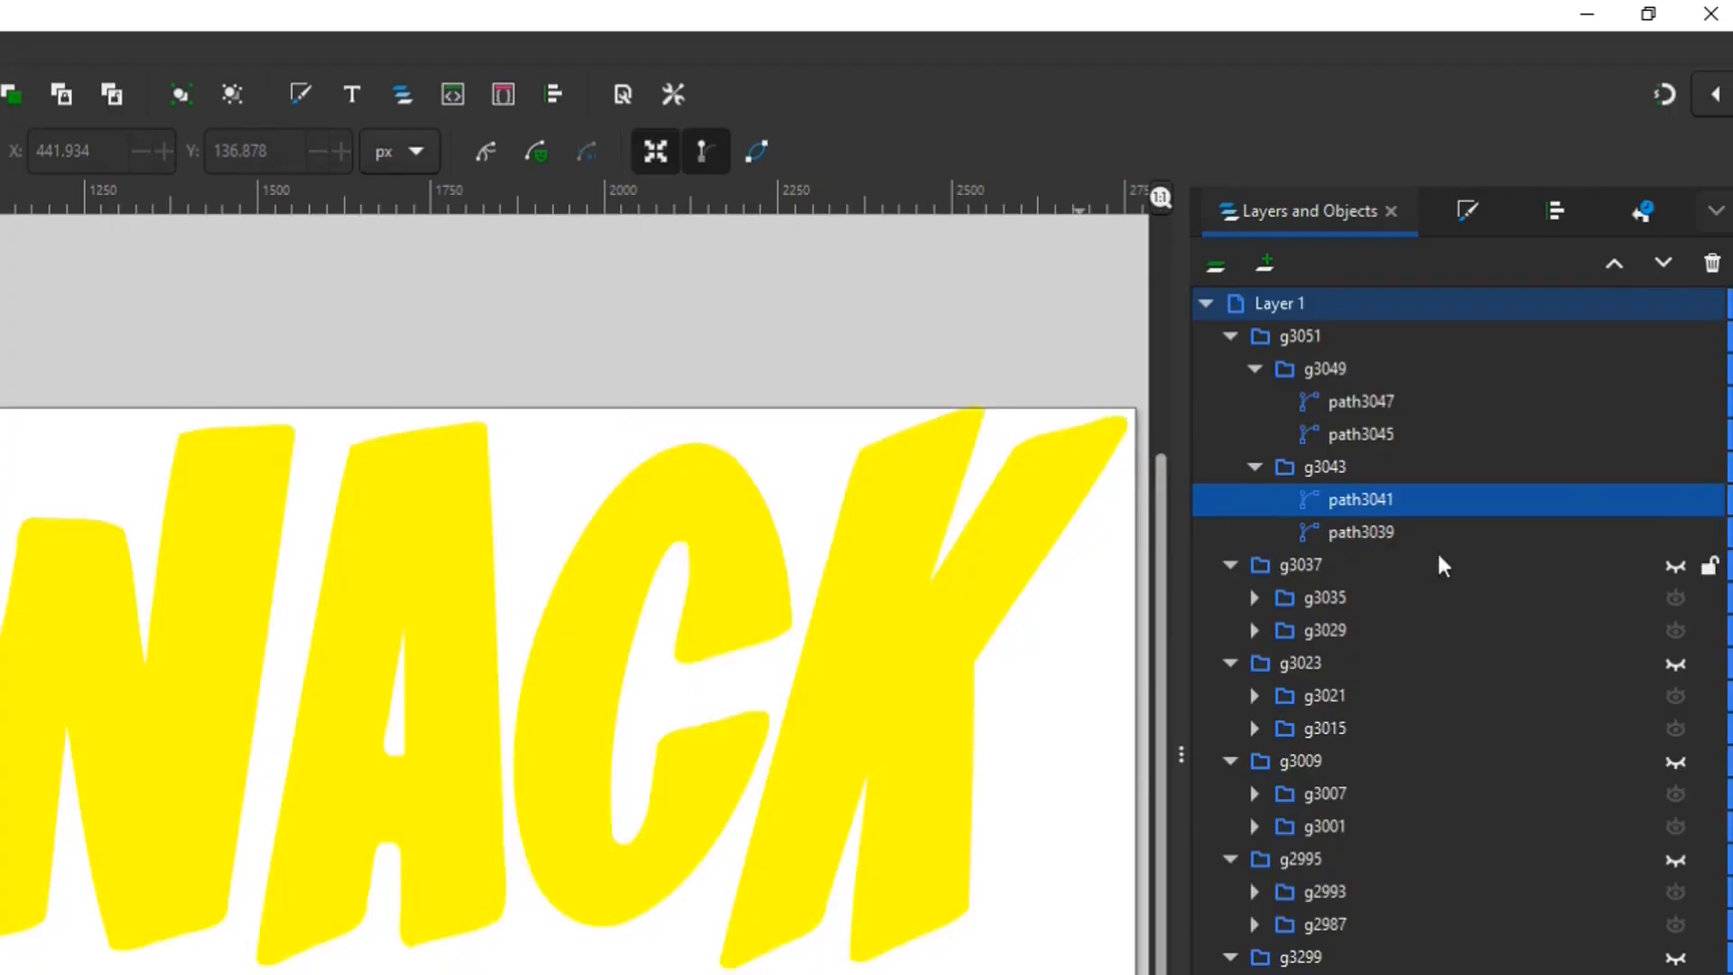
# - Delete the nodes of every letter except the T from the yellow path3039 and collapse group g3051
pyautogui.click(1387, 532)
pyautogui.press('Delete')
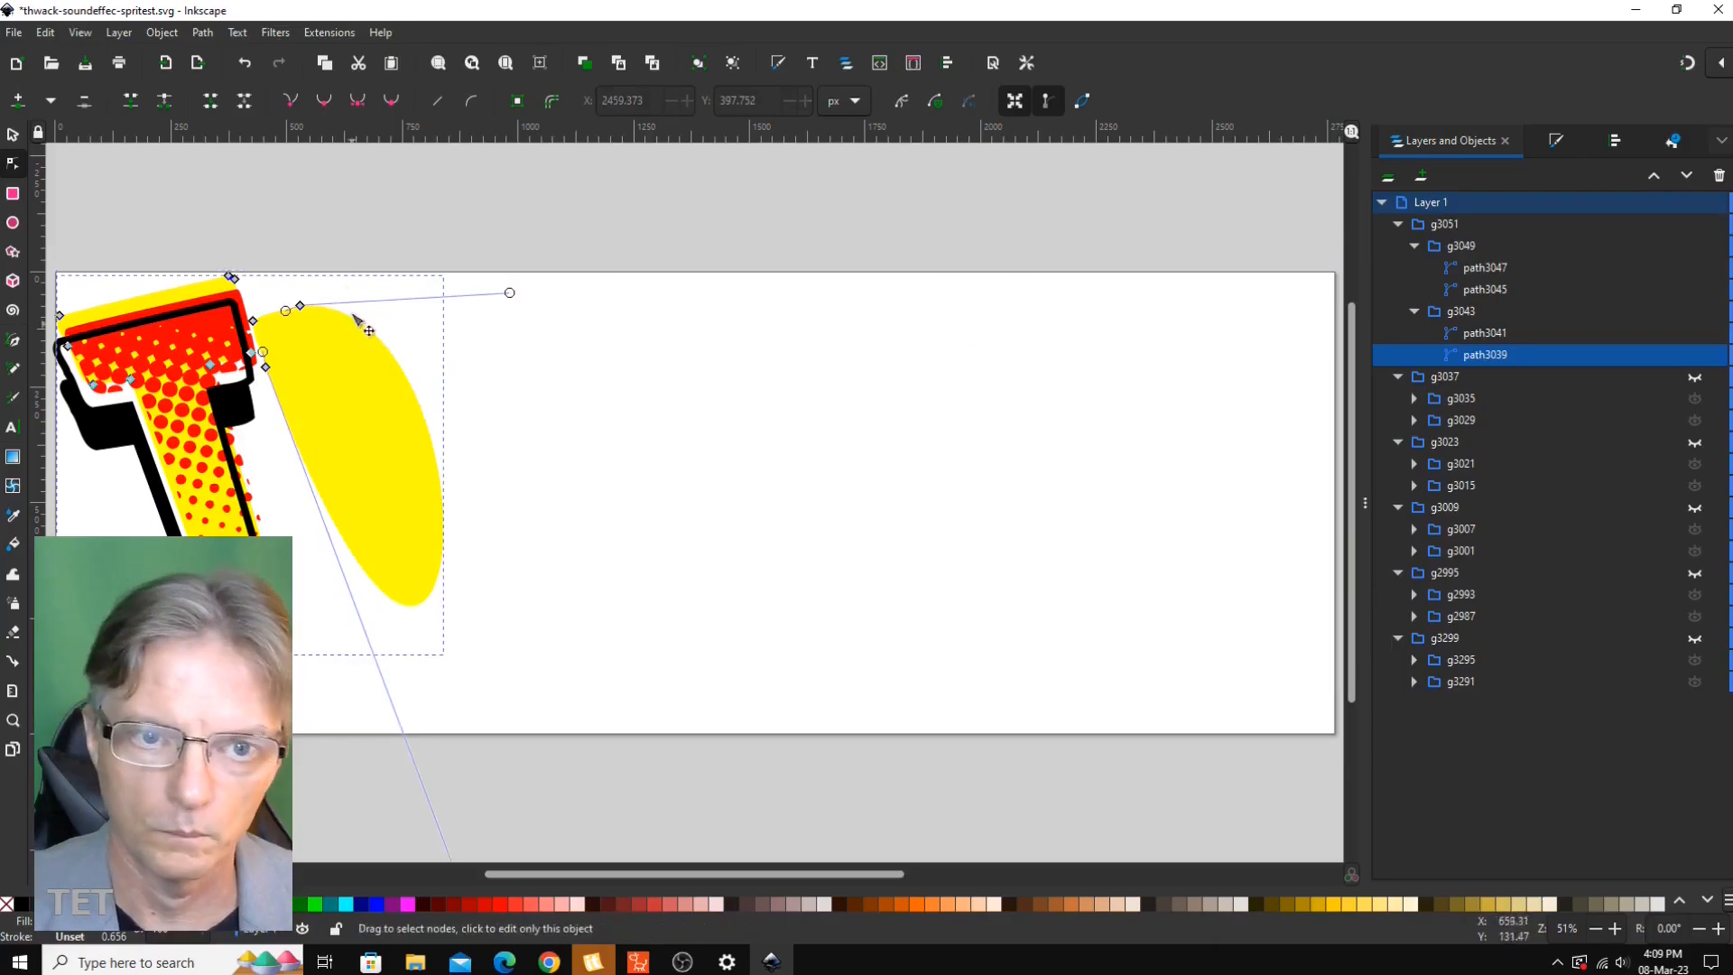
pyautogui.press('Delete')
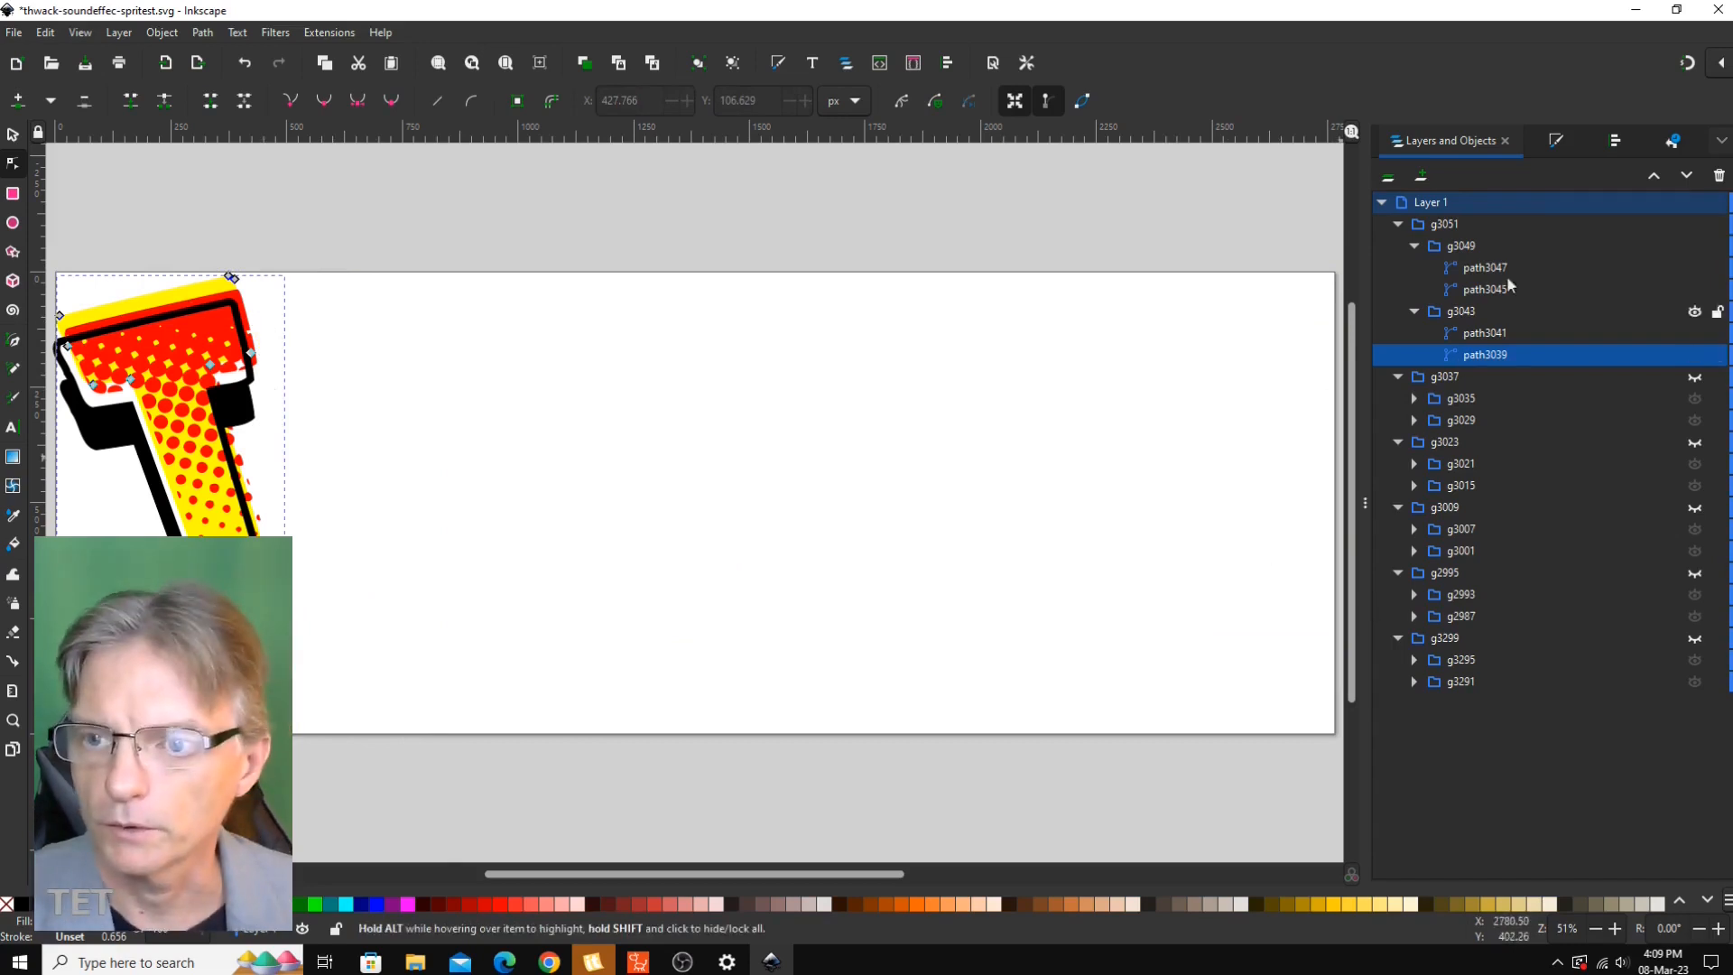
pyautogui.click(1397, 224)
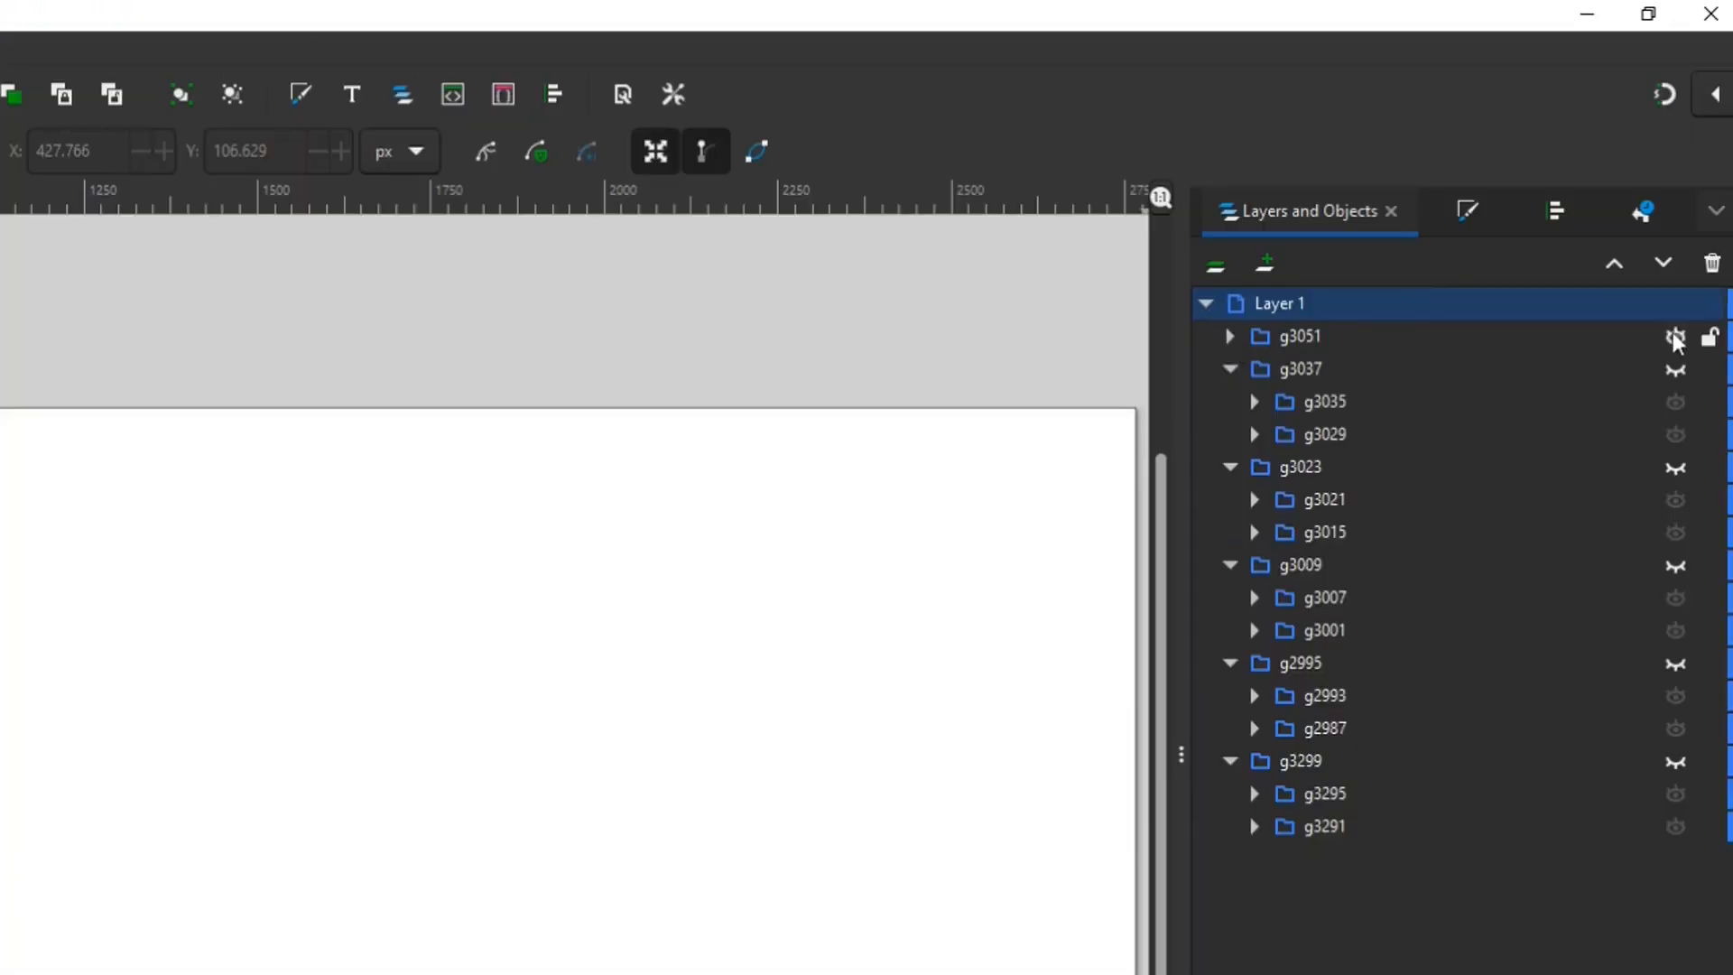
# - Hide group g3051, show group g3037 and expand its subgroup g3035
pyautogui.click(1675, 338)
pyautogui.click(1675, 370)
pyautogui.click(1284, 370)
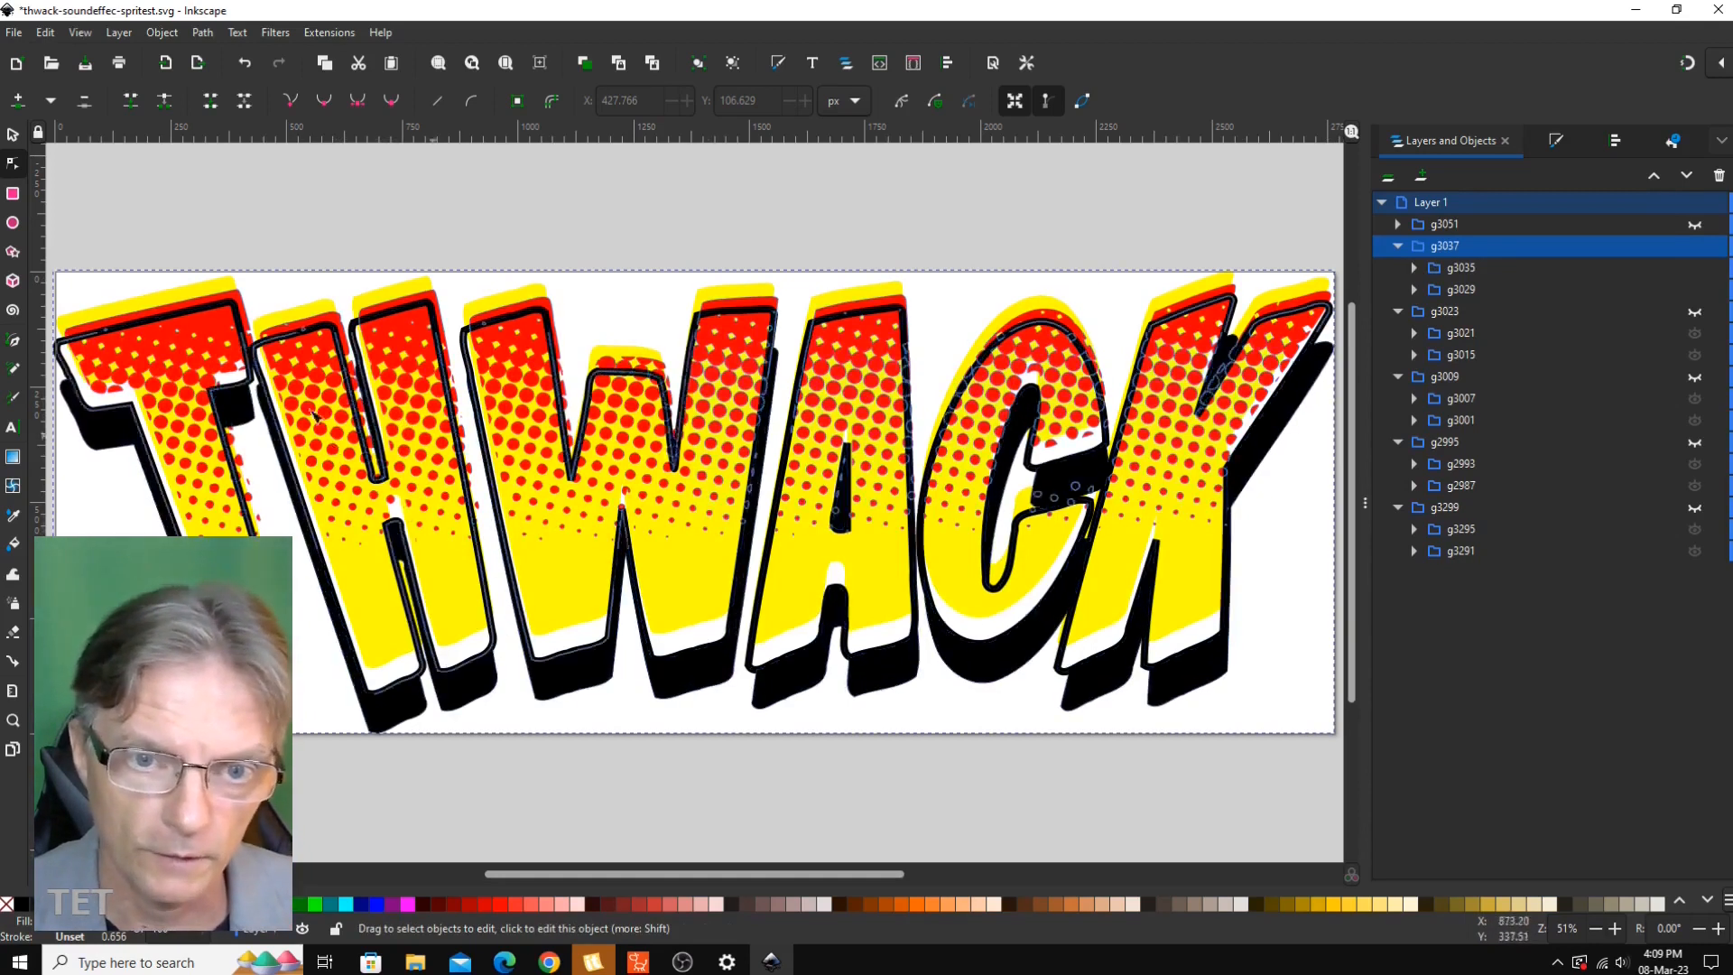
pyautogui.click(1415, 267)
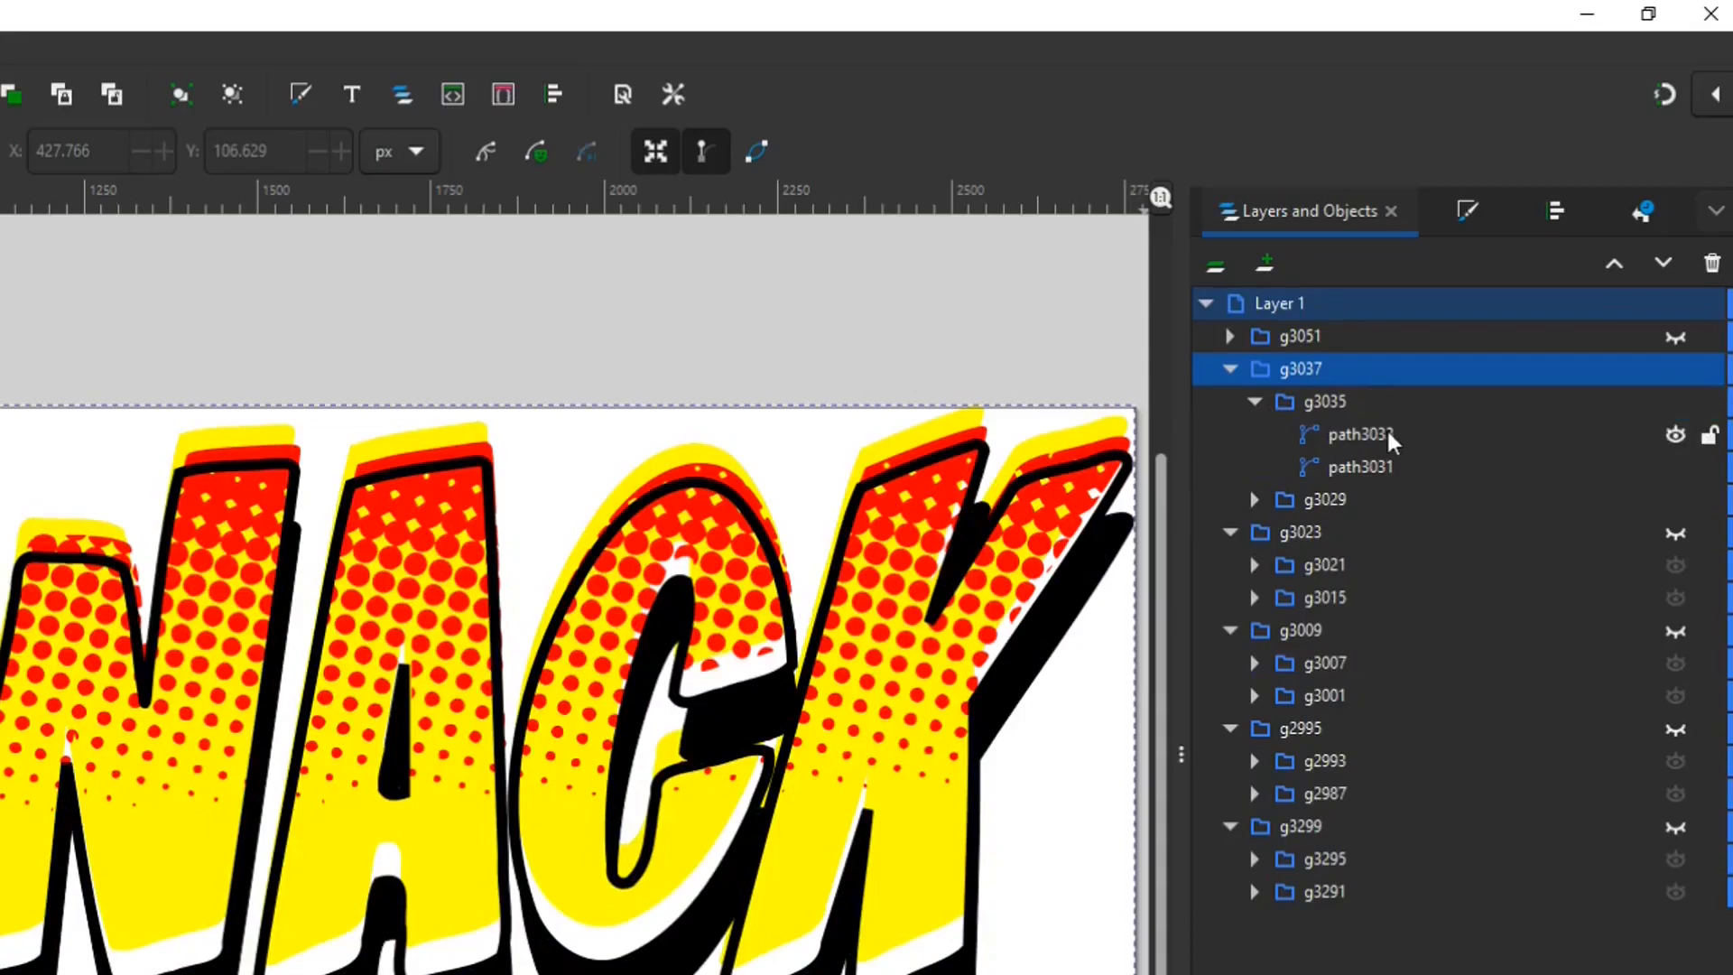
# - Delete the W, A, C and K nodes from the black shadow path3033 and the outline path3031
pyautogui.click(1386, 436)
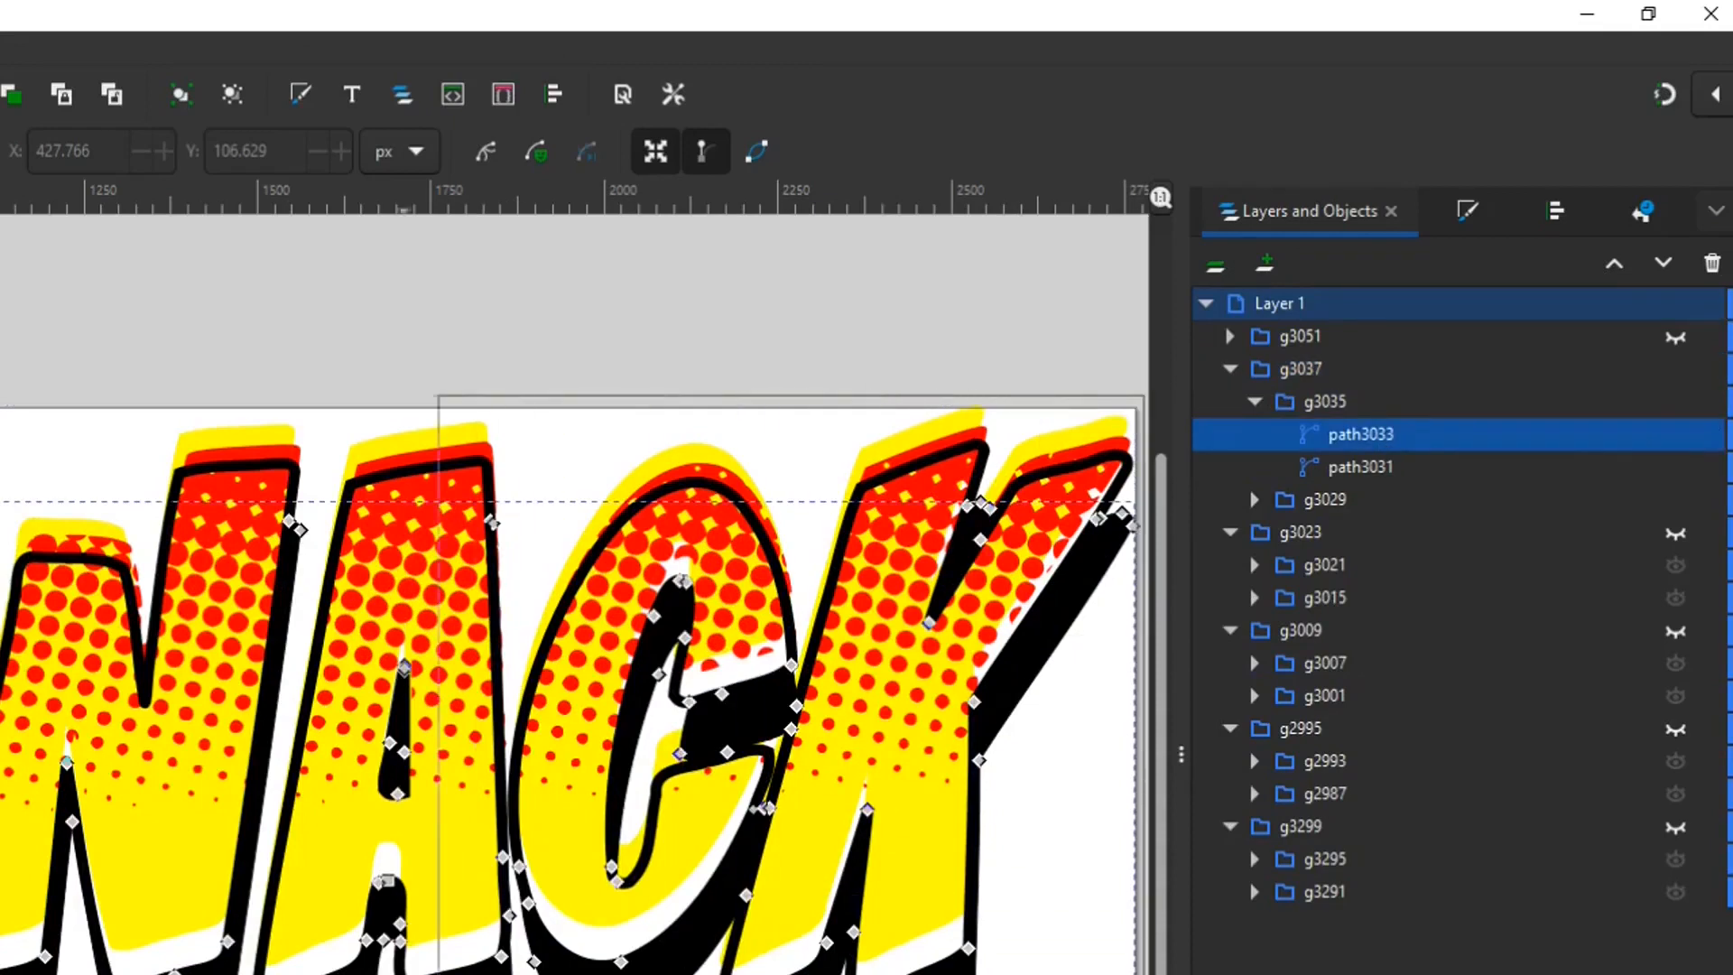
pyautogui.moveTo(1144, 395); pyautogui.dragTo(507, 817)
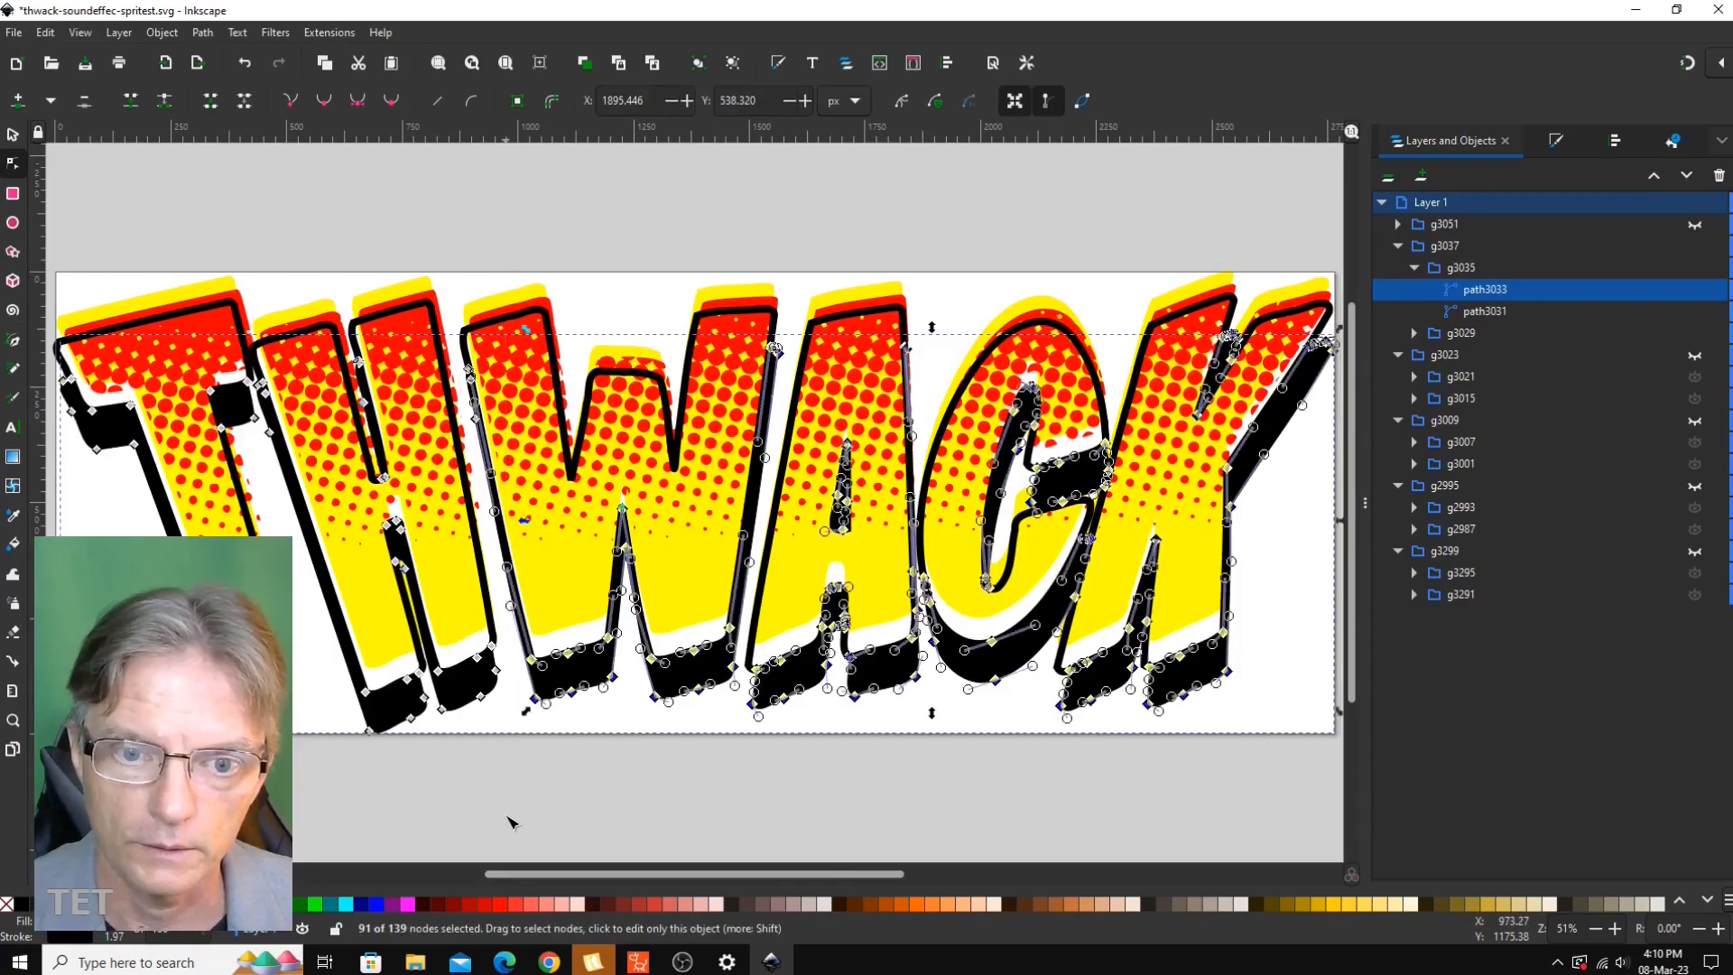
pyautogui.press('Delete')
pyautogui.click(1485, 310)
pyautogui.moveTo(1337, 259); pyautogui.dragTo(516, 774)
pyautogui.press('Delete')
# - Delete the W, A, C and K nodes from the red halftone path3027 in group g3029
pyautogui.click(1414, 332)
pyautogui.click(1484, 353)
pyautogui.moveTo(1338, 259); pyautogui.dragTo(510, 727)
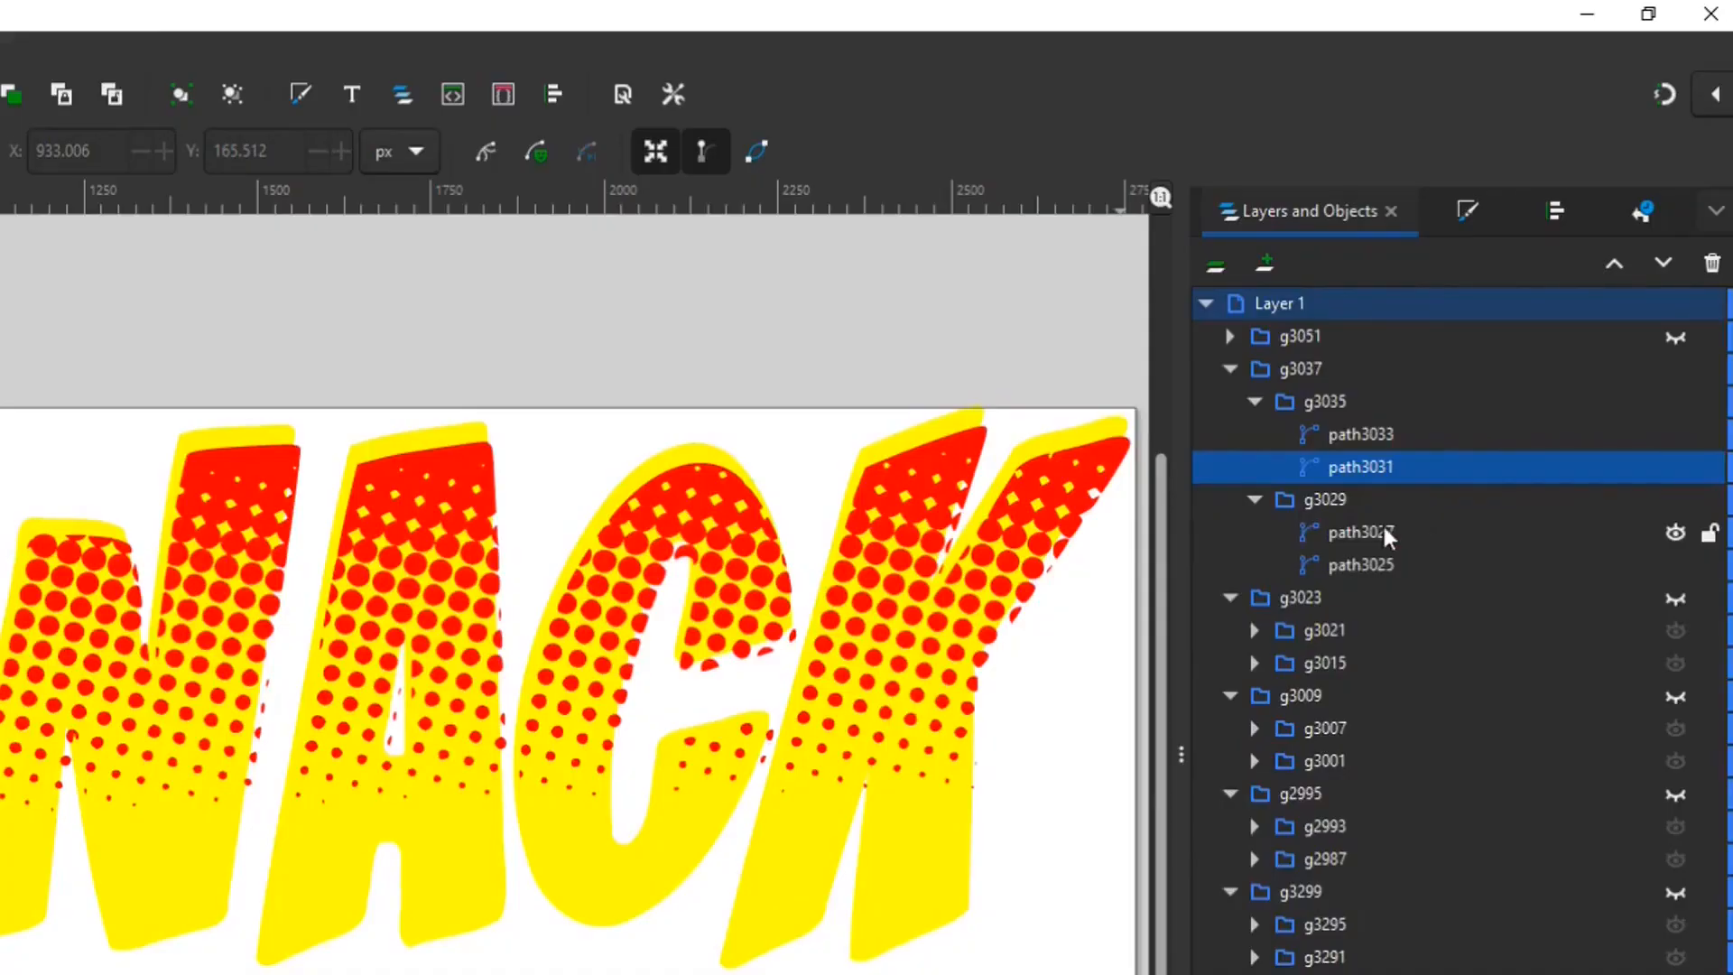
pyautogui.press('Delete')
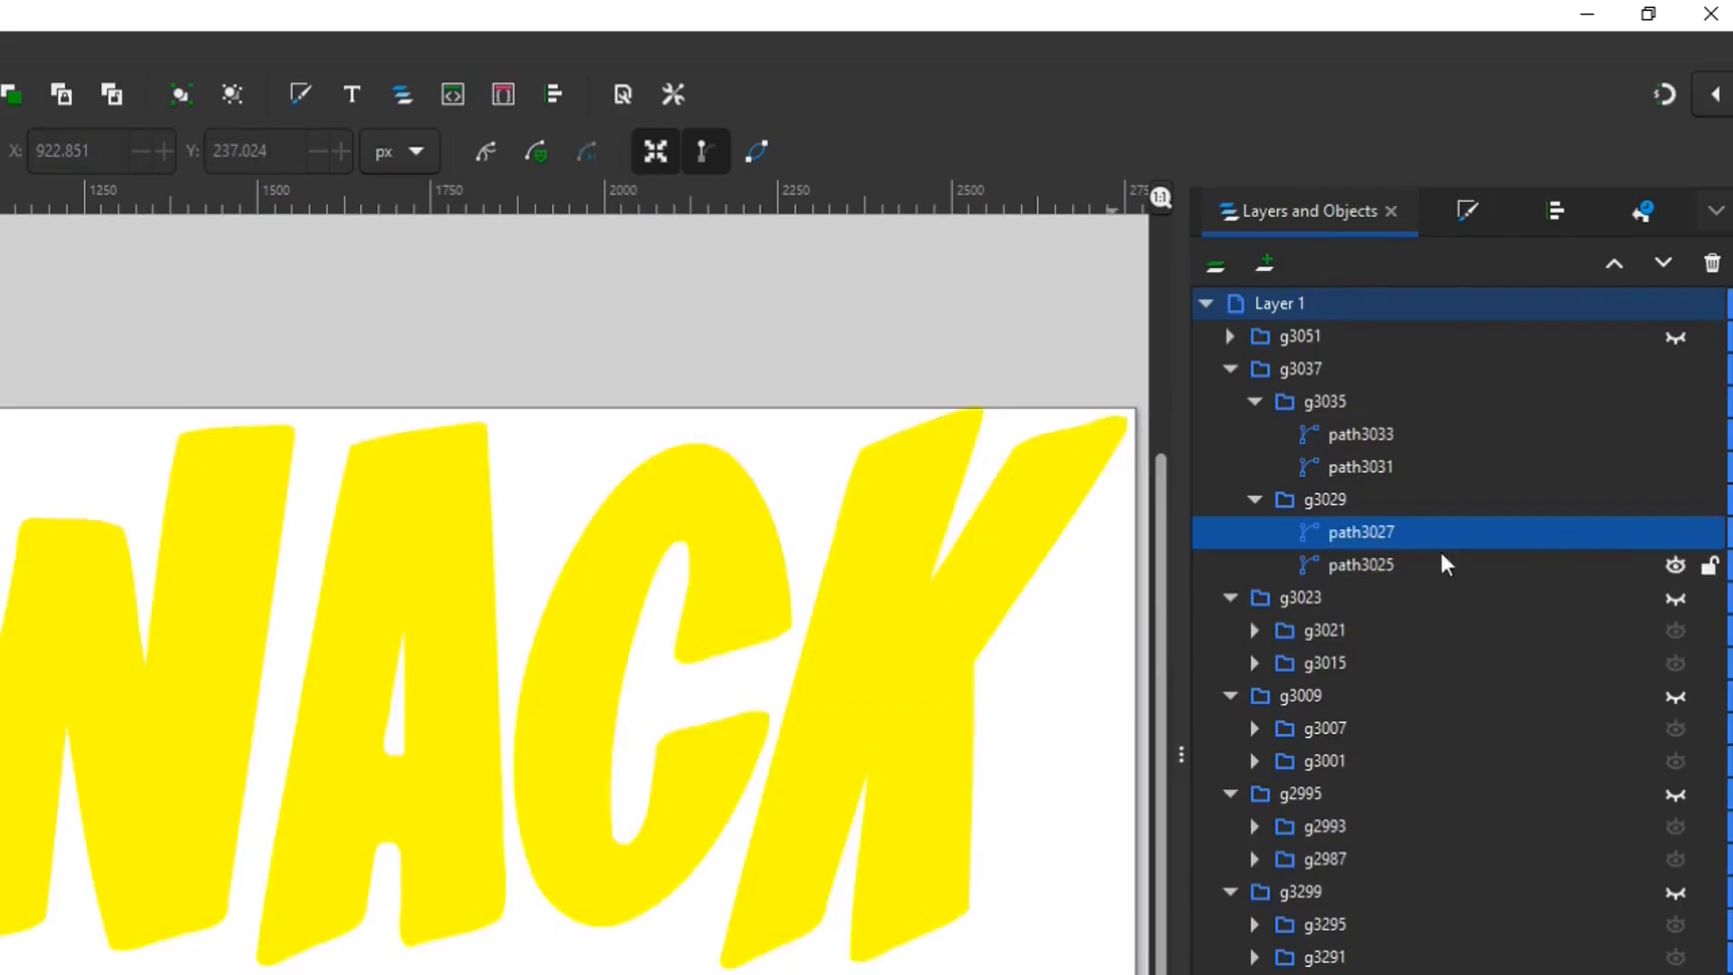
# - Delete the W, A, C and K nodes from the yellow path3025 and collapse group g3037
pyautogui.click(1441, 558)
pyautogui.moveTo(1342, 256); pyautogui.dragTo(506, 786)
pyautogui.press('Delete')
pyautogui.moveTo(550, 243); pyautogui.dragTo(462, 366)
pyautogui.press('Delete')
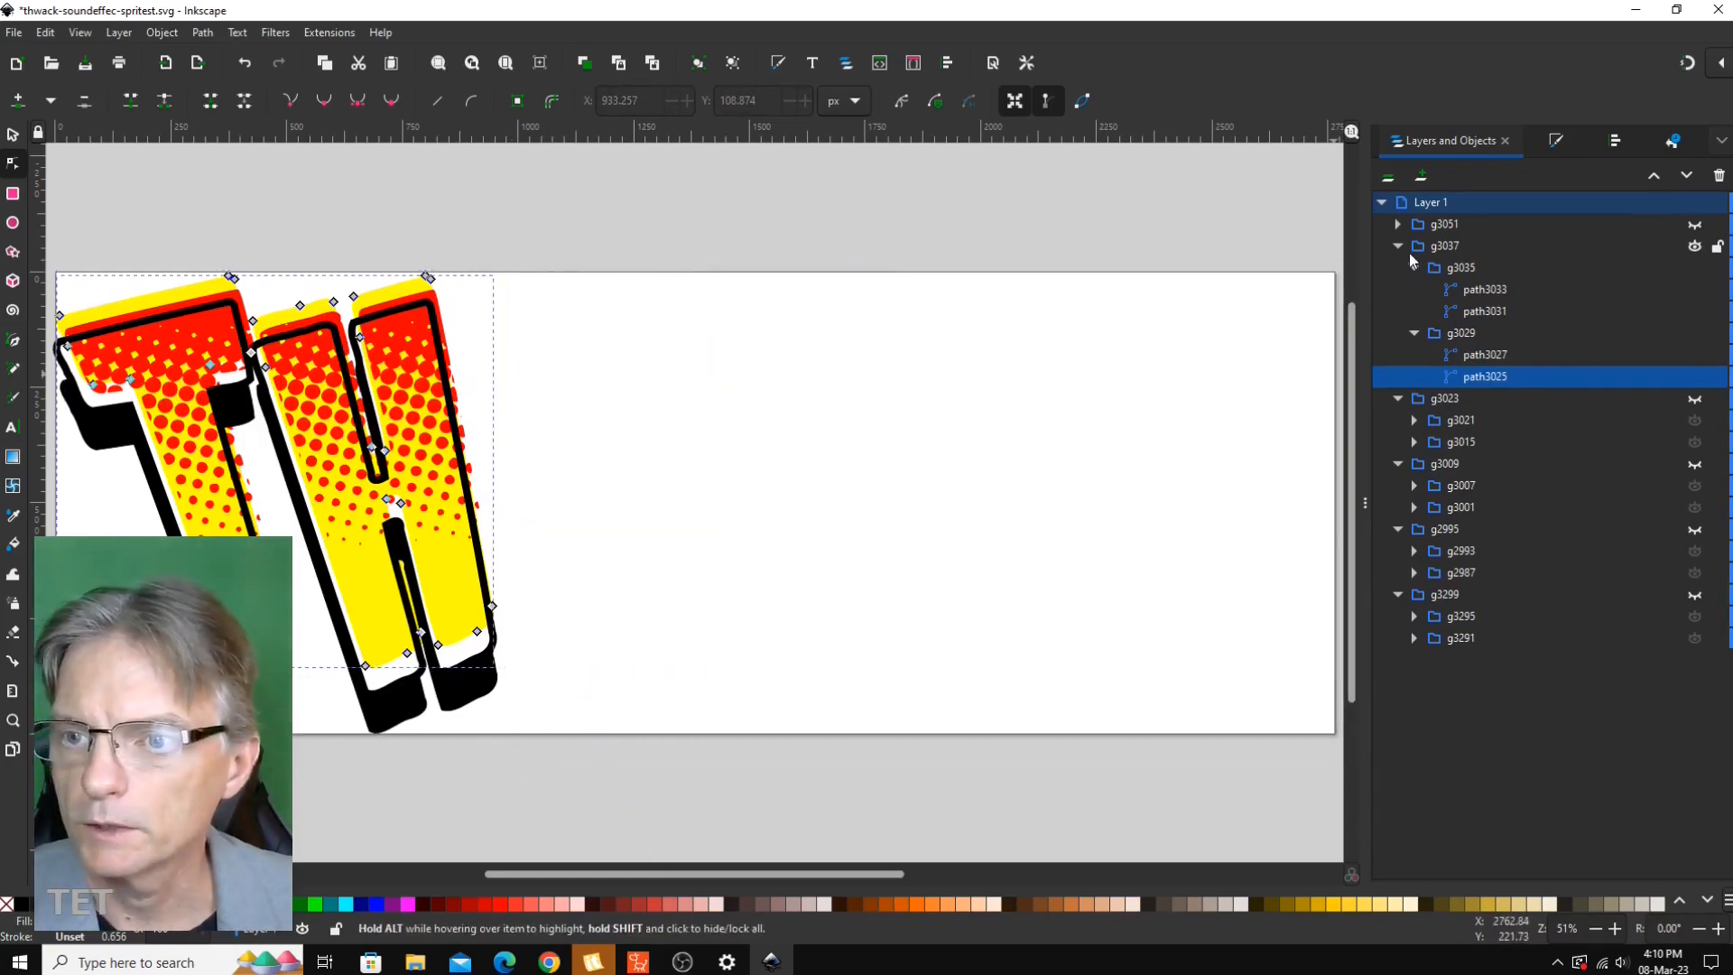
pyautogui.click(1400, 247)
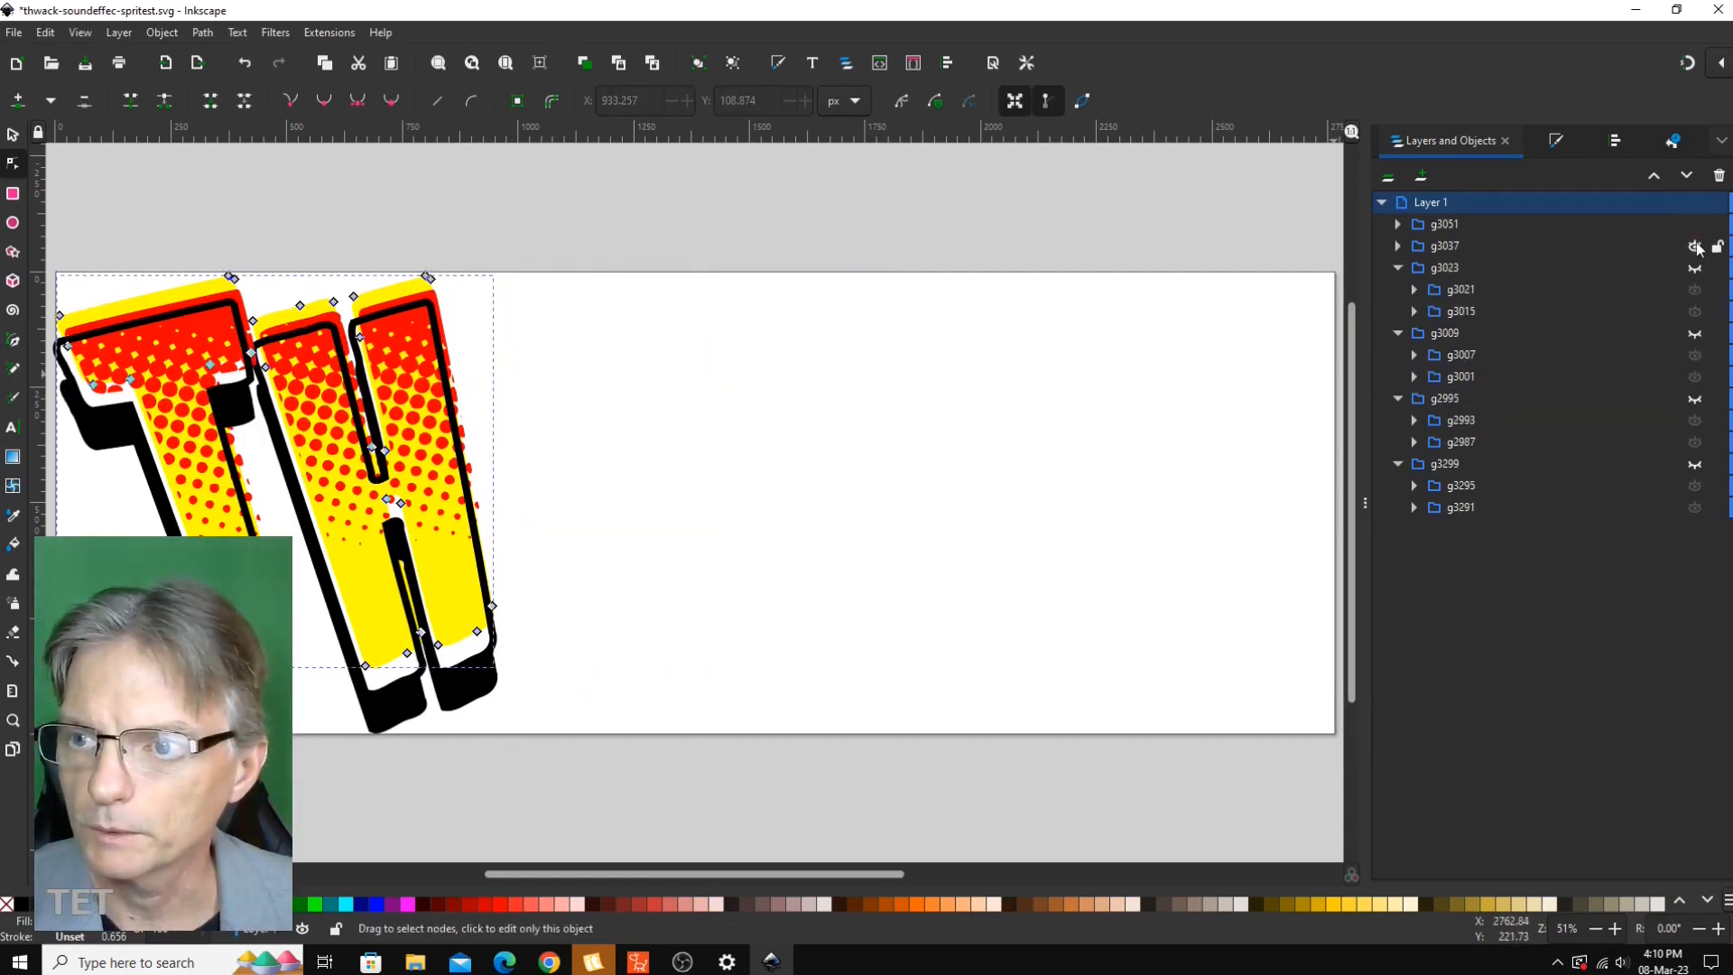
# - Hide group g3037 and show it again to compare the T frame with the TH frame
pyautogui.click(1695, 246)
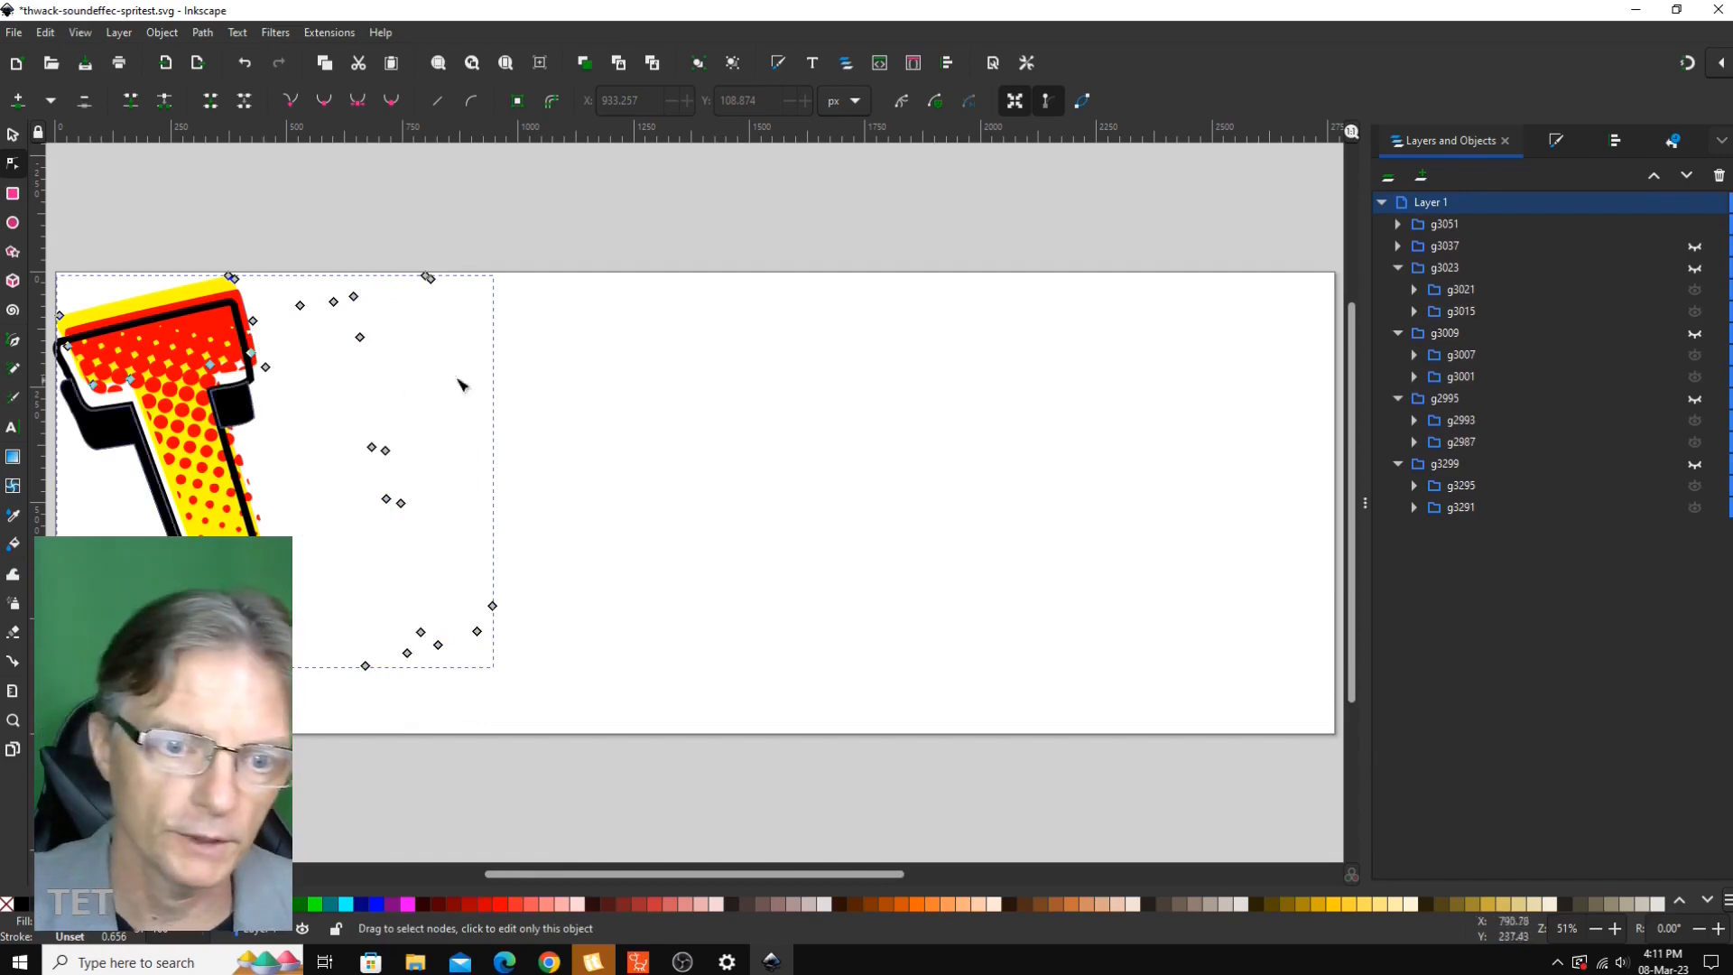
pyautogui.click(15, 135)
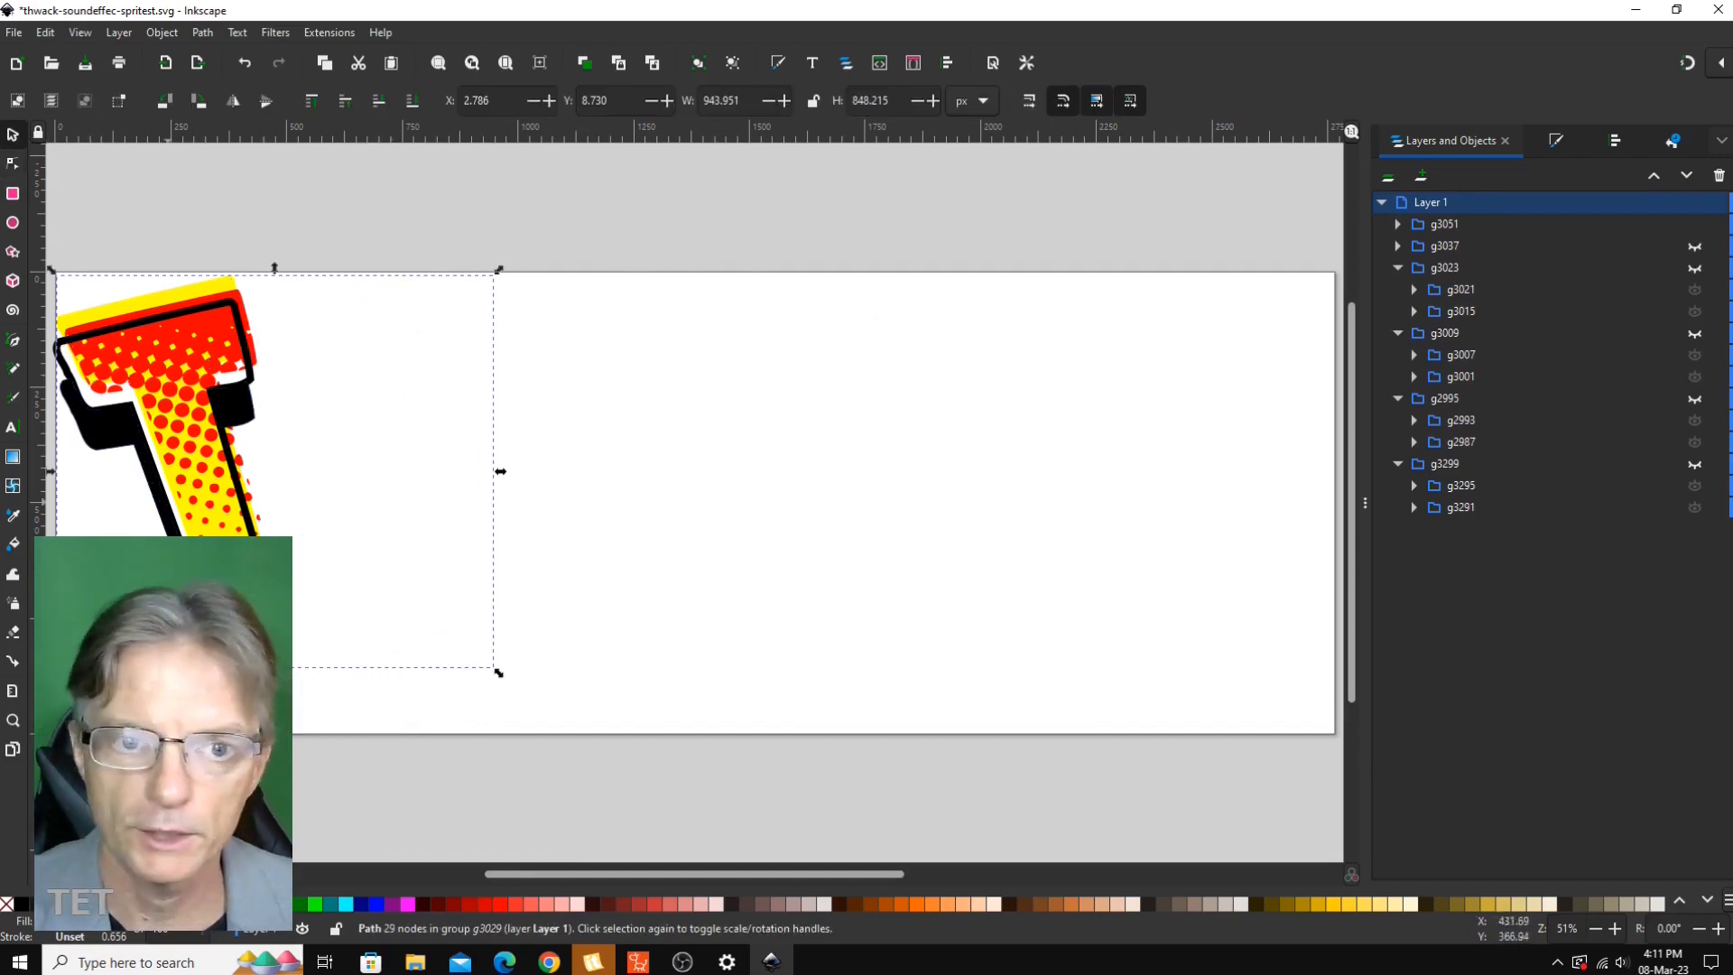
pyautogui.click(1695, 246)
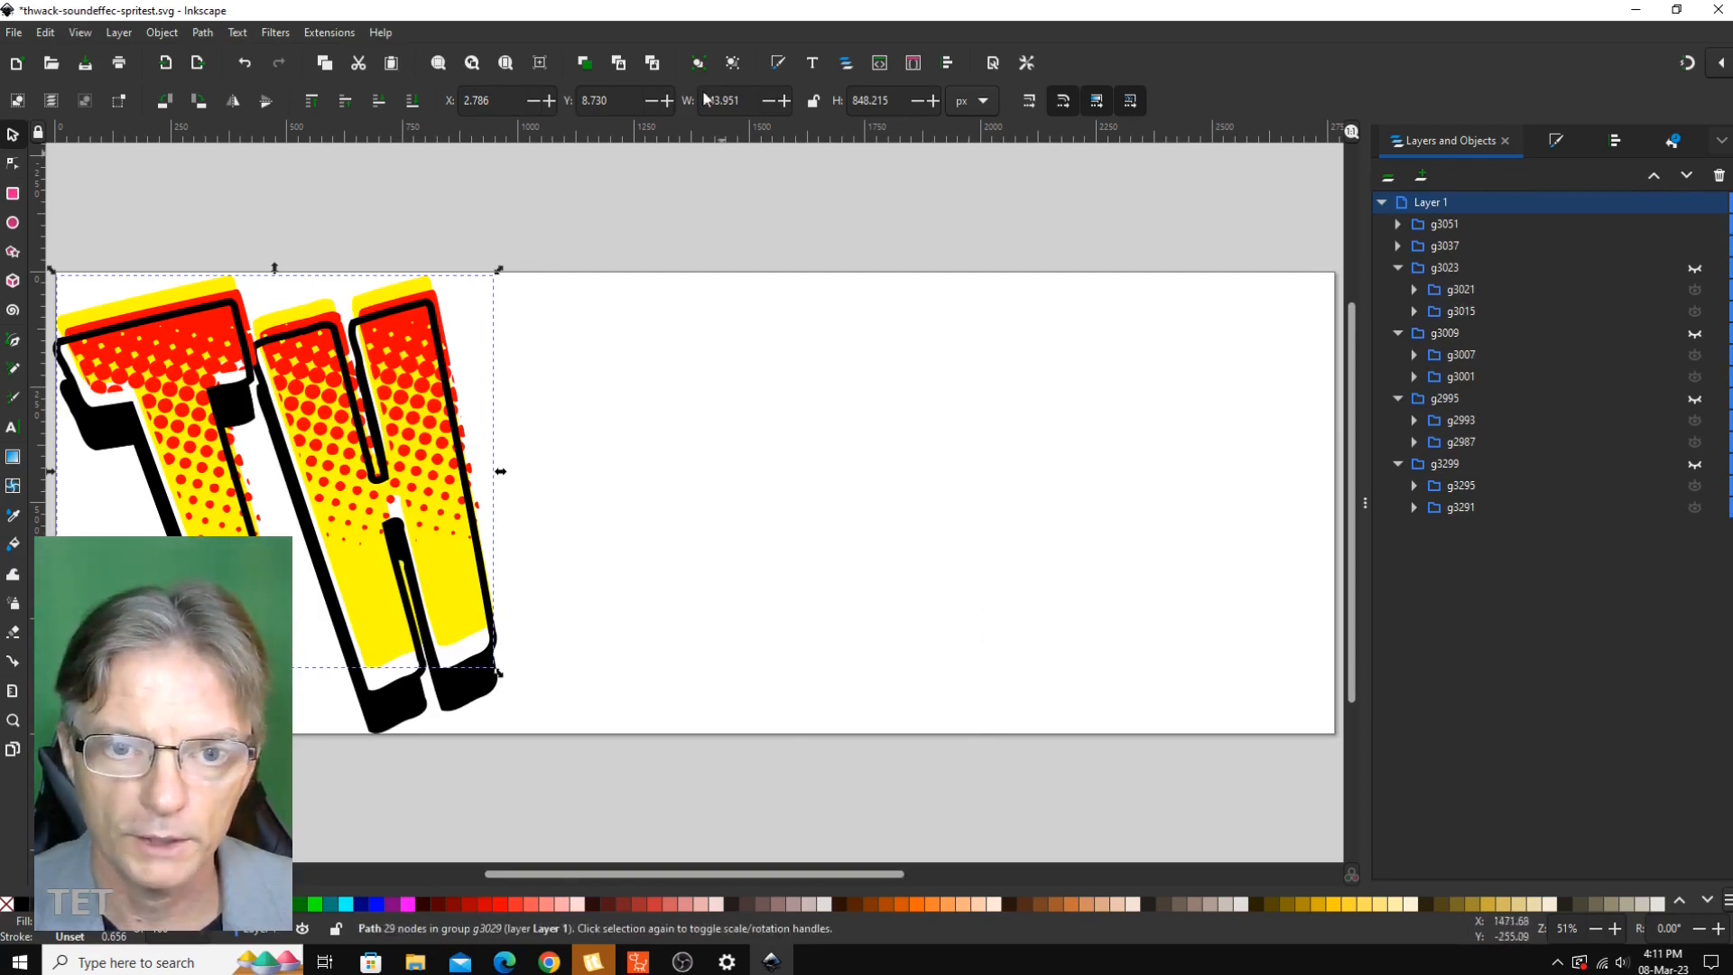
# - Show group g3023 and delete the A, C and K nodes from its black shadow path3019 and outline path3017
pyautogui.click(1694, 268)
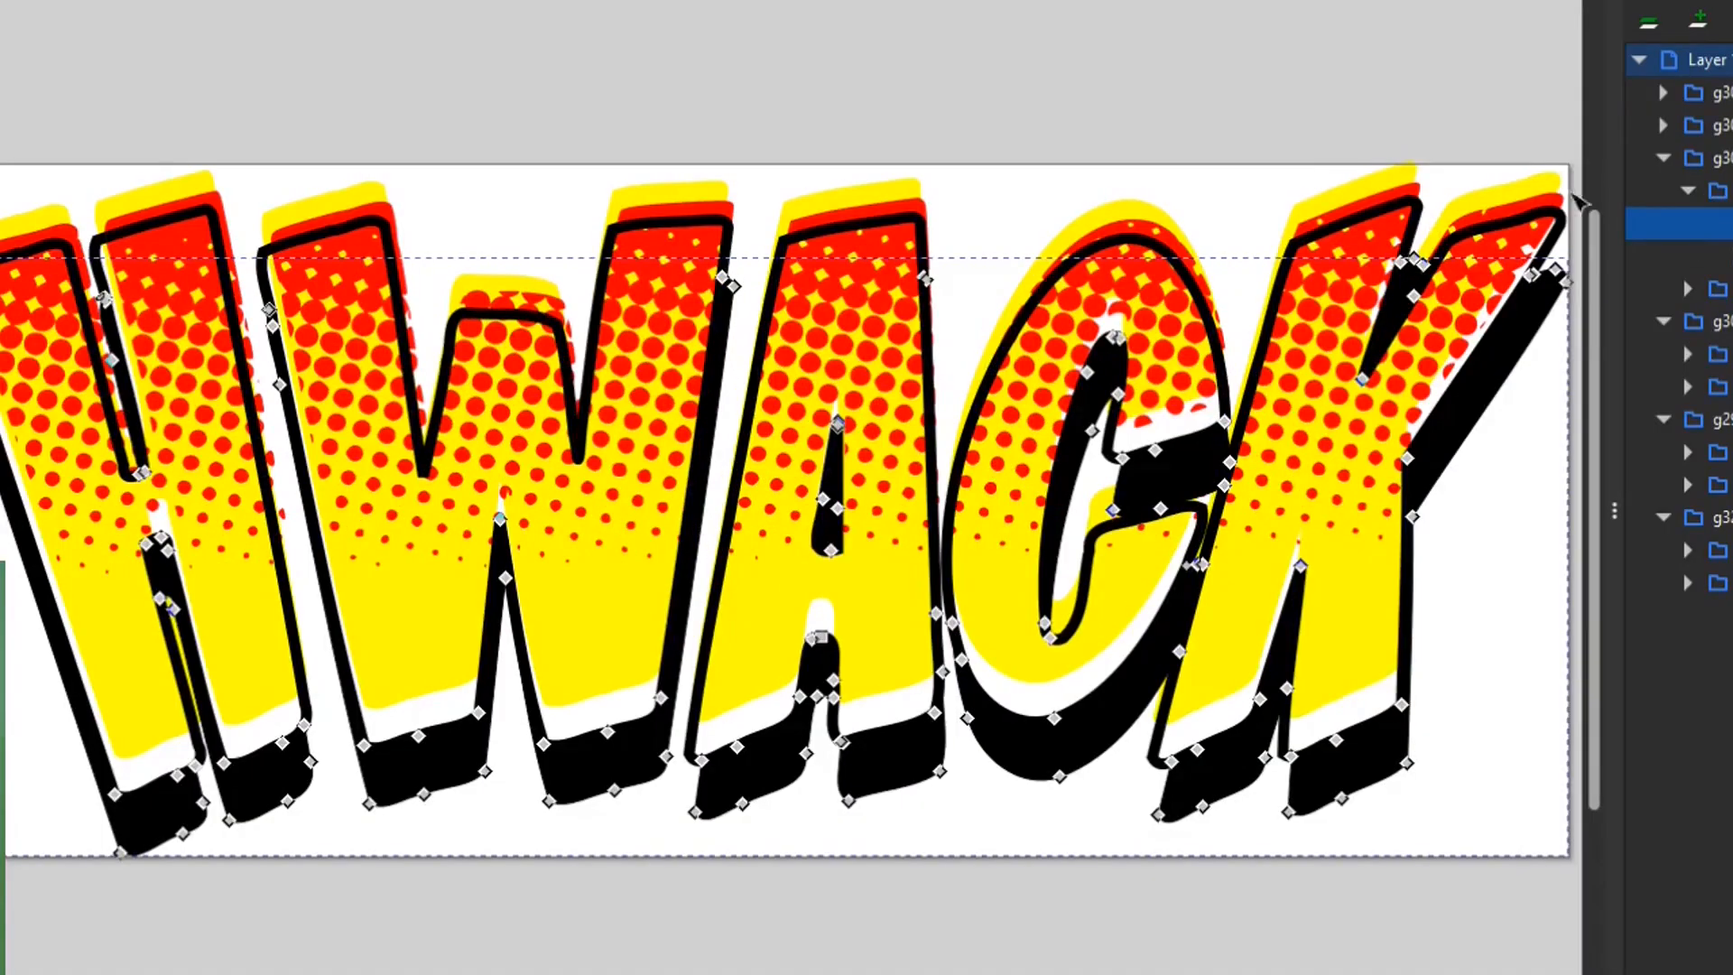
pyautogui.moveTo(1575, 200); pyautogui.dragTo(773, 928)
pyautogui.press('Delete')
pyautogui.moveTo(1022, 633); pyautogui.dragTo(701, 885)
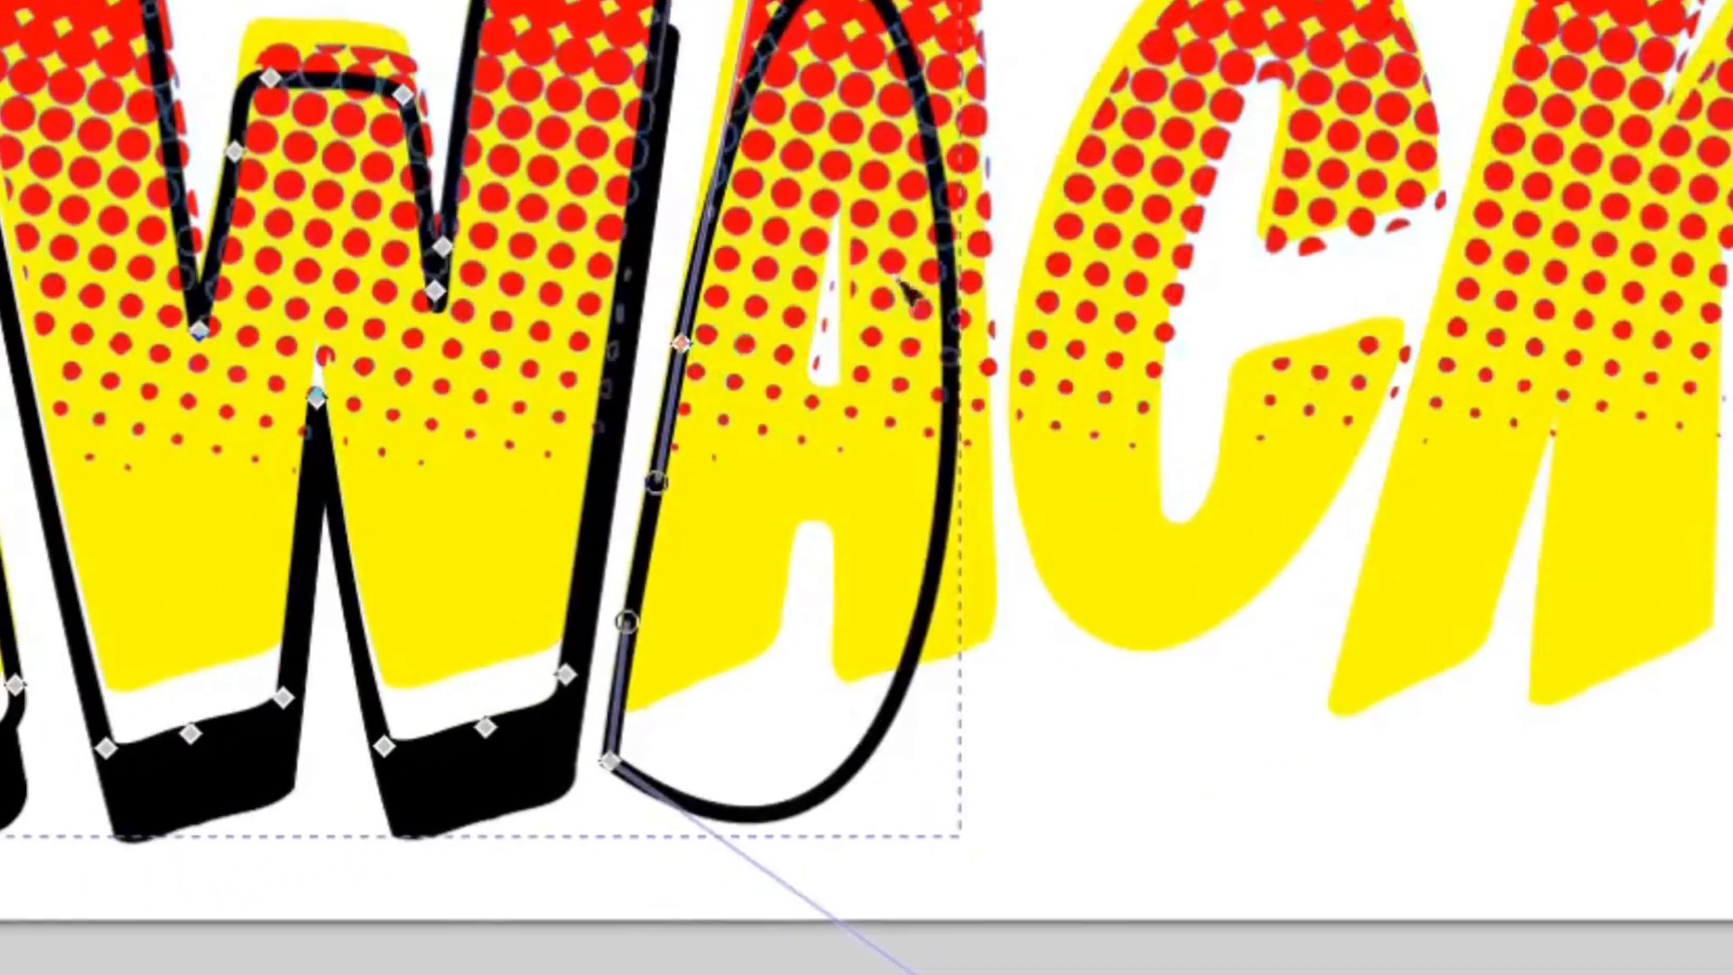
pyautogui.moveTo(966, 232); pyautogui.dragTo(769, 824)
pyautogui.press('Delete')
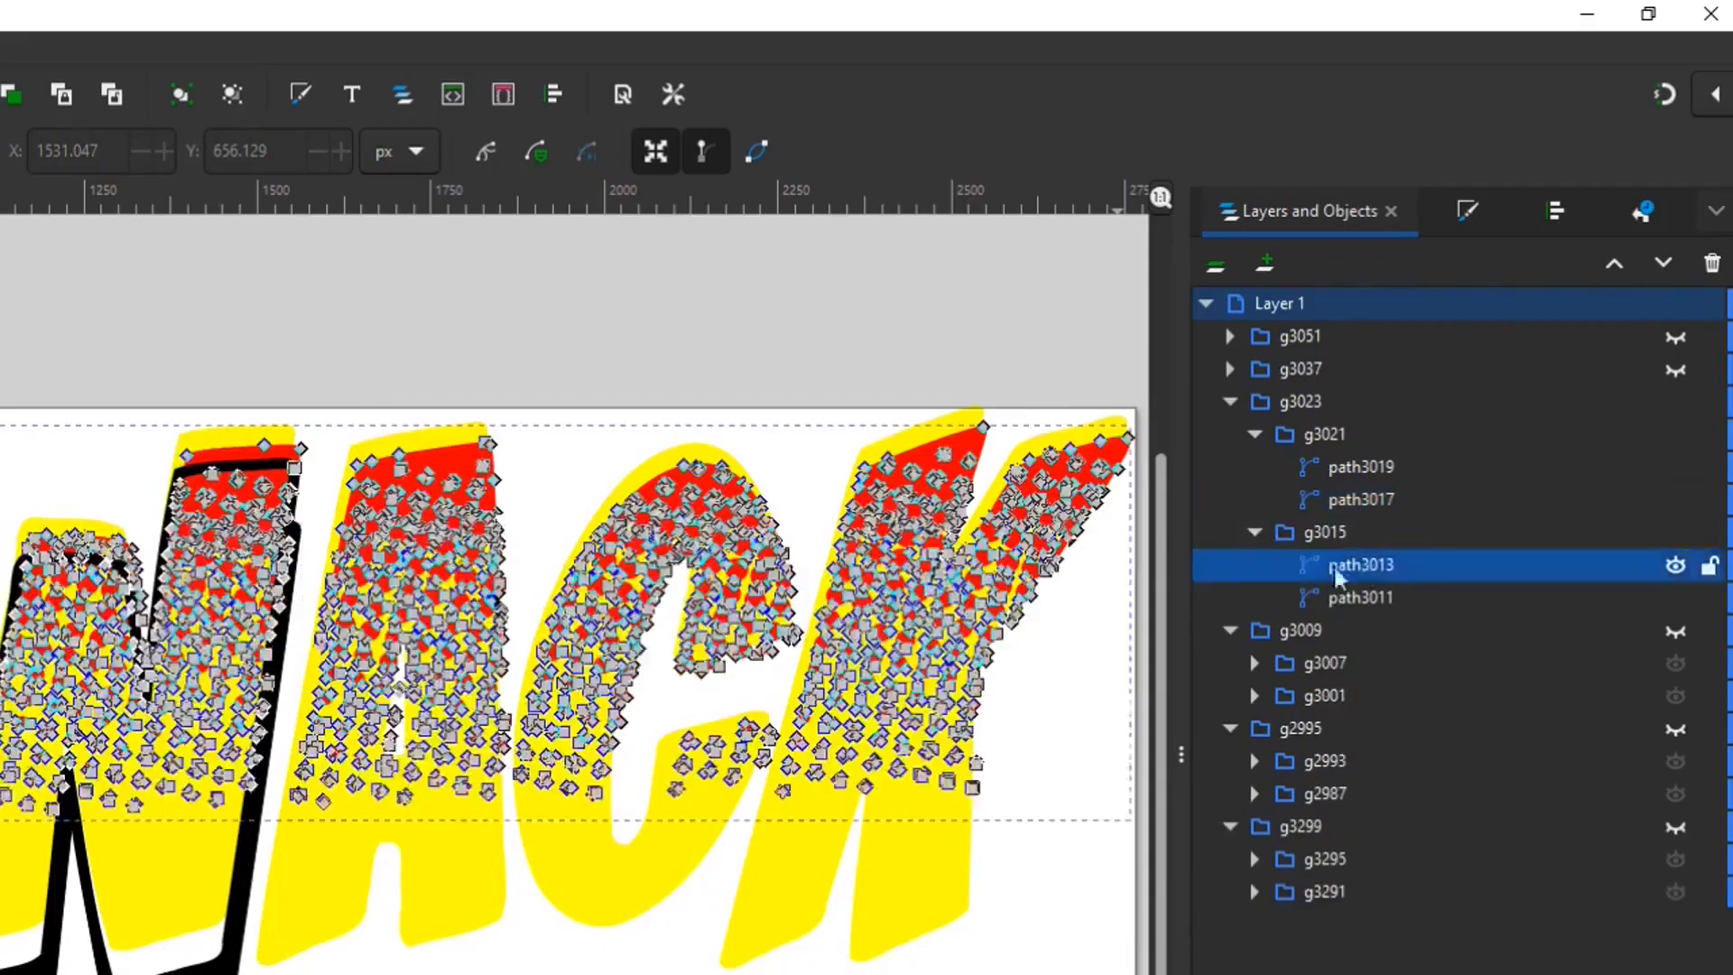
# - Delete the A, C and K nodes, including leftovers, from the red halftone path3013 and the yellow path3011
pyautogui.moveTo(1571, 178); pyautogui.dragTo(735, 754)
pyautogui.press('Delete')
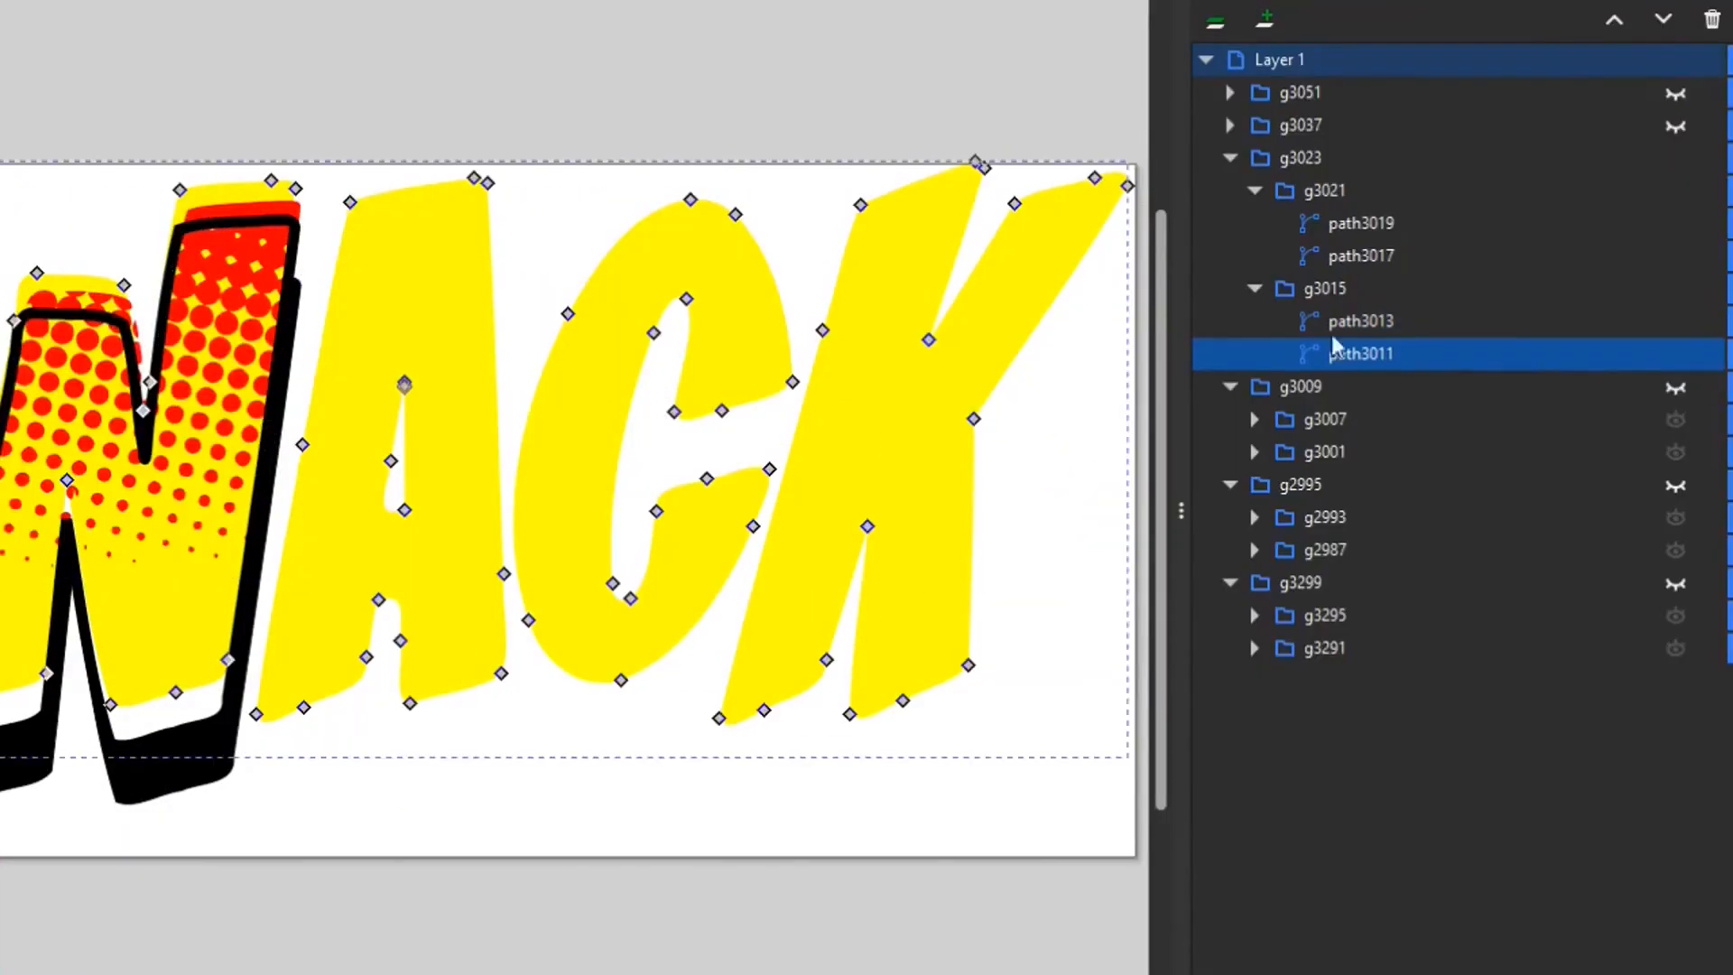
pyautogui.moveTo(1578, 142); pyautogui.dragTo(775, 804)
pyautogui.press('Delete')
pyautogui.moveTo(504, 349); pyautogui.dragTo(287, 593)
pyautogui.press('Delete')
pyautogui.moveTo(379, 685); pyautogui.dragTo(253, 748)
pyautogui.press('Delete')
# - Hide group g3023, show group g3009 and expand its subgroup g3007
pyautogui.click(1675, 401)
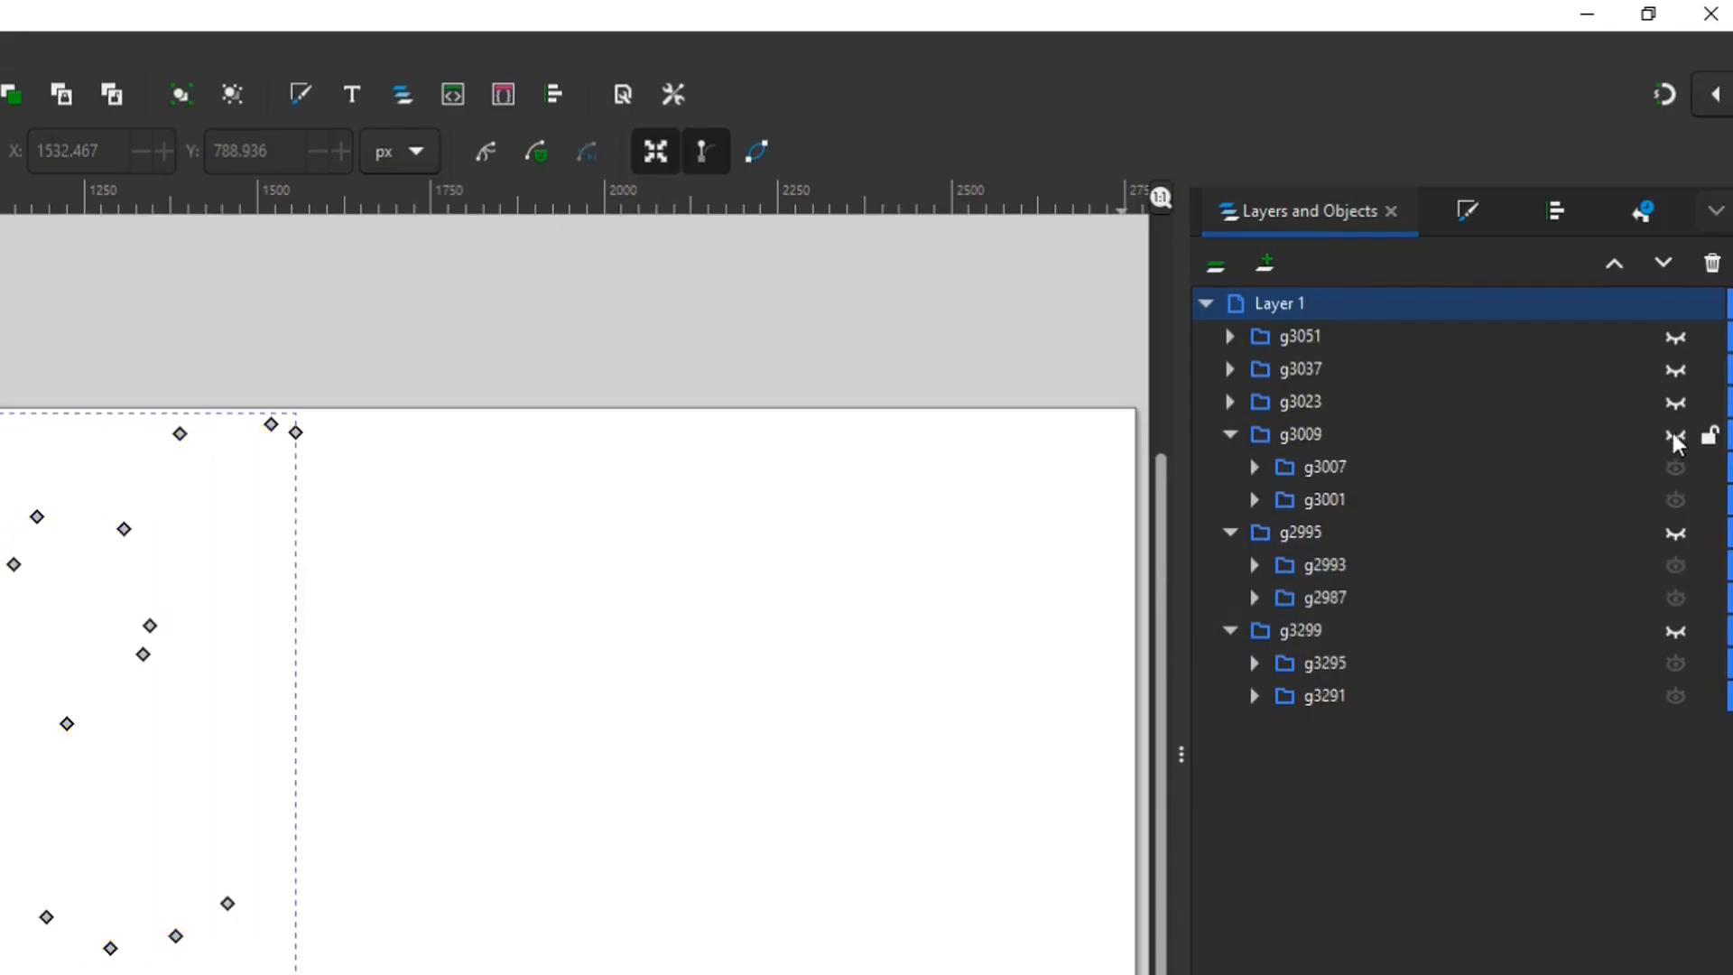
pyautogui.click(1675, 434)
pyautogui.click(1255, 466)
pyautogui.click(1351, 501)
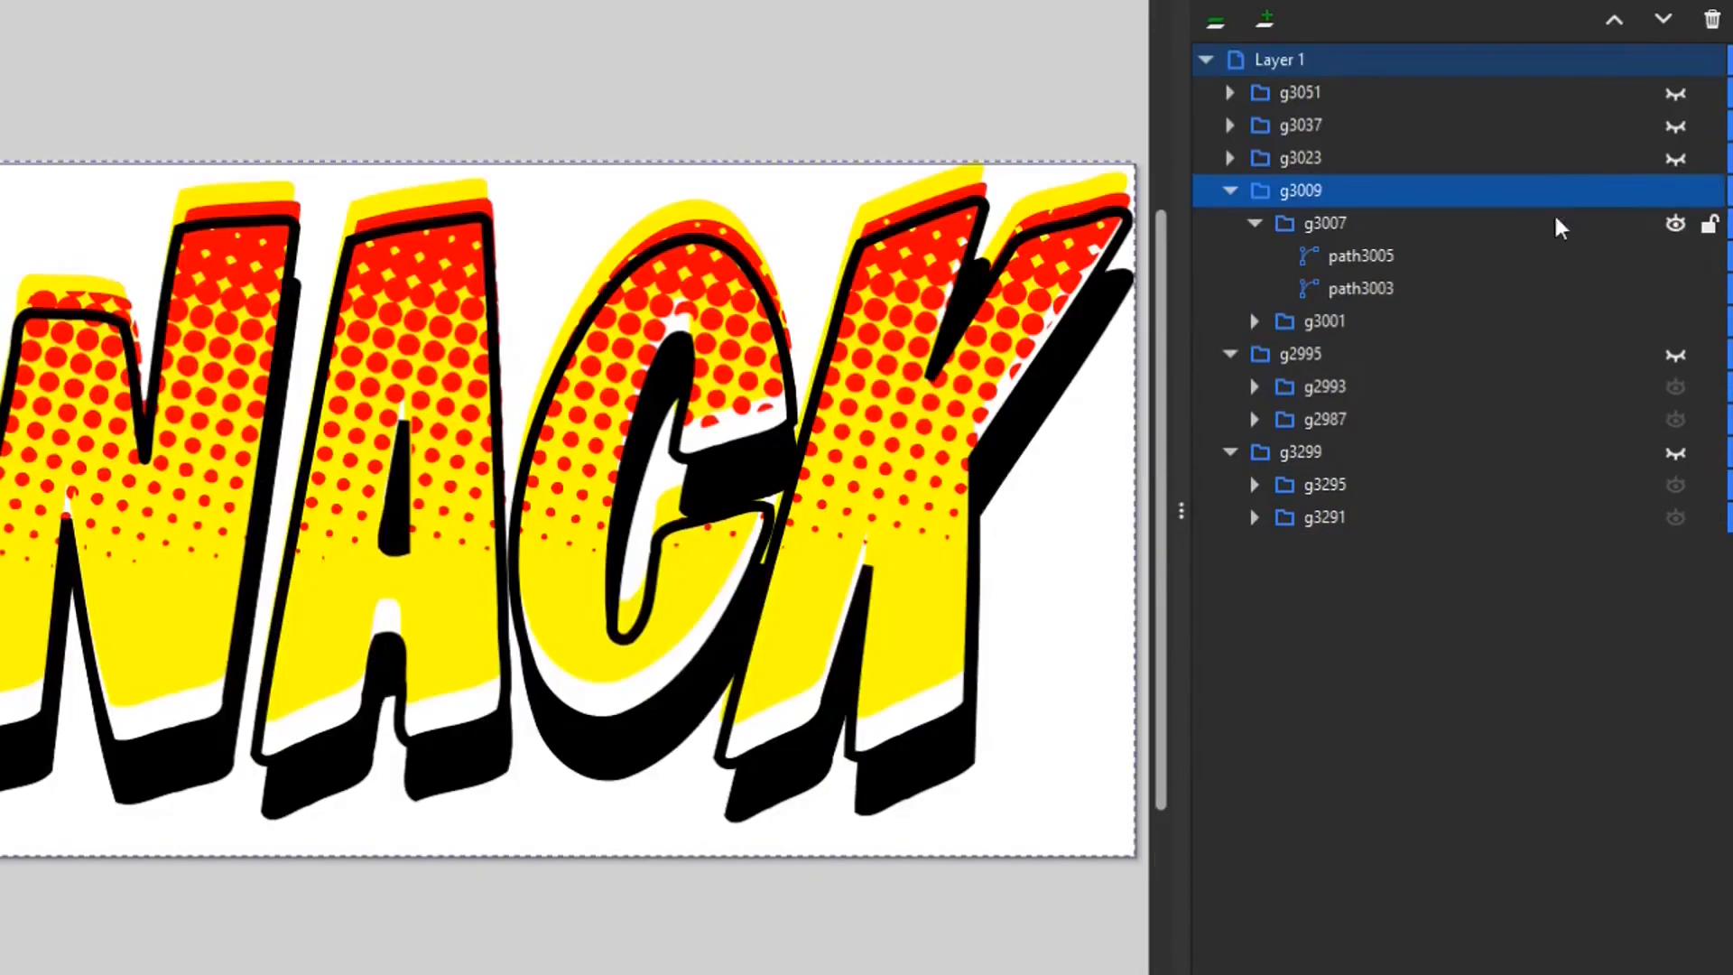
# - Delete the C and K nodes from the black shadow path3005 and the outline path3003
pyautogui.click(1503, 257)
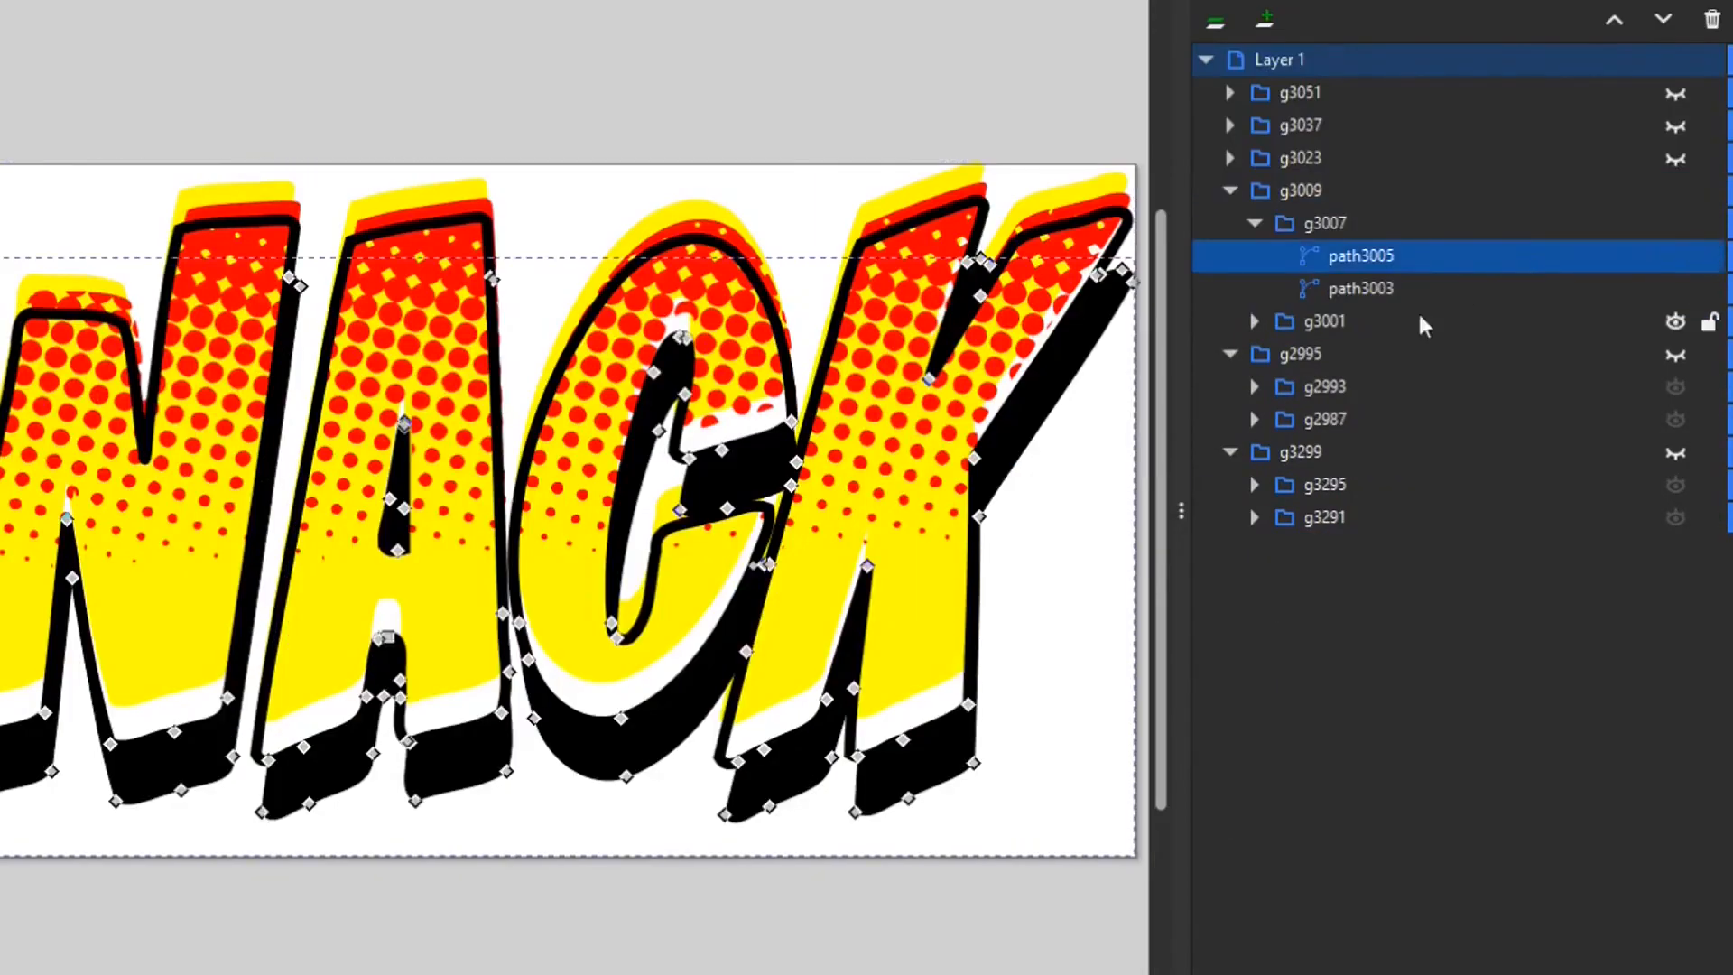
pyautogui.moveTo(1147, 141); pyautogui.dragTo(561, 957)
pyautogui.press('Delete')
pyautogui.moveTo(580, 595); pyautogui.dragTo(515, 774)
pyautogui.press('Delete')
pyautogui.click(1360, 288)
pyautogui.moveTo(1148, 167); pyautogui.dragTo(530, 897)
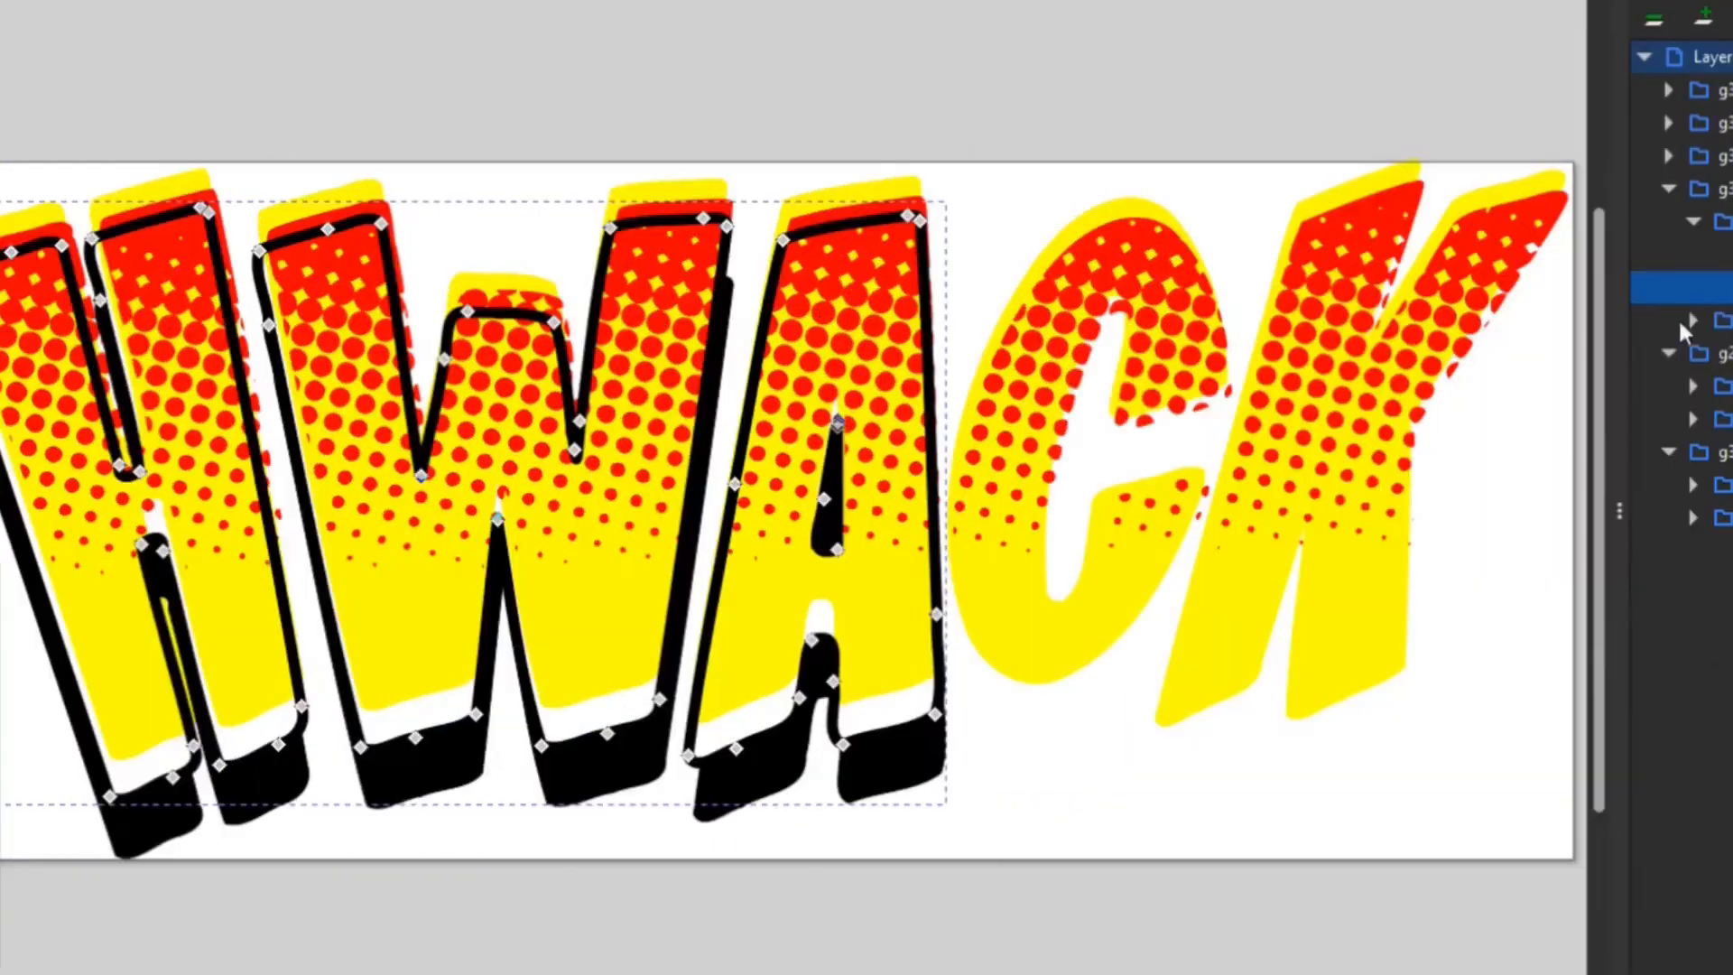
# - Delete the C and K nodes from the red halftone path2999 and the yellow path2997, and collapse group g3009
pyautogui.moveTo(1593, 146); pyautogui.dragTo(956, 761)
pyautogui.press('Delete')
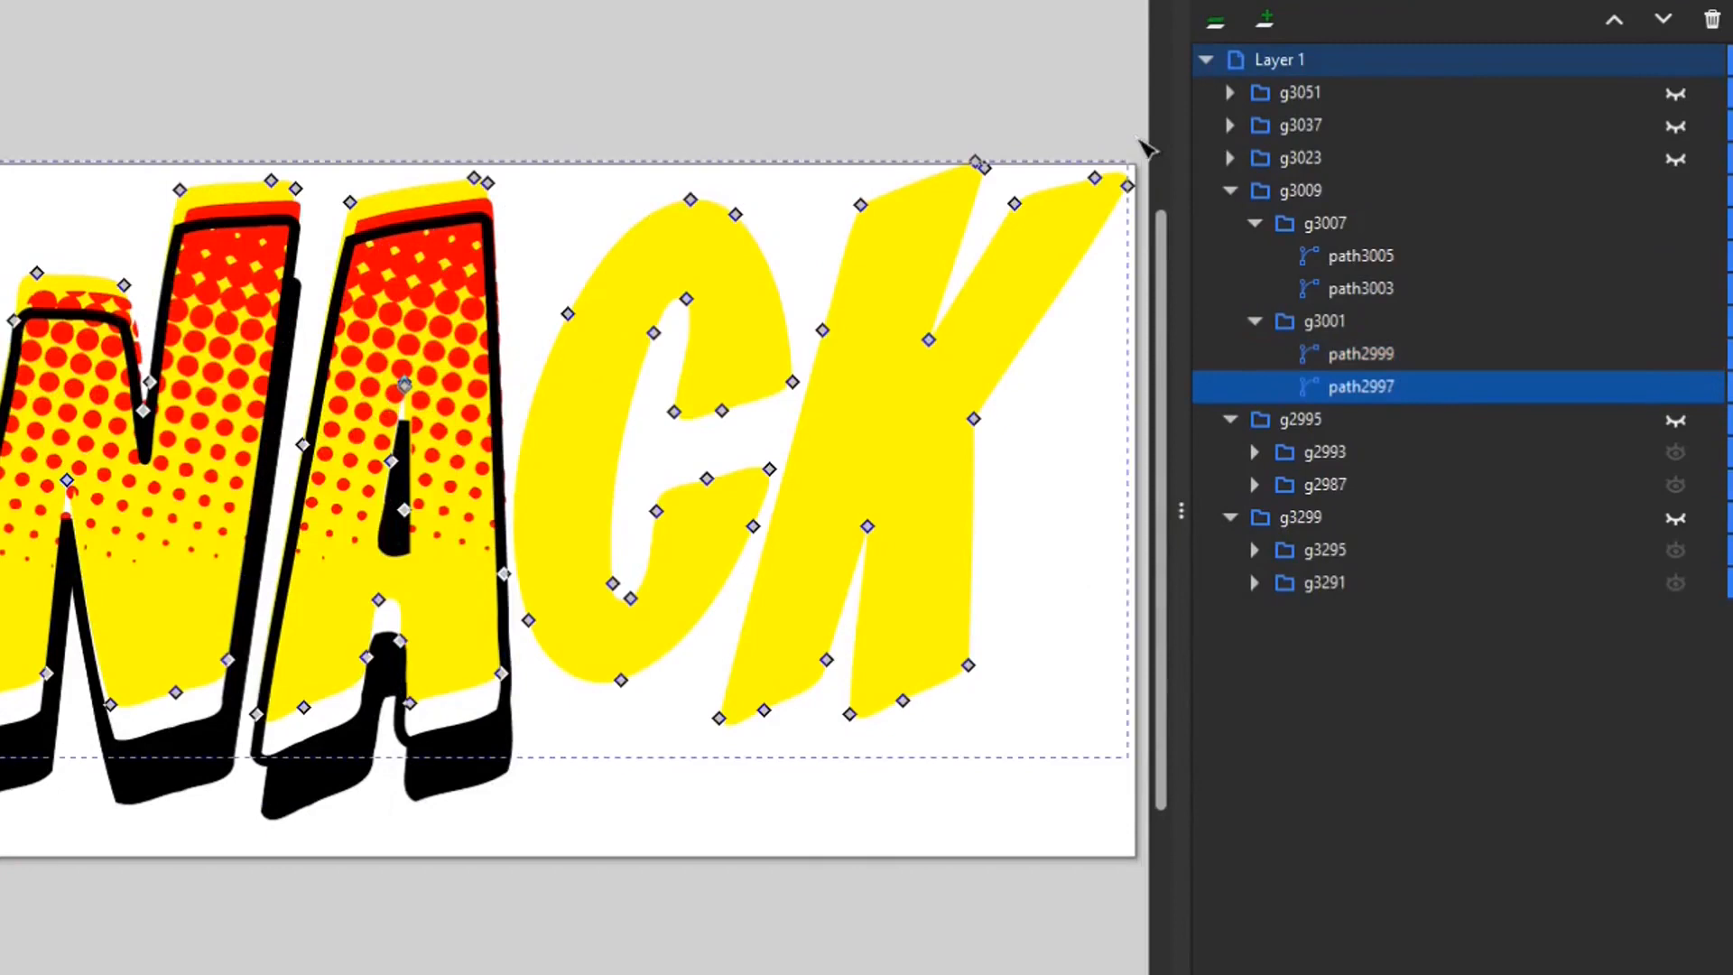
pyautogui.moveTo(1138, 138); pyautogui.dragTo(524, 729)
pyautogui.press('Delete')
pyautogui.click(1230, 191)
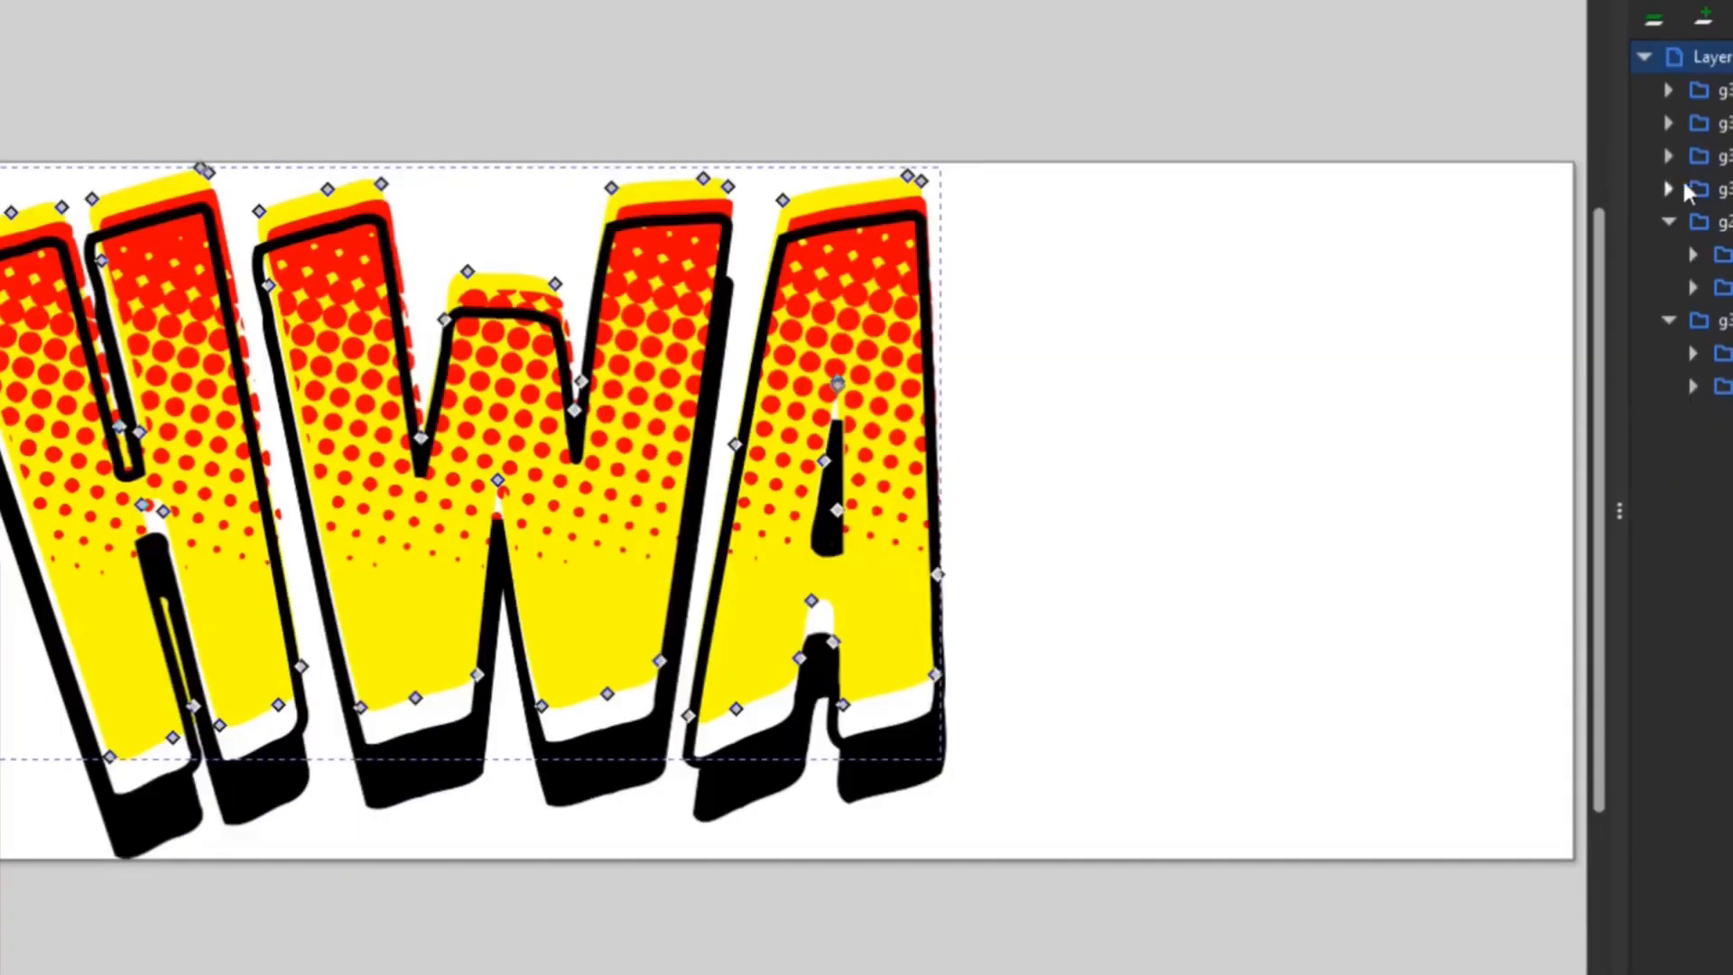
# - Hide group g3009, show group g2995 and expand its subgroup g2993
pyautogui.click(1675, 190)
pyautogui.click(1723, 221)
pyautogui.click(1722, 221)
pyautogui.click(1693, 254)
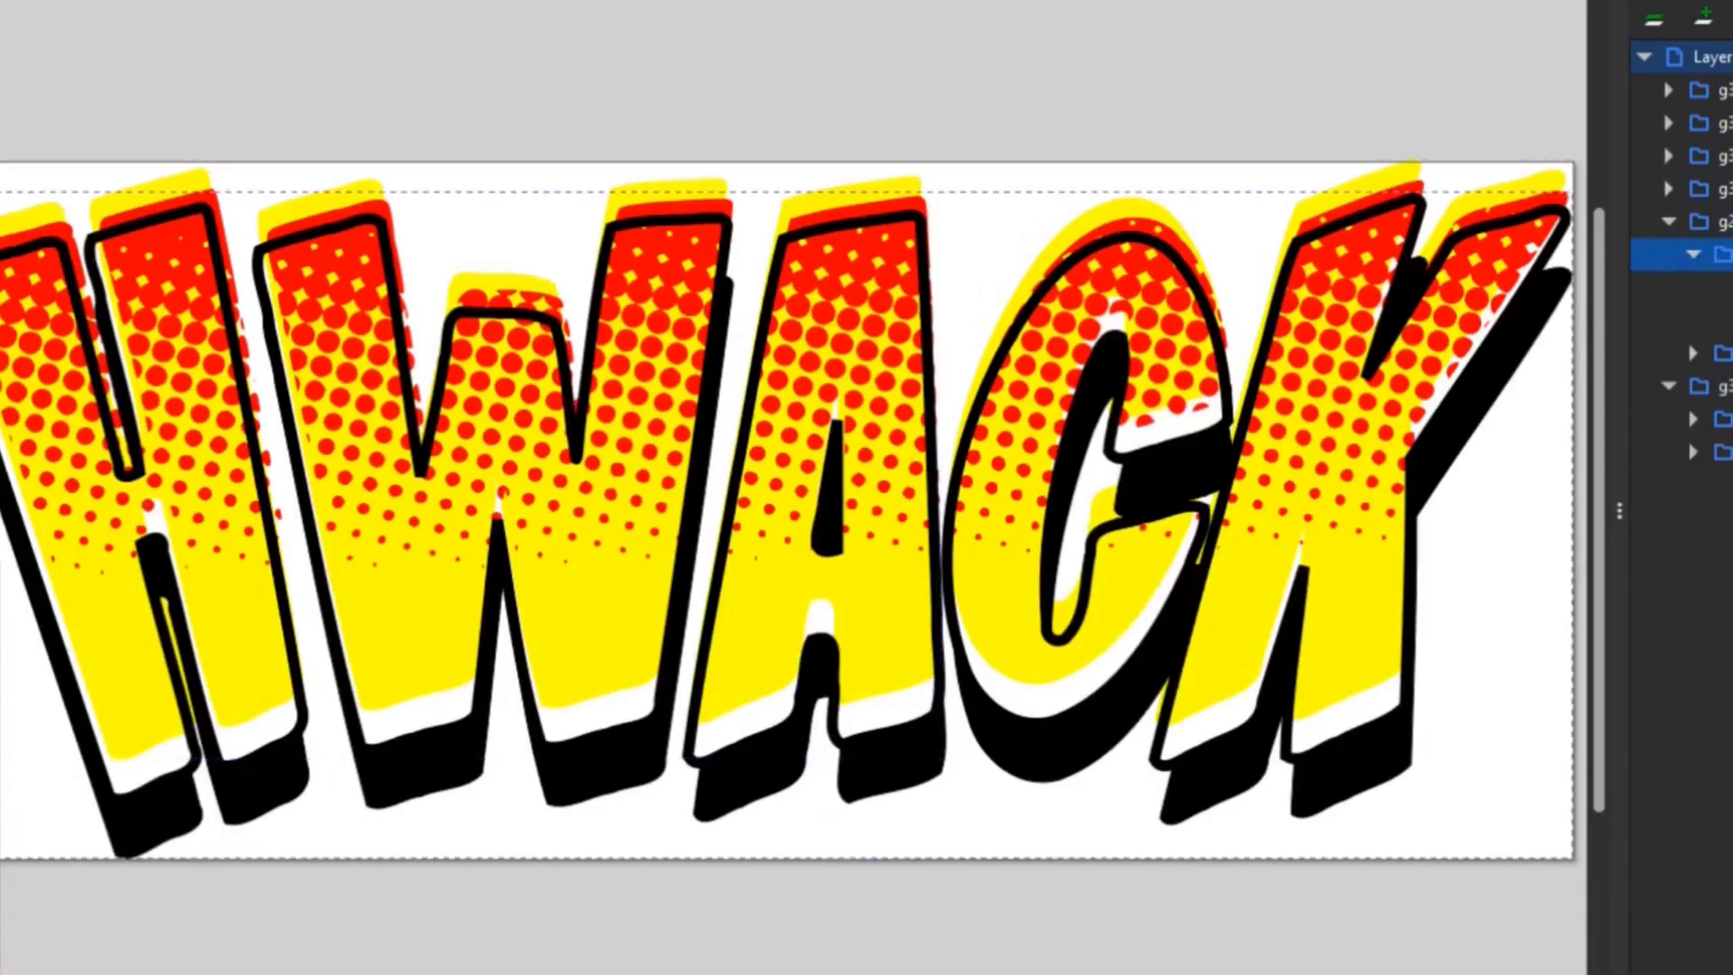
# - Delete the K nodes from the black shadow path2991, keeping the C's shadow
pyautogui.click(1724, 287)
pyautogui.moveTo(1584, 148); pyautogui.dragTo(1350, 821)
pyautogui.moveTo(782, 879); pyautogui.dragTo(656, 878)
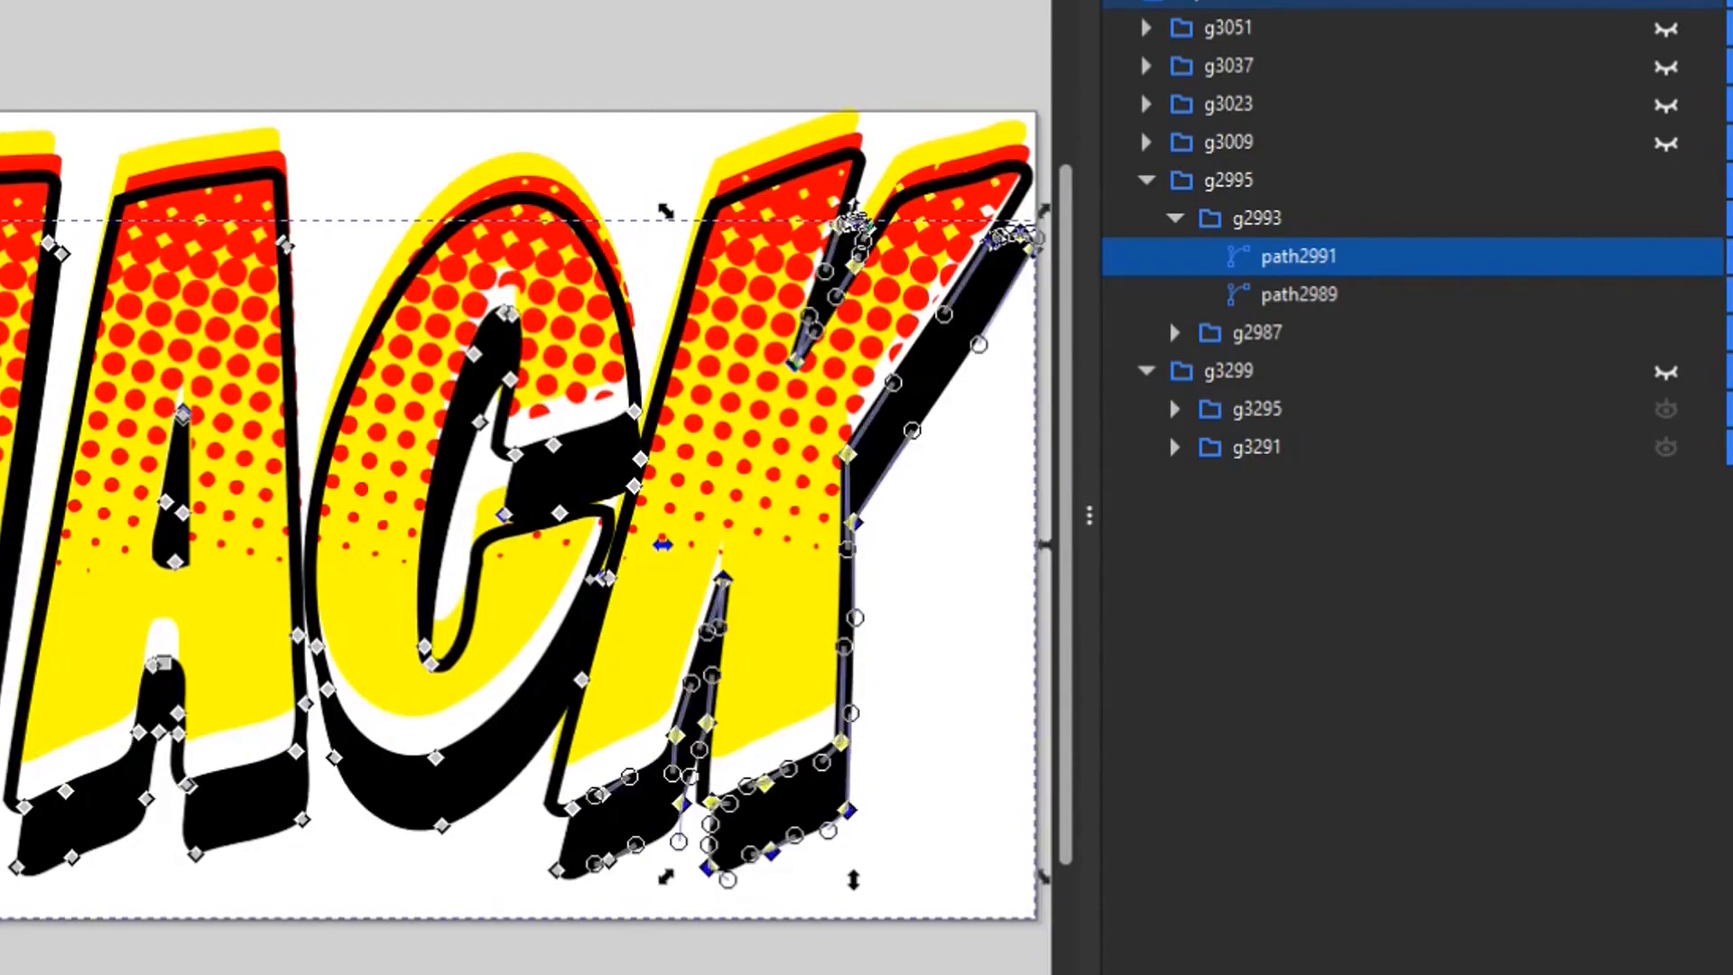
pyautogui.press('Delete')
pyautogui.moveTo(518, 890); pyautogui.dragTo(743, 749)
pyautogui.press('Delete')
# - Delete the K nodes from the black outline path2989
pyautogui.click(1209, 294)
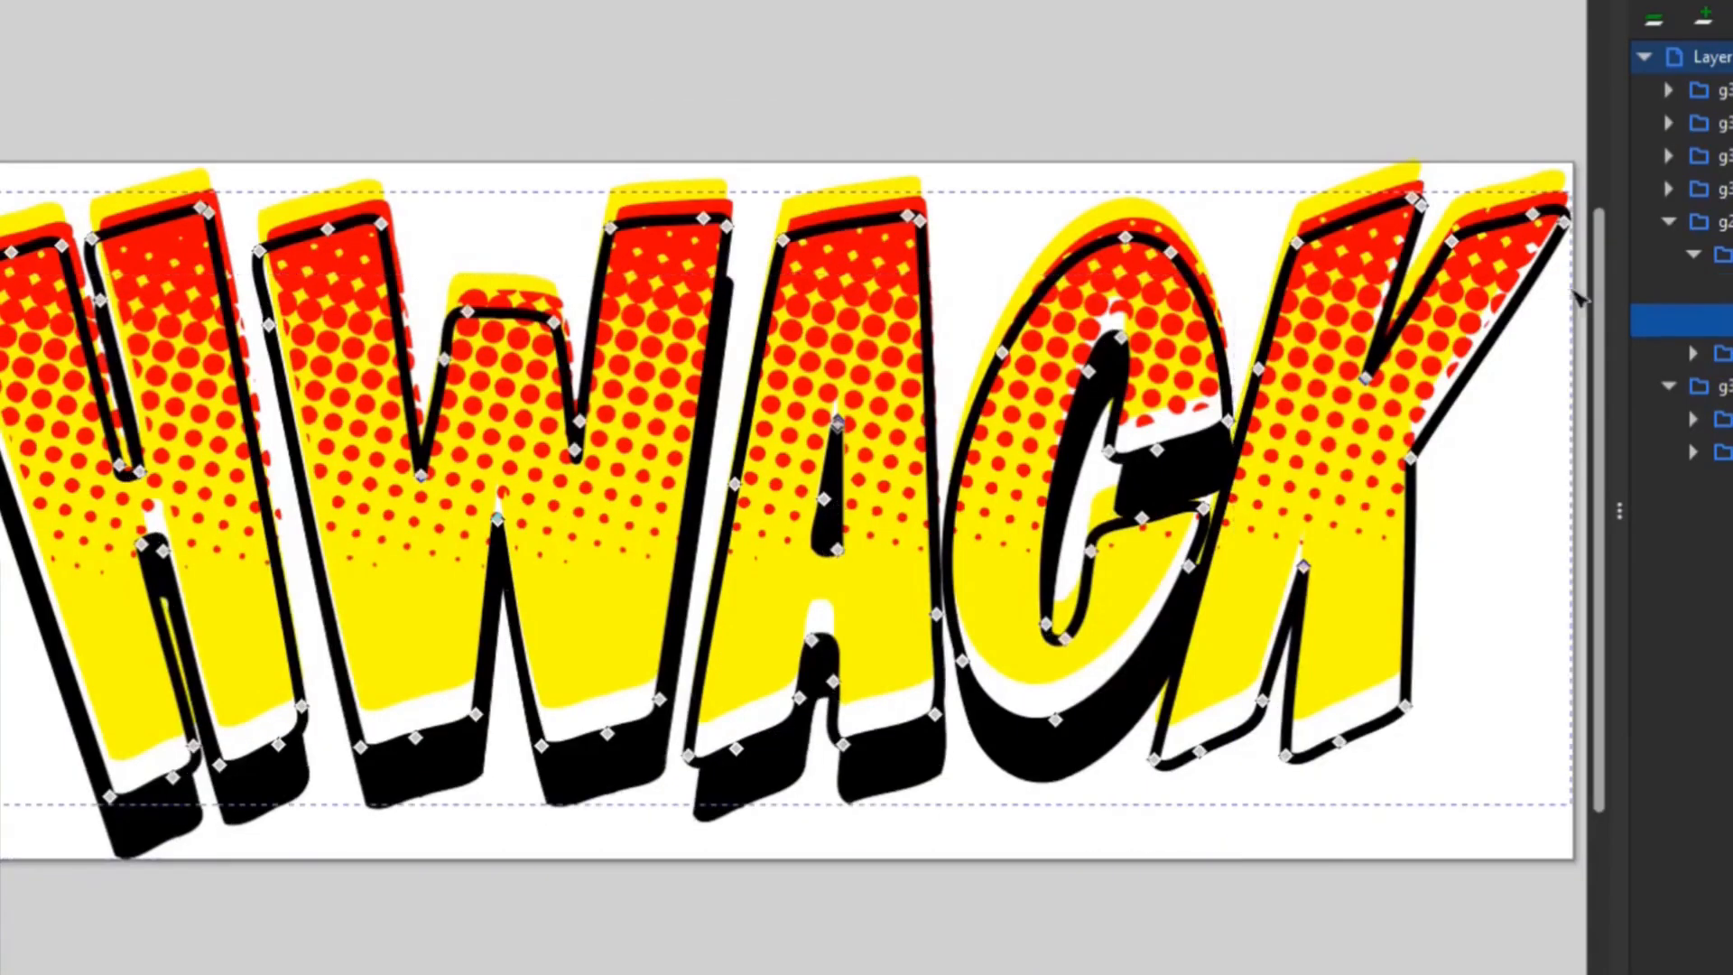
pyautogui.moveTo(1583, 171); pyautogui.dragTo(1260, 881)
pyautogui.press('Delete')
pyautogui.moveTo(1137, 749); pyautogui.dragTo(1218, 804)
pyautogui.press('Delete')
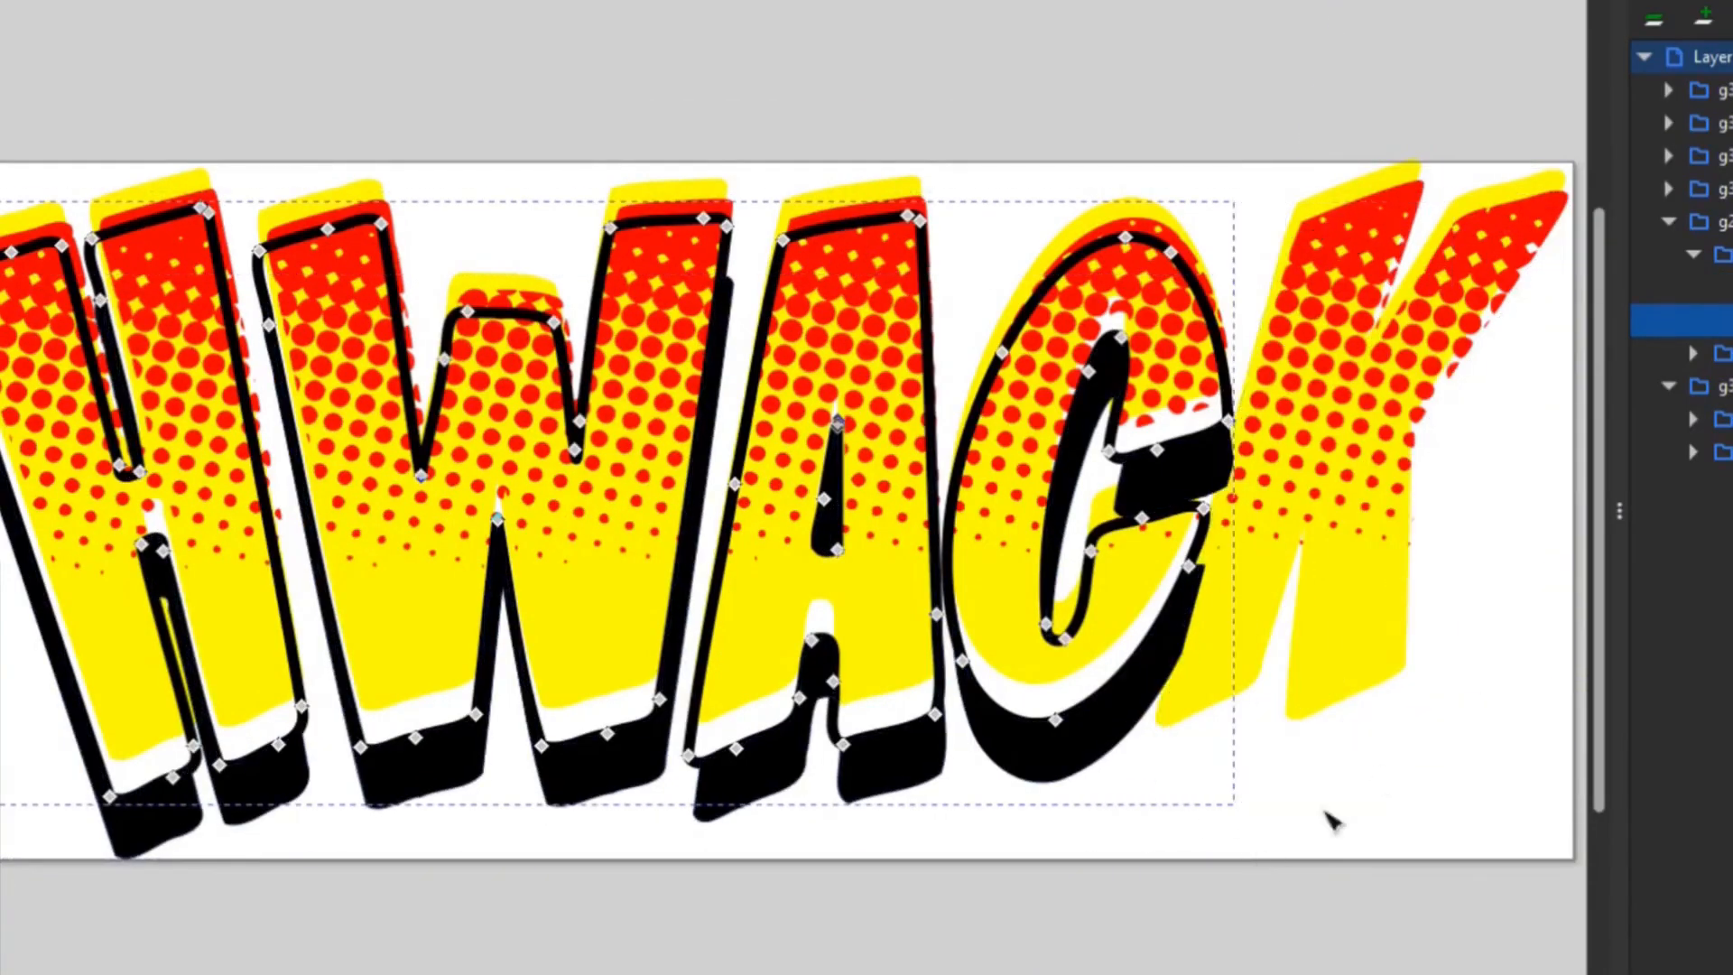
# - Delete the K nodes from the red halftone path2985 in group g2987
pyautogui.click(1693, 353)
pyautogui.click(1342, 388)
pyautogui.moveTo(1584, 163); pyautogui.dragTo(1247, 663)
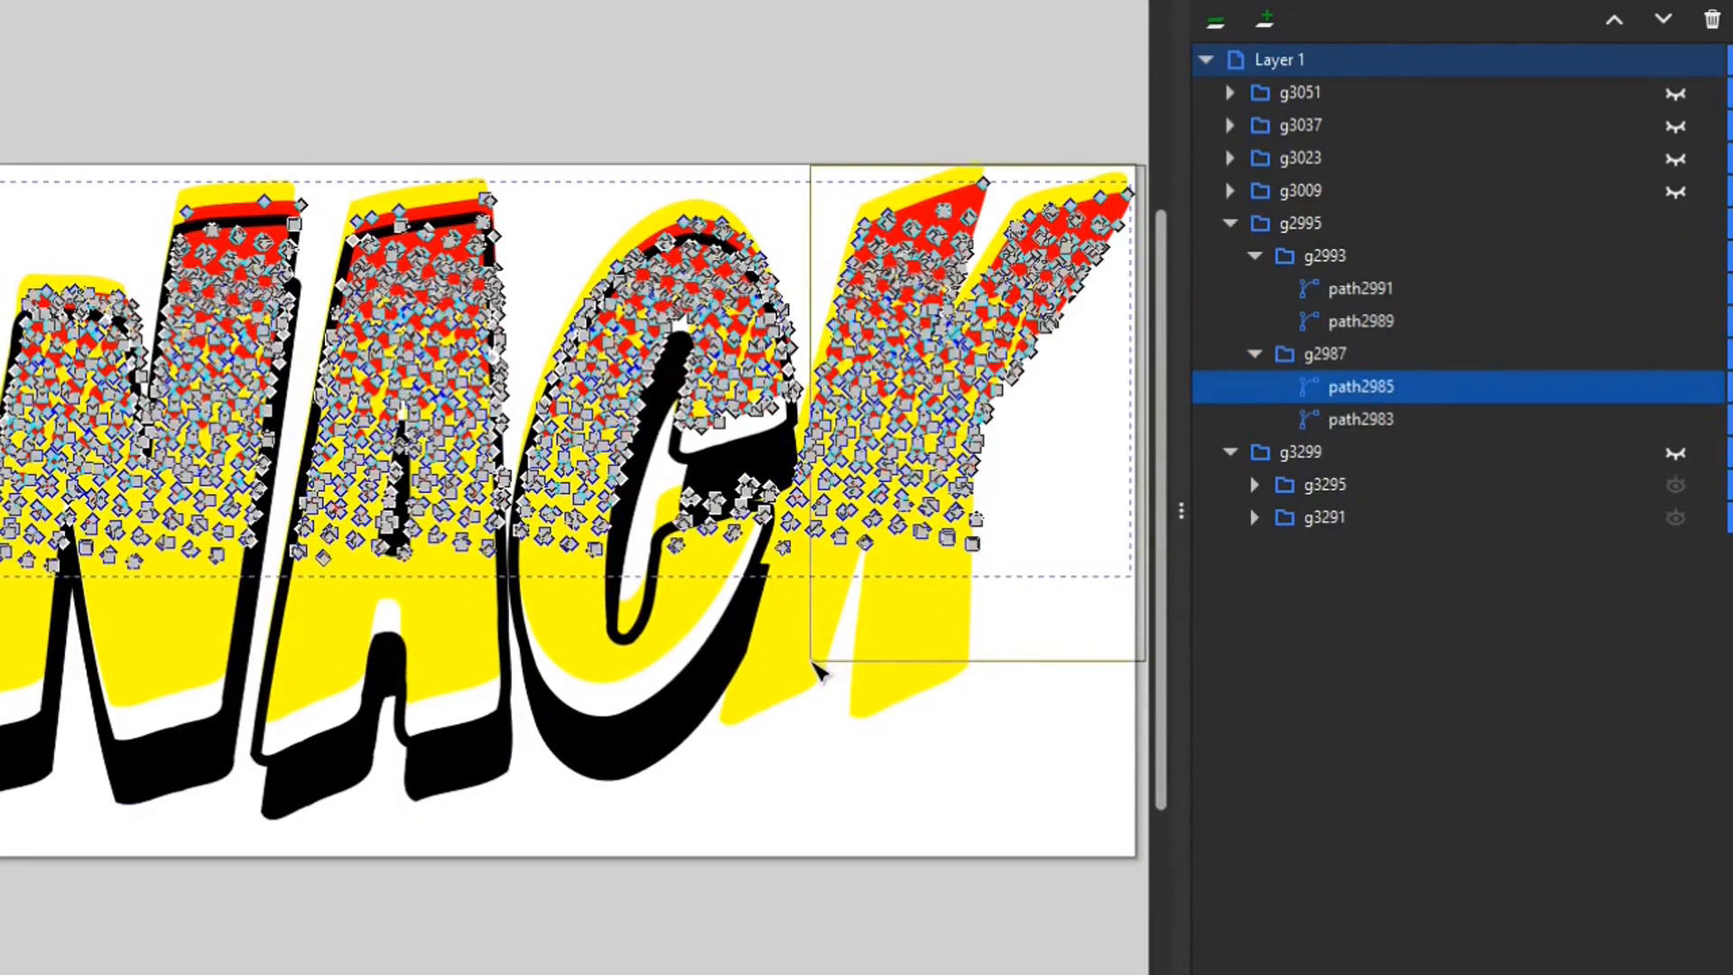
pyautogui.moveTo(812, 668); pyautogui.dragTo(813, 668)
pyautogui.press('Delete')
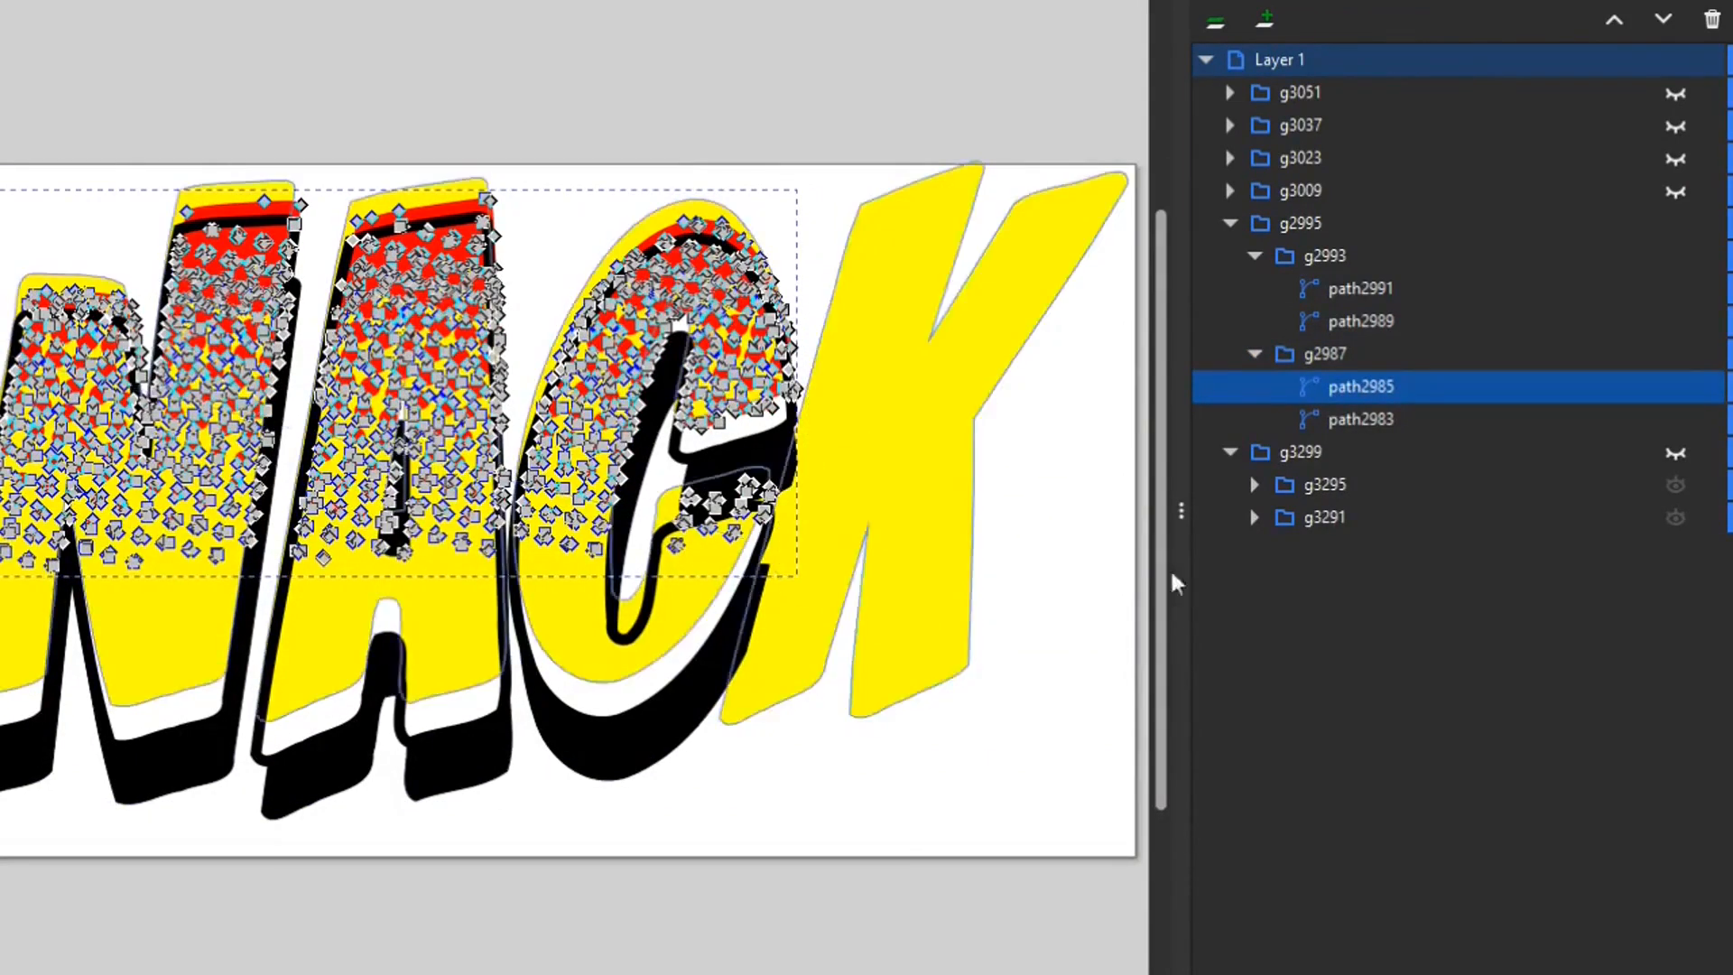
# - Delete the K nodes, including the leftover ones, from the yellow path2983
pyautogui.press('Down')
pyautogui.moveTo(1110, 227); pyautogui.dragTo(807, 809)
pyautogui.press('Delete')
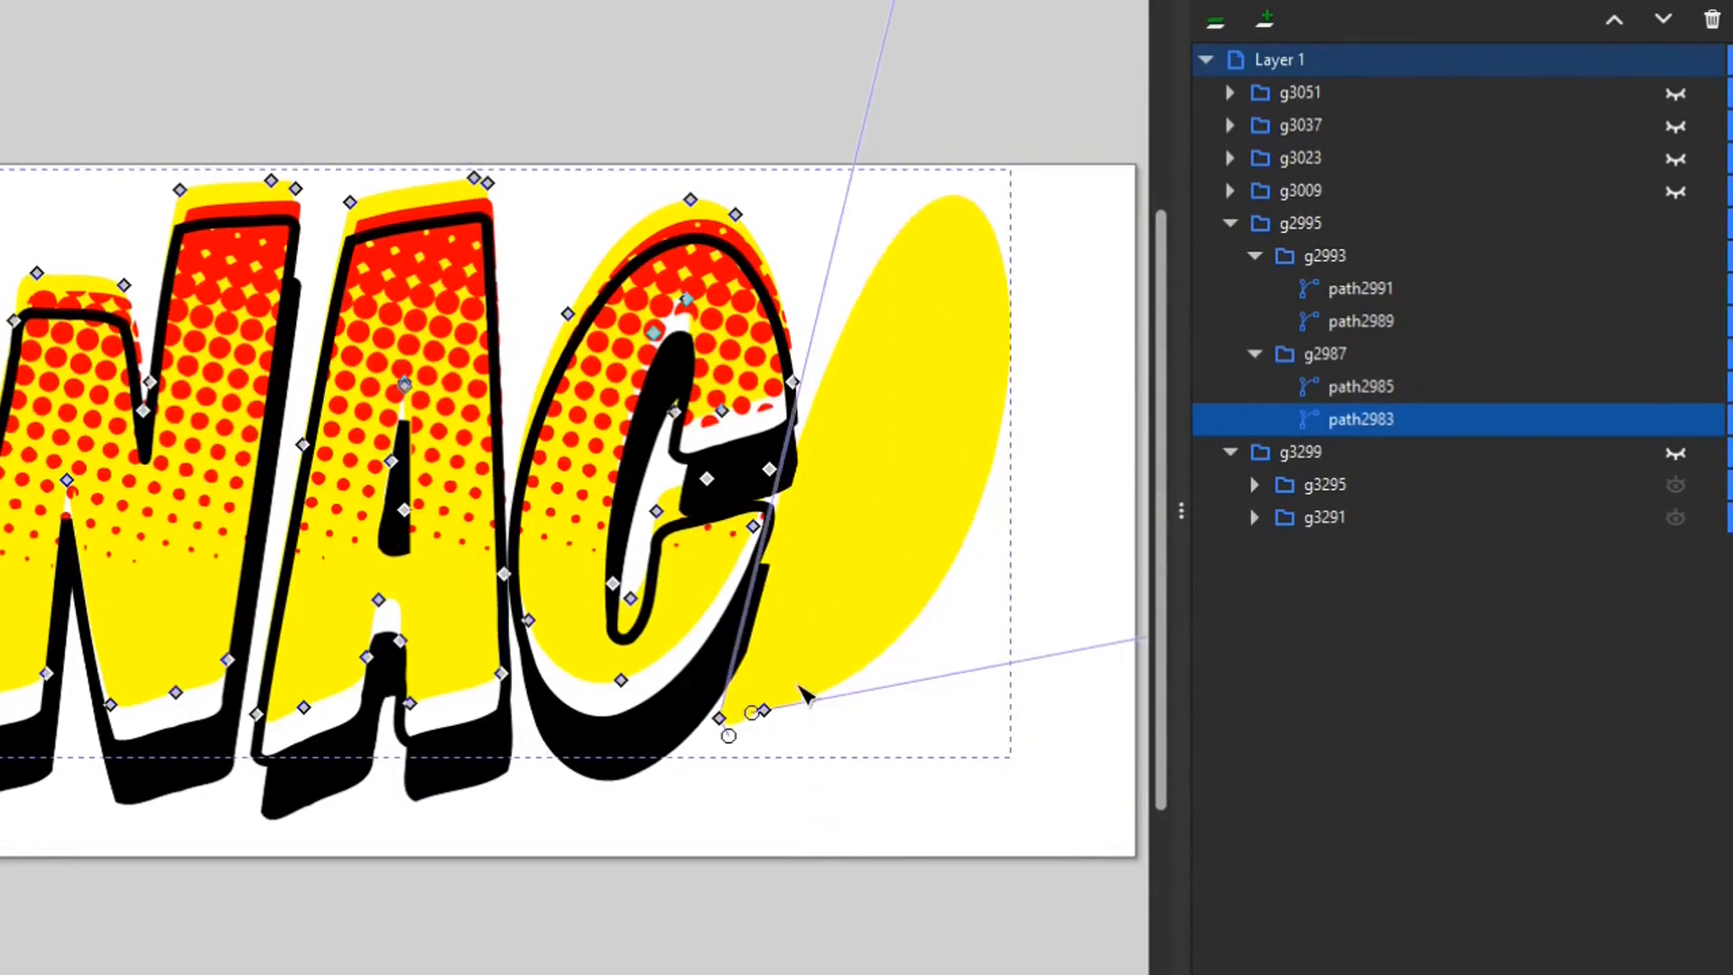
pyautogui.moveTo(799, 686); pyautogui.dragTo(711, 773)
pyautogui.press('Delete')
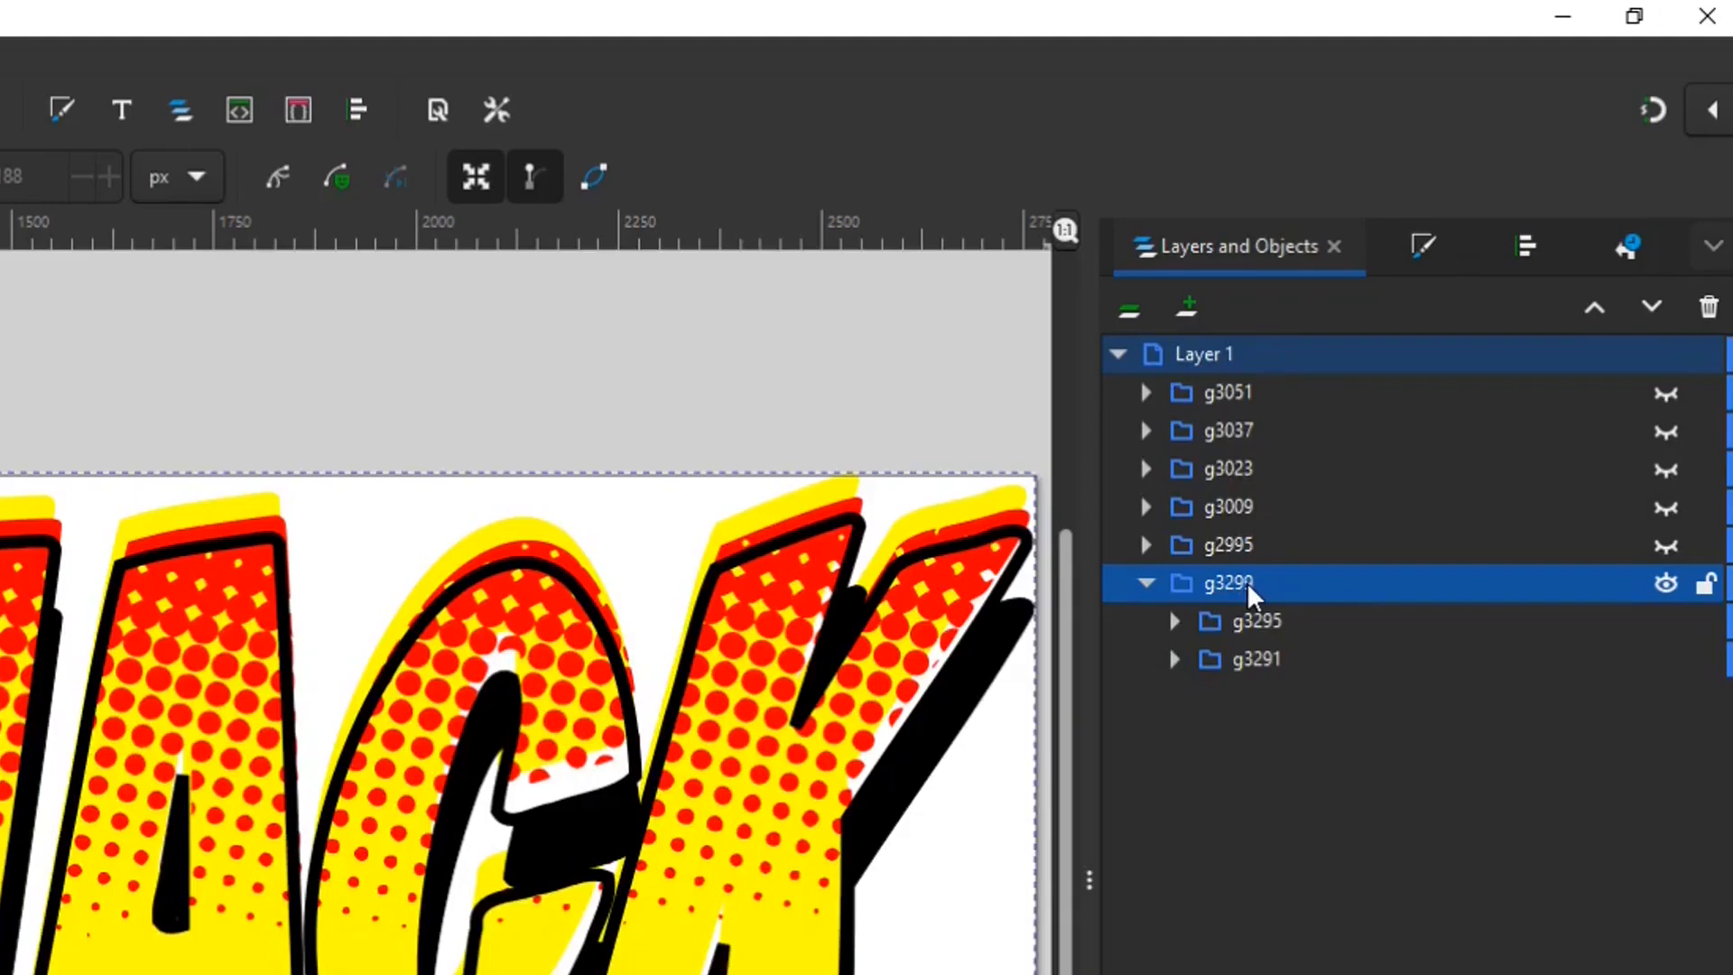
# - Rename the six letter groups, from g3299 up to g3051, as Thwack, Thwac, Thwa, Thw, Th and T
pyautogui.doubleClick(1725, 254)
pyautogui.write('Thwack')
pyautogui.press('Tab')
pyautogui.write('Thwac')
pyautogui.press('Tab')
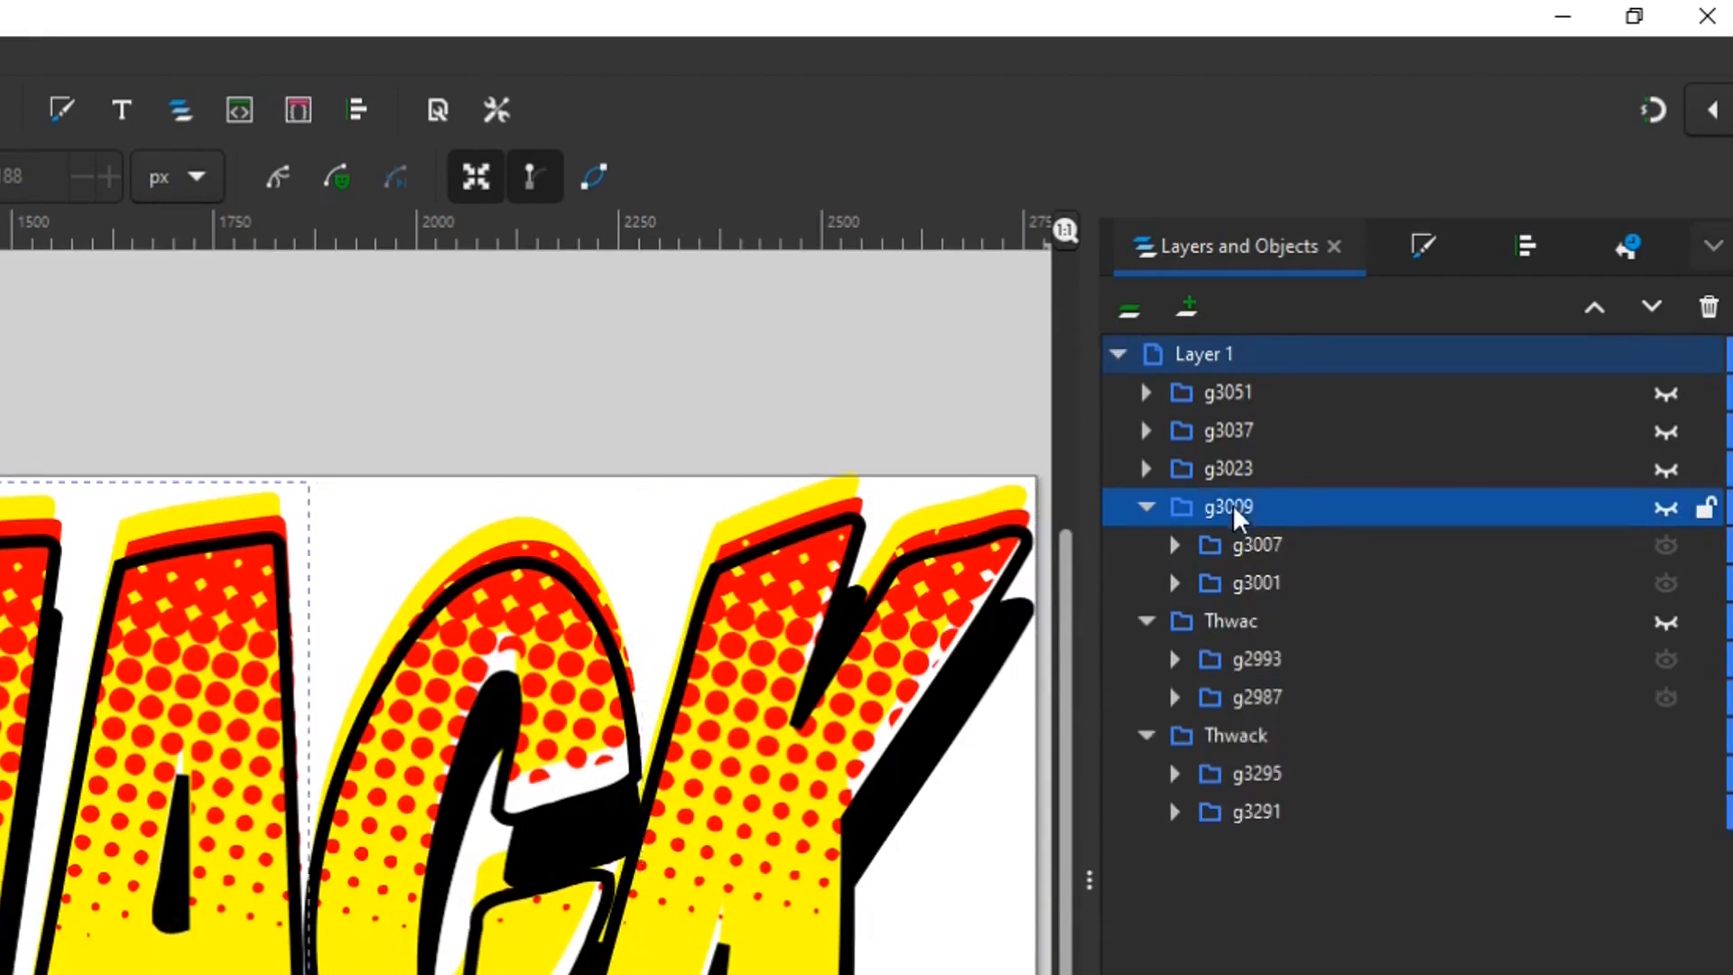
pyautogui.write('Thwa')
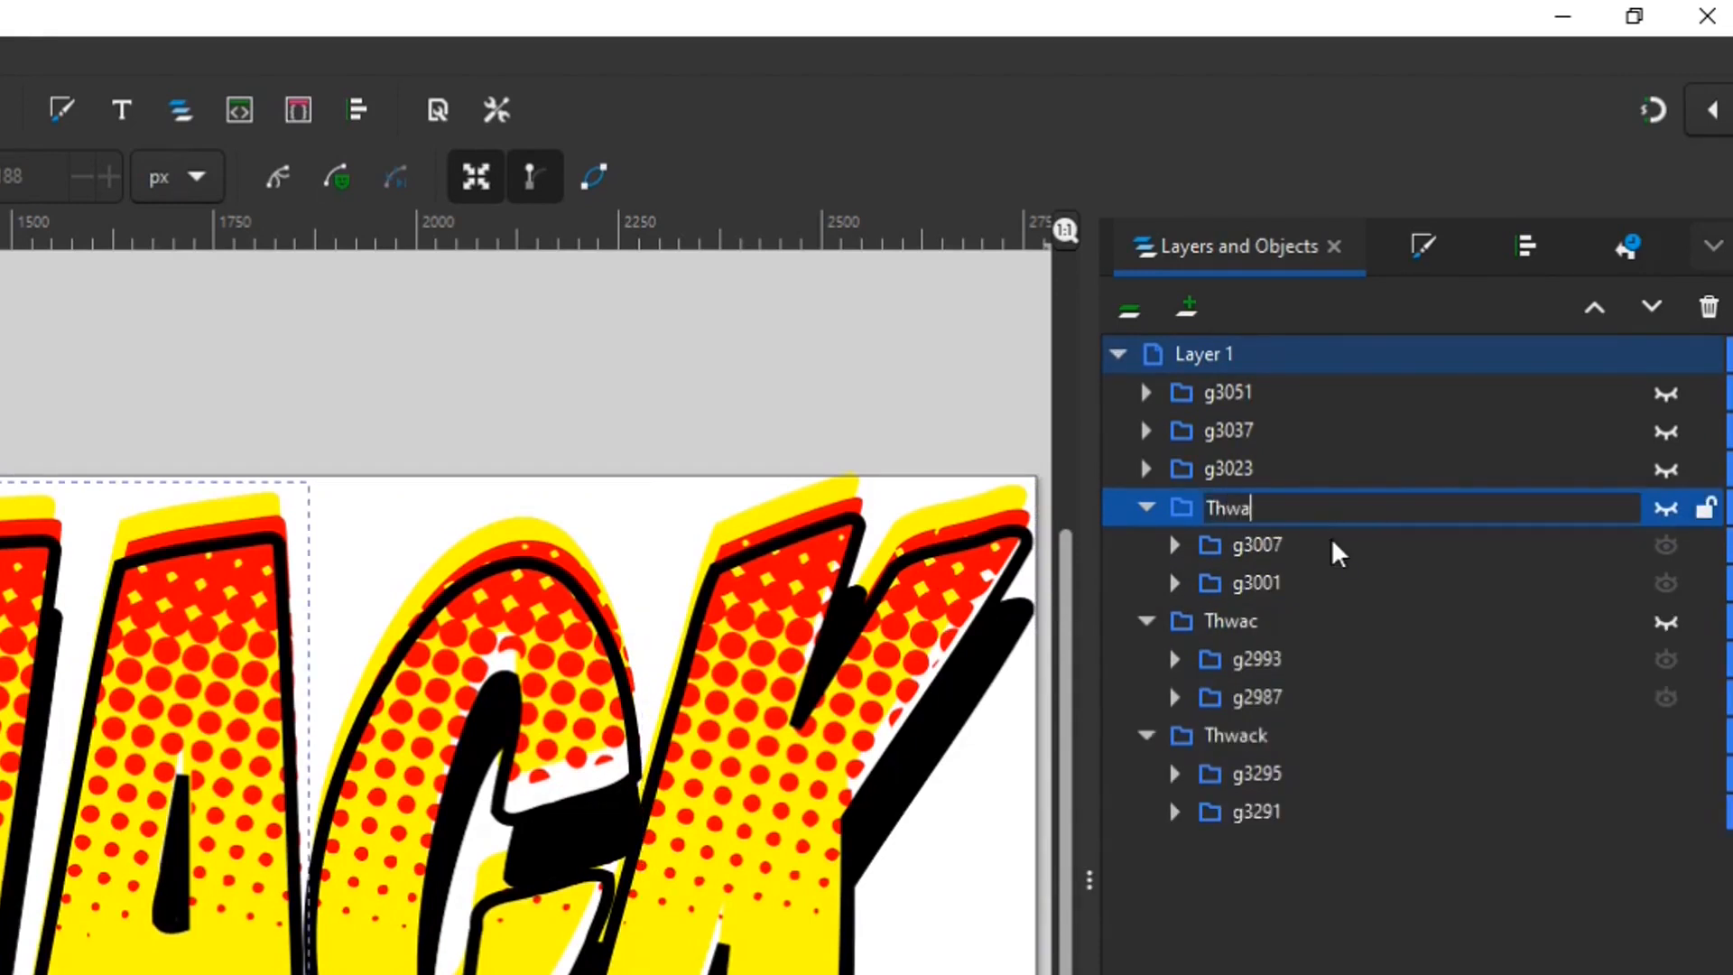
pyautogui.press('Tab')
pyautogui.write('Thw')
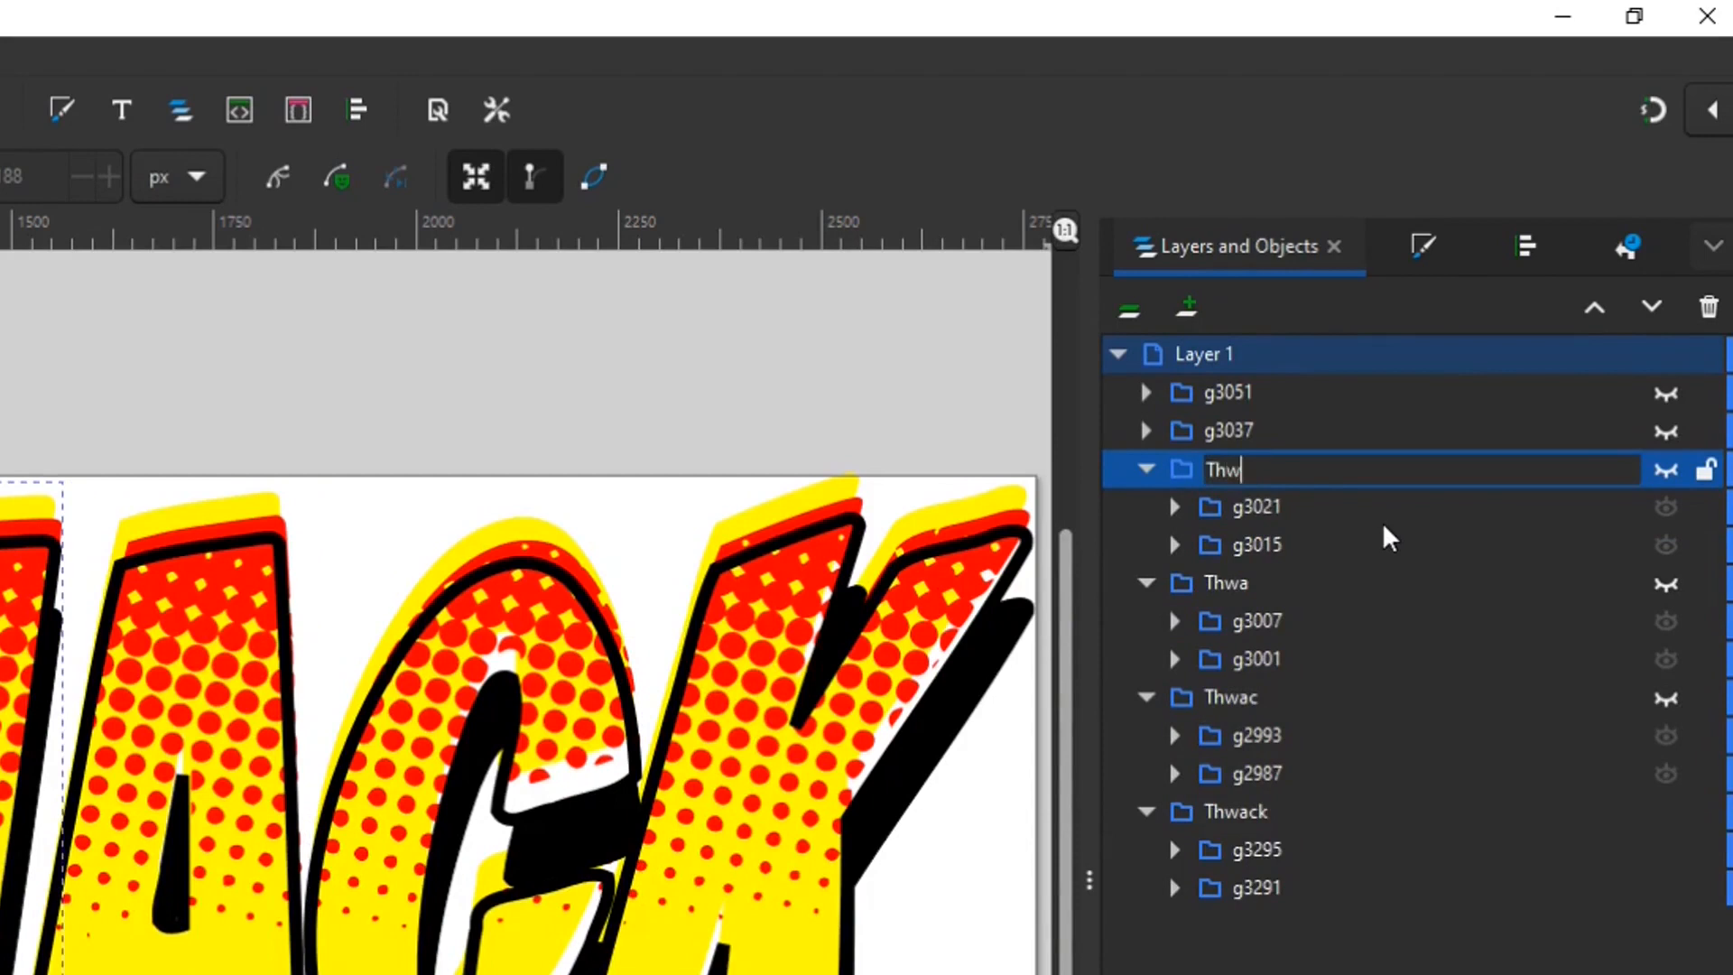
pyautogui.press('Tab')
pyautogui.write('Th')
pyautogui.press('Tab')
pyautogui.write('T')
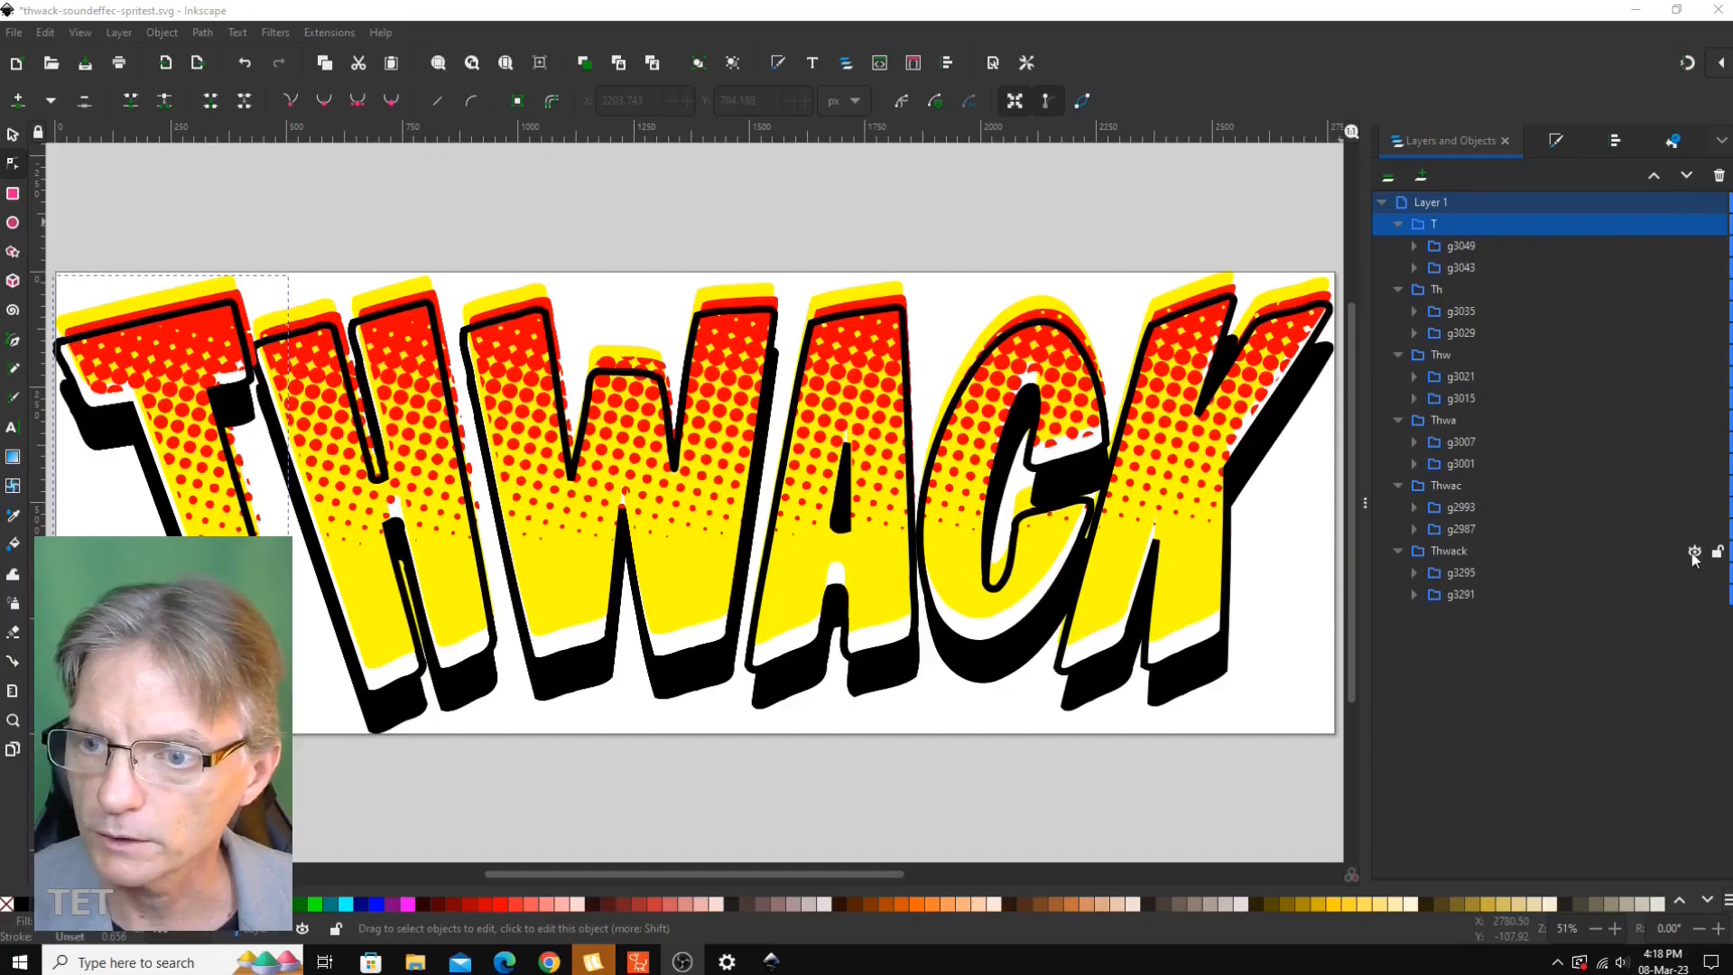
# - Check the cumulative frames by hiding groups Thwack, Thwac, Thwa, Thw and Th in turn and showing them all again
pyautogui.click(1695, 551)
pyautogui.click(1695, 485)
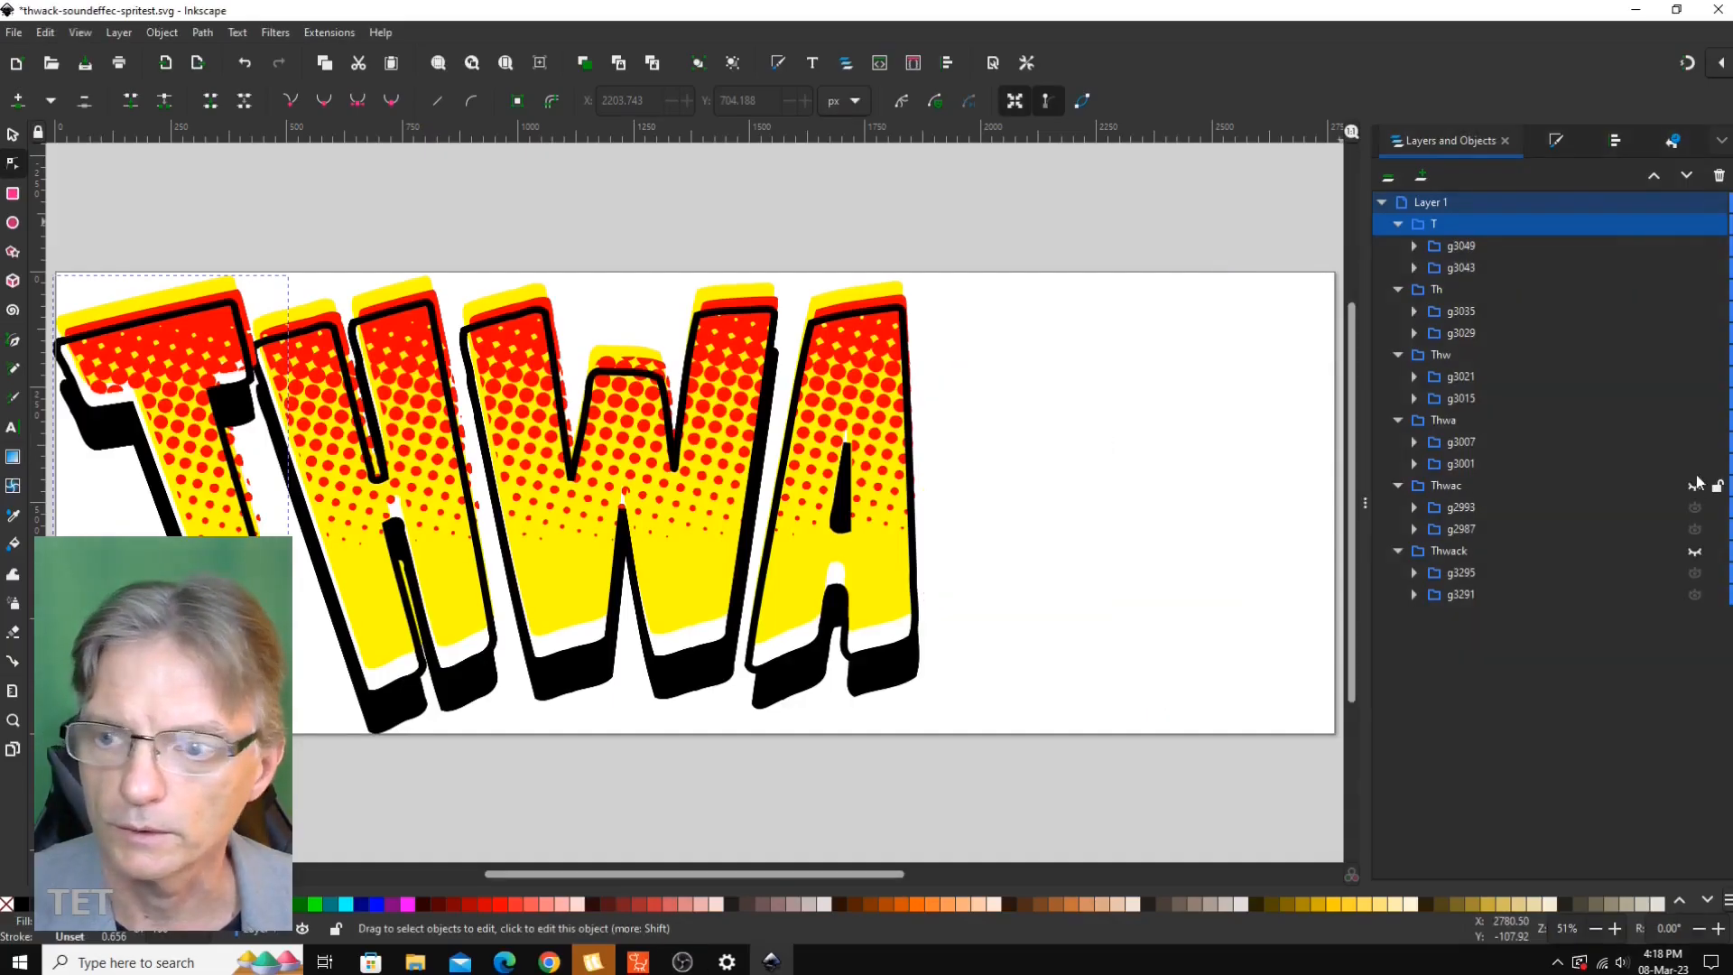
pyautogui.click(1695, 420)
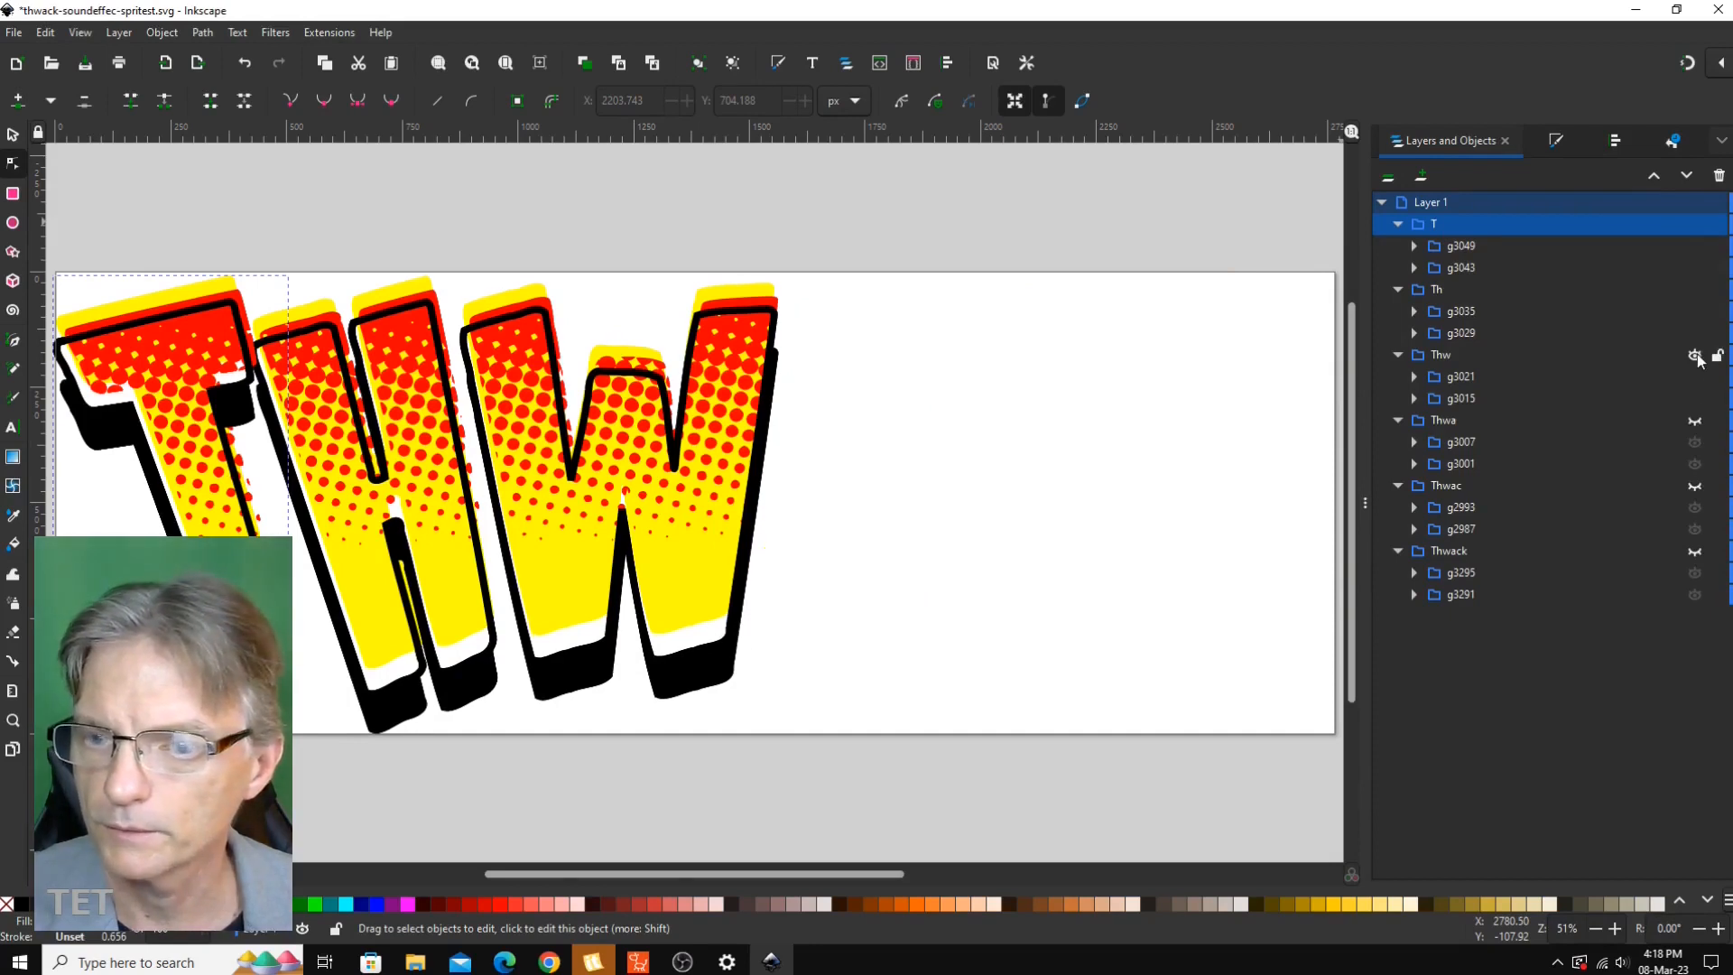
pyautogui.click(1695, 355)
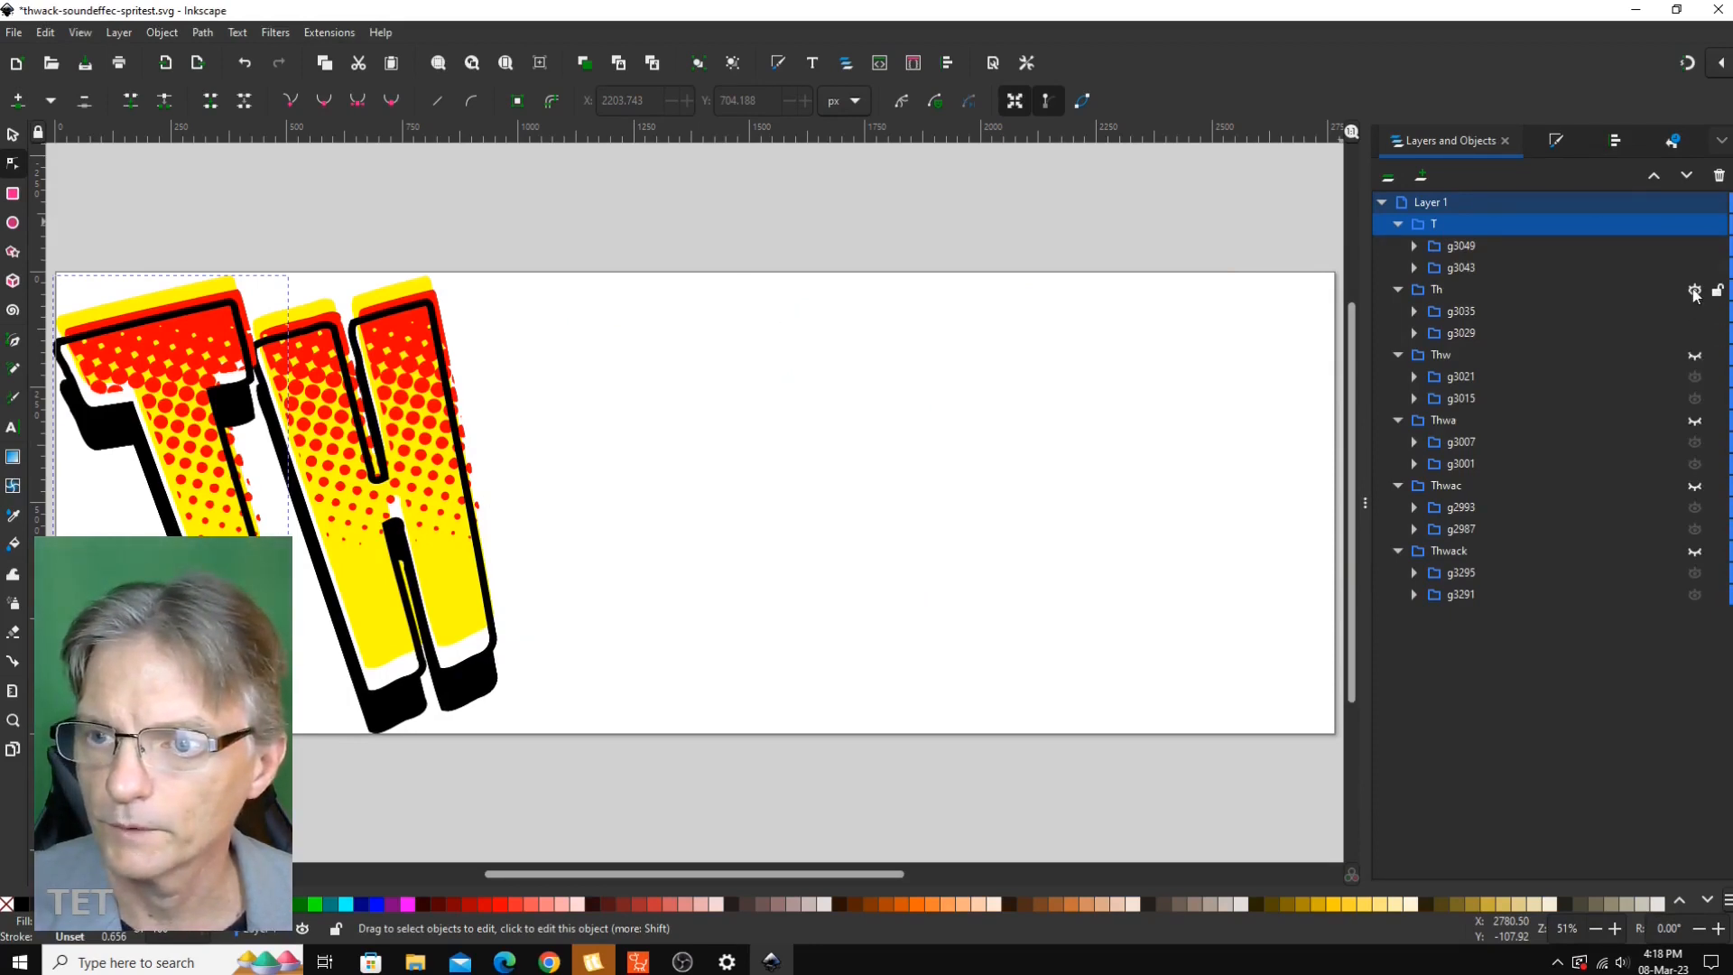
pyautogui.click(1695, 290)
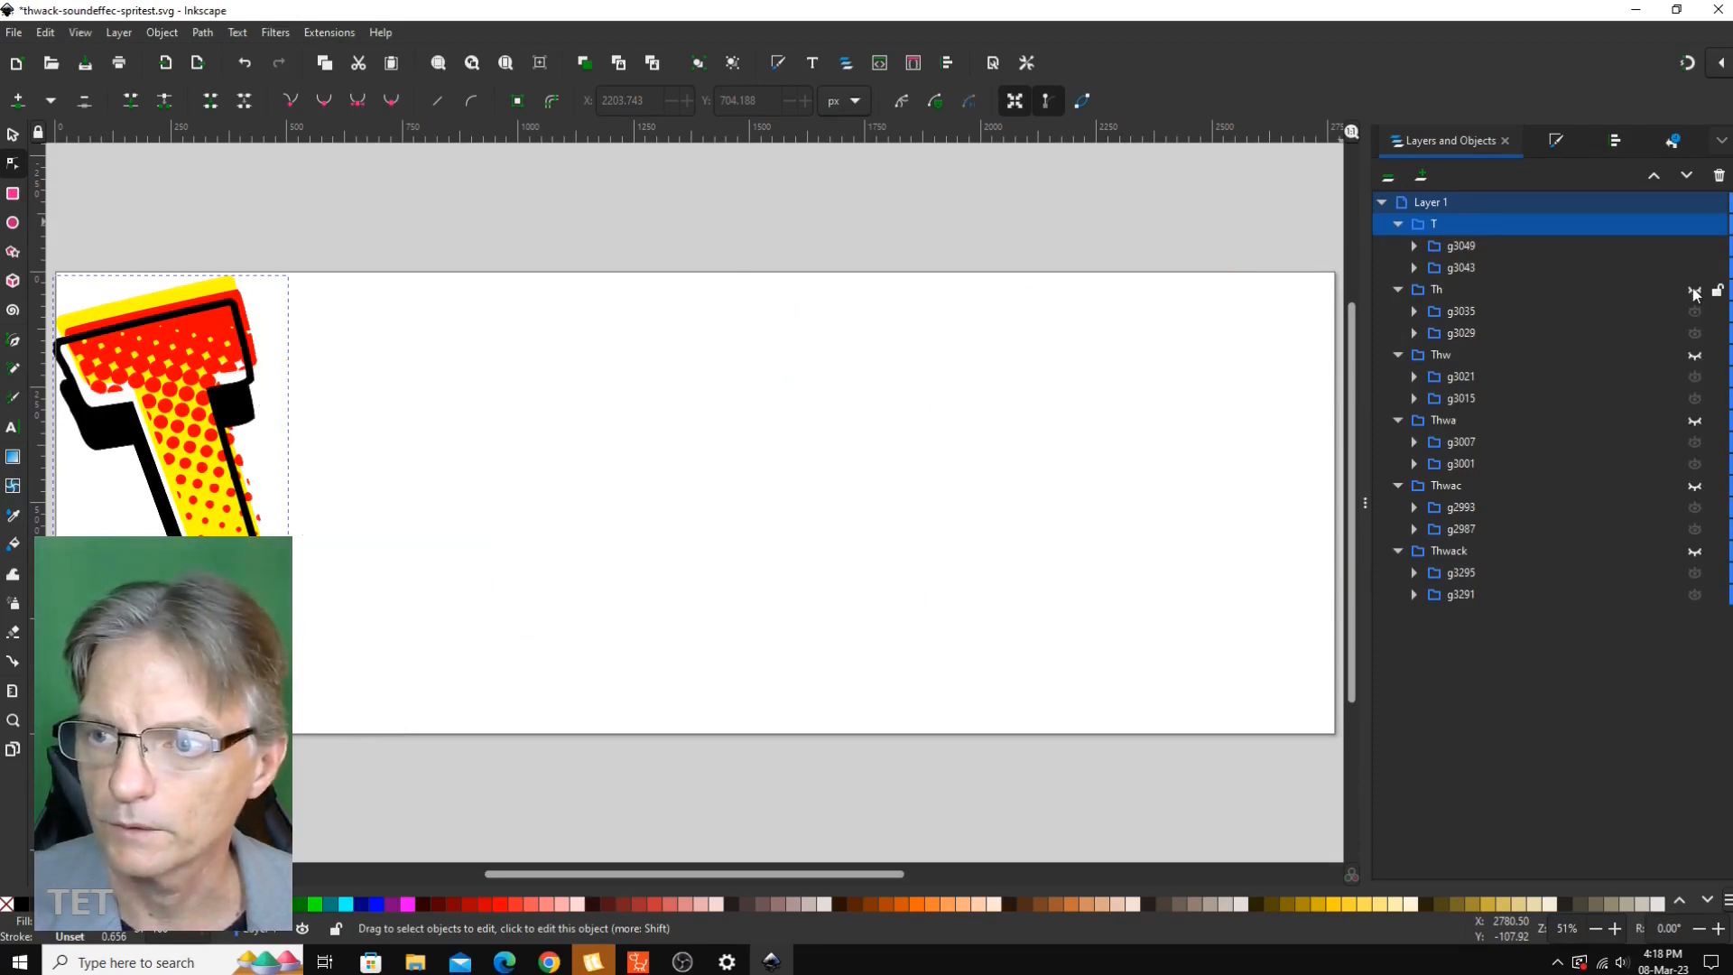
pyautogui.click(1694, 225)
pyautogui.click(1694, 225)
pyautogui.click(1695, 291)
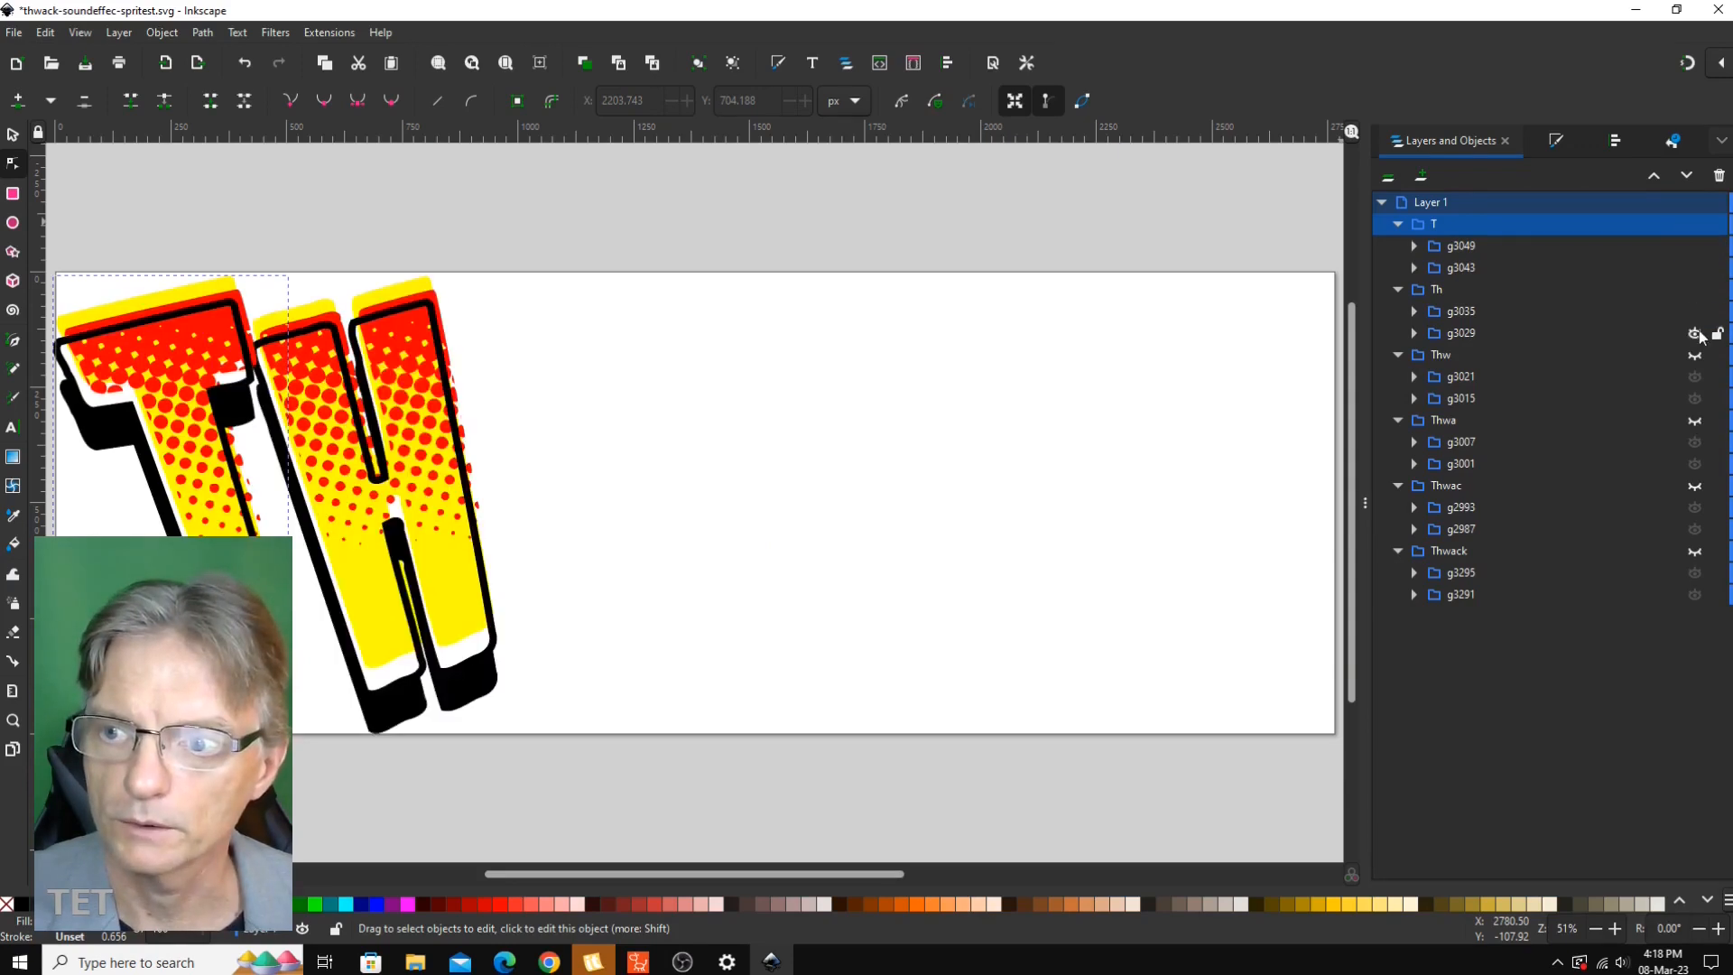
pyautogui.moveTo(1697, 361); pyautogui.dragTo(1695, 553)
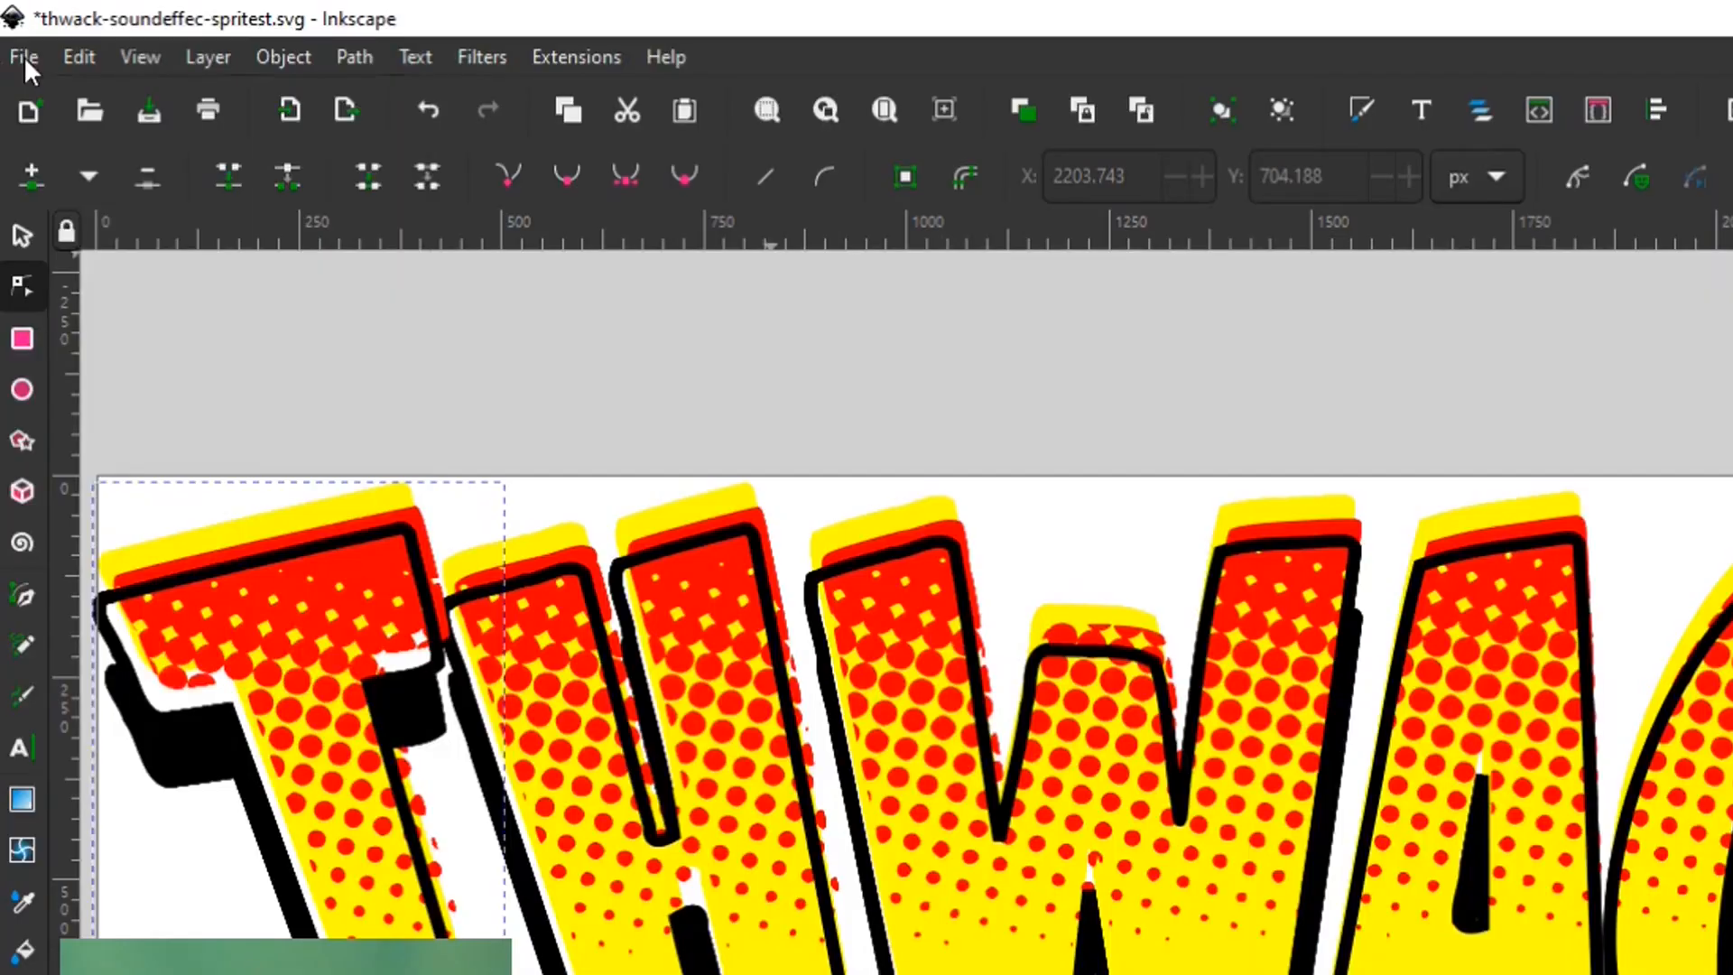
# - Set up a single-image export of the T group, limited to the selection area with Export Selected only enabled
pyautogui.click(24, 63)
pyautogui.click(171, 551)
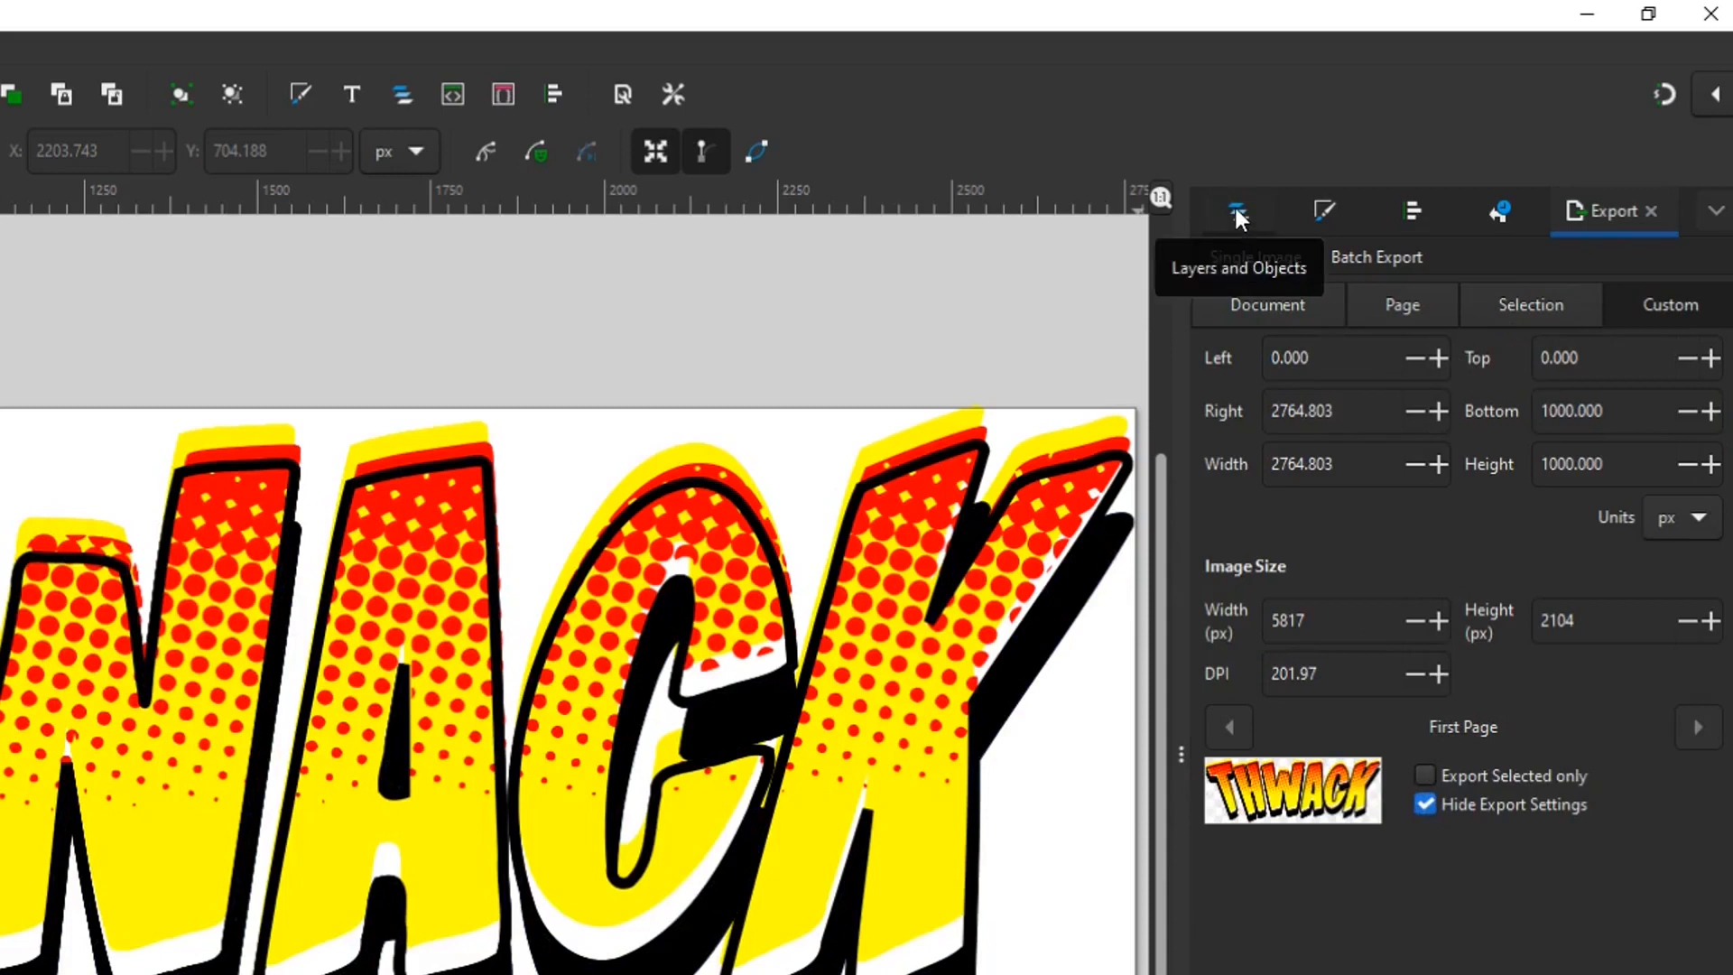
pyautogui.click(1235, 209)
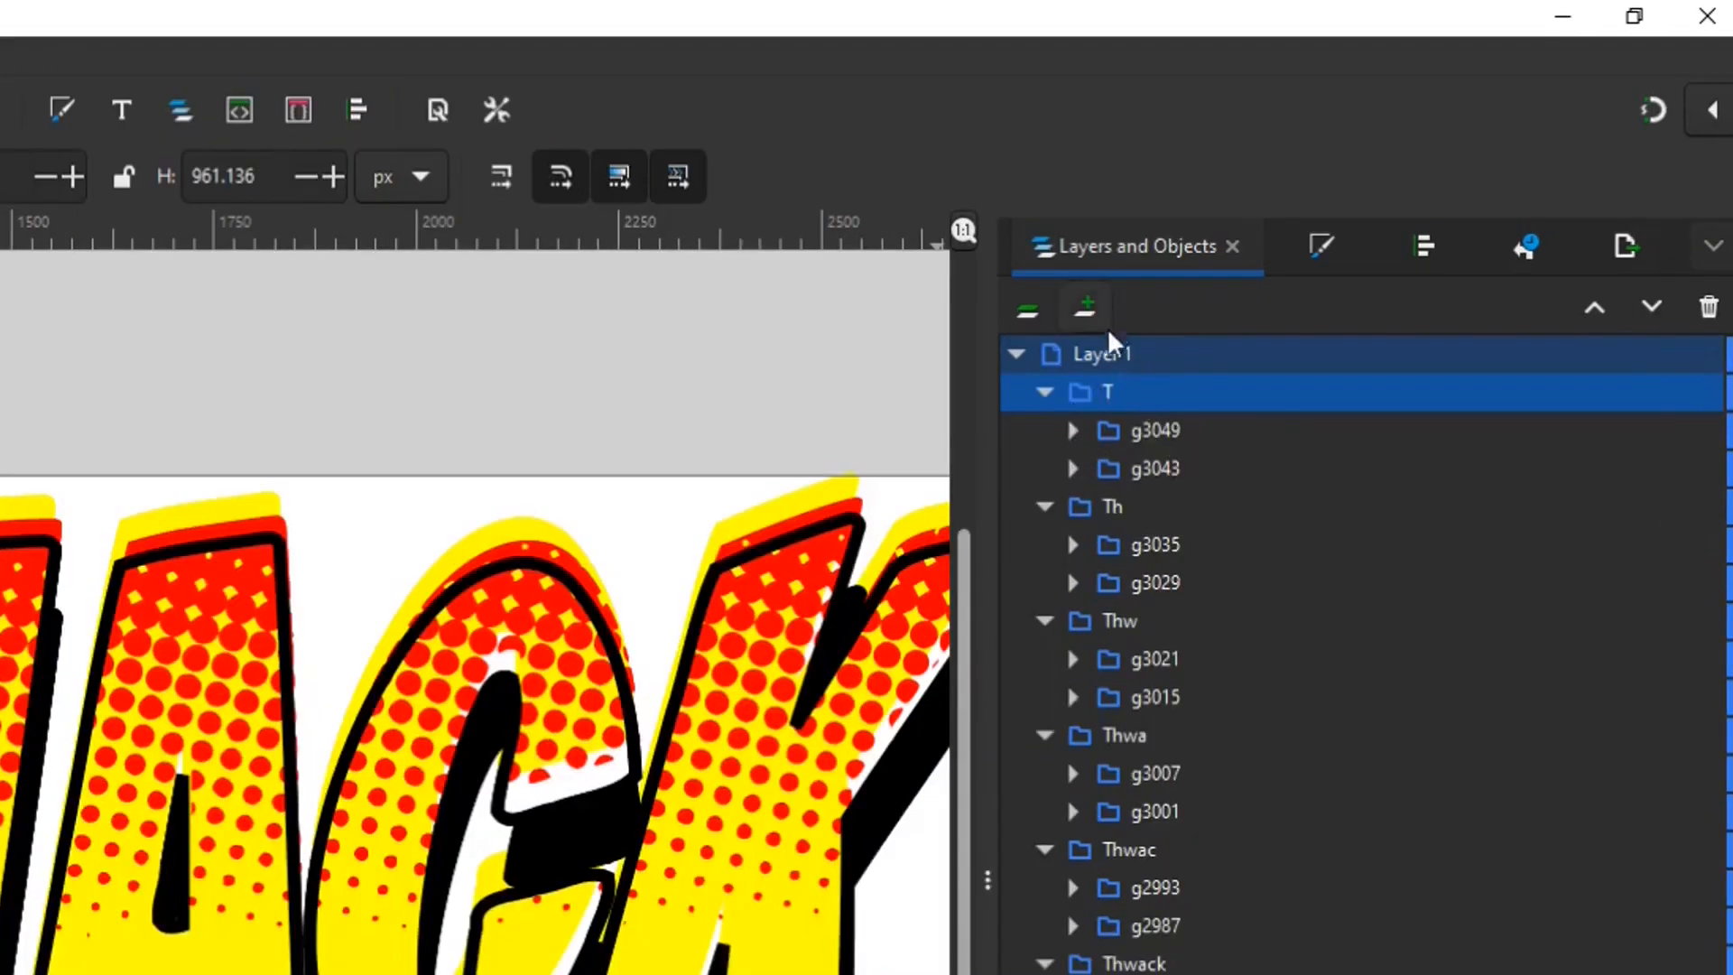
pyautogui.click(1626, 245)
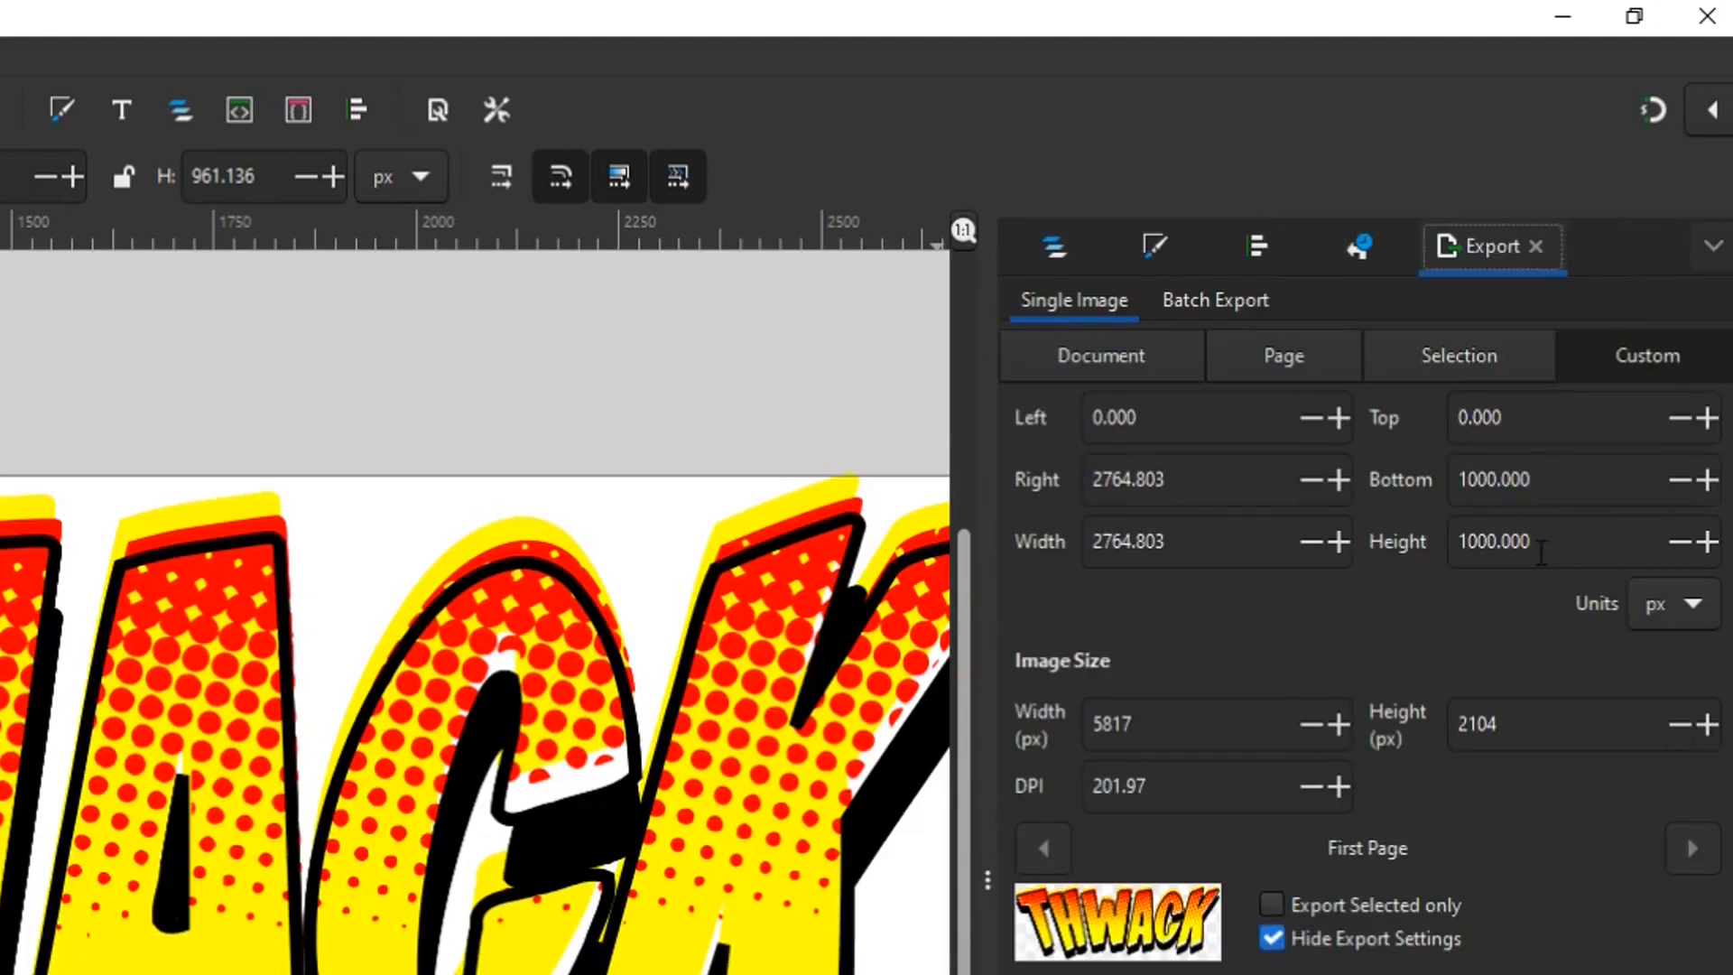
pyautogui.click(1435, 359)
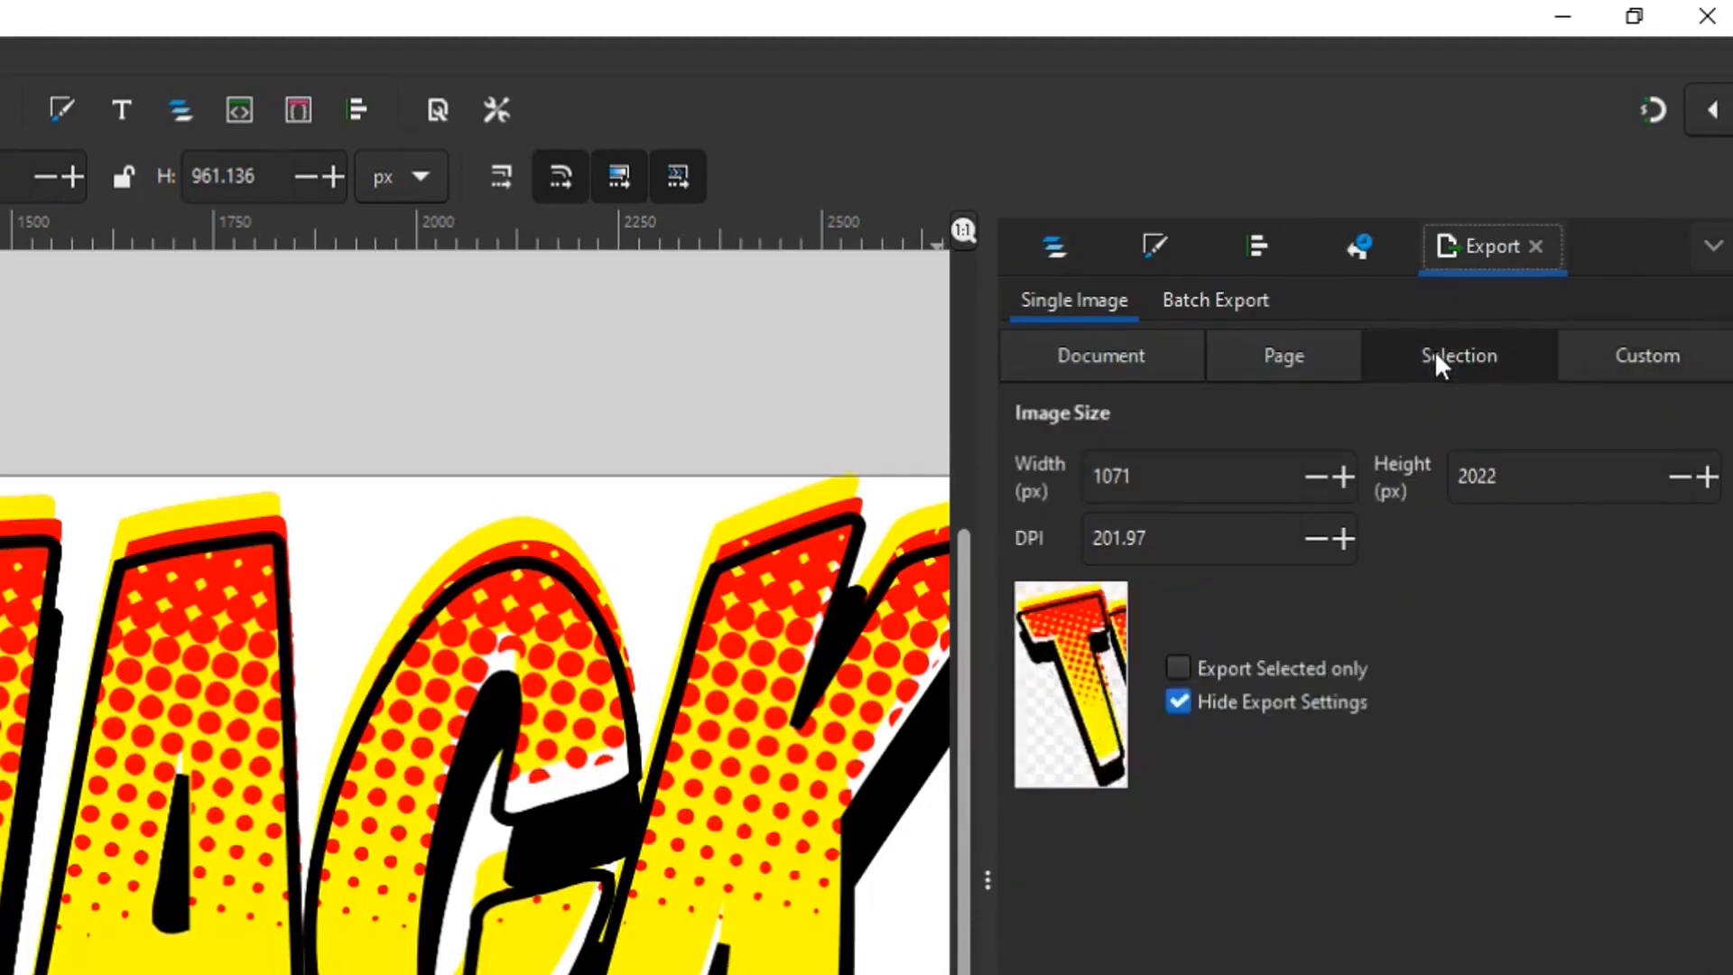
pyautogui.click(1182, 666)
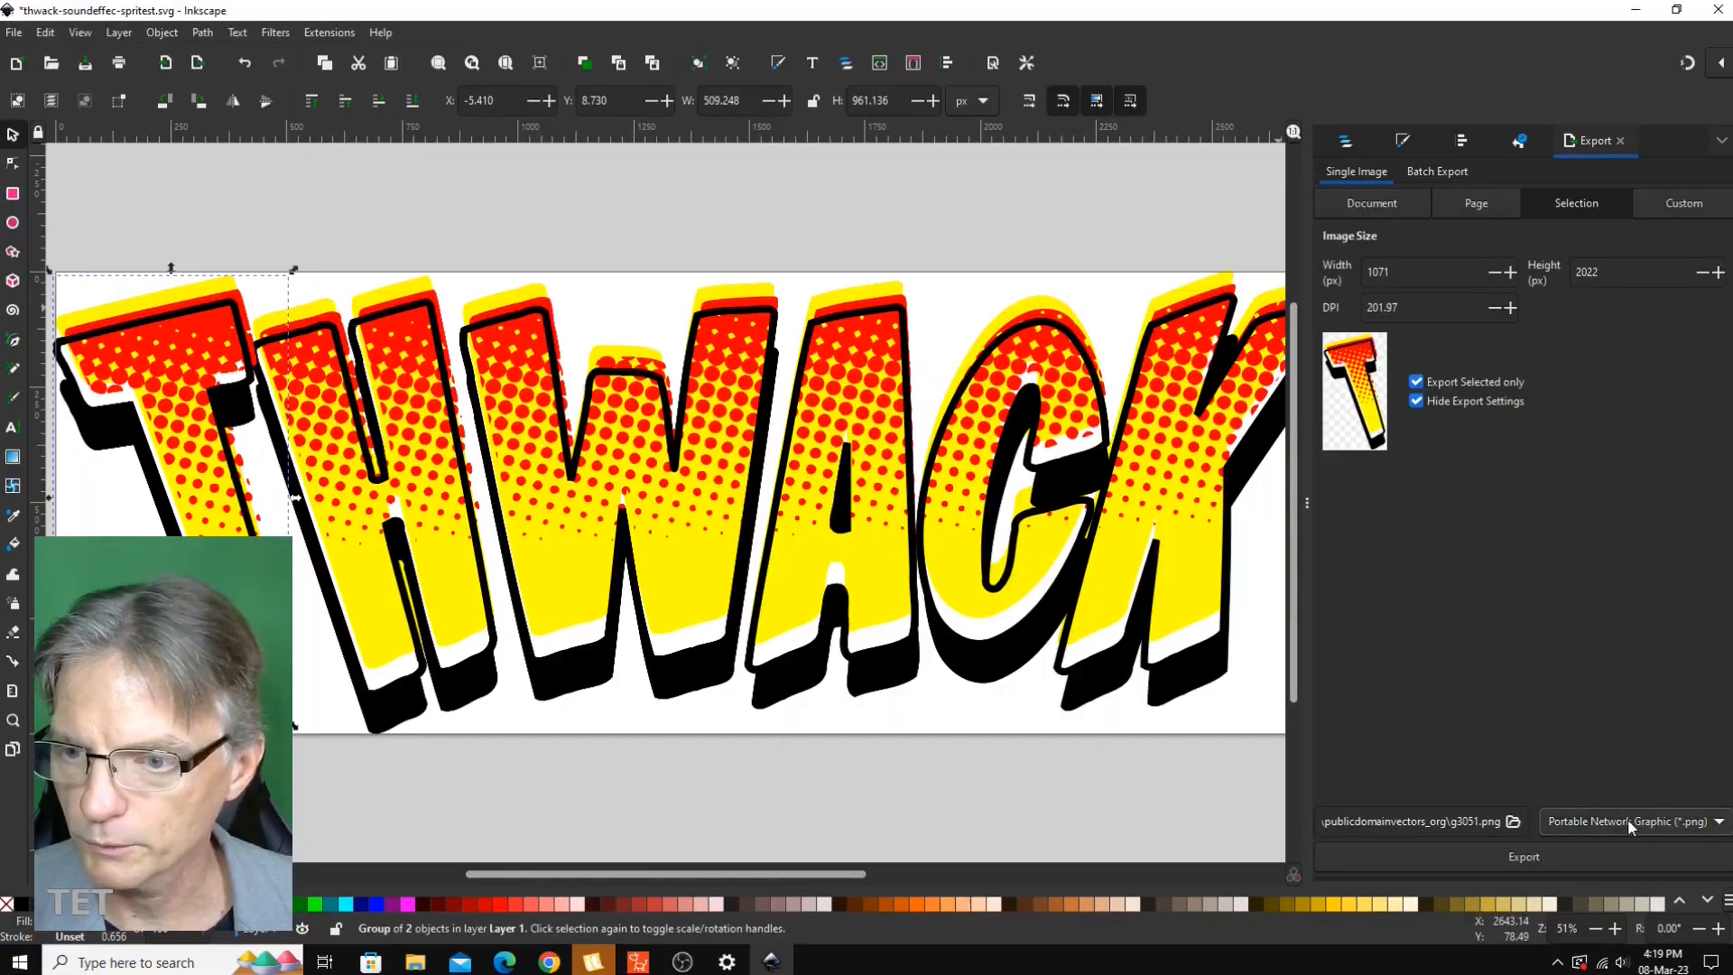
# - Export the T group as Plain SVG under the file name T in a new Thwack folder
pyautogui.click(1626, 819)
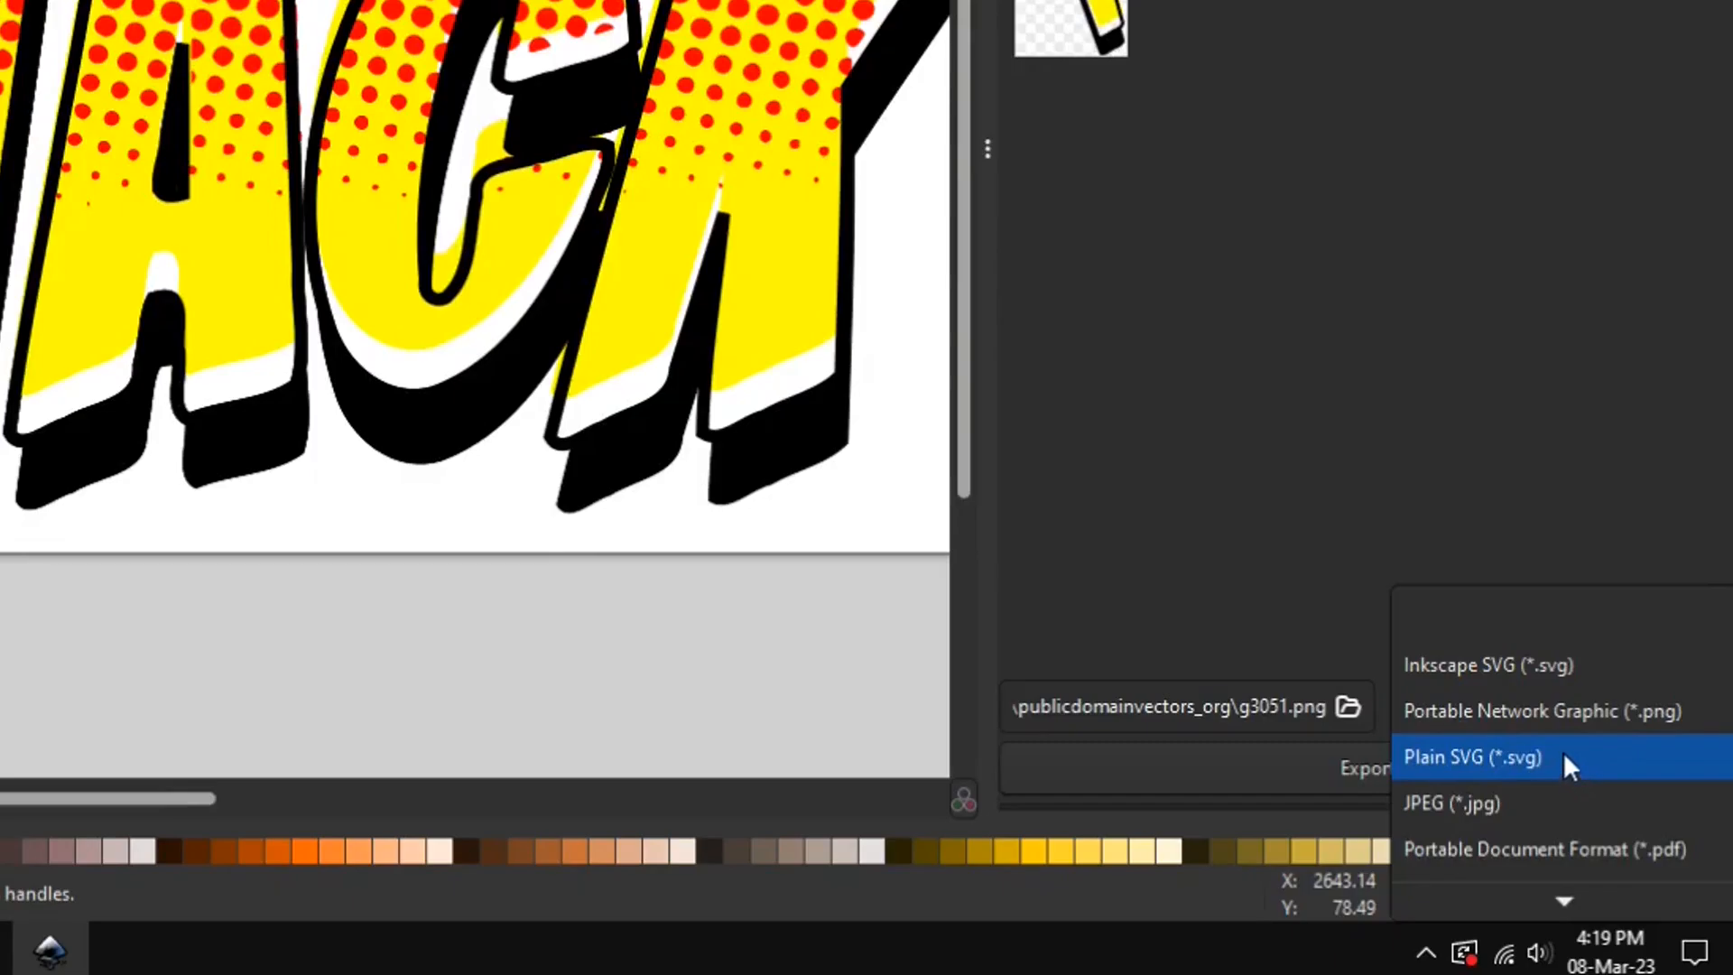
pyautogui.click(1564, 758)
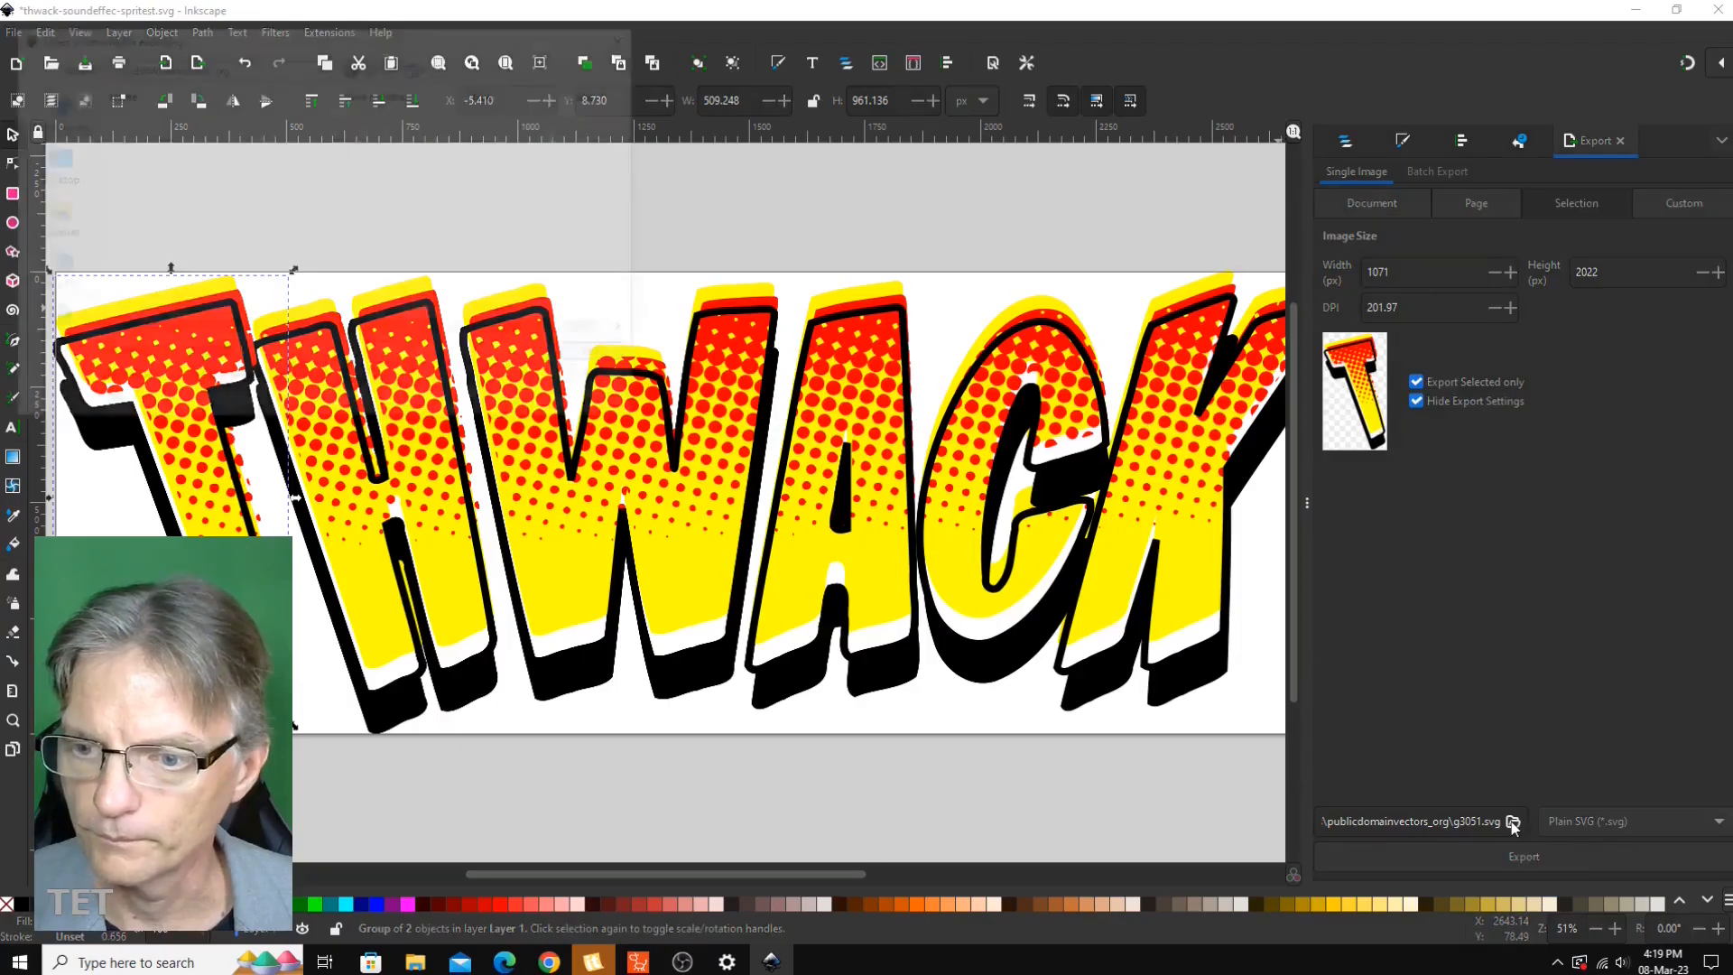
pyautogui.write('Thwack')
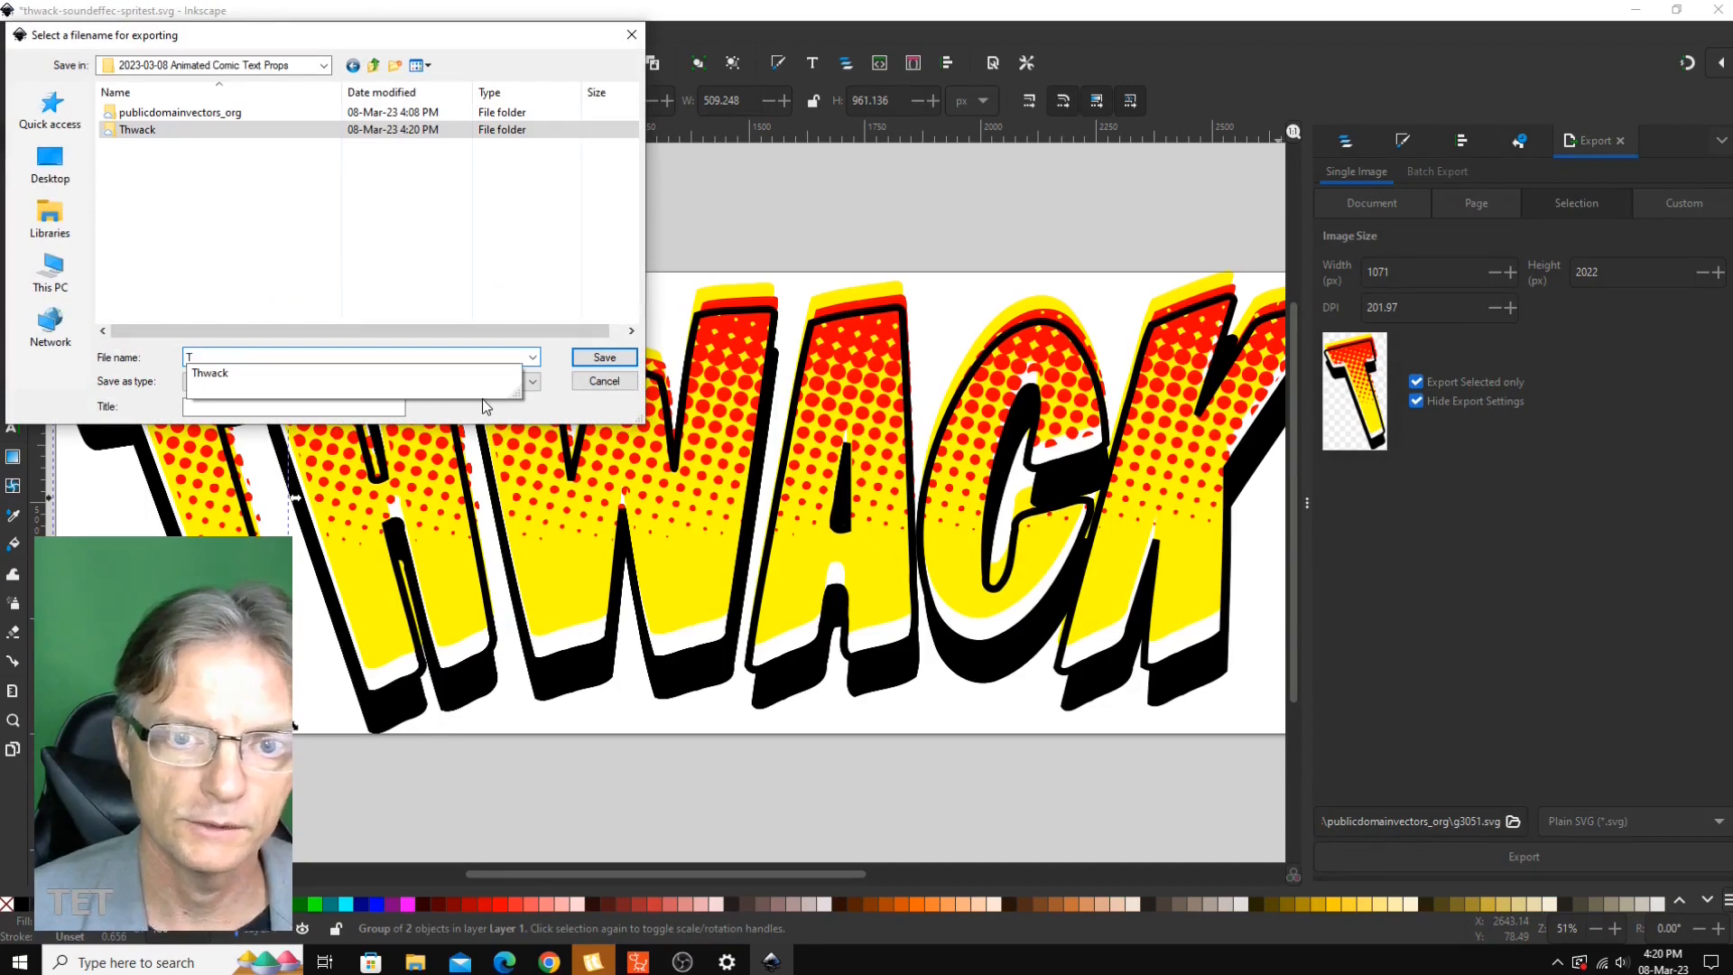
pyautogui.press('Return')
# - Select the Th group and export it into the Thwack folder under the file name Th
pyautogui.click(1340, 140)
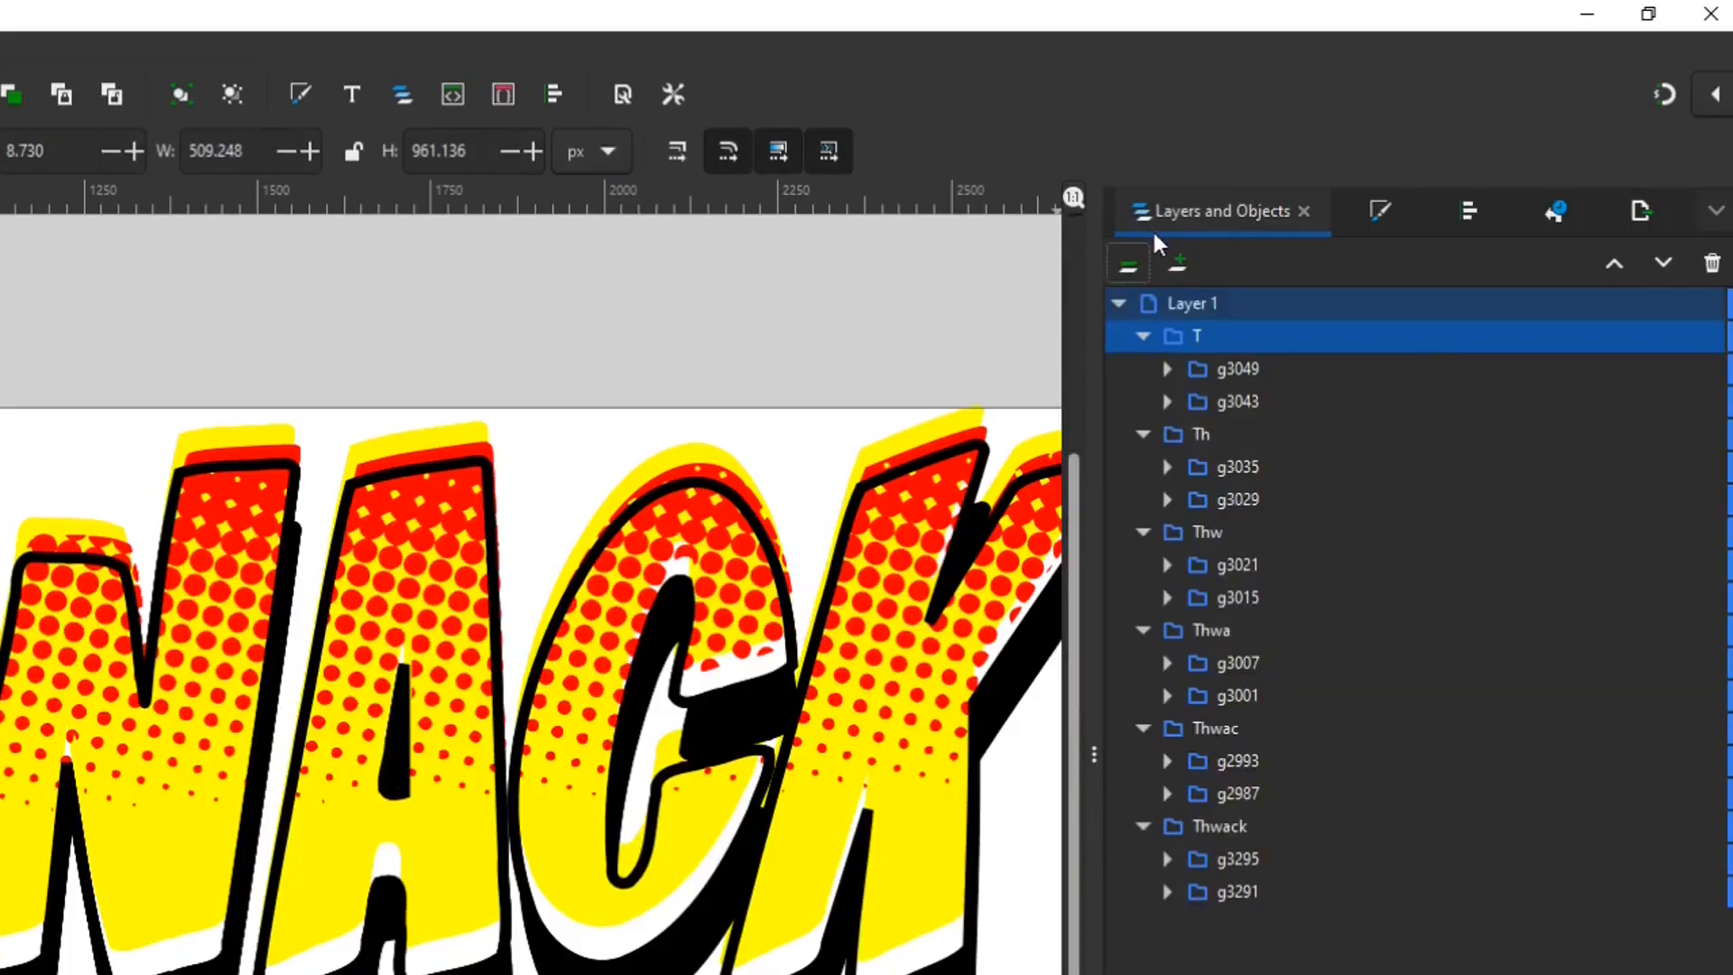
pyautogui.click(1205, 434)
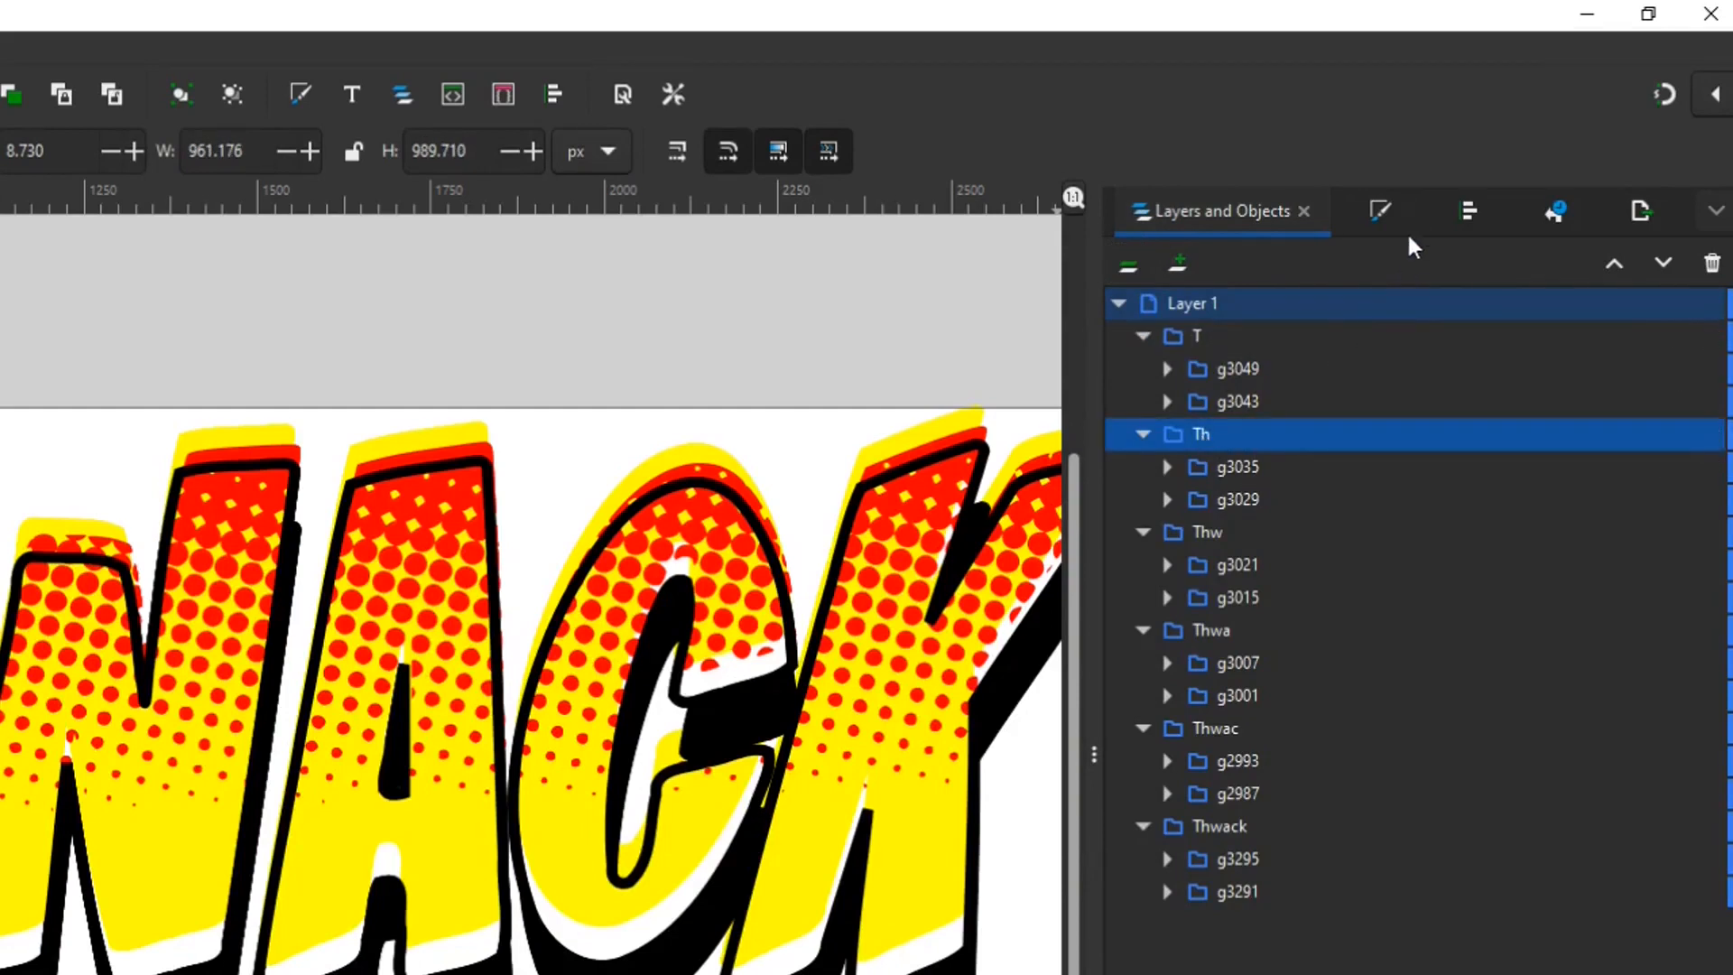
pyautogui.click(1640, 212)
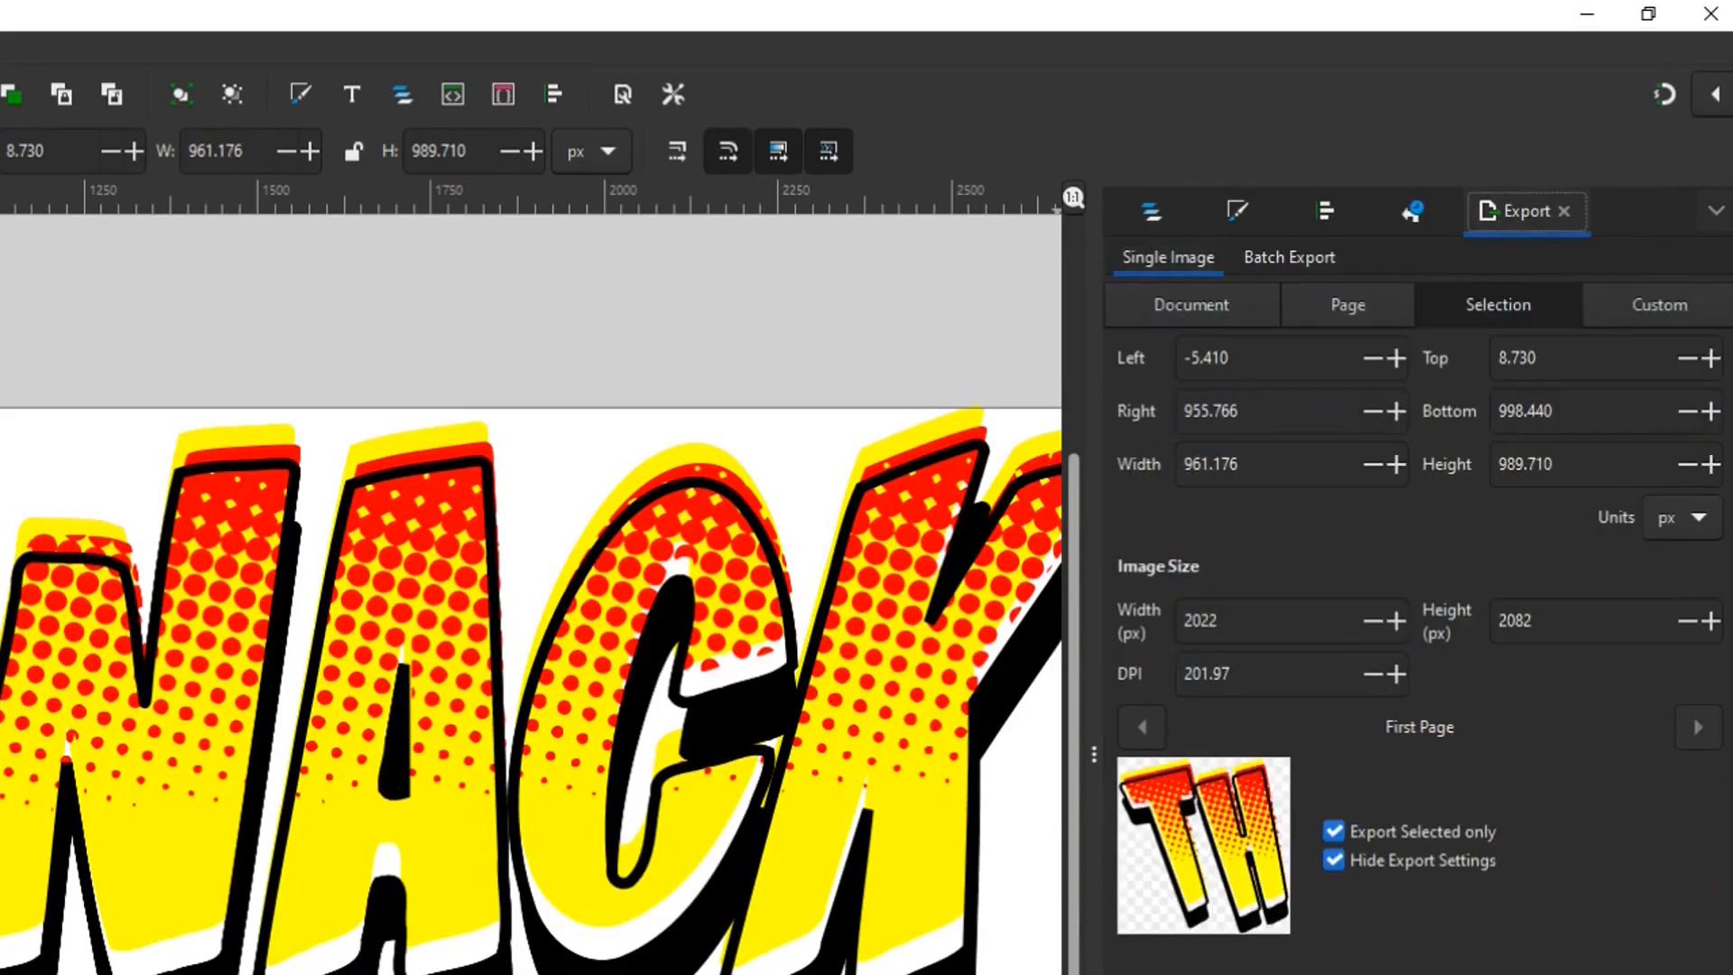
pyautogui.write('Th')
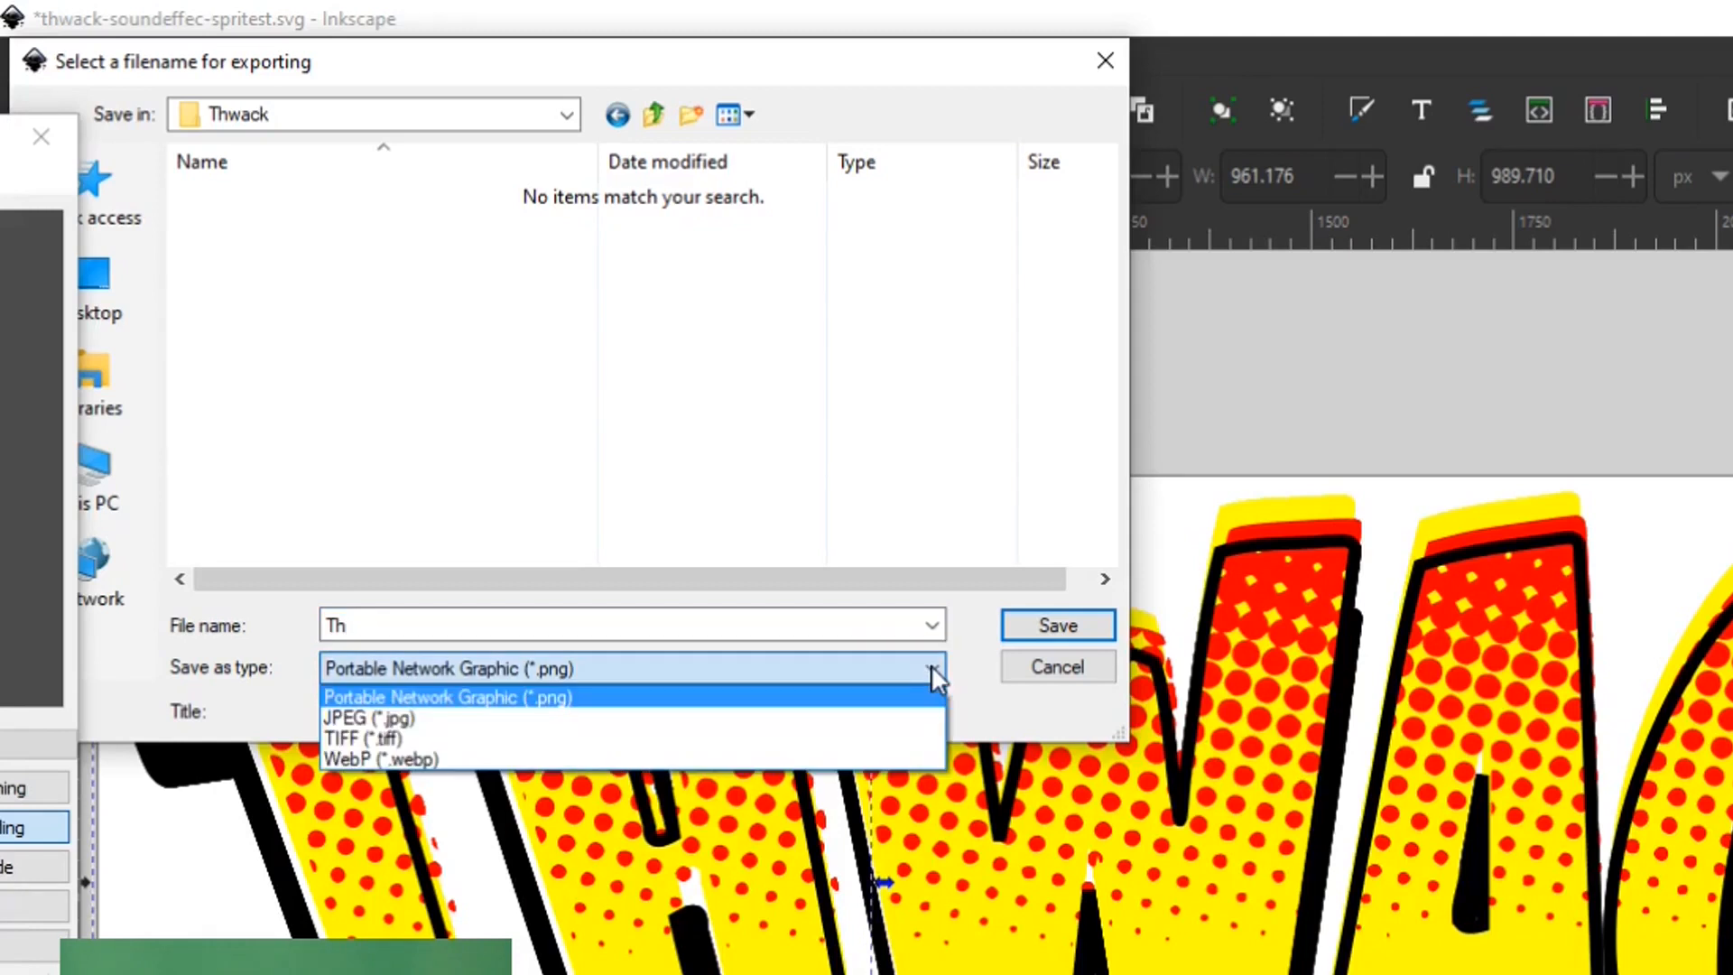
pyautogui.click(1054, 631)
pyautogui.click(1052, 629)
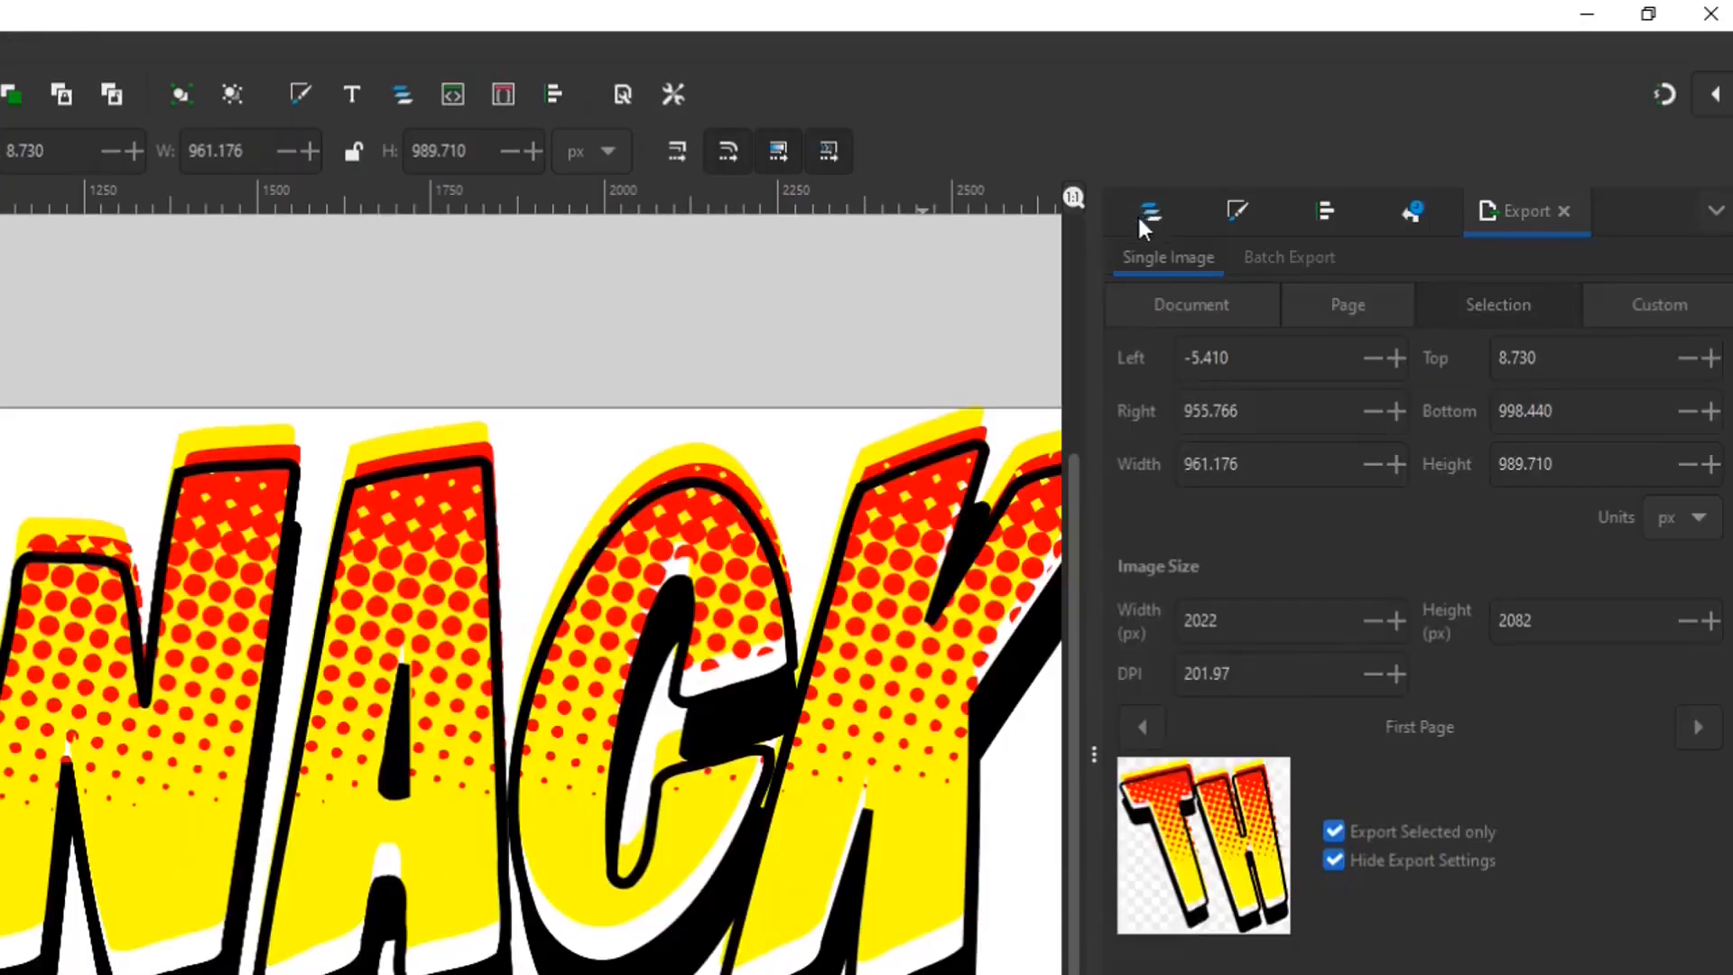
# - Export the Thw, Thwa, Thwac and Thwack groups as separate SVG files in the Thwack folder and save the document
pyautogui.click(1147, 213)
pyautogui.click(1305, 532)
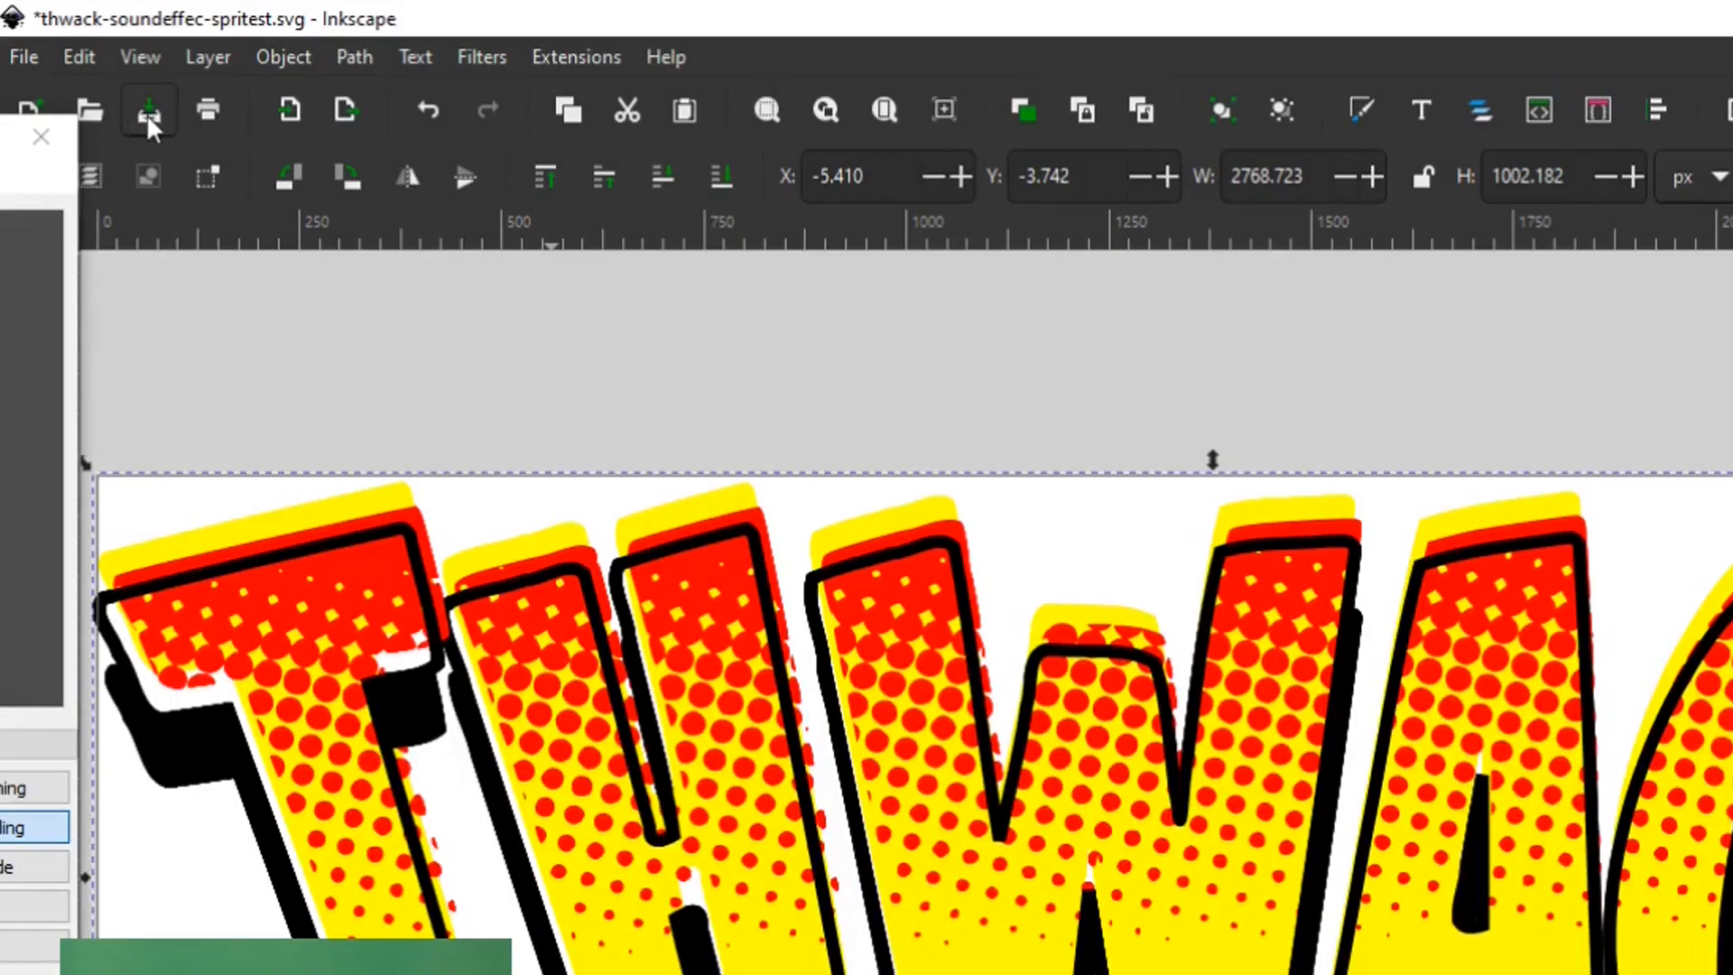
pyautogui.click(148, 114)
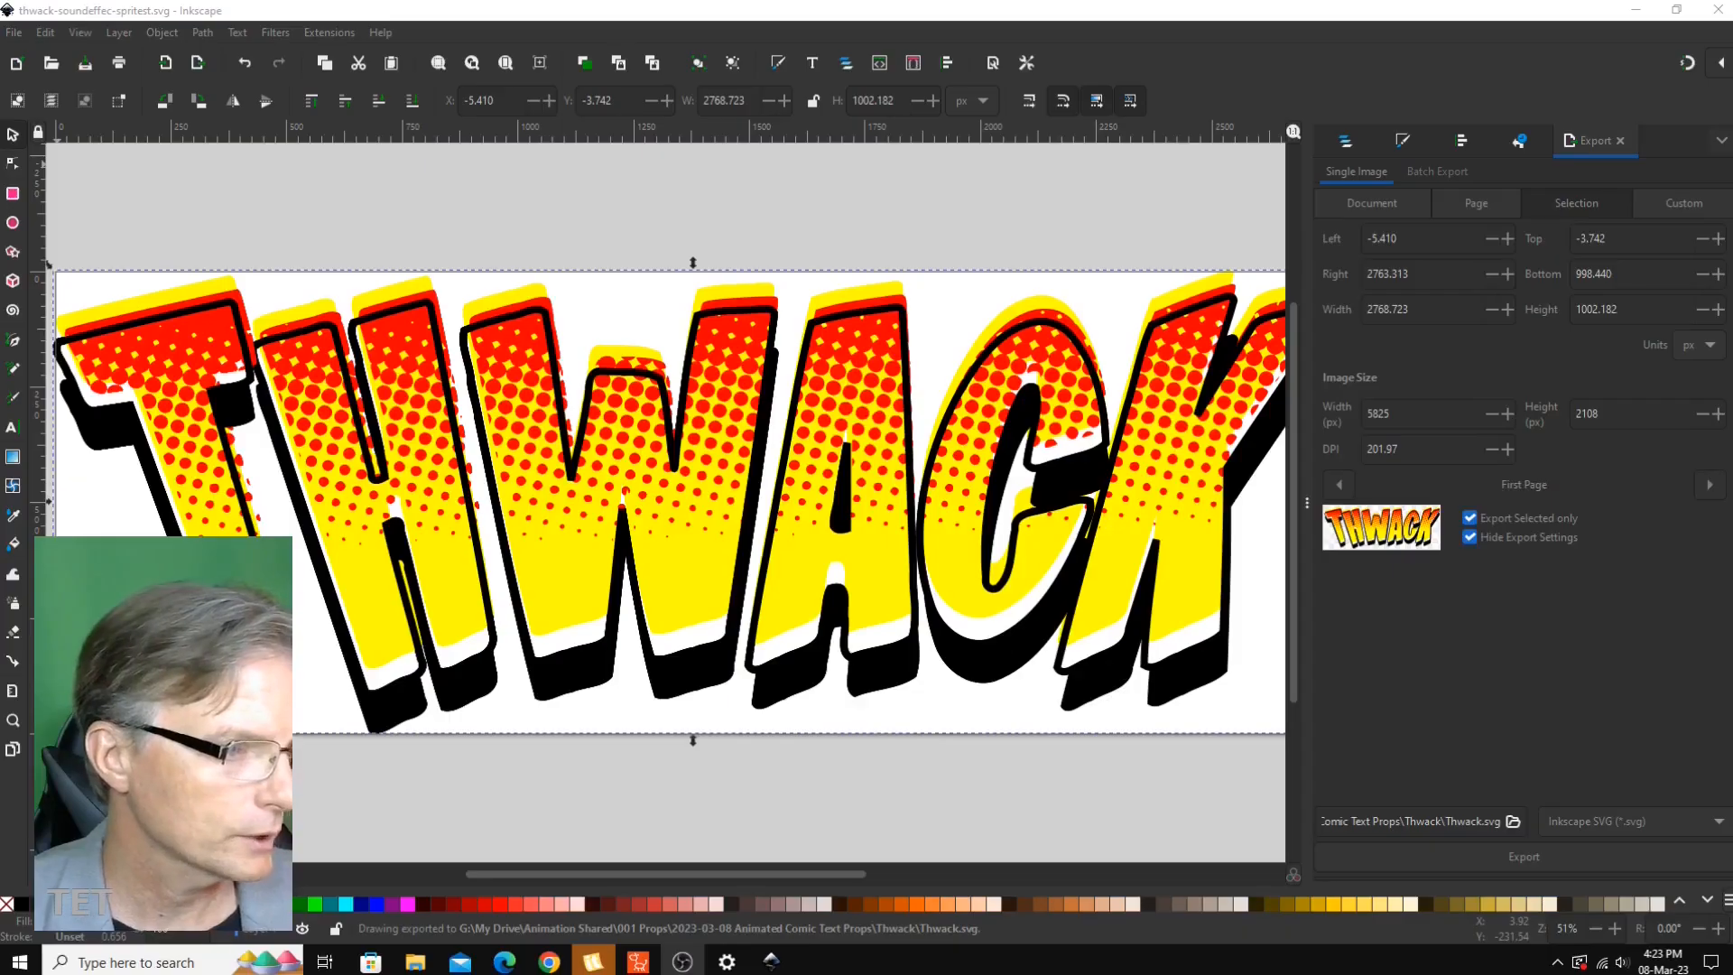
# - Open Thwa.svg from the Thwack folder in Inkscape and inspect the nodes of the red halftone path2999, closing the file when done
pyautogui.moveTo(0, 258); pyautogui.dragTo(744, 188)
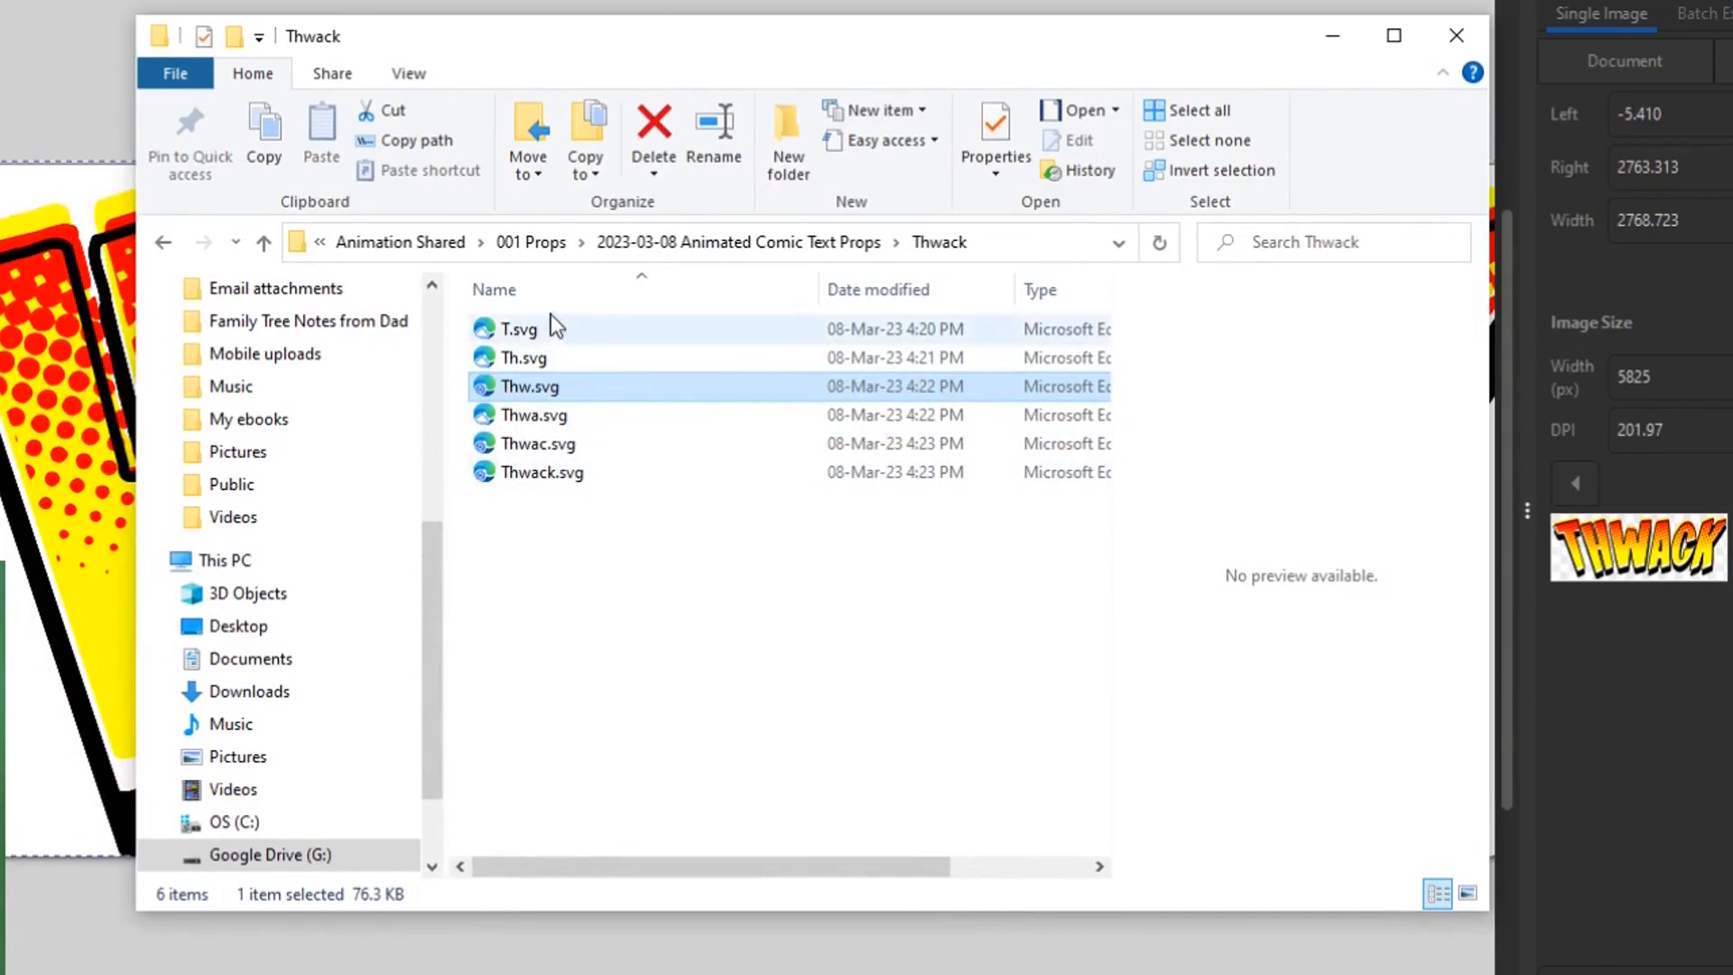
pyautogui.rightClick(531, 428)
pyautogui.moveTo(235, 752)
pyautogui.click(731, 845)
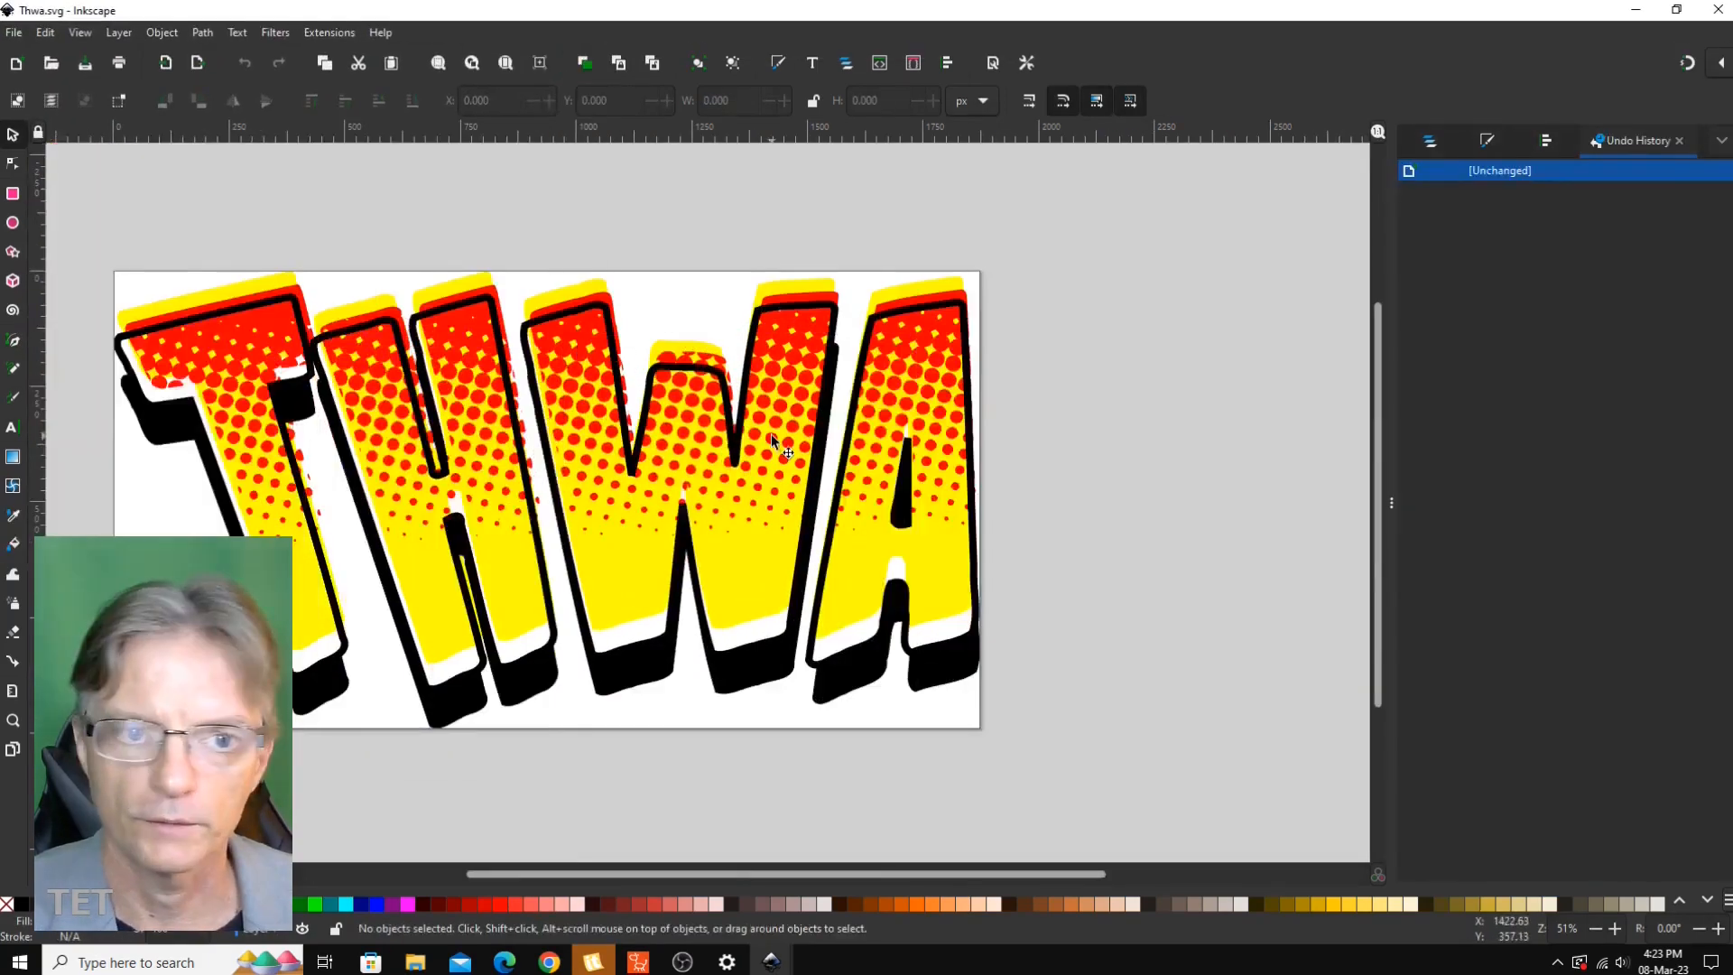
pyautogui.click(12, 163)
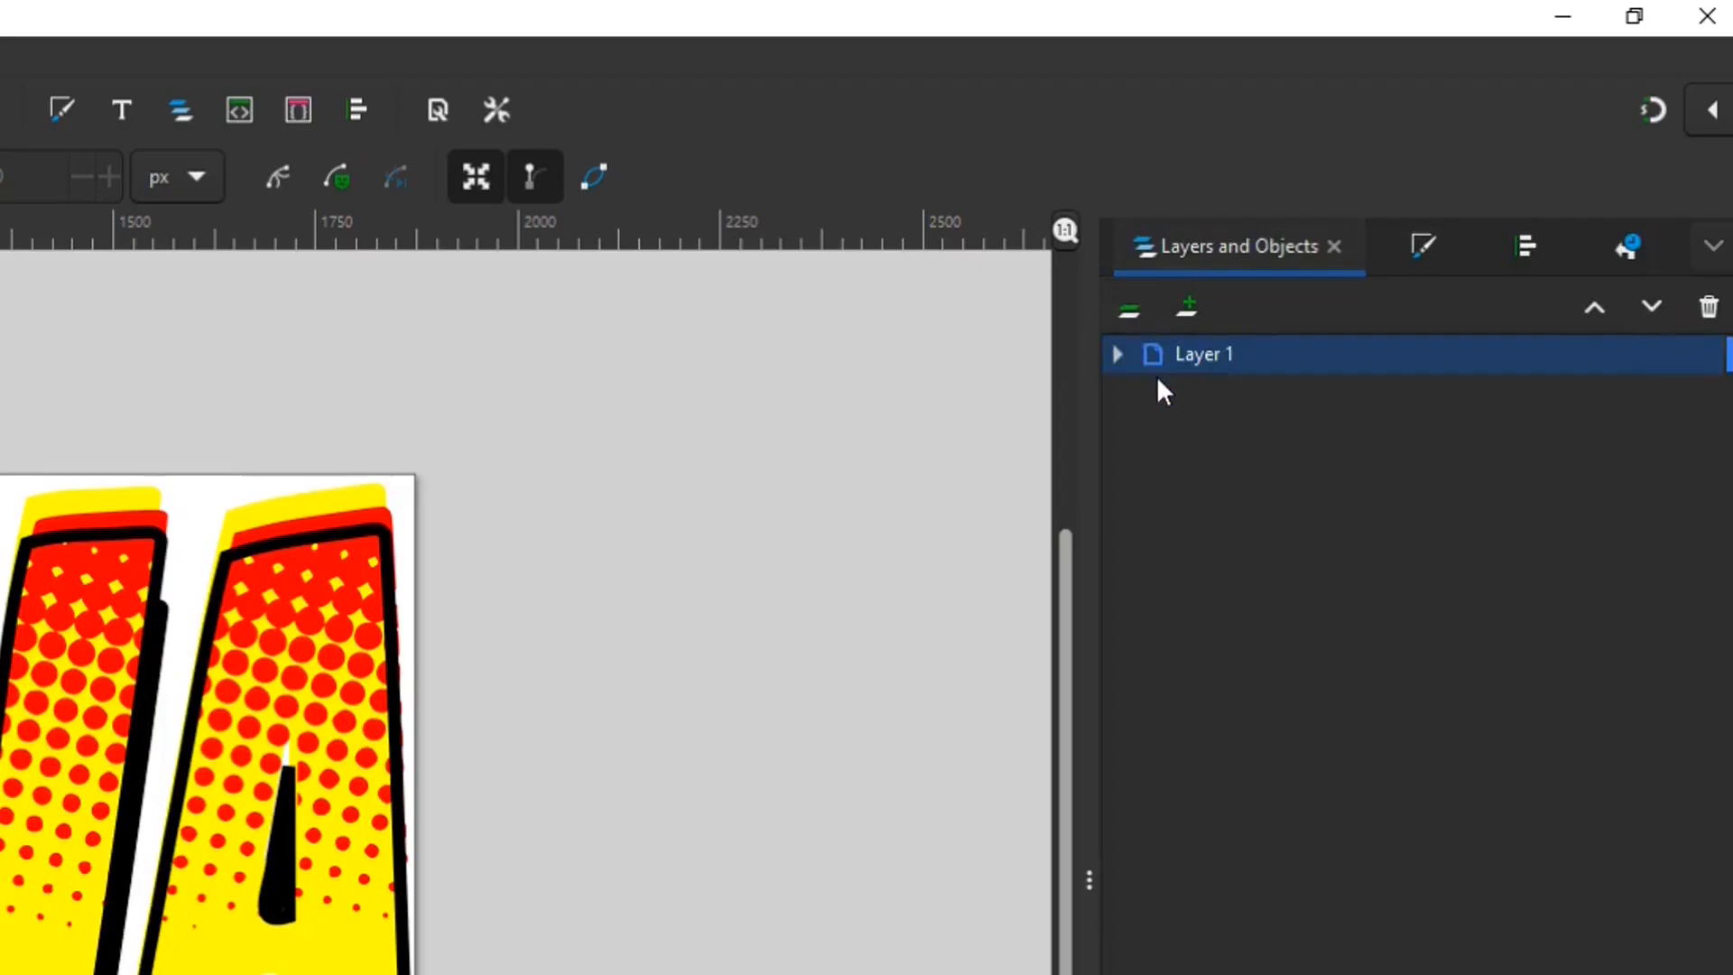
pyautogui.click(1118, 353)
pyautogui.click(289, 769)
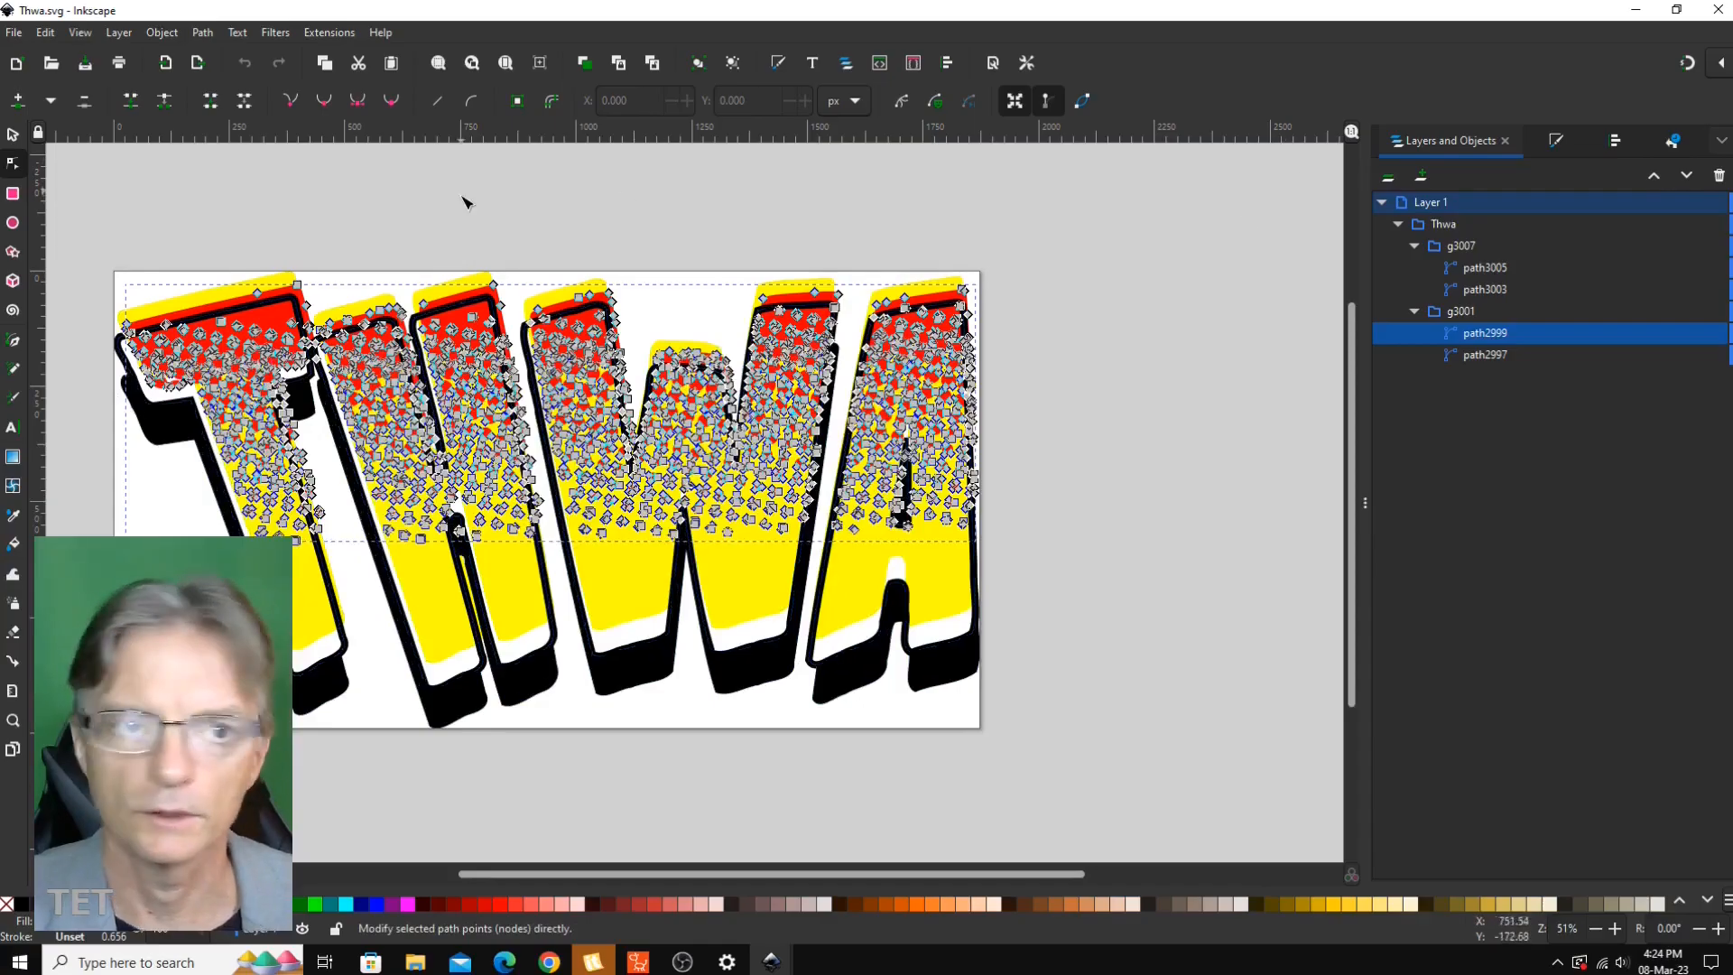
pyautogui.click(1718, 12)
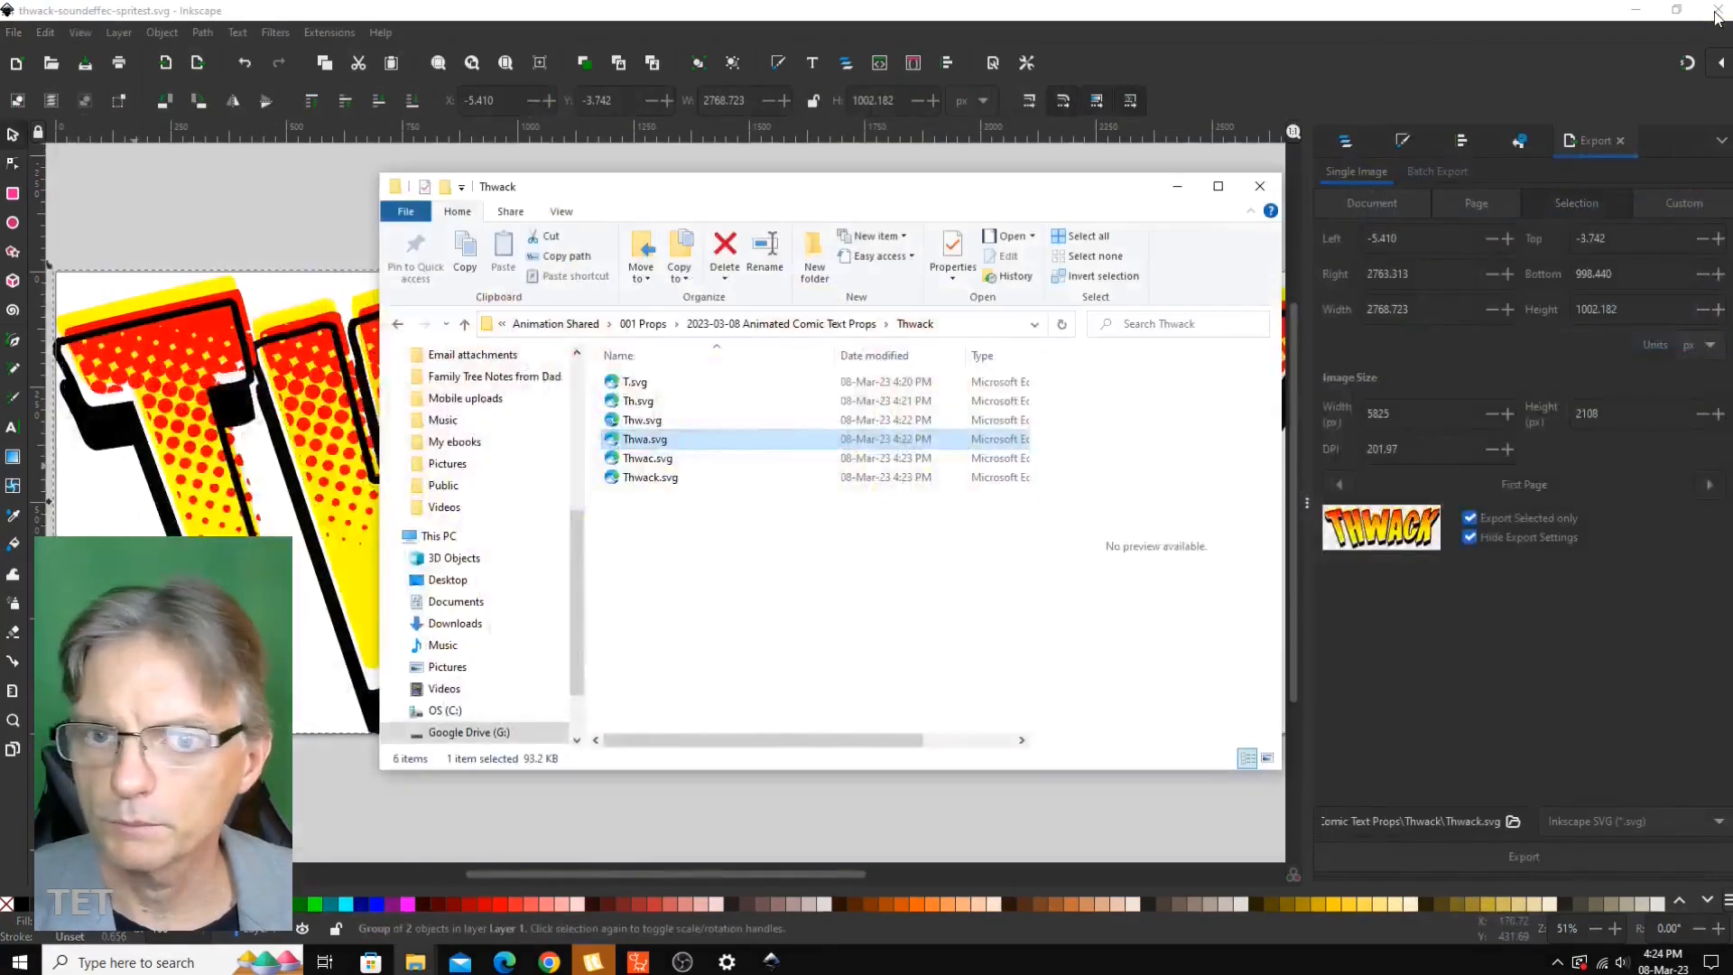
# - Close Inkscape and start a new project in Cartoon Animator
pyautogui.click(1718, 12)
pyautogui.click(1717, 13)
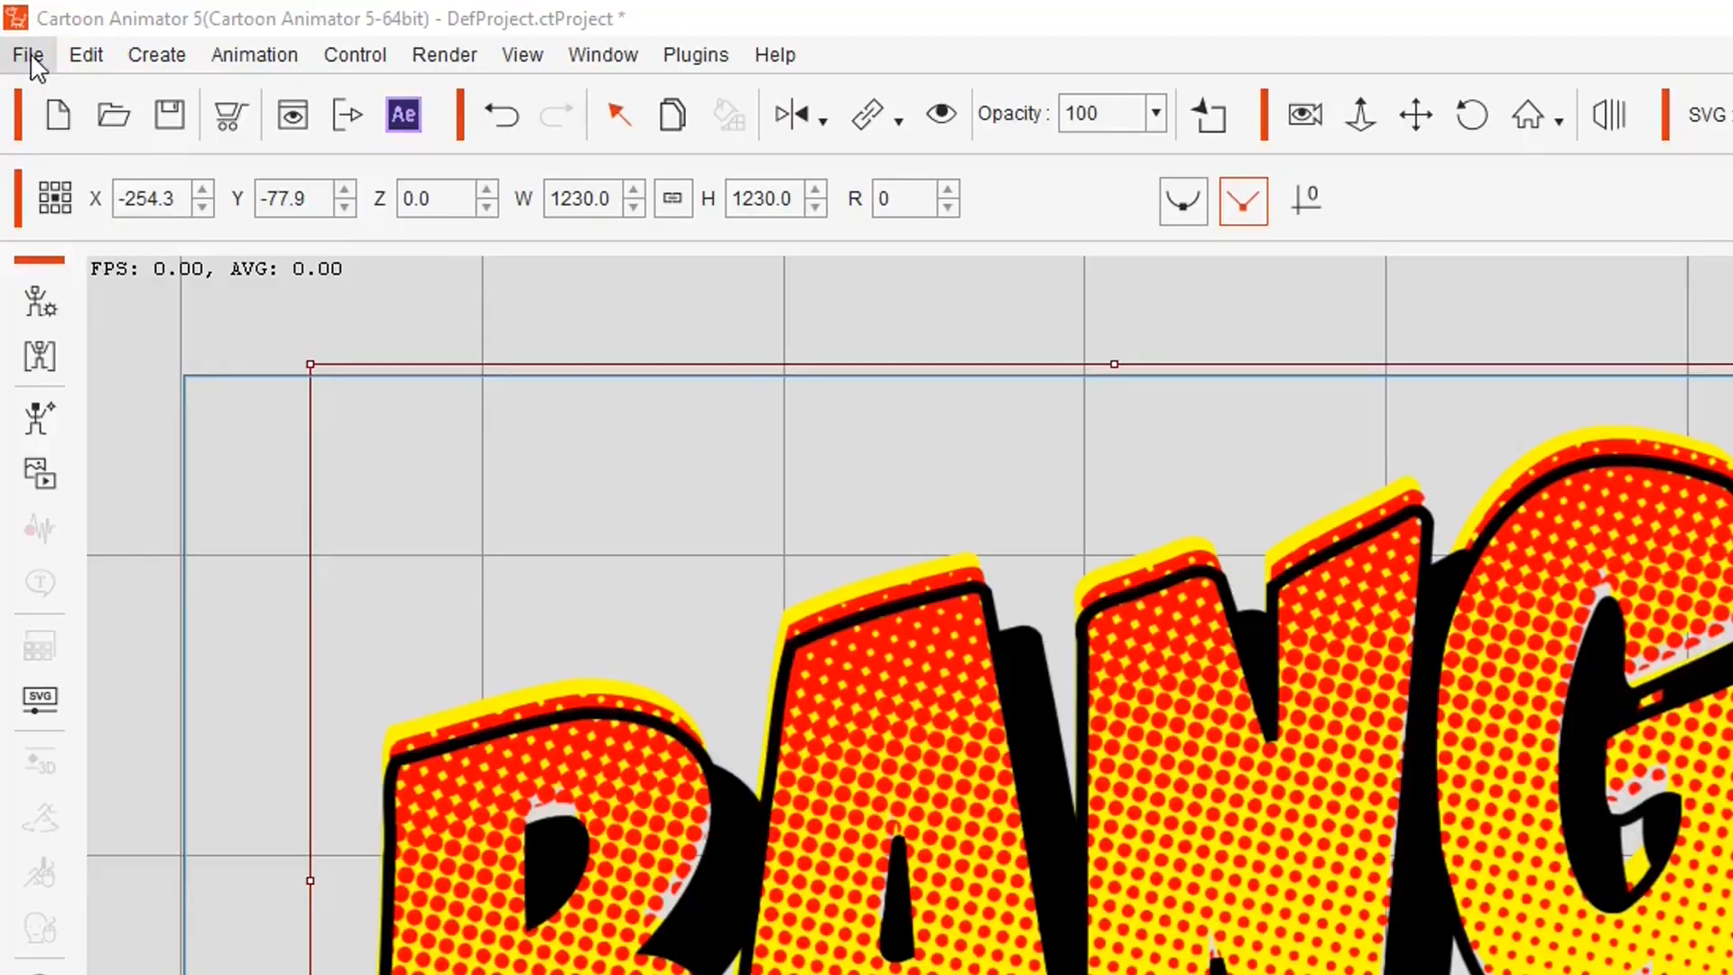
pyautogui.click(17, 31)
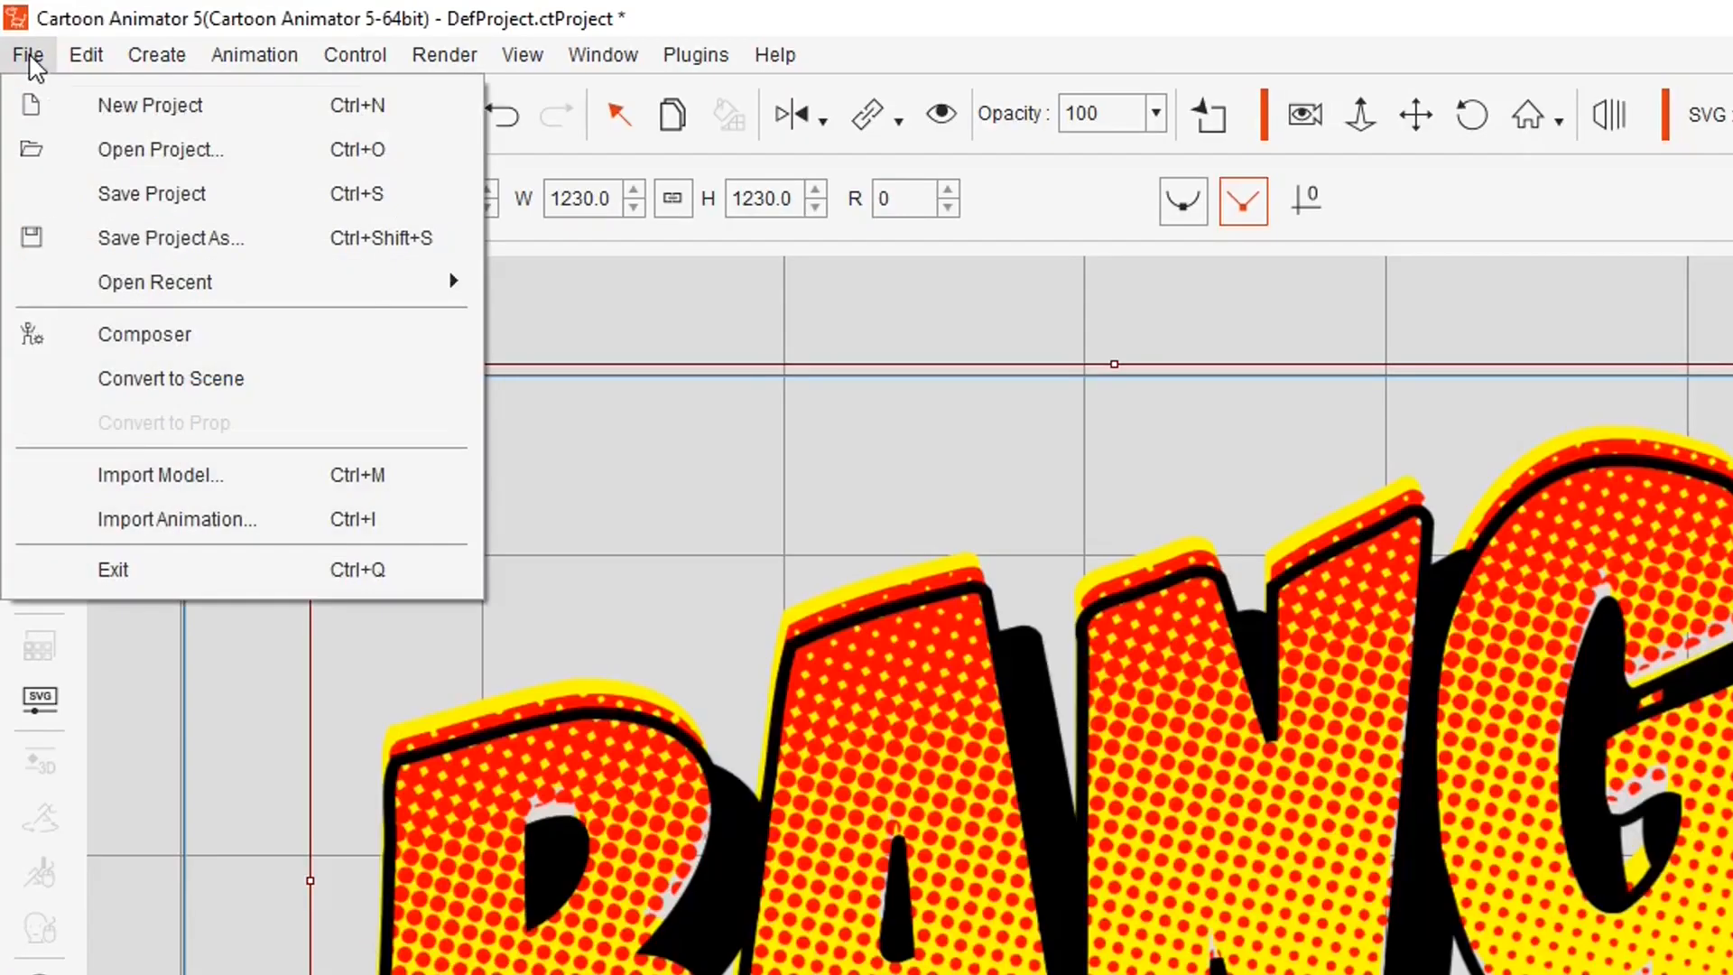
pyautogui.click(106, 107)
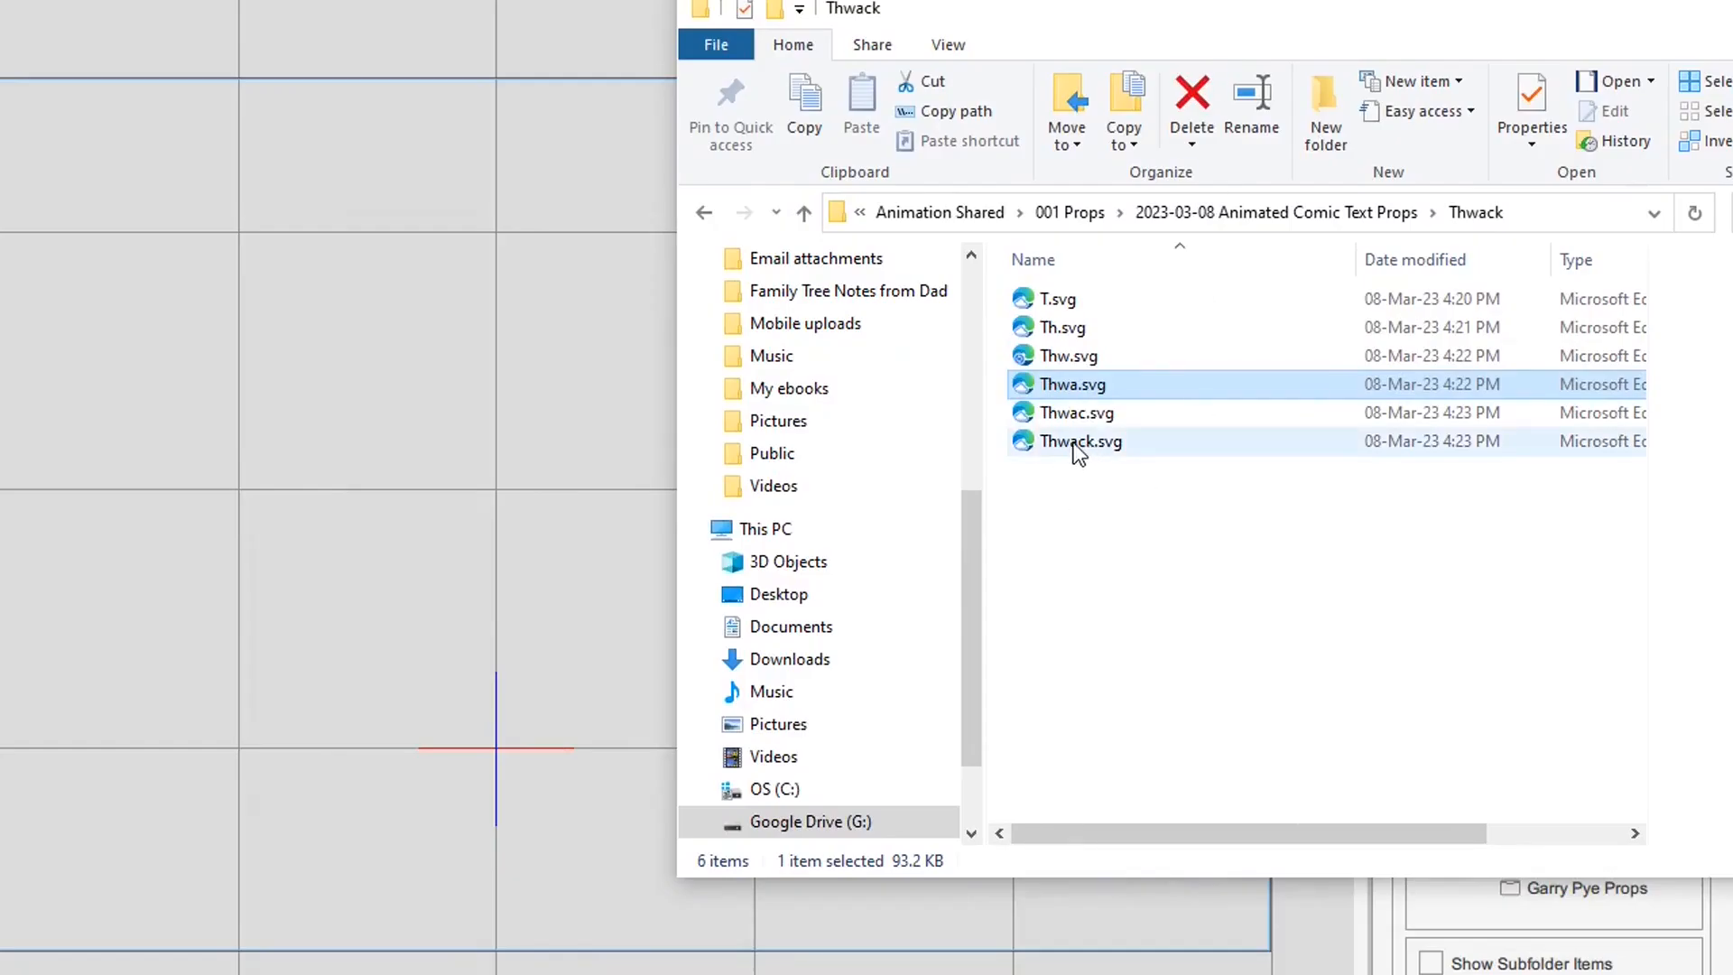
# - Import Thwack.svg from the Thwack folder as a prop and close the Bone Editor
pyautogui.moveTo(1032, 448); pyautogui.dragTo(386, 453)
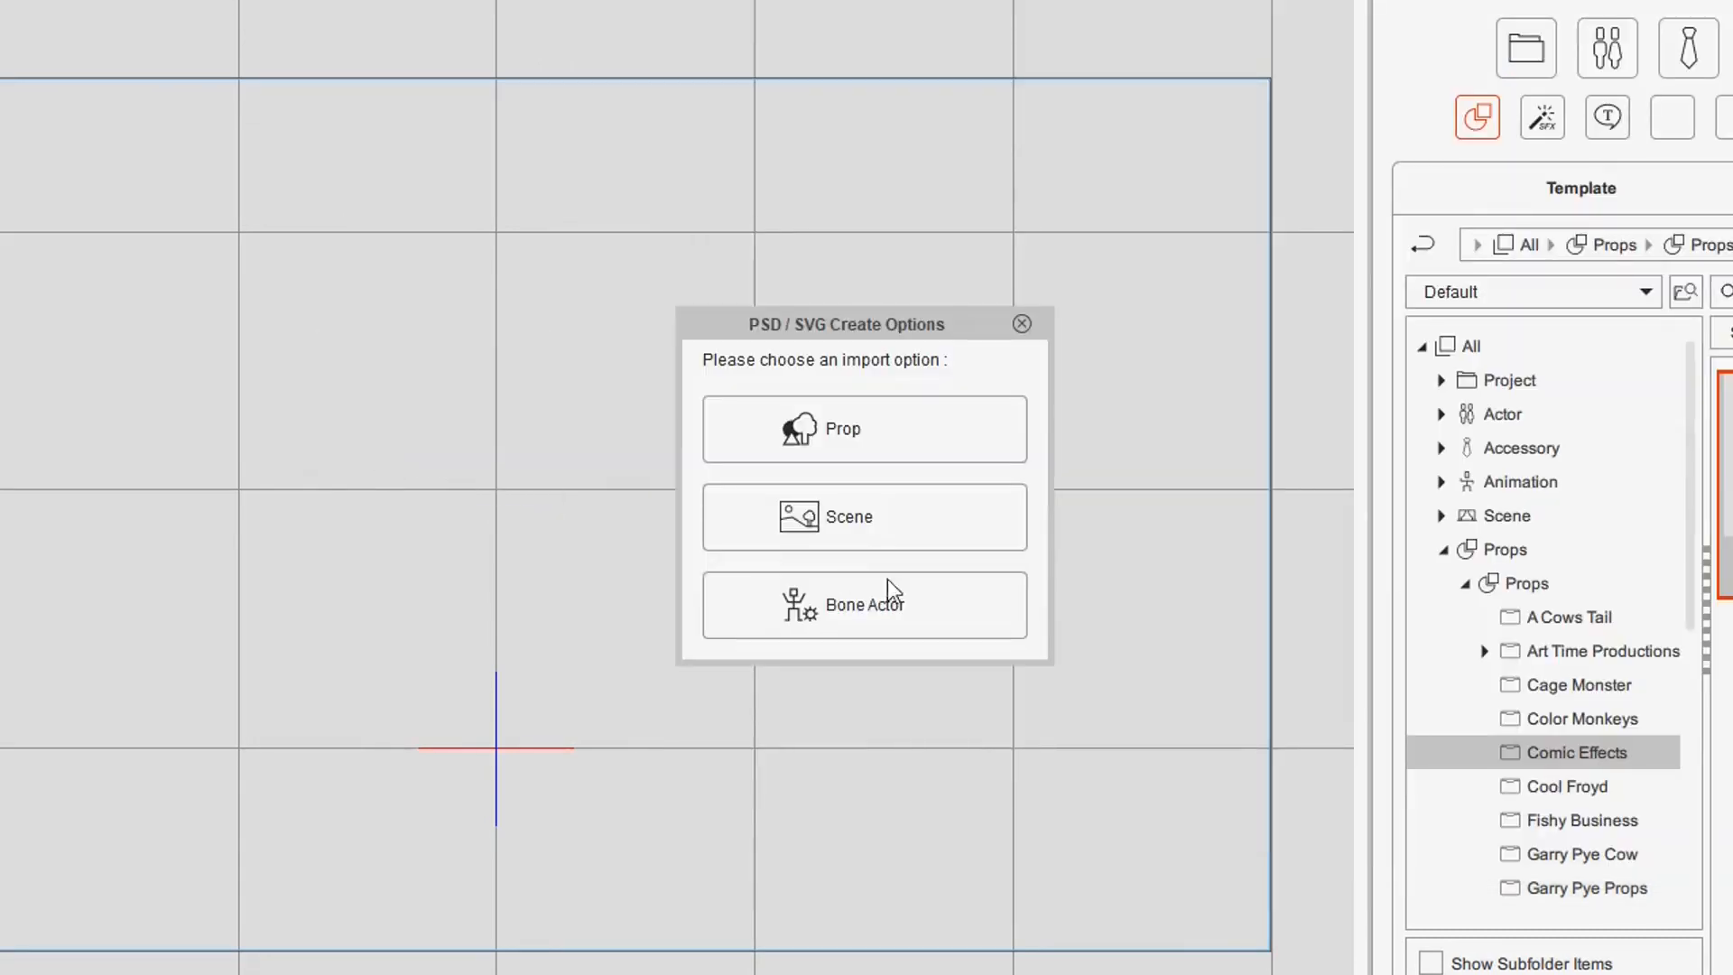
pyautogui.click(841, 430)
pyautogui.moveTo(852, 415); pyautogui.dragTo(1048, 197)
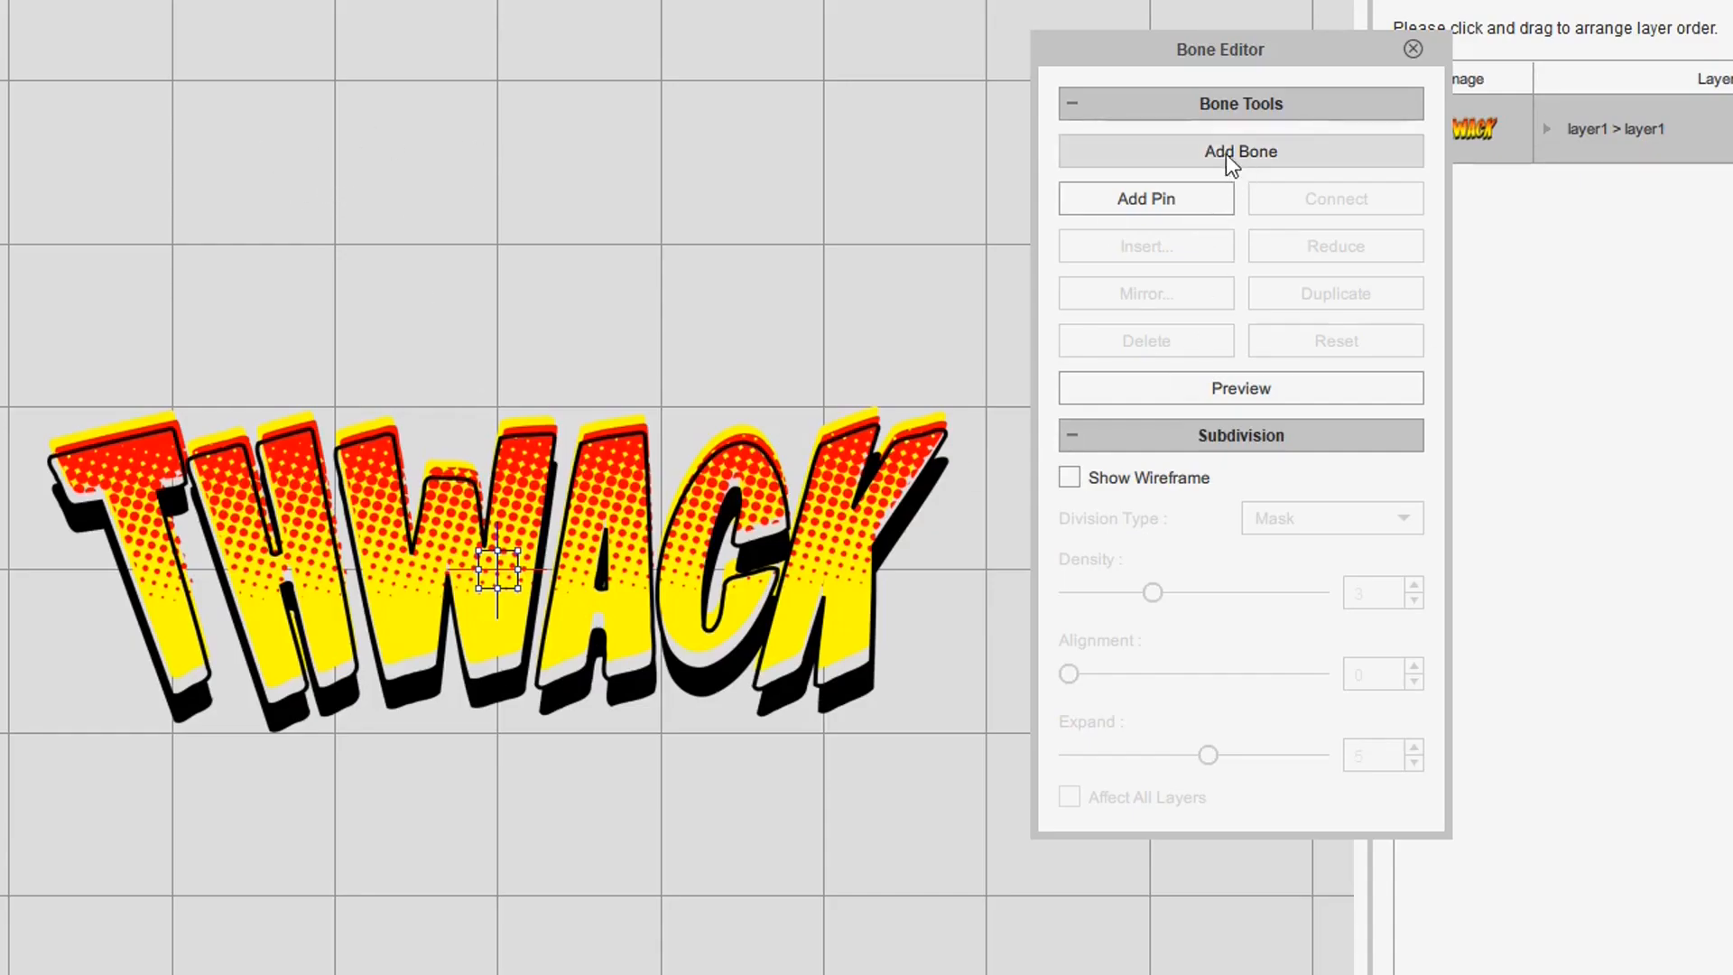
pyautogui.click(1414, 50)
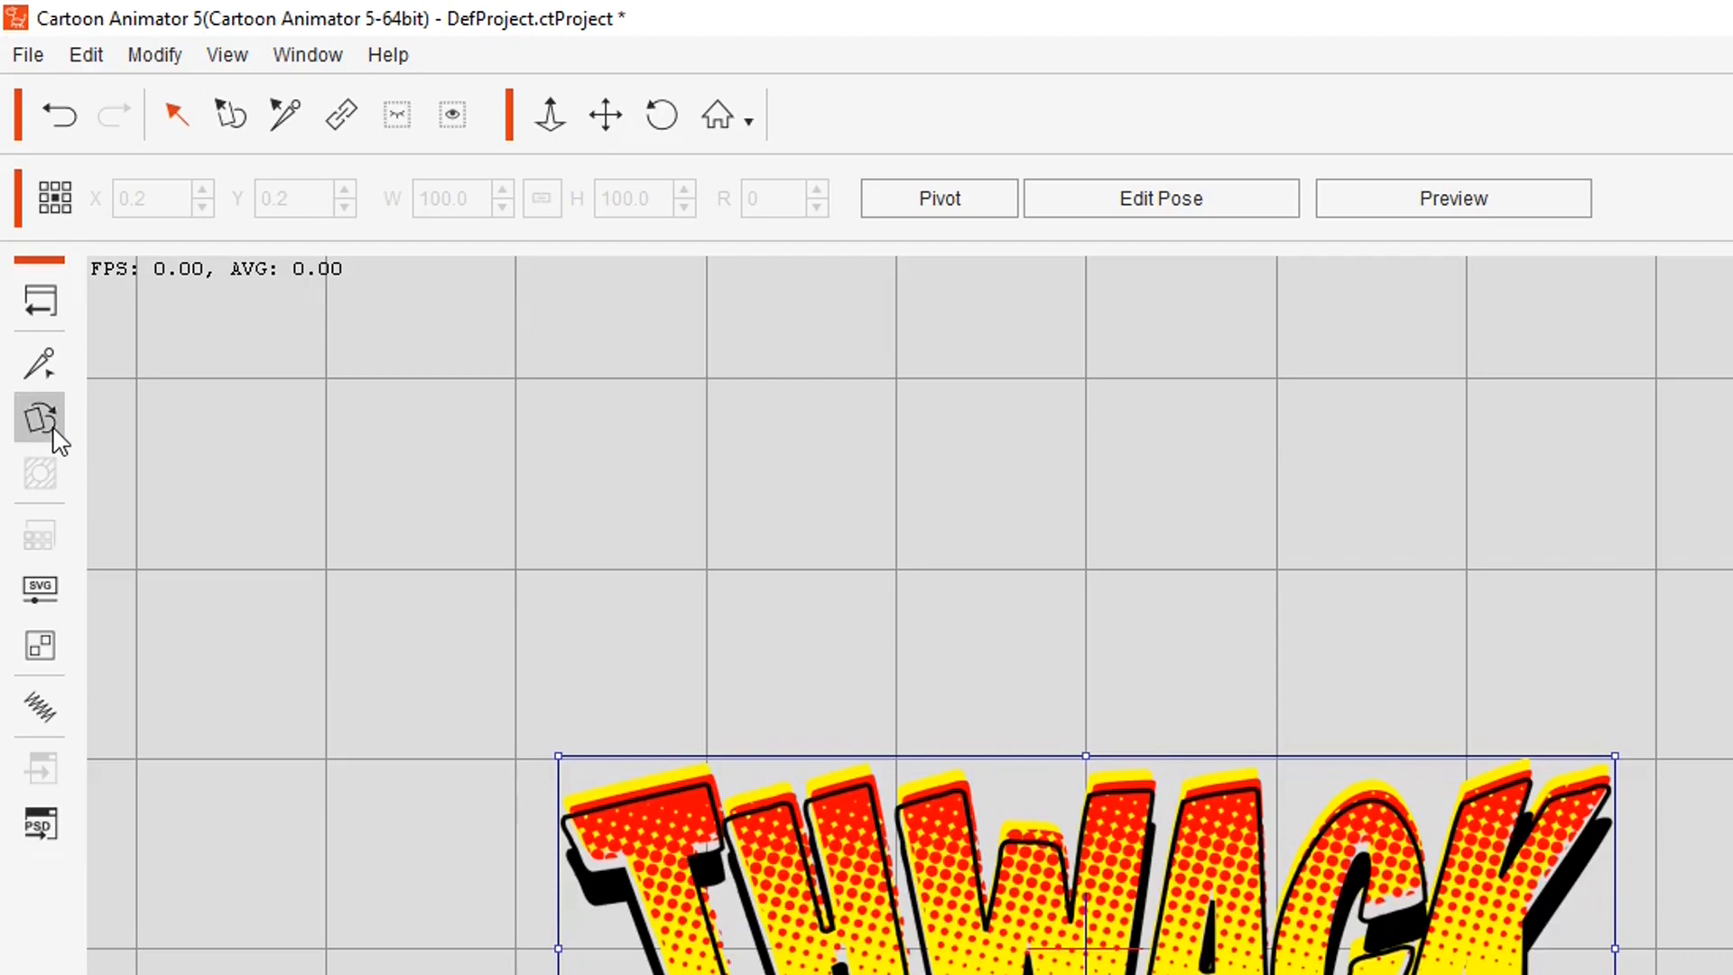
# - Open the Sprite Editor and move the layer1 THWACK sprite so its lower-left corner sits on the origin
pyautogui.click(53, 431)
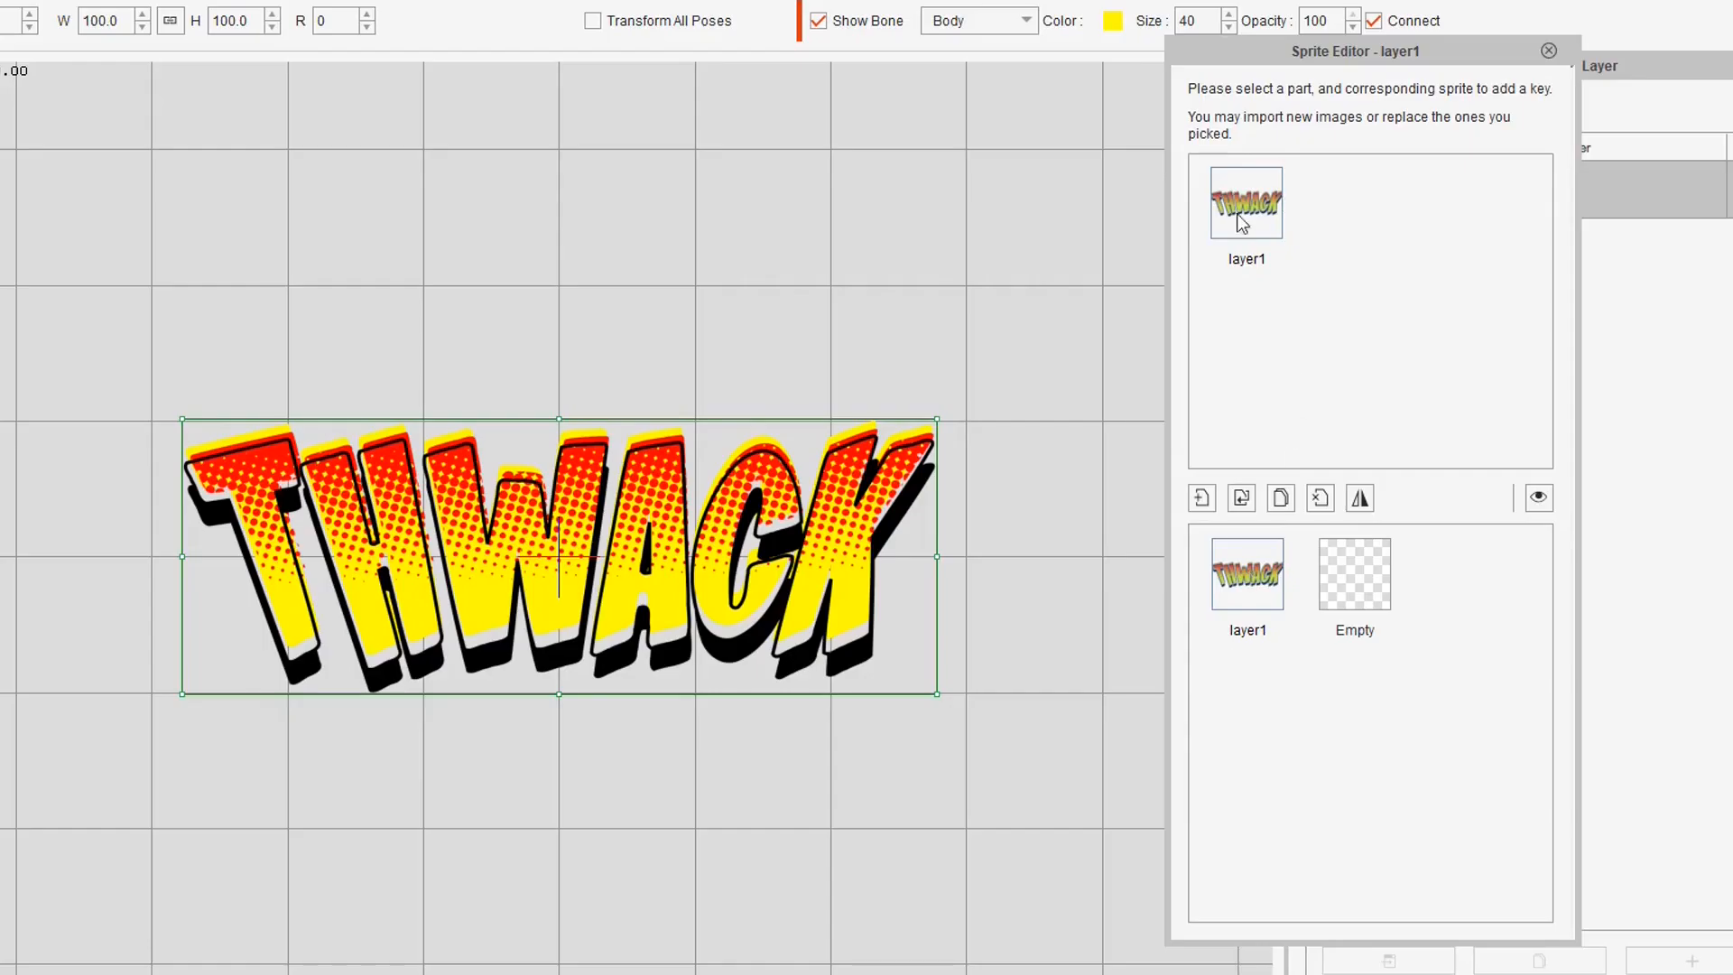
pyautogui.moveTo(371, 601); pyautogui.dragTo(697, 461)
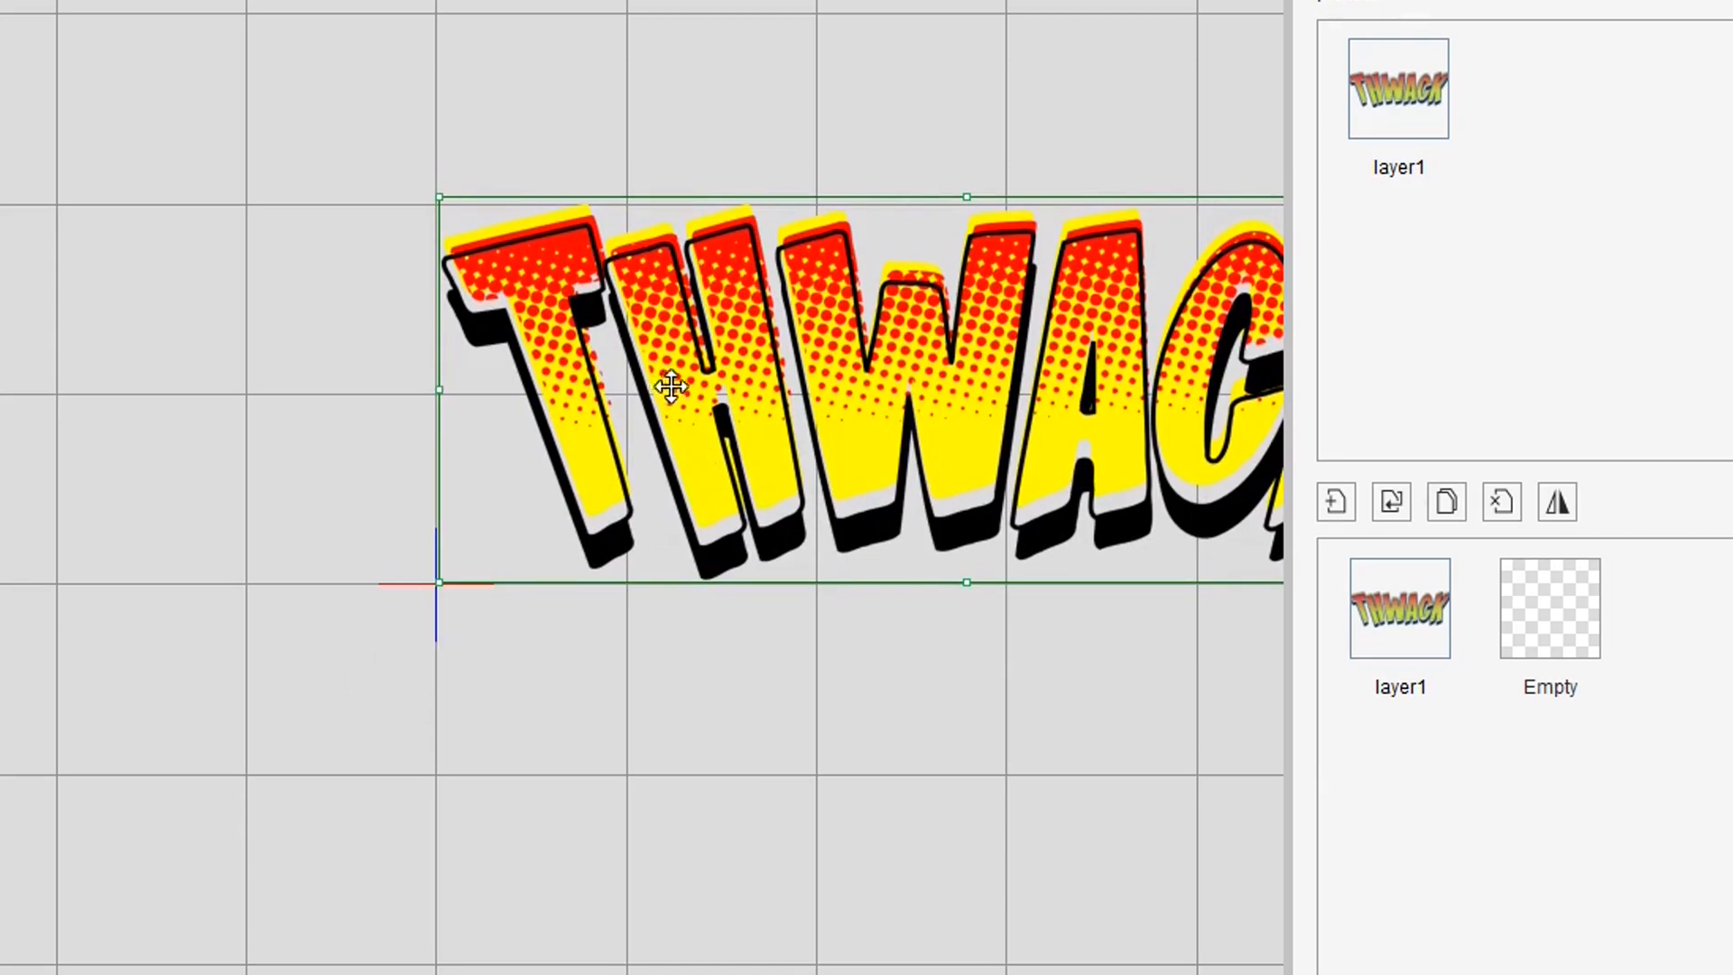
pyautogui.moveTo(677, 382); pyautogui.dragTo(675, 384)
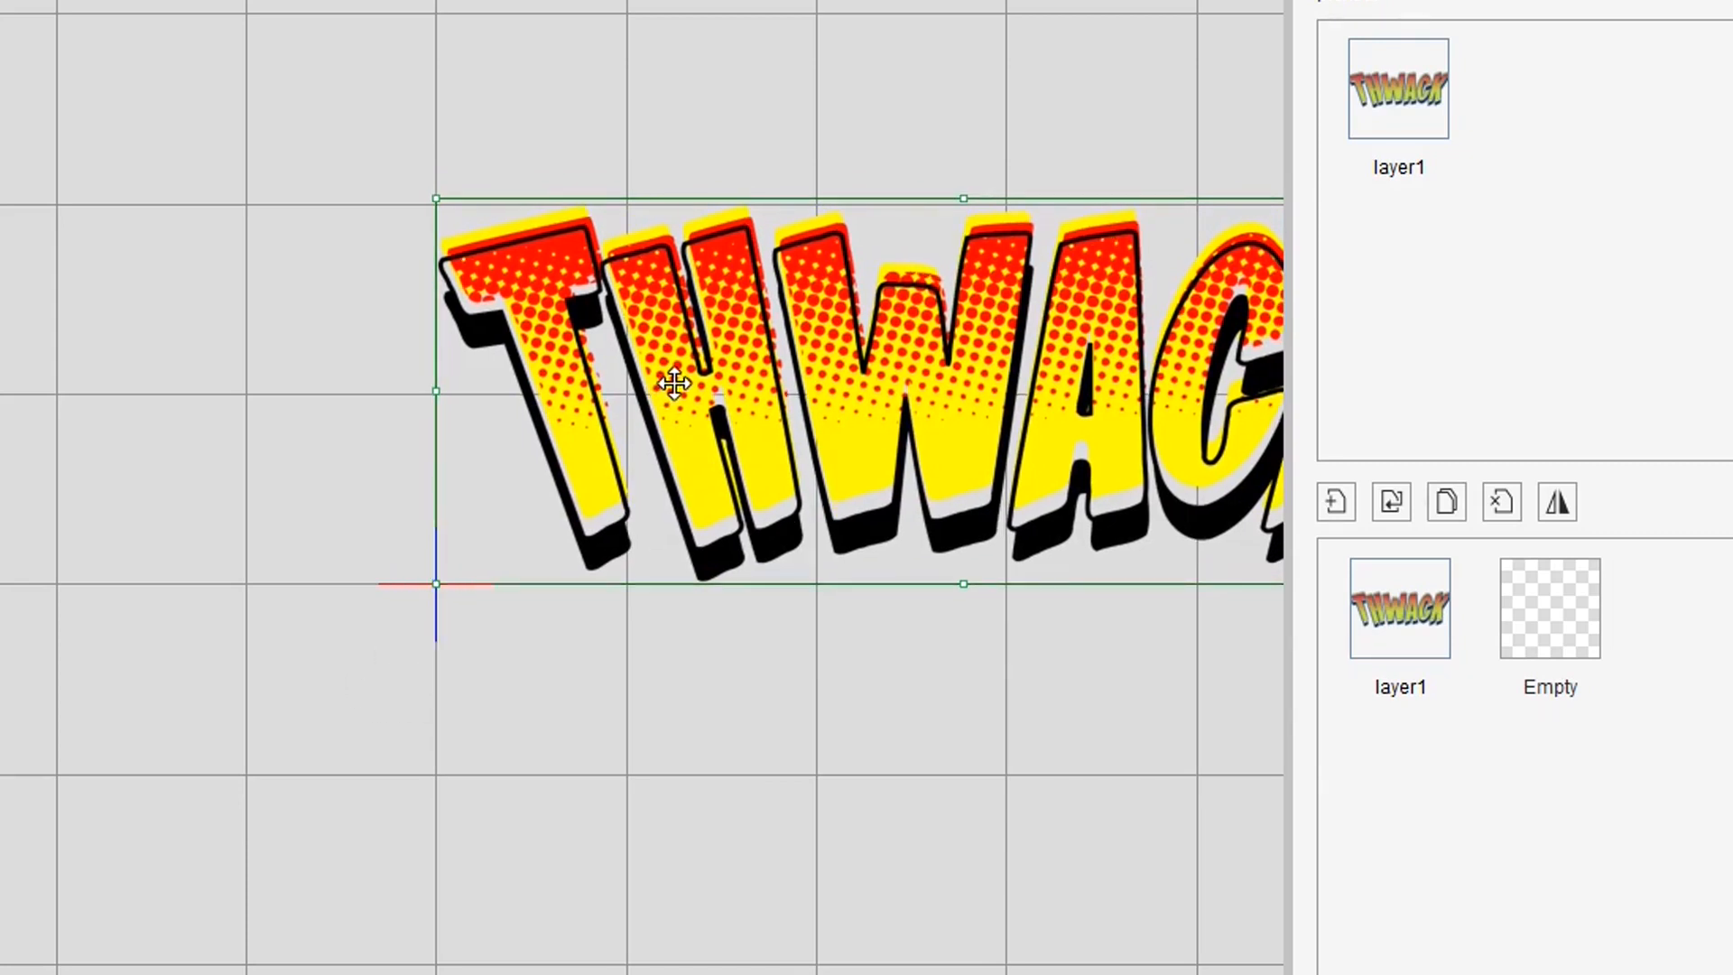
# - Rename the layer1 sprite Thwack and add Thwac.svg as a new sprite with its lower-left corner on the origin
pyautogui.moveTo(1383, 56); pyautogui.dragTo(290, 97)
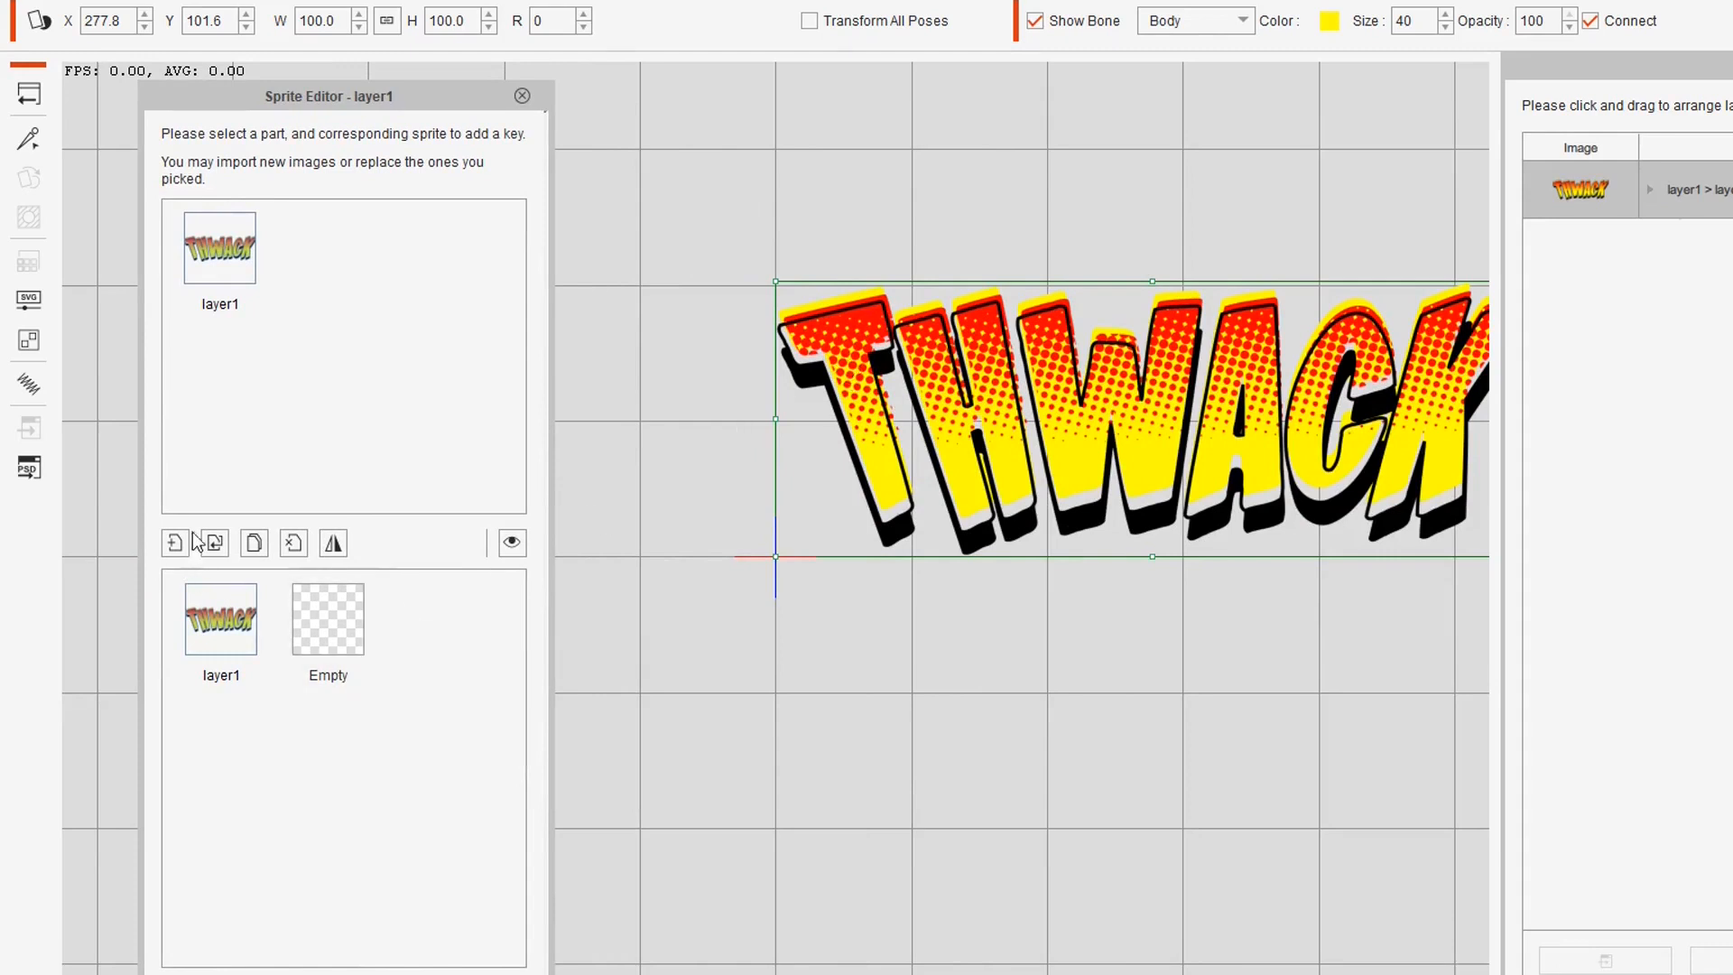
pyautogui.doubleClick(218, 677)
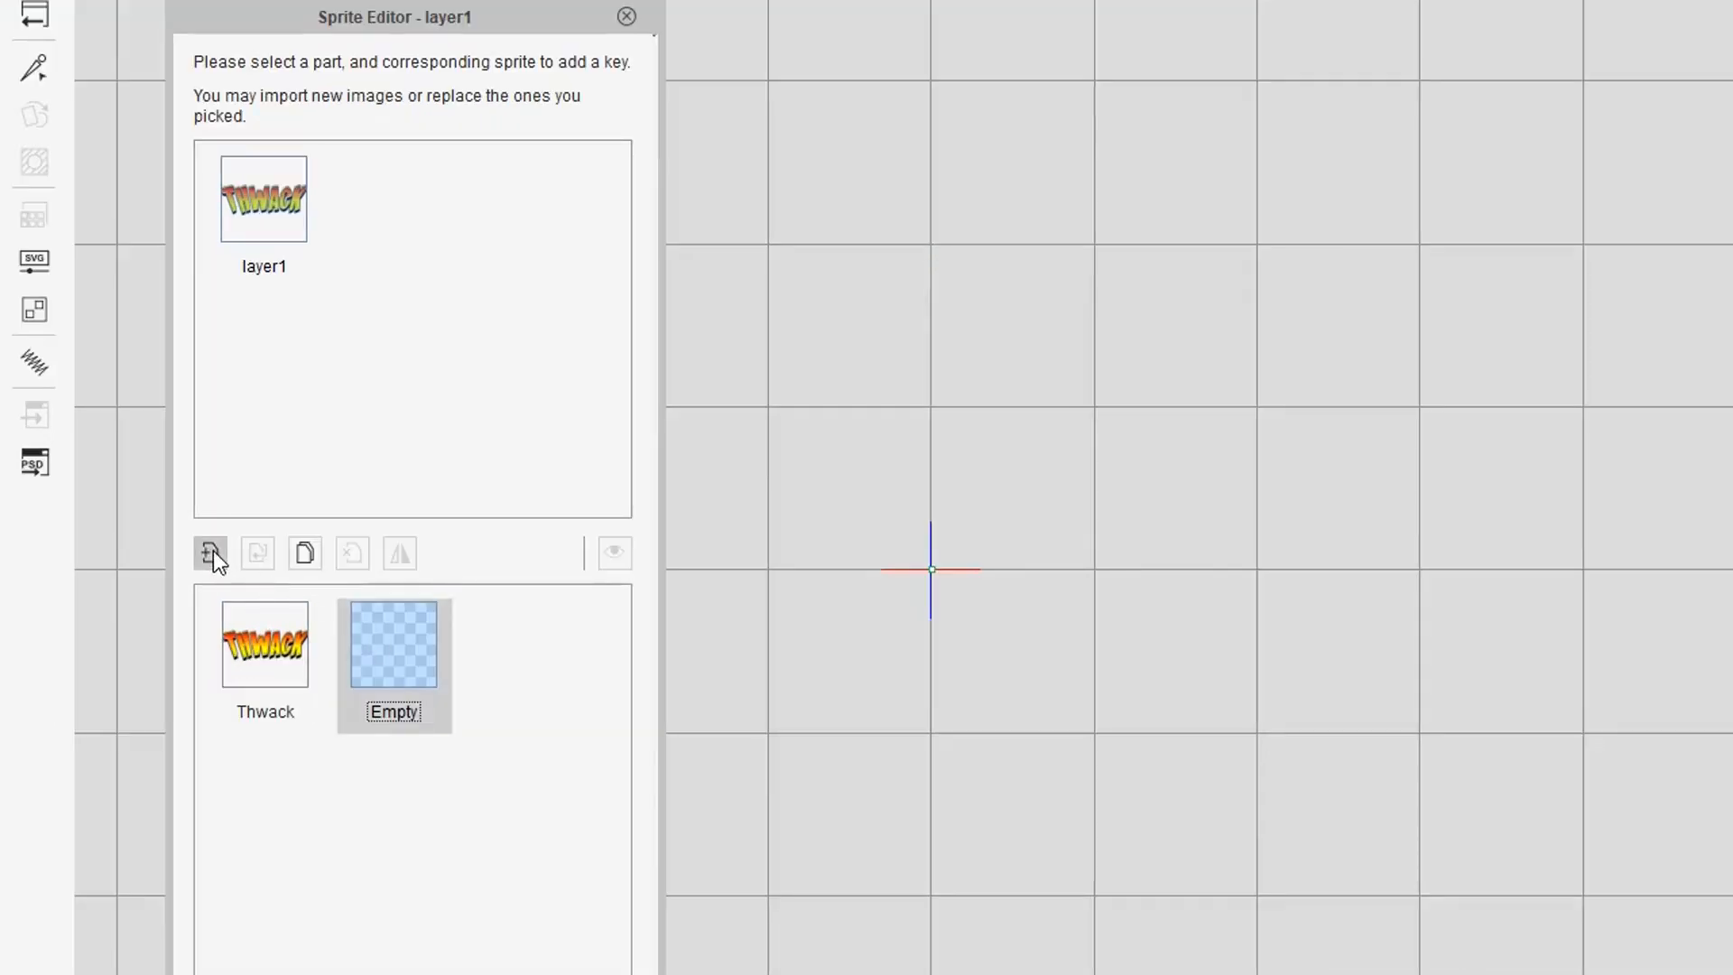
pyautogui.click(177, 543)
pyautogui.doubleClick(689, 221)
pyautogui.click(686, 308)
pyautogui.click(1080, 576)
pyautogui.moveTo(804, 485); pyautogui.dragTo(996, 459)
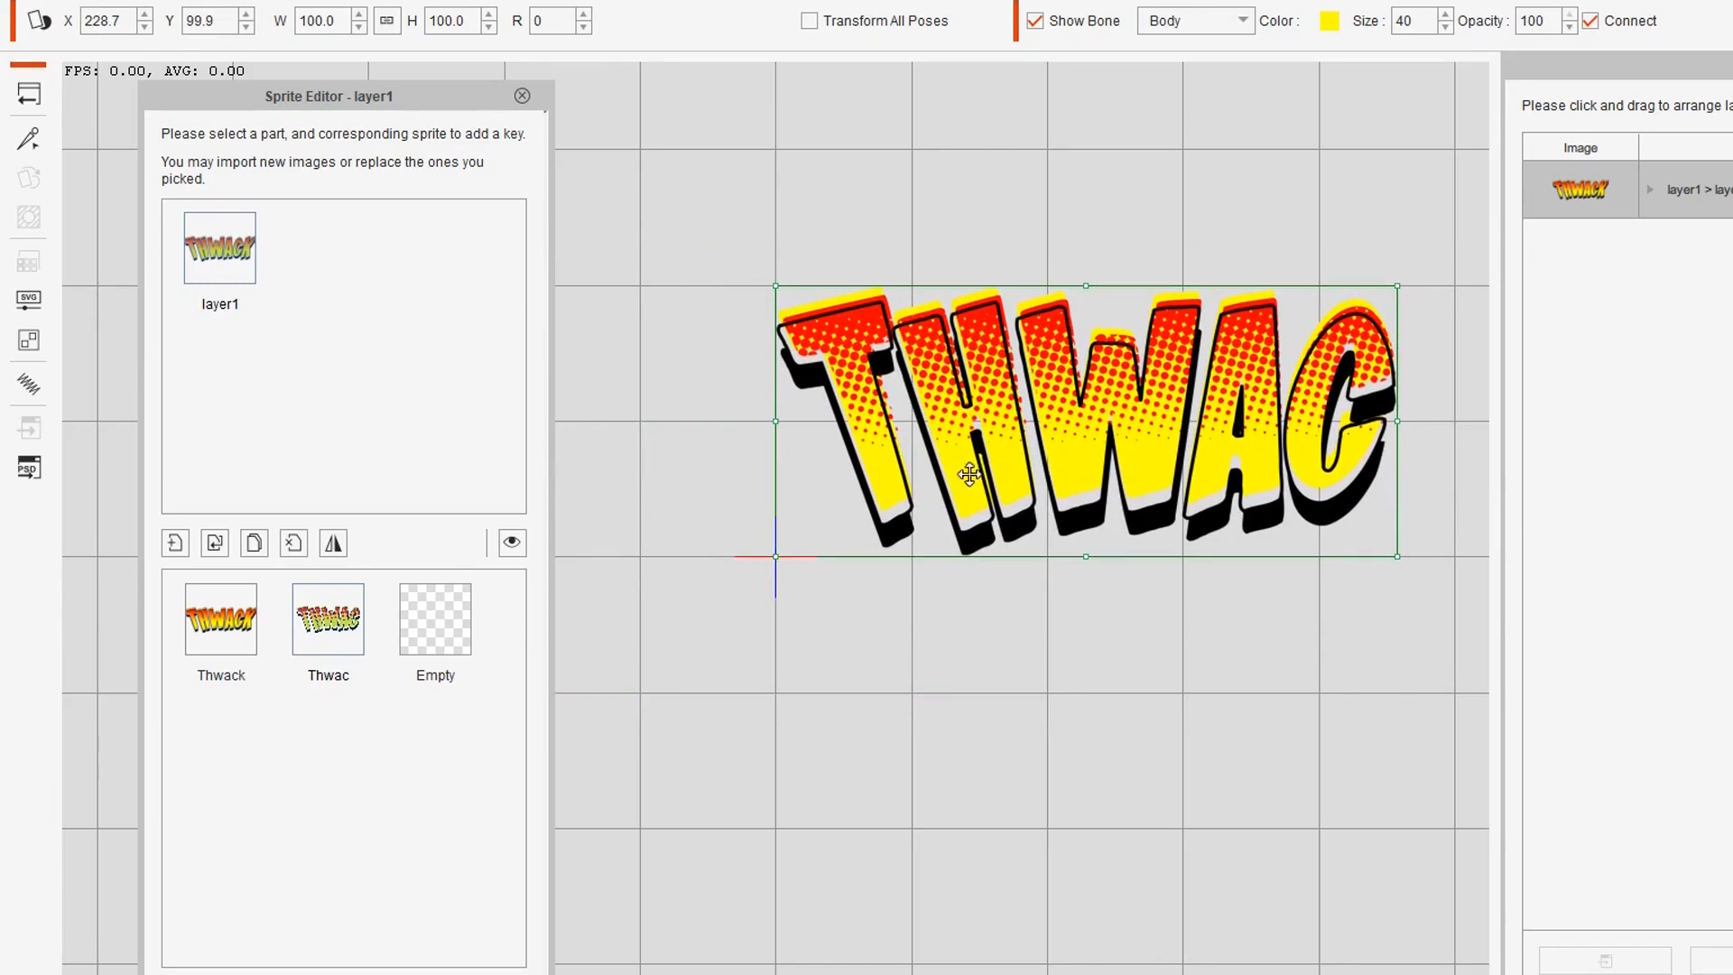
pyautogui.click(286, 626)
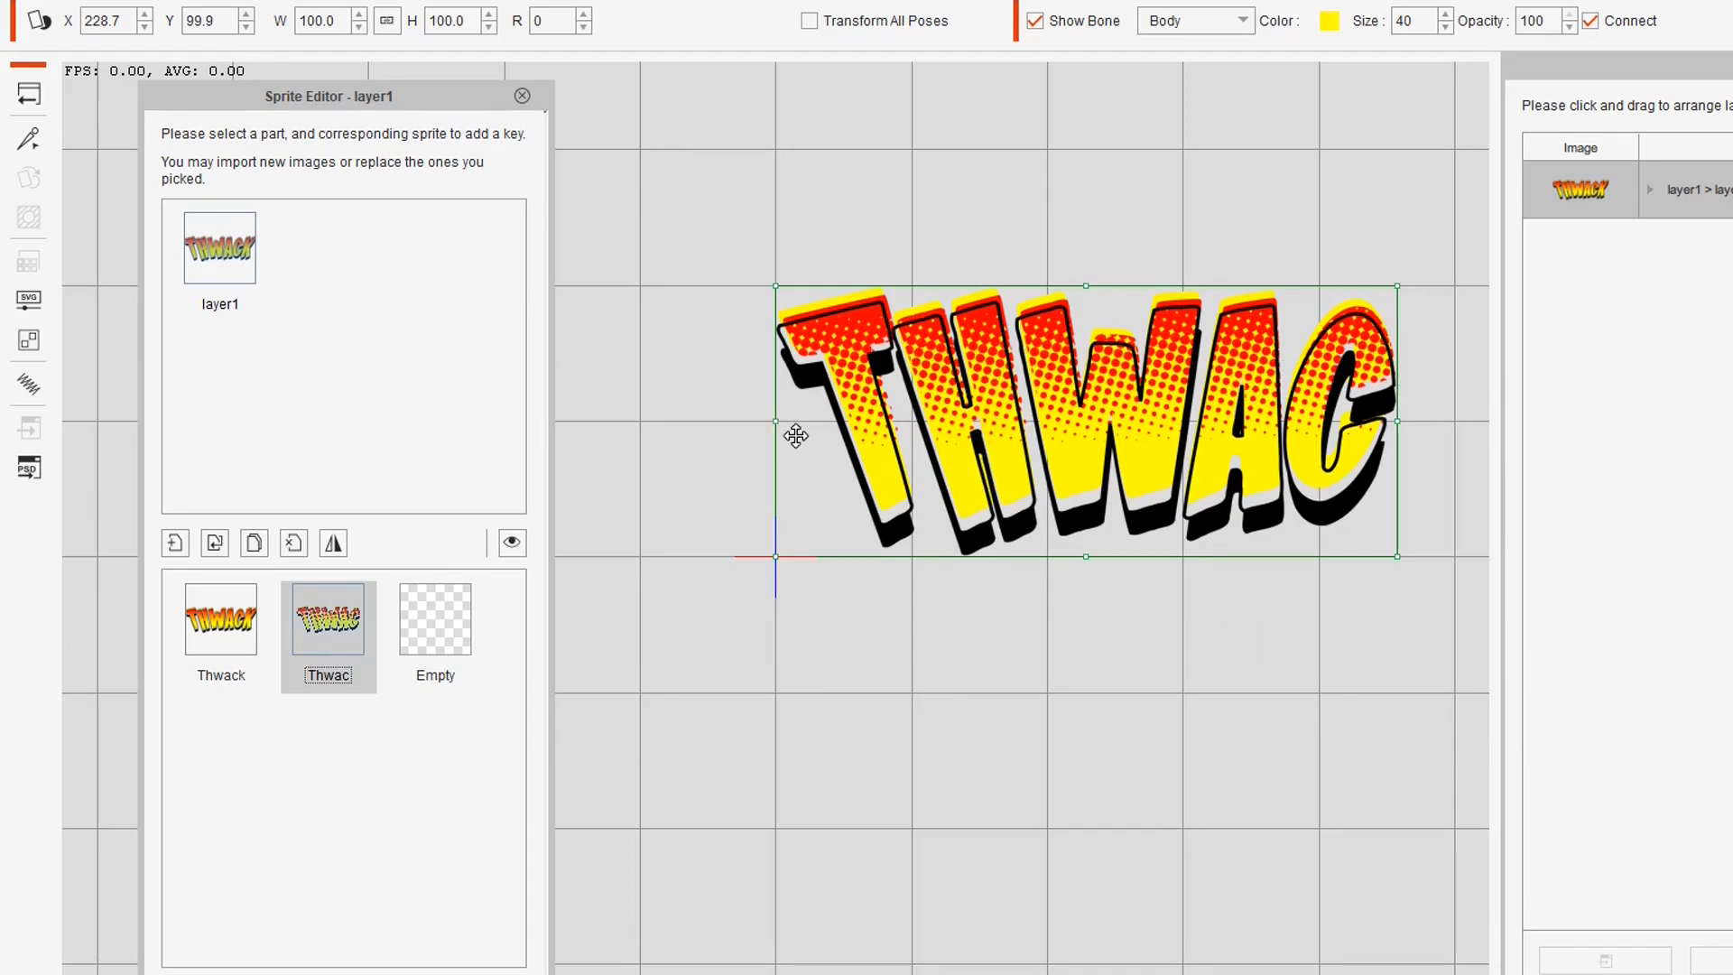
# - Add Thwa.svg and Thw.svg as new sprites, aligning each one's lower-left corner with the origin
pyautogui.click(428, 608)
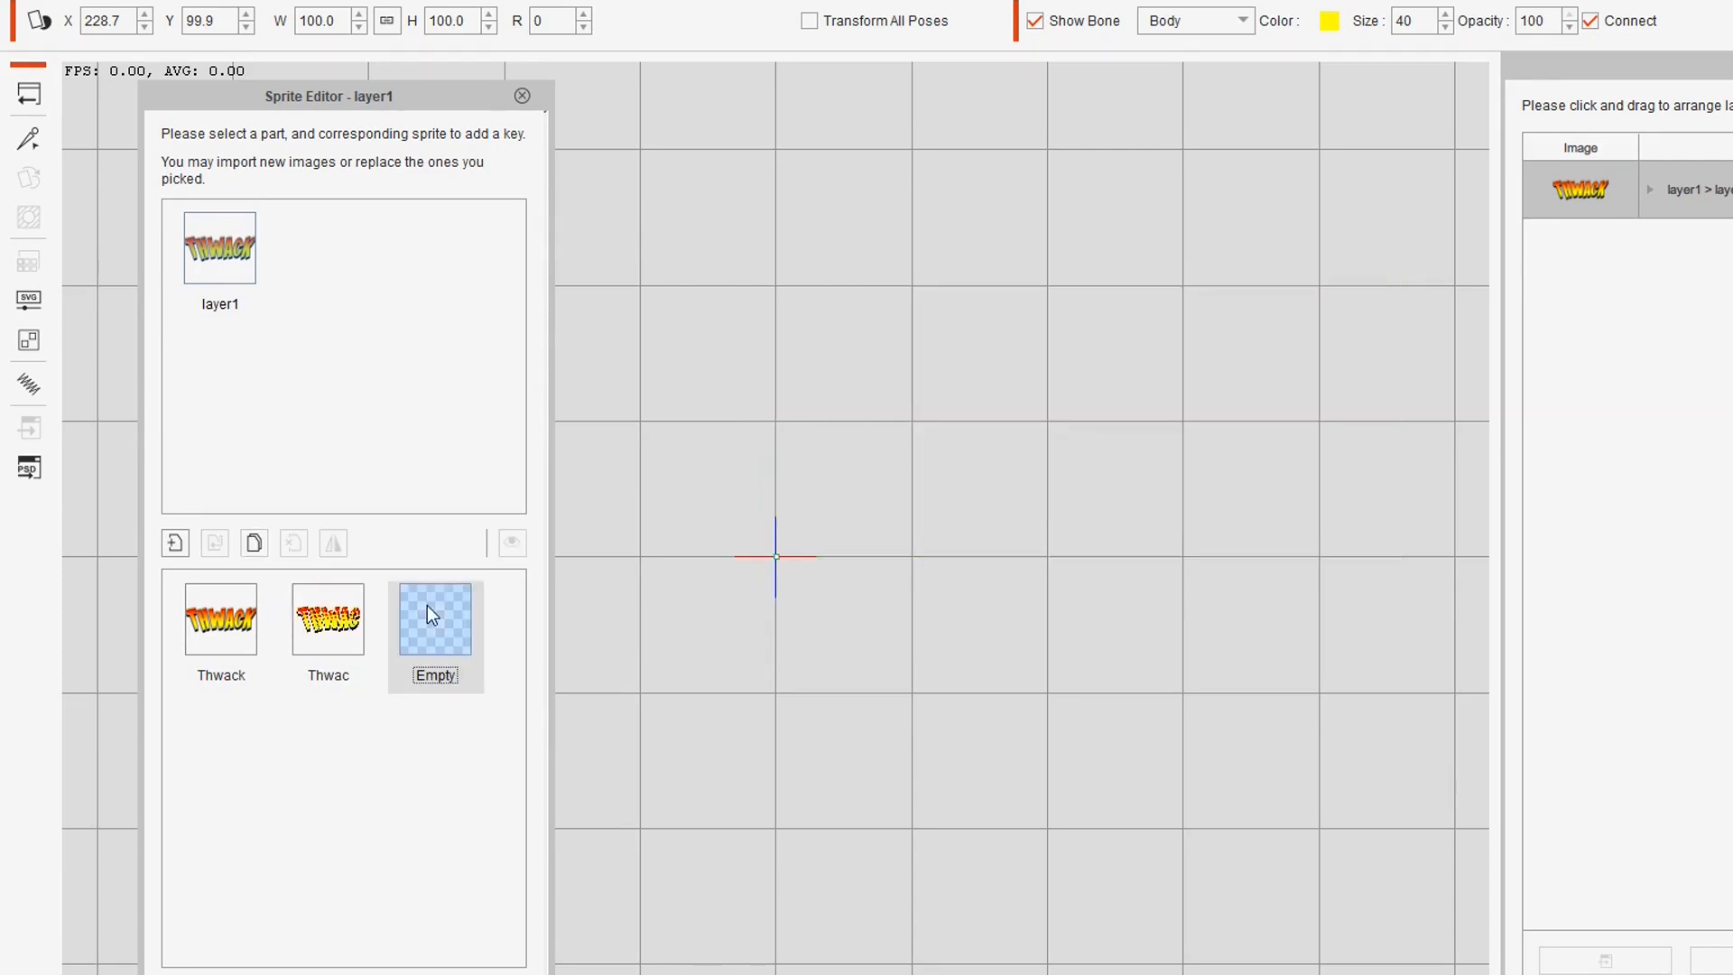
pyautogui.click(175, 542)
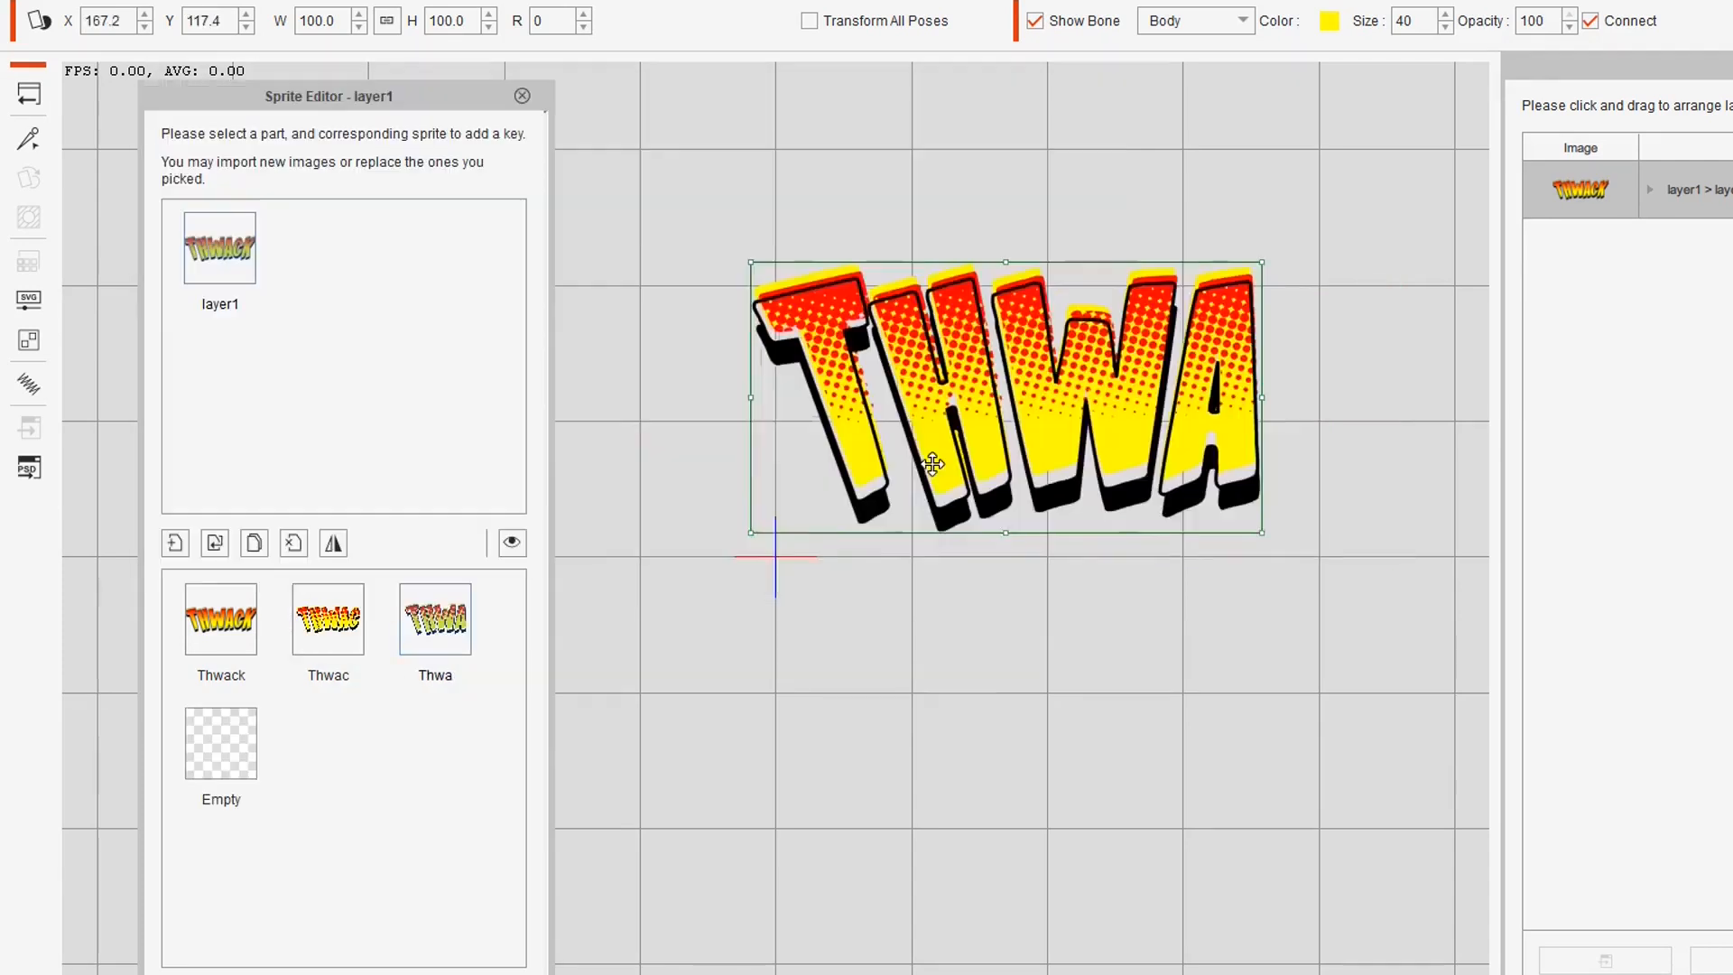
pyautogui.moveTo(932, 463); pyautogui.dragTo(953, 485)
pyautogui.click(237, 751)
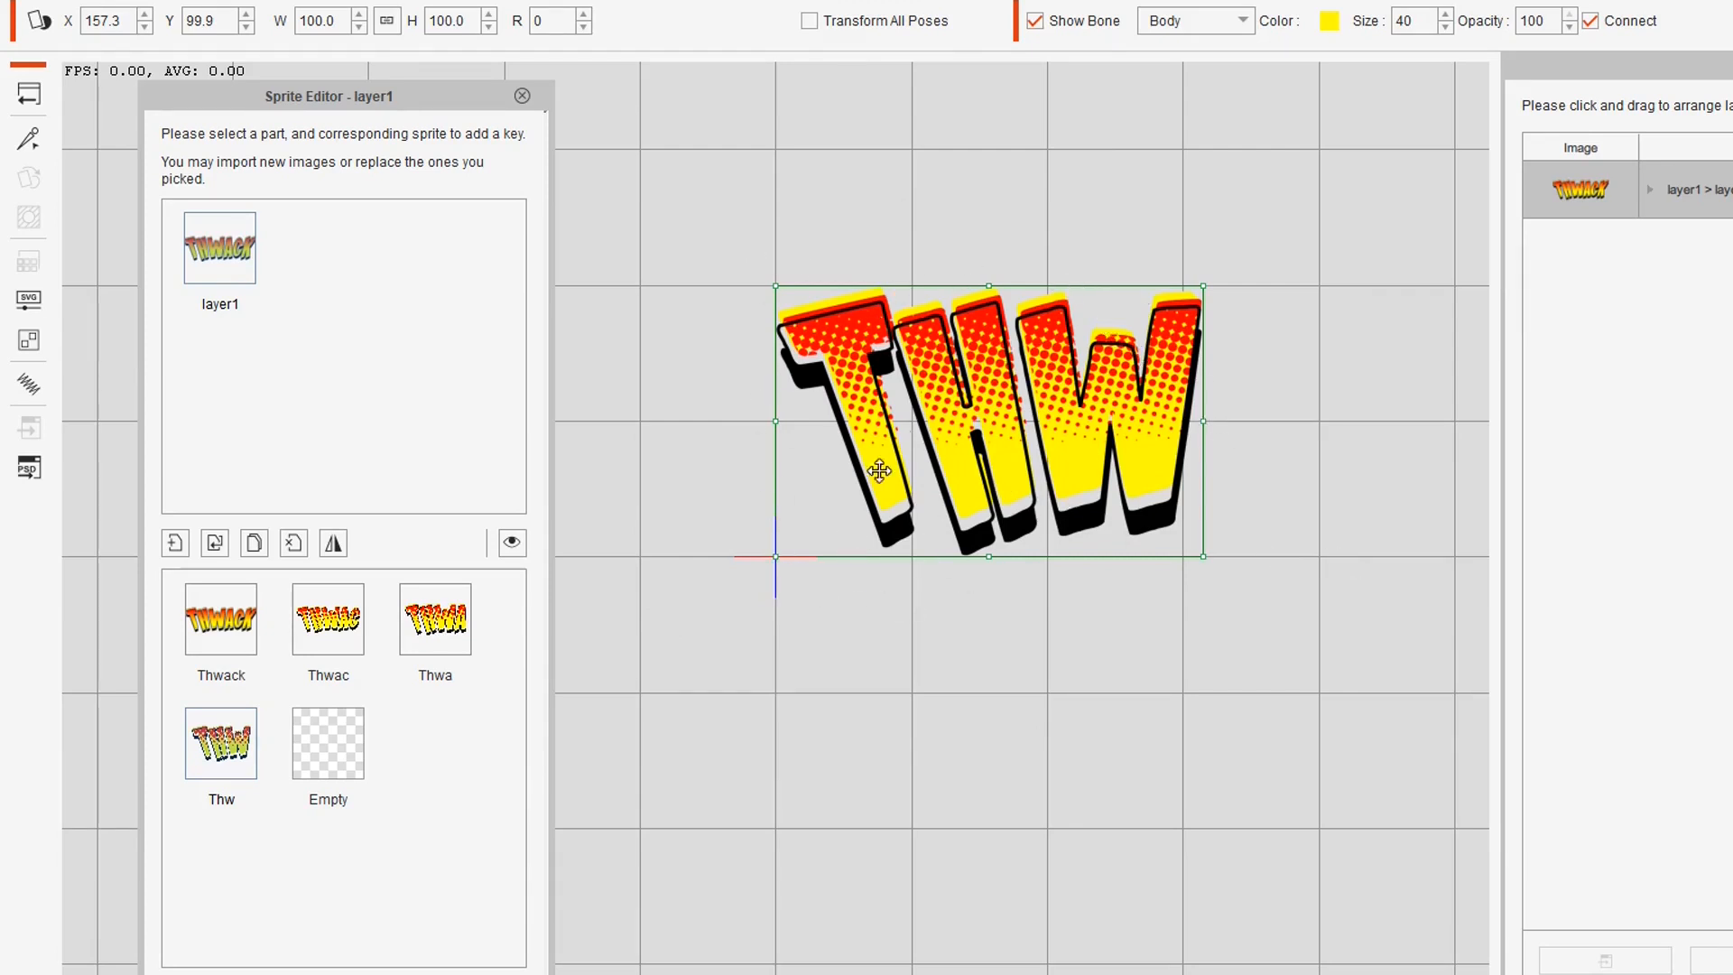
# - Add Th.svg and T.svg from the Thwack folder as sprites, placing each one's lower-left corner on the origin
pyautogui.click(327, 743)
pyautogui.click(173, 551)
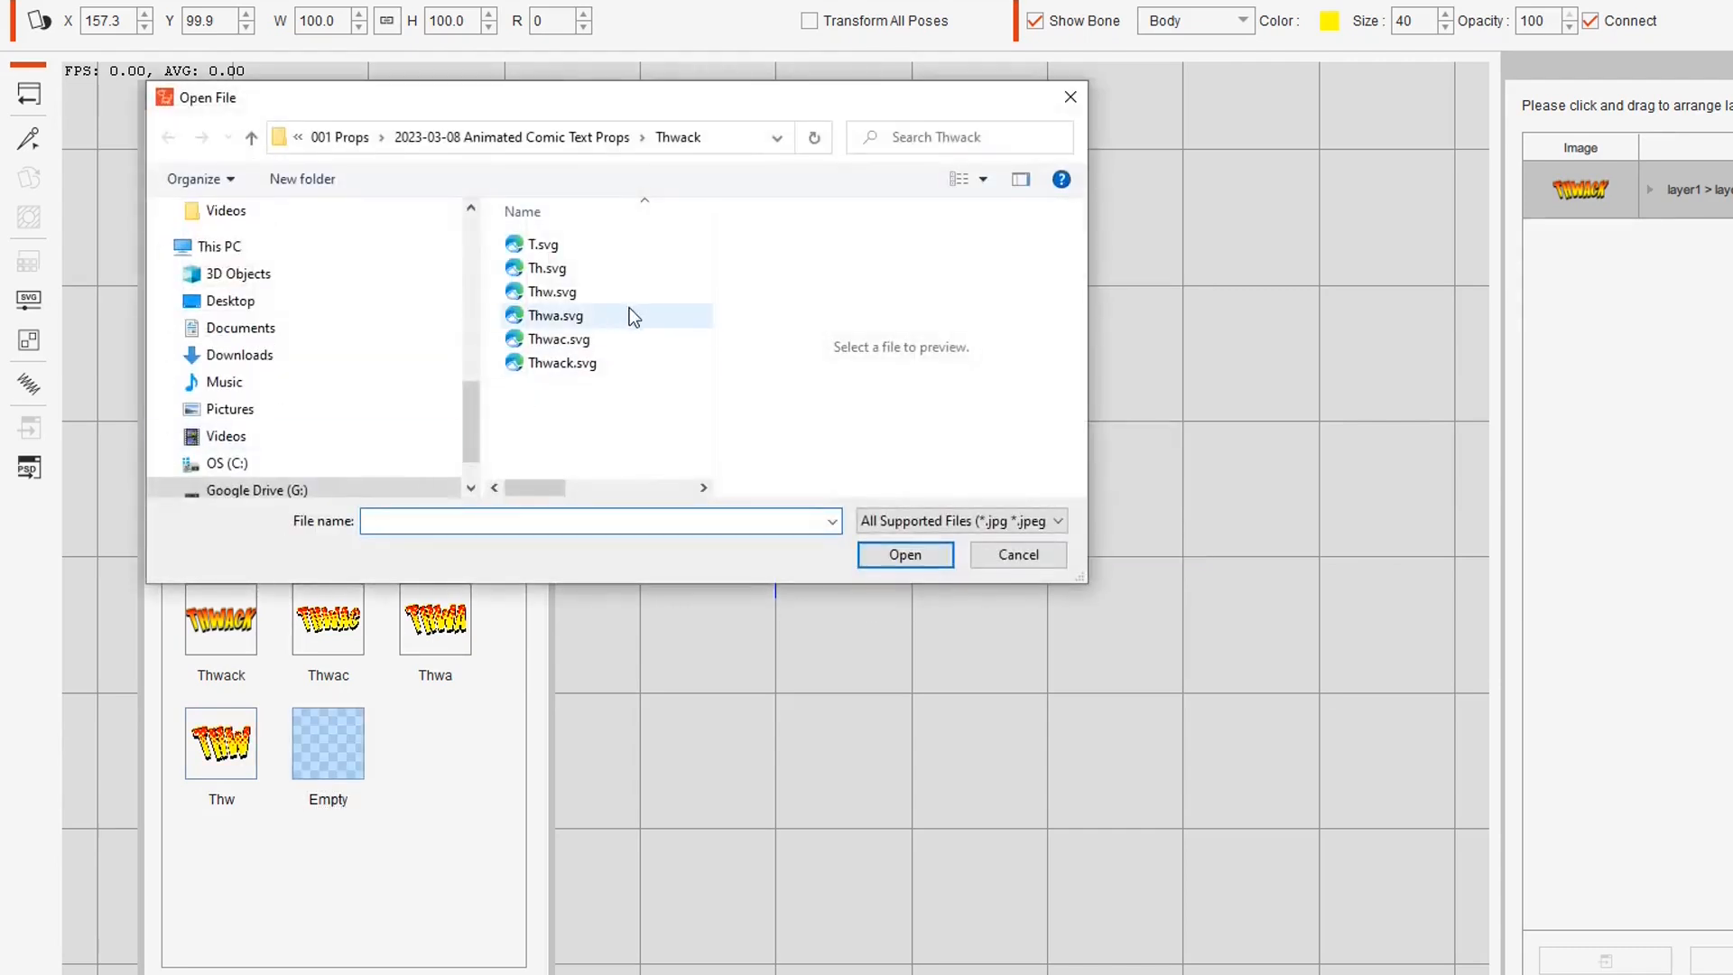
pyautogui.click(546, 269)
pyautogui.click(906, 555)
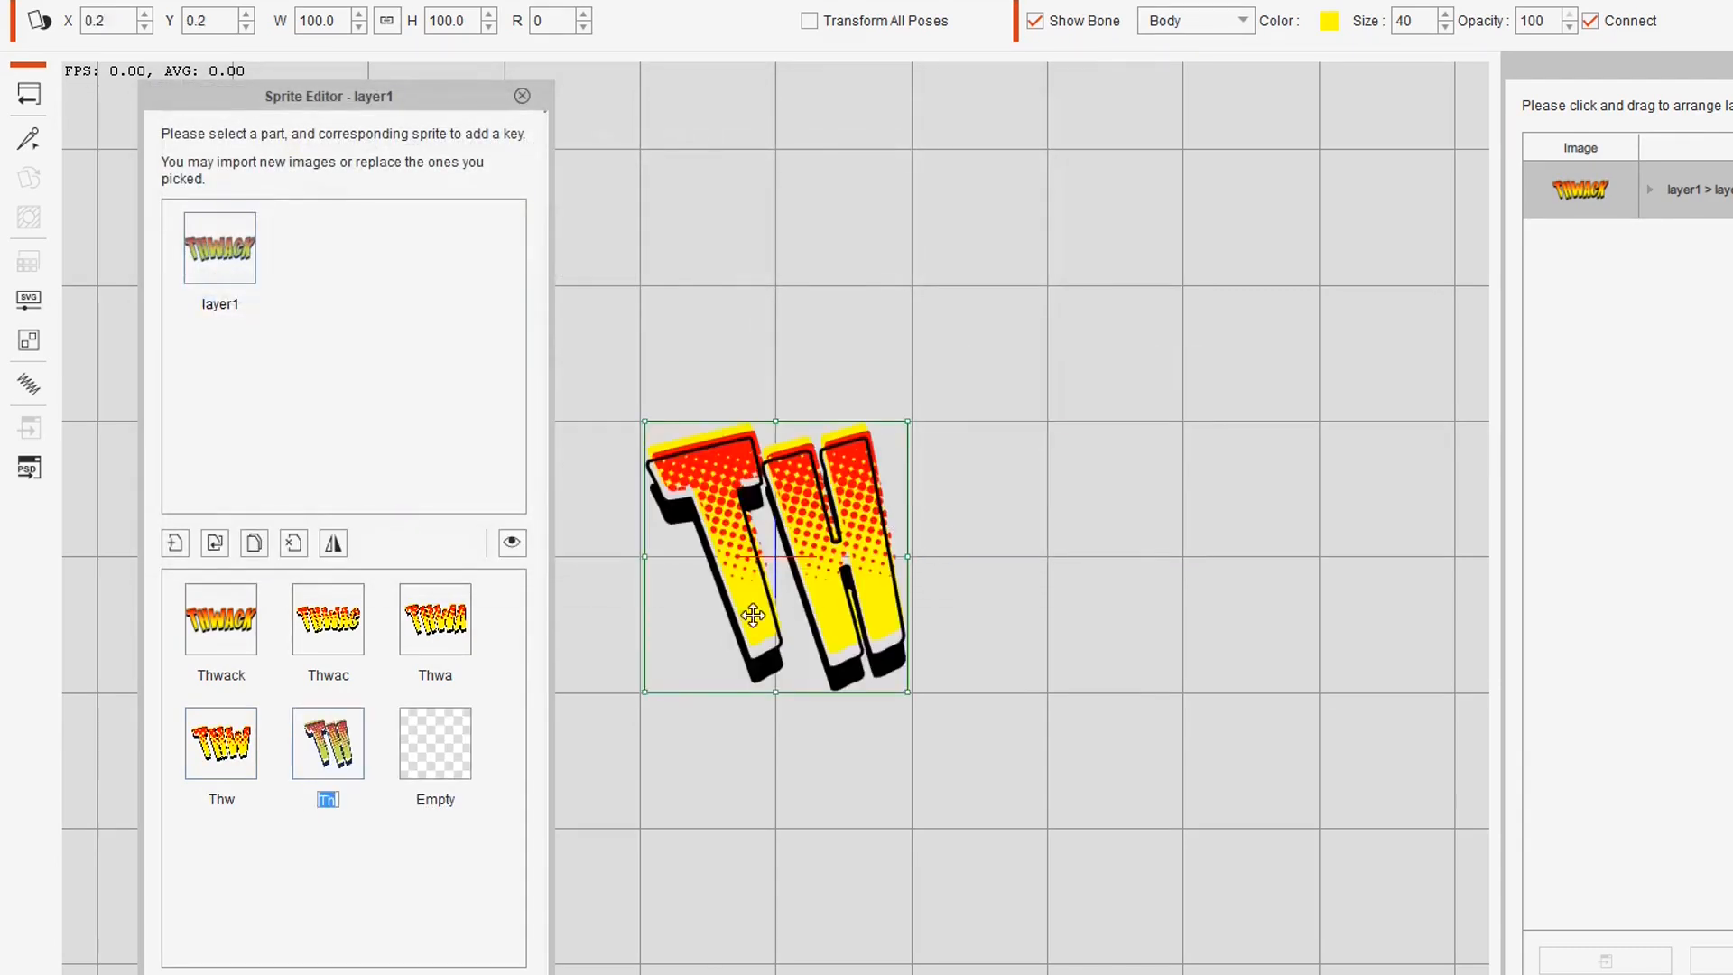
pyautogui.moveTo(727, 626); pyautogui.dragTo(860, 495)
pyautogui.click(428, 740)
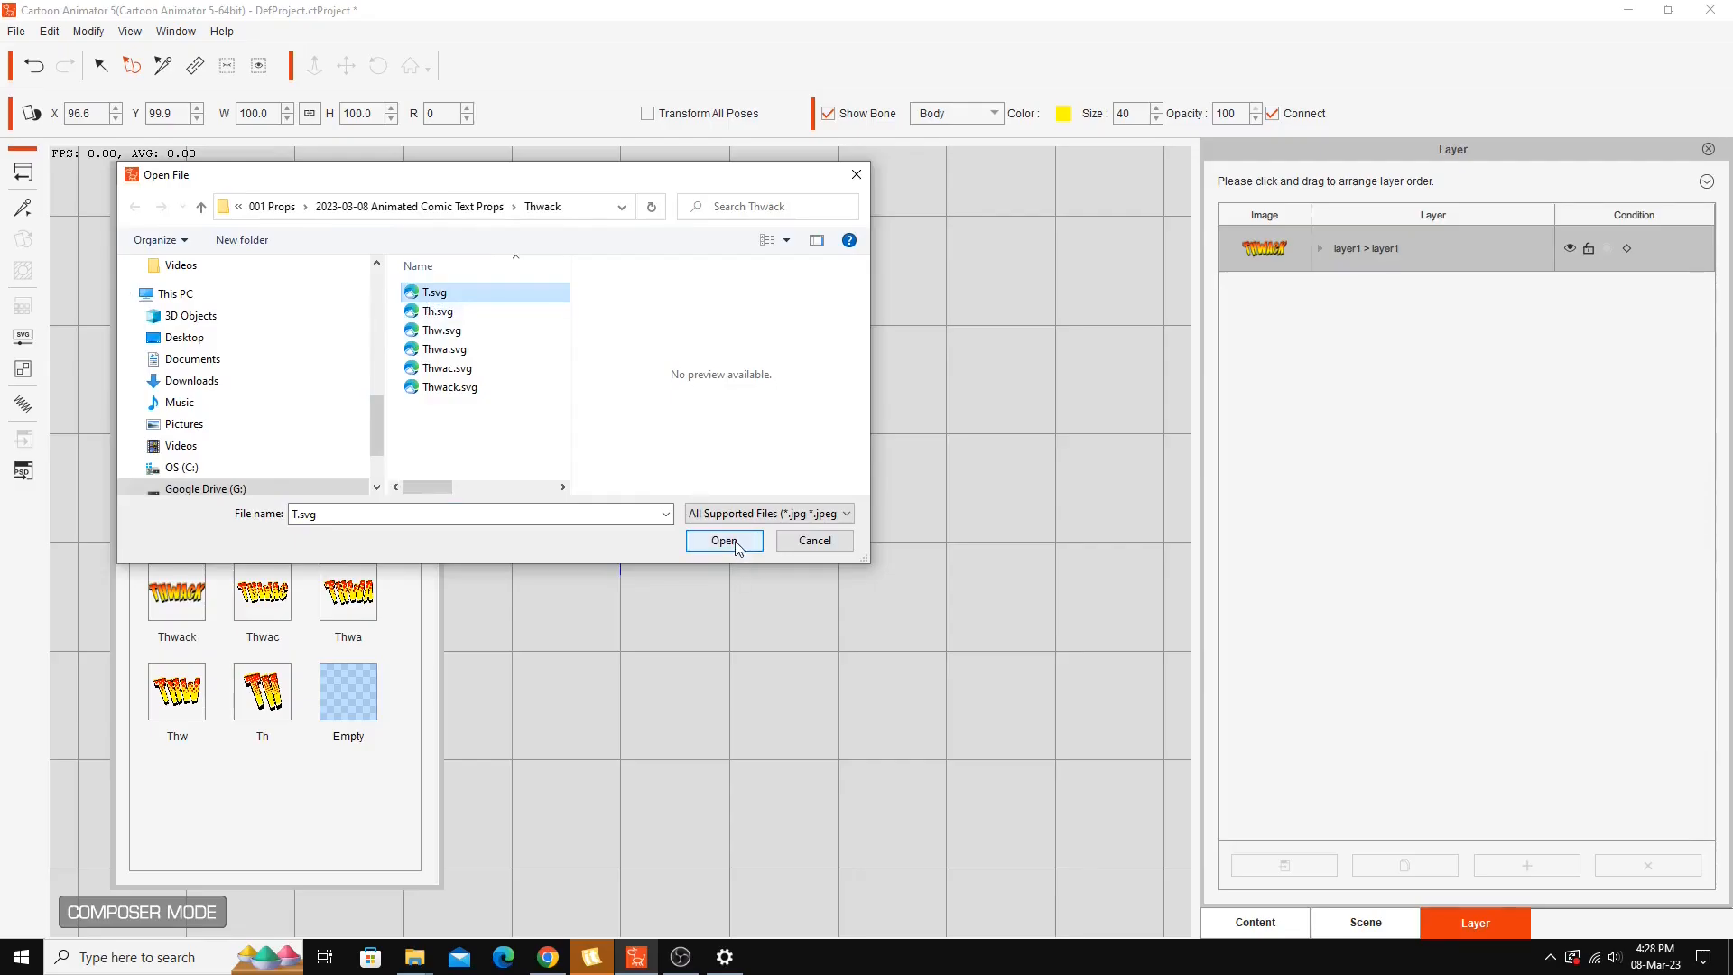
pyautogui.click(735, 545)
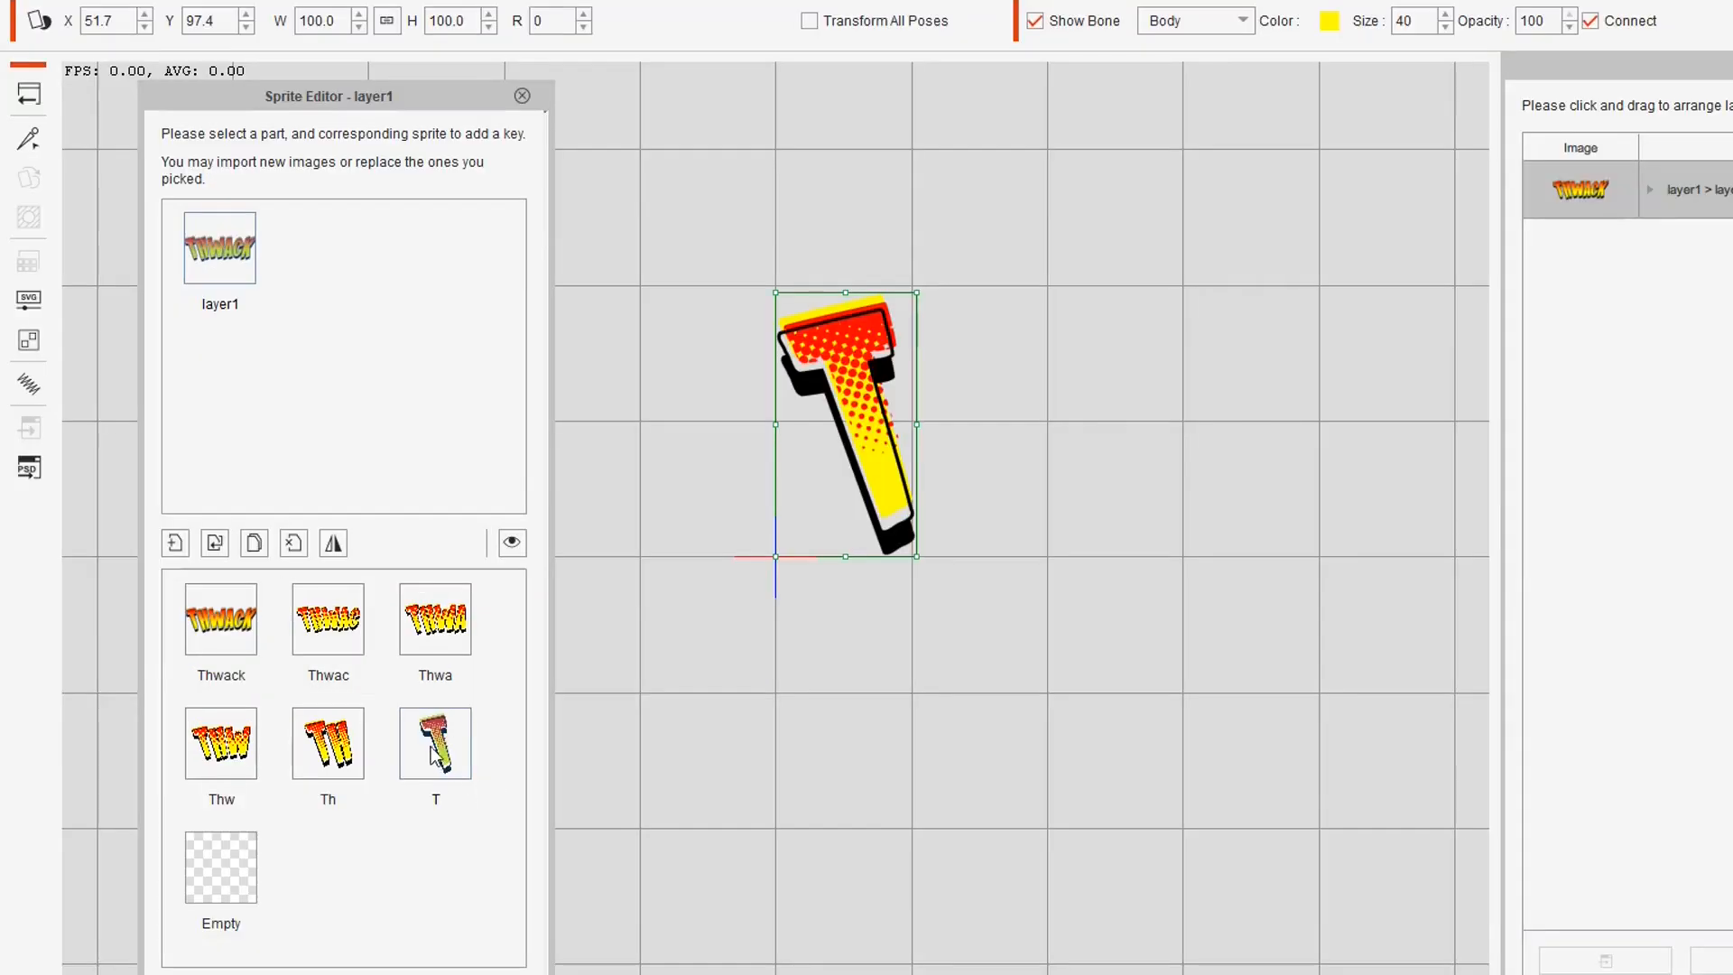
# - Check the alignment of the sprites from Th to Thwack, keep Thwack active and return from the composer to the stage
pyautogui.click(332, 758)
pyautogui.click(221, 744)
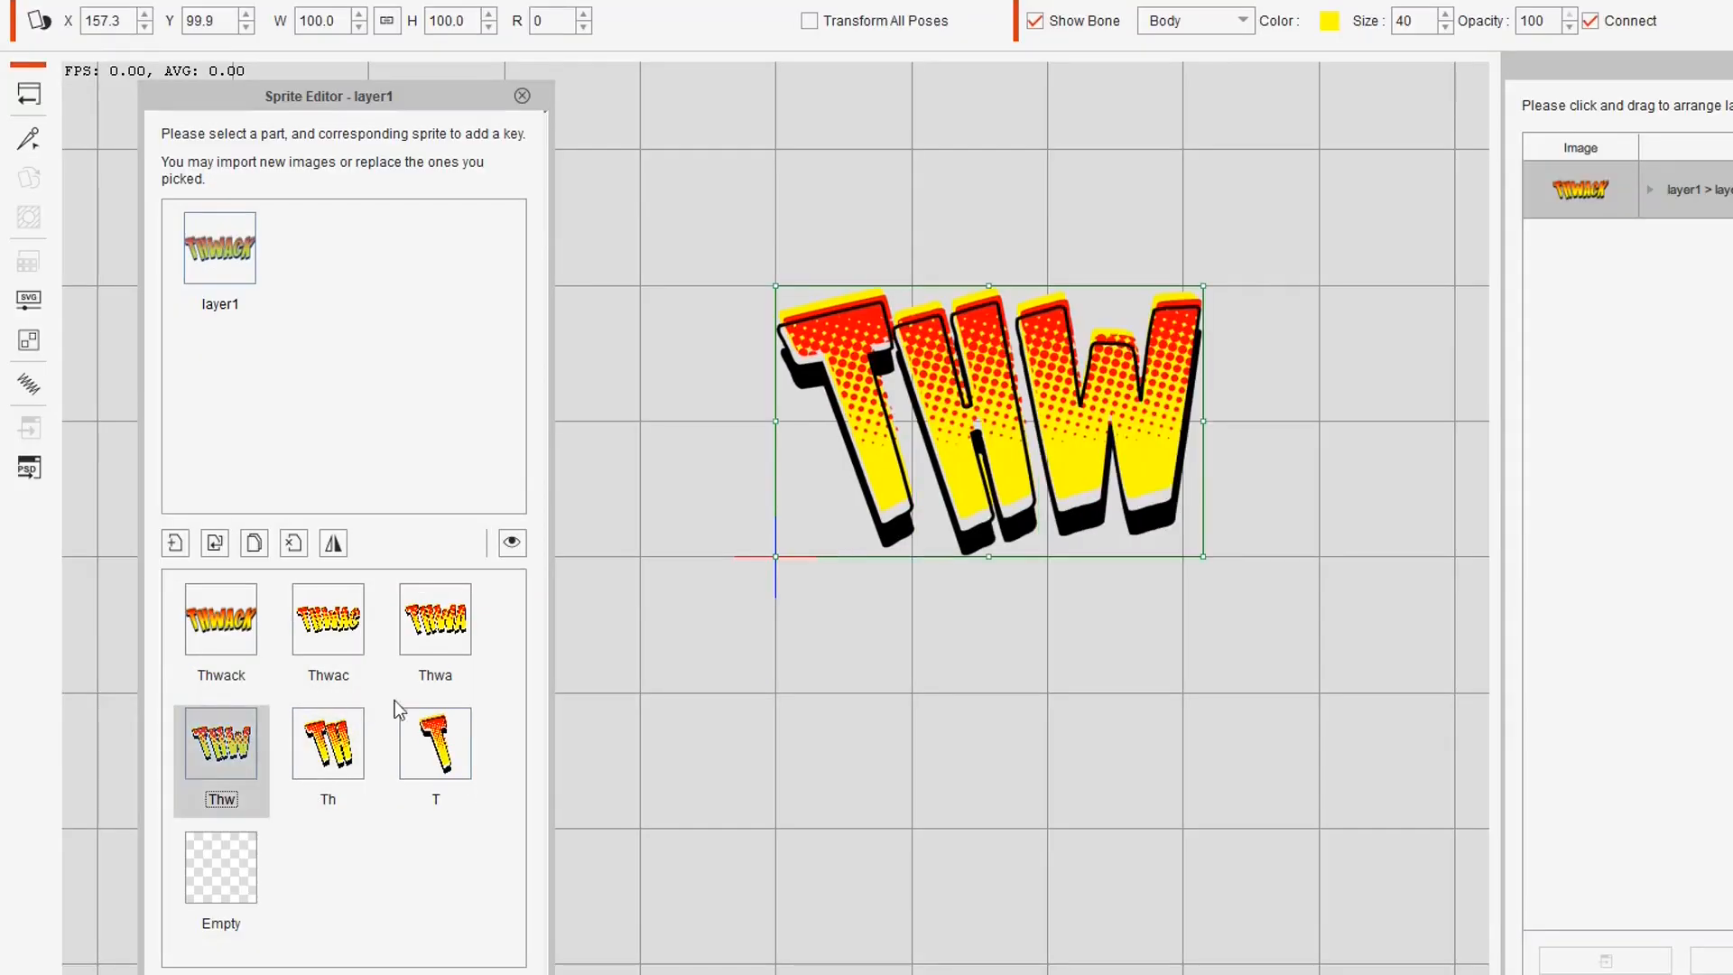
pyautogui.click(437, 621)
pyautogui.click(332, 622)
pyautogui.click(239, 622)
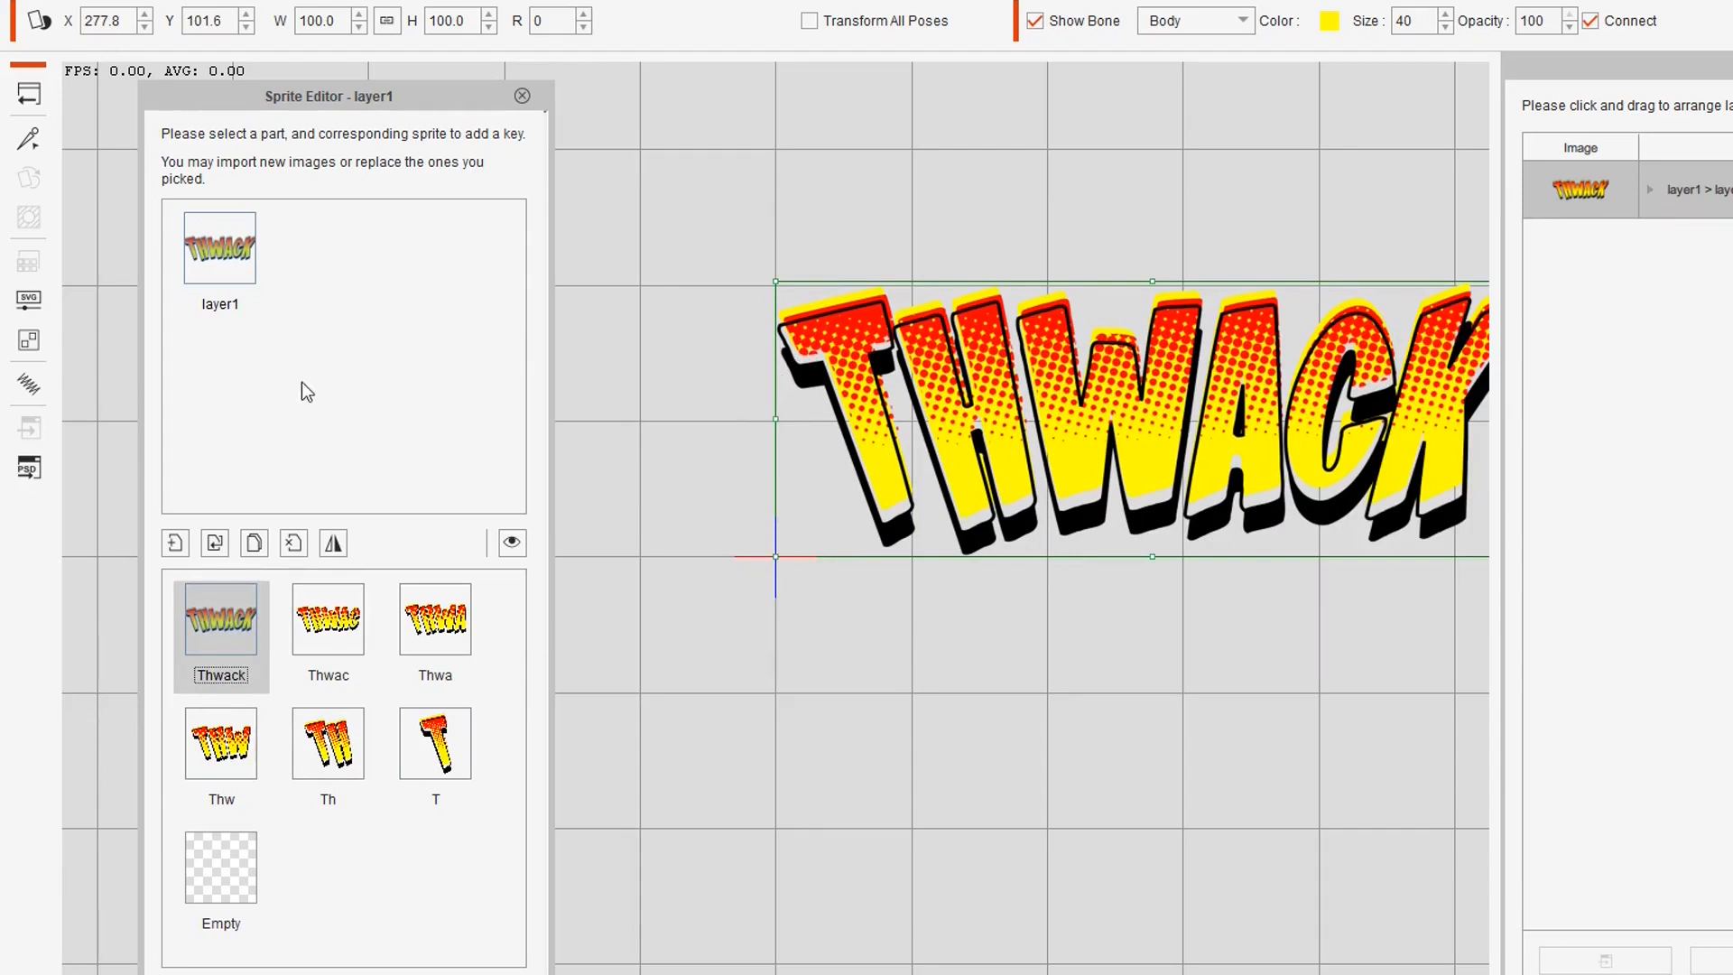
pyautogui.click(524, 95)
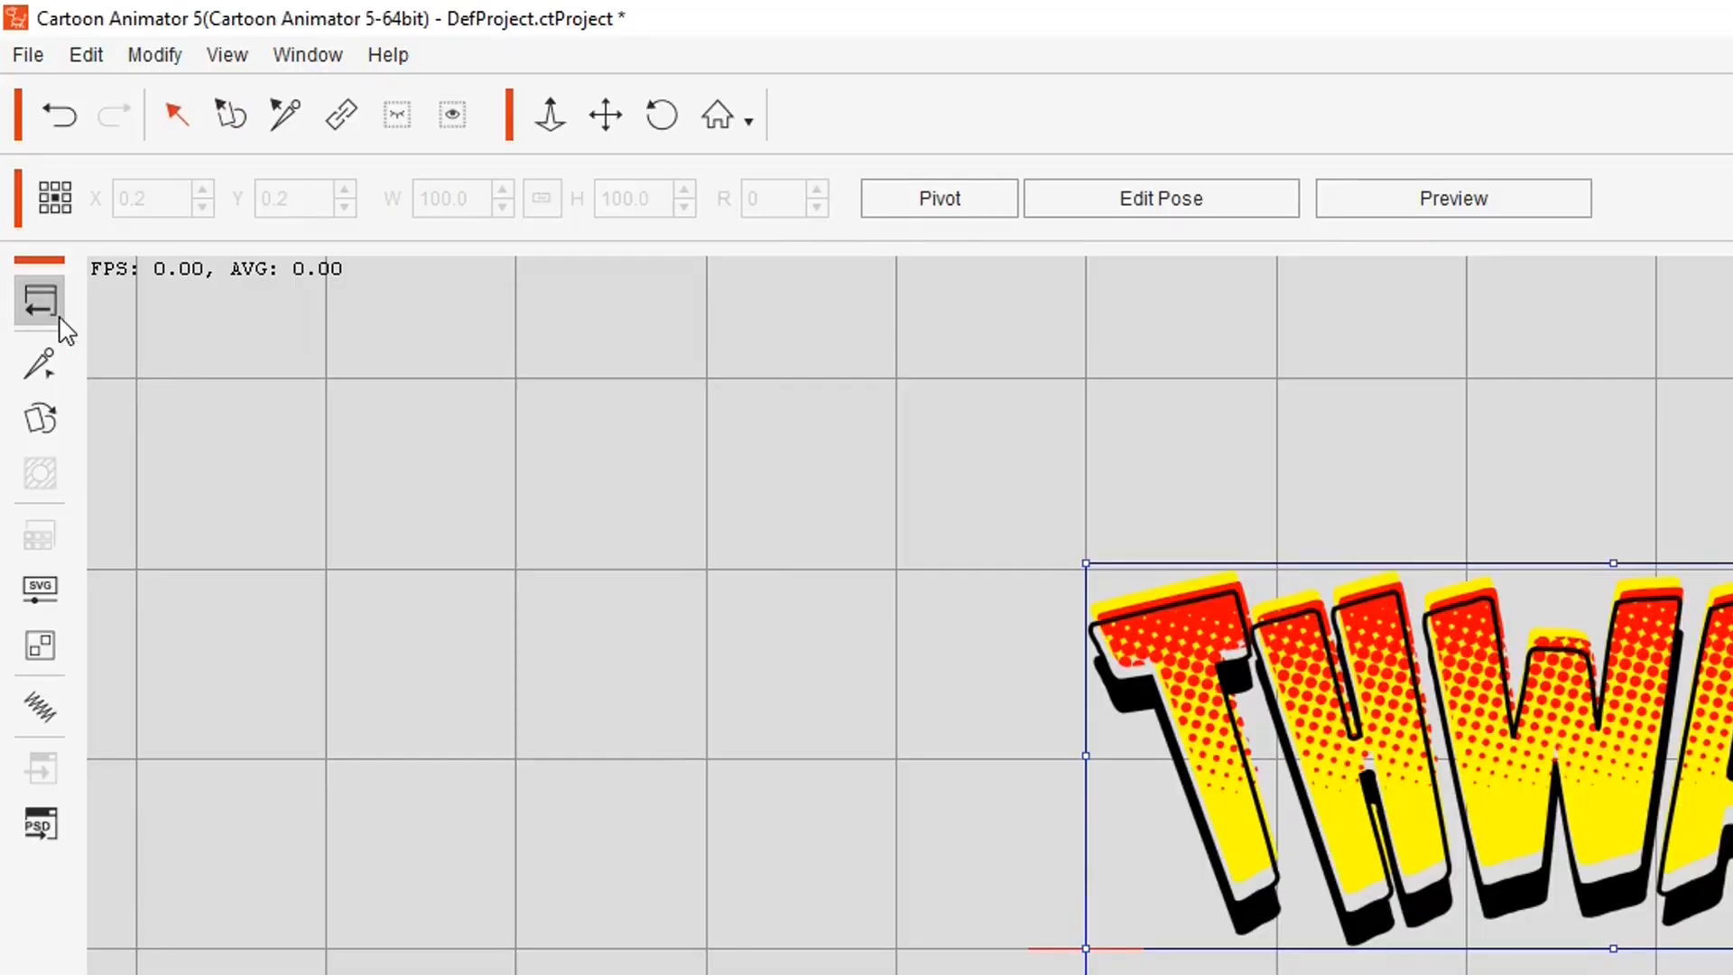
pyautogui.click(57, 315)
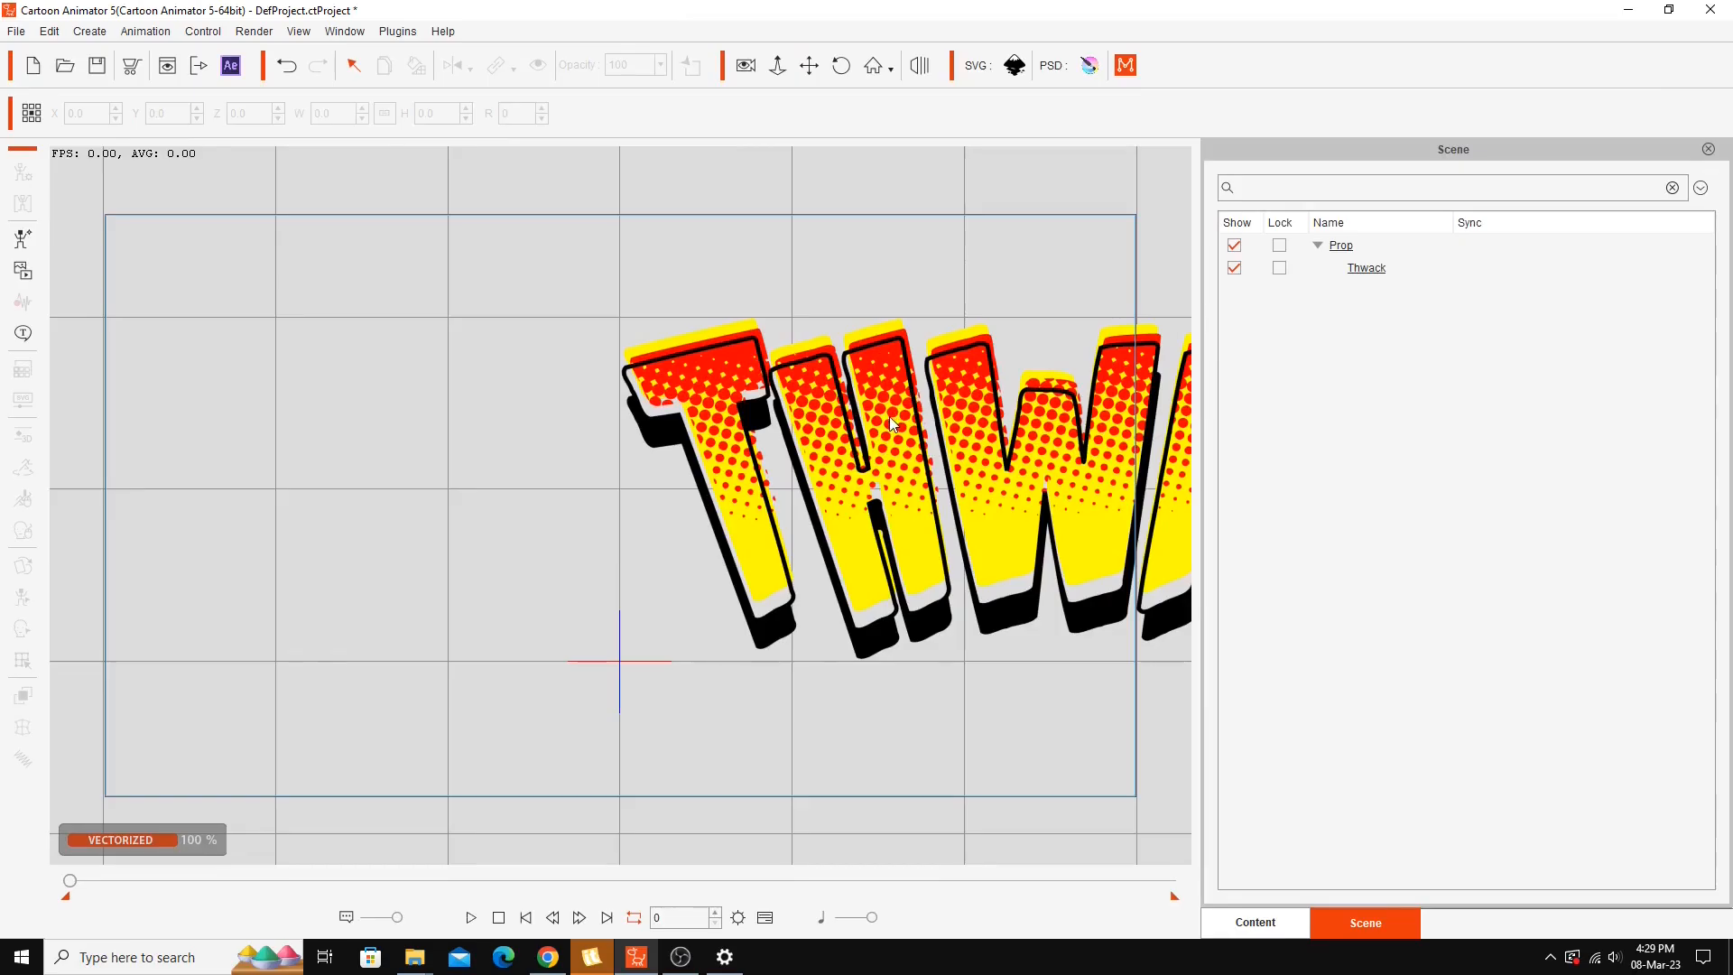
# - Move the Thwack prop to about X -263, Y 24 so the whole word fits on the stage
pyautogui.click(892, 425)
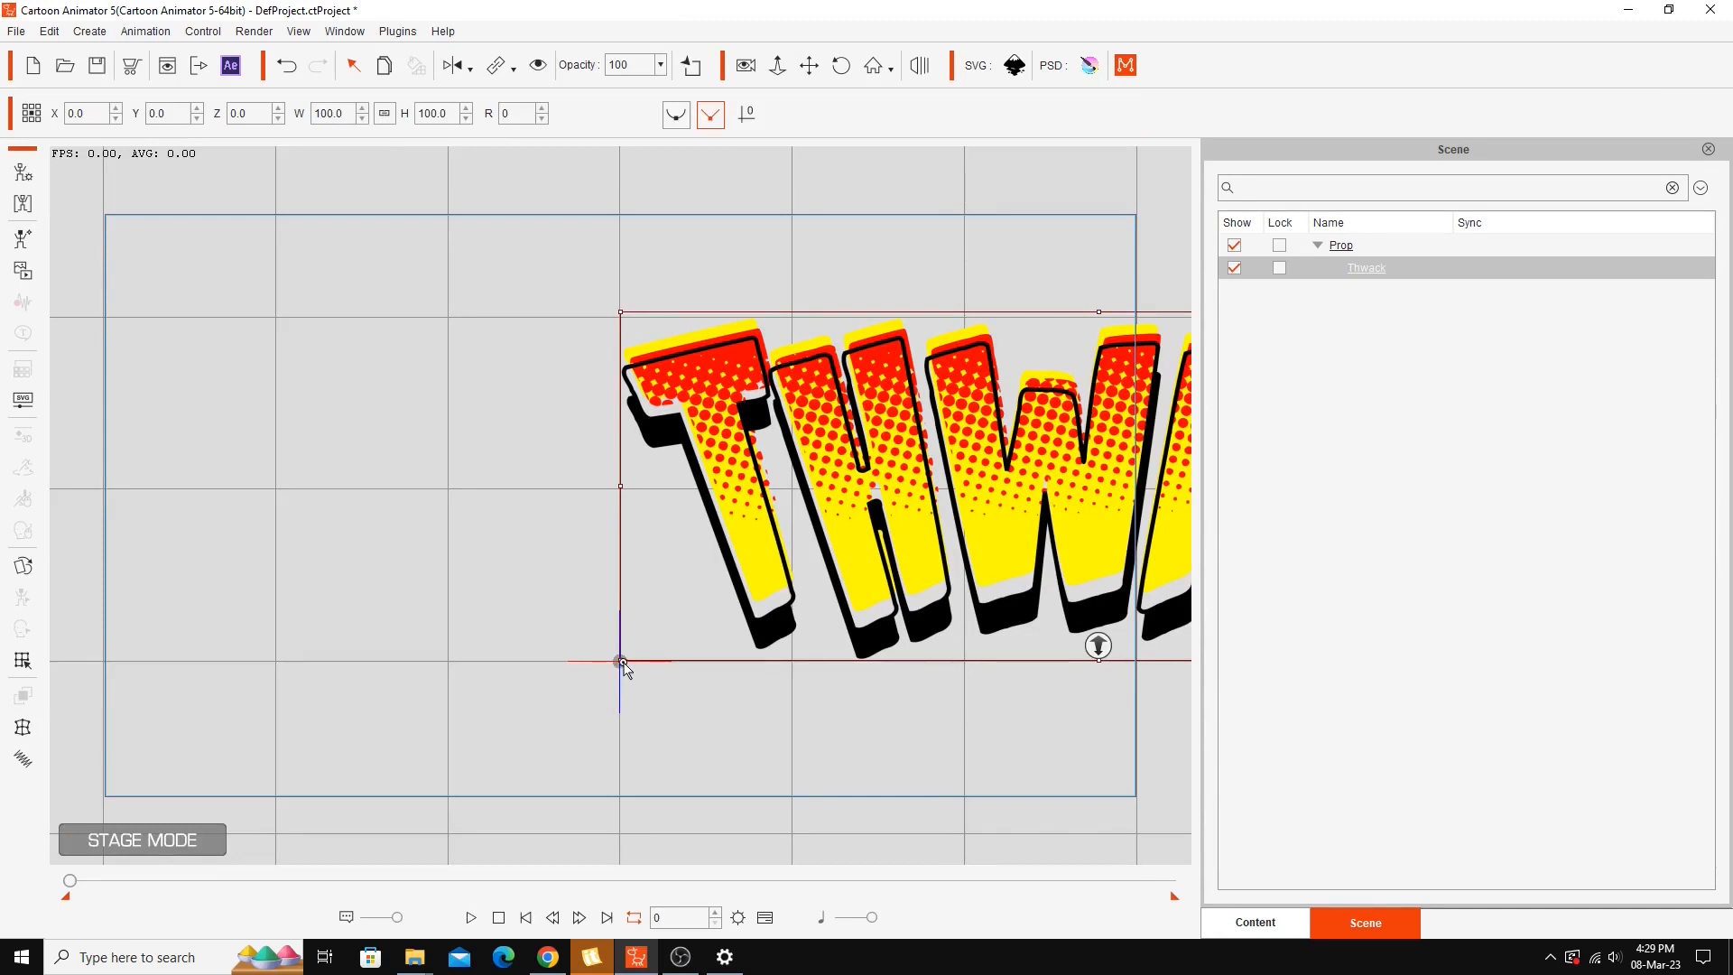
pyautogui.moveTo(861, 481); pyautogui.dragTo(409, 439)
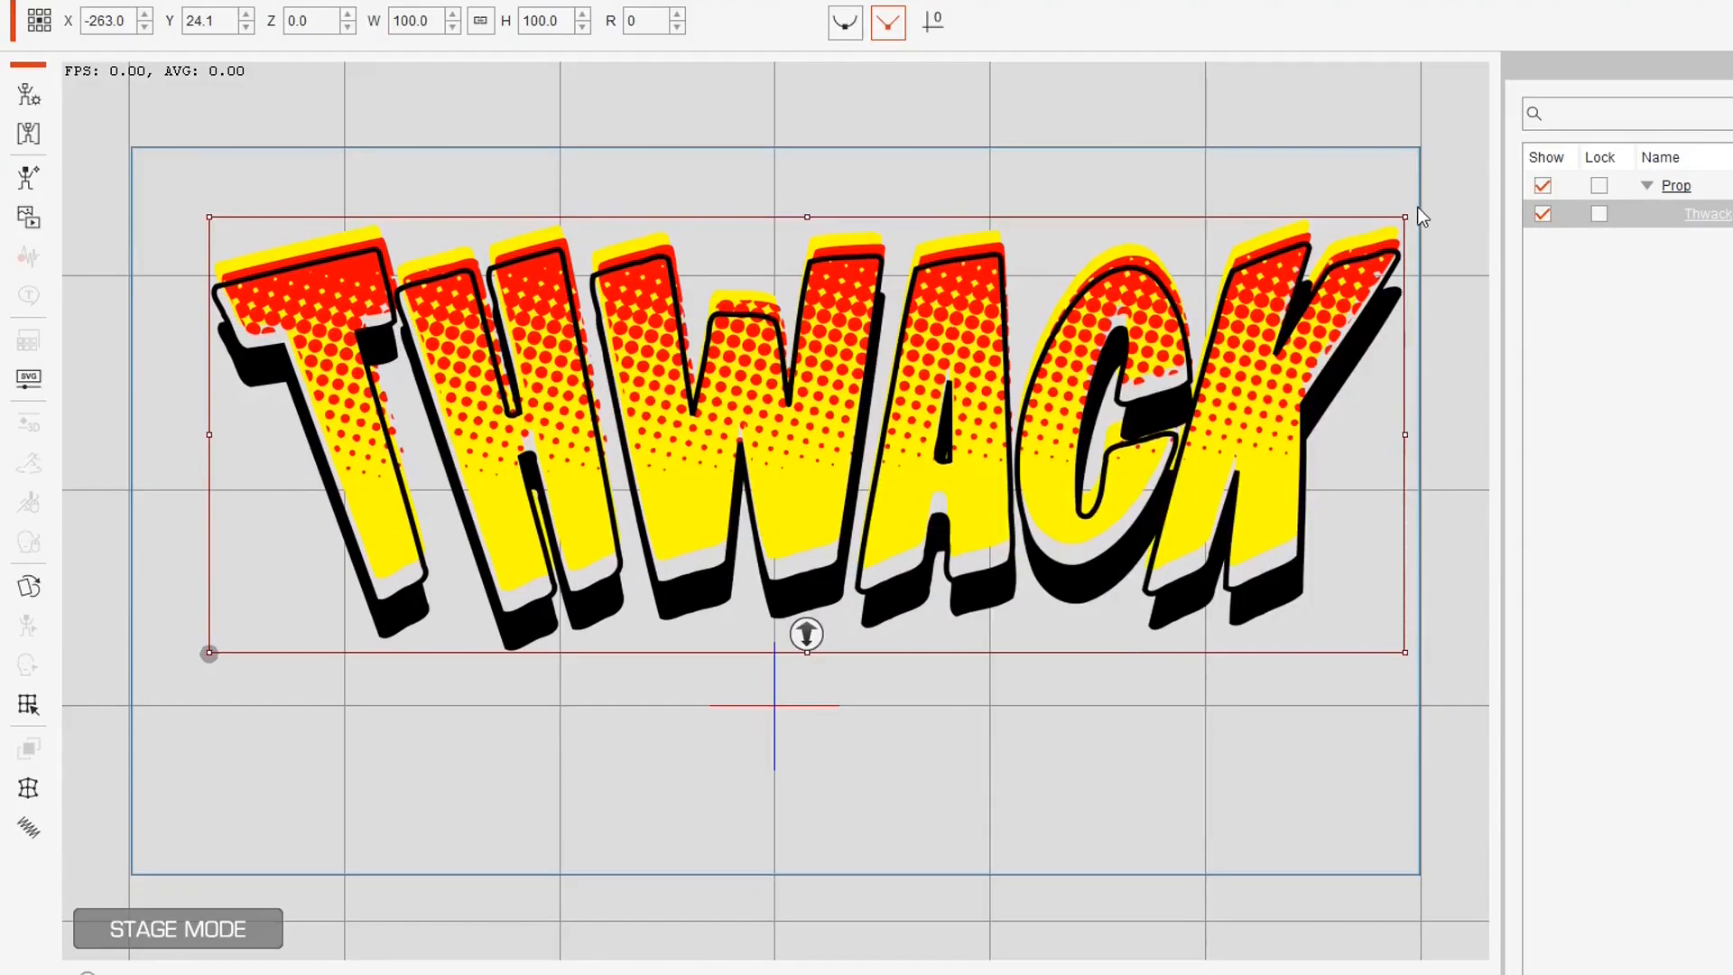
# - Try rotating the Thwack prop about its lower-left pivot to 354 degrees and undo the changes
pyautogui.moveTo(1409, 209); pyautogui.dragTo(1041, 304)
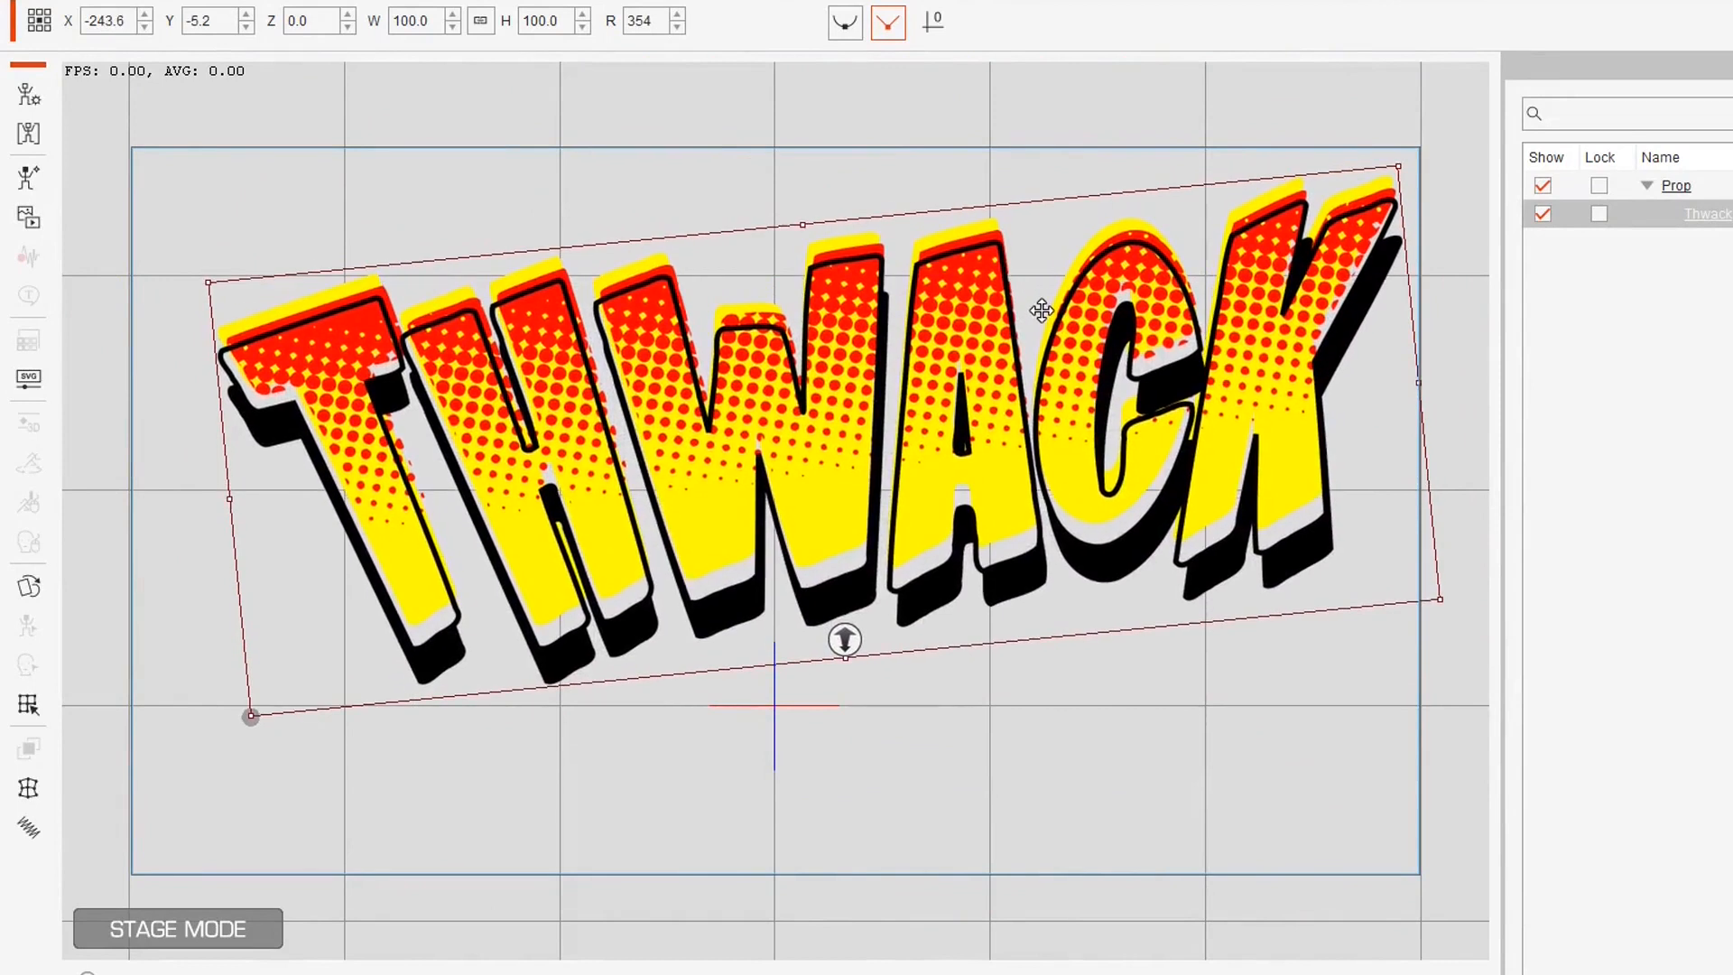
pyautogui.hotkey('ctrl', 'z')
pyautogui.hotkey('ctrl', 'z')
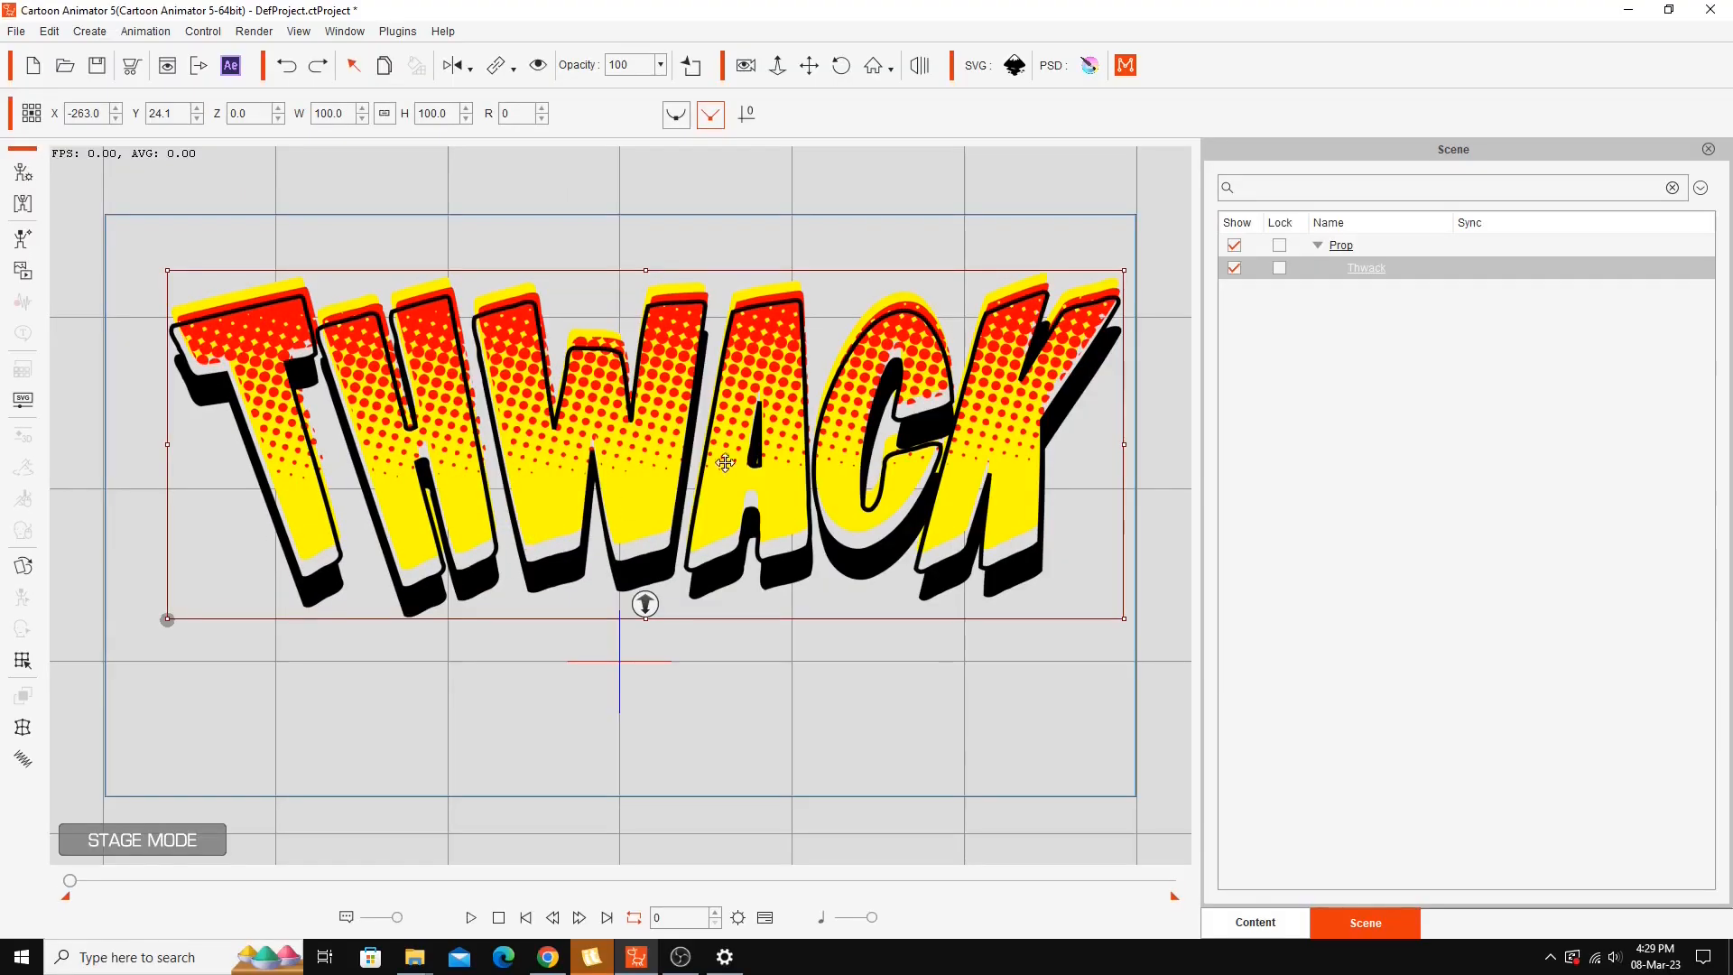
# - Save the prop as Thwack in the custom Comic Effects props folder
pyautogui.click(1255, 921)
pyautogui.click(741, 416)
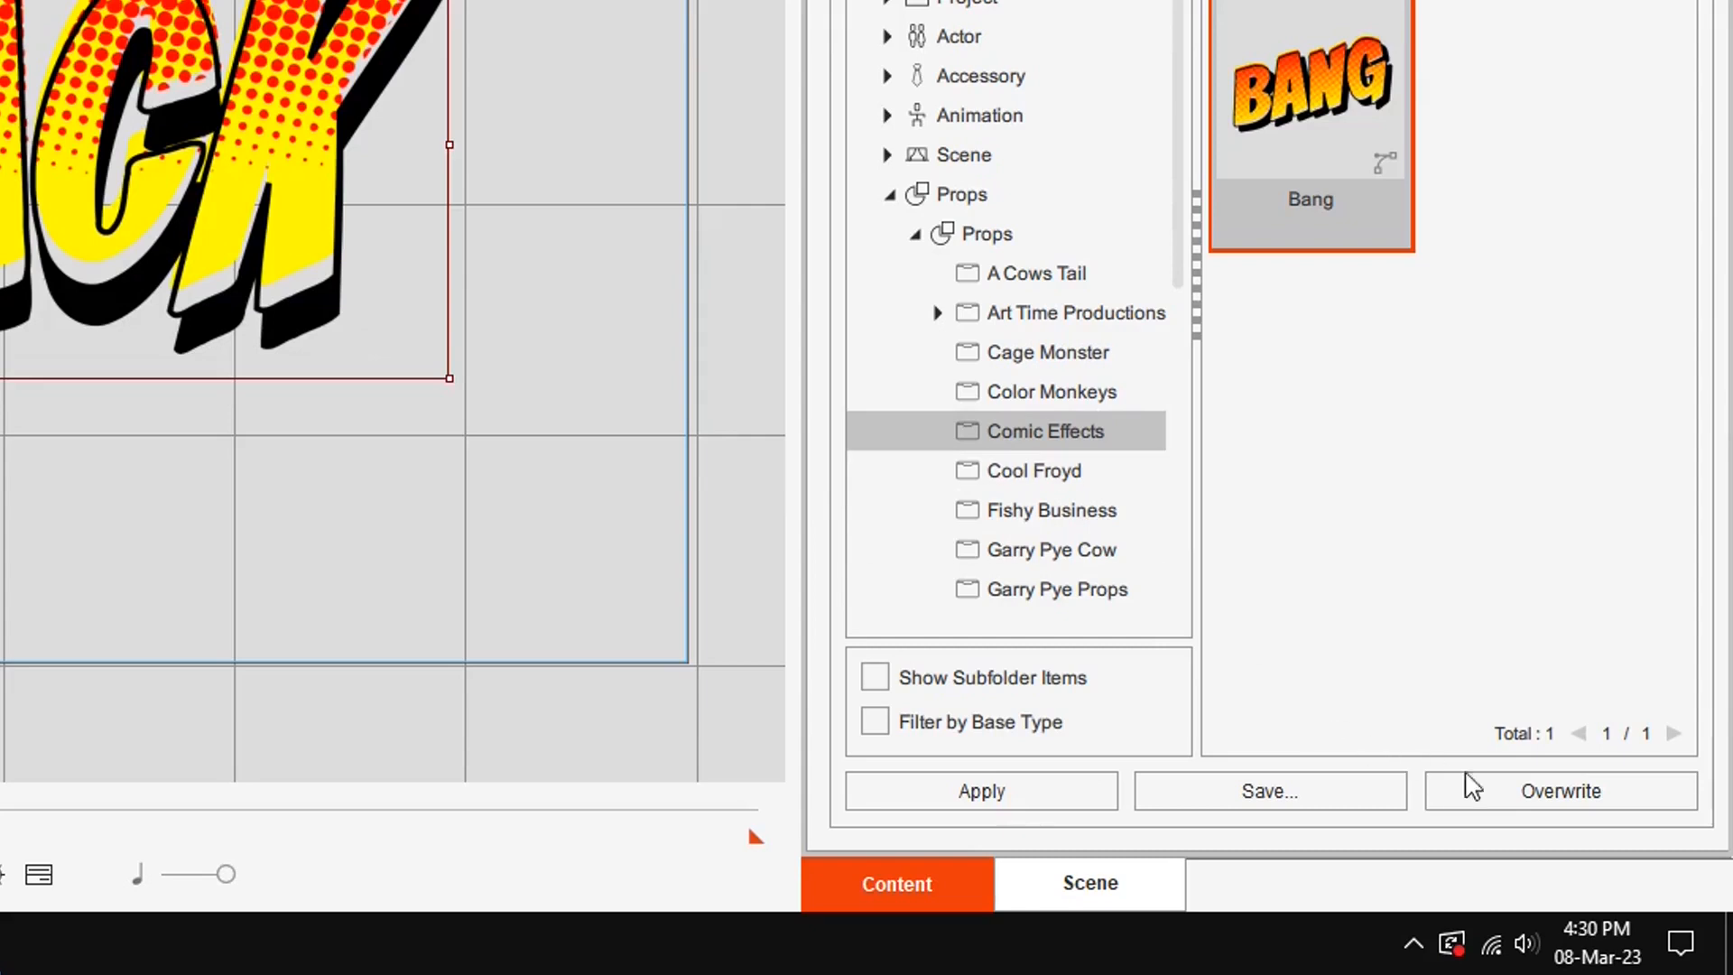
pyautogui.click(1349, 785)
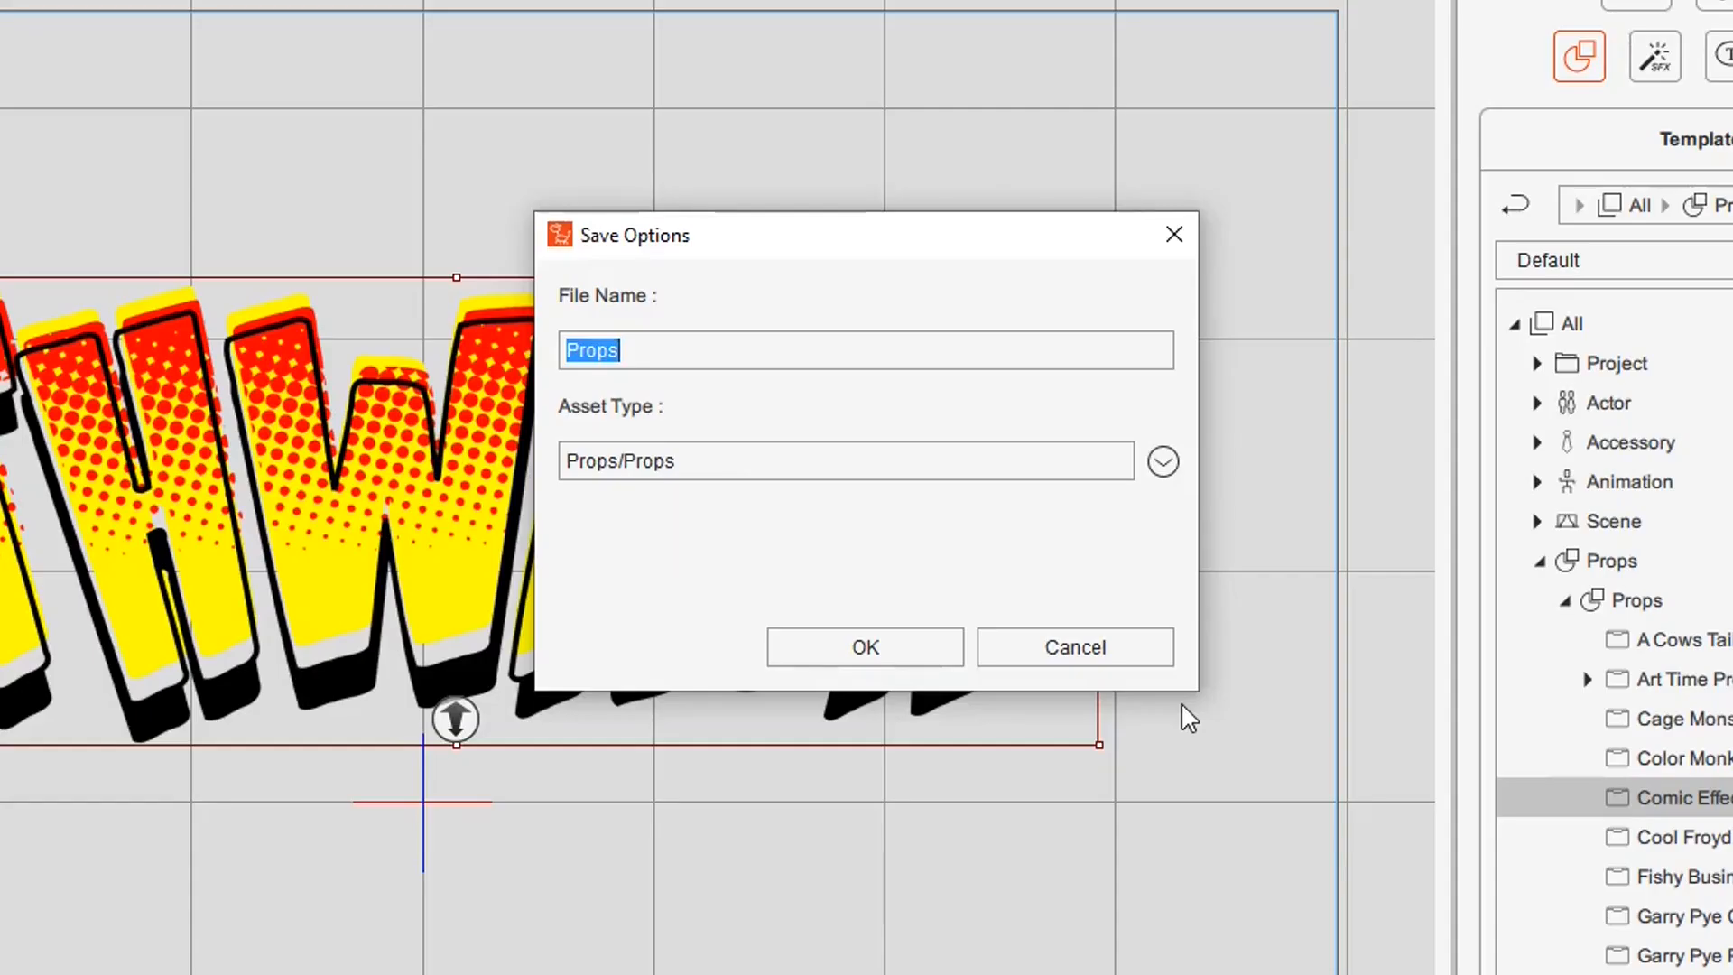
pyautogui.write('Th')
pyautogui.press('BackSpace')
pyautogui.write('wack')
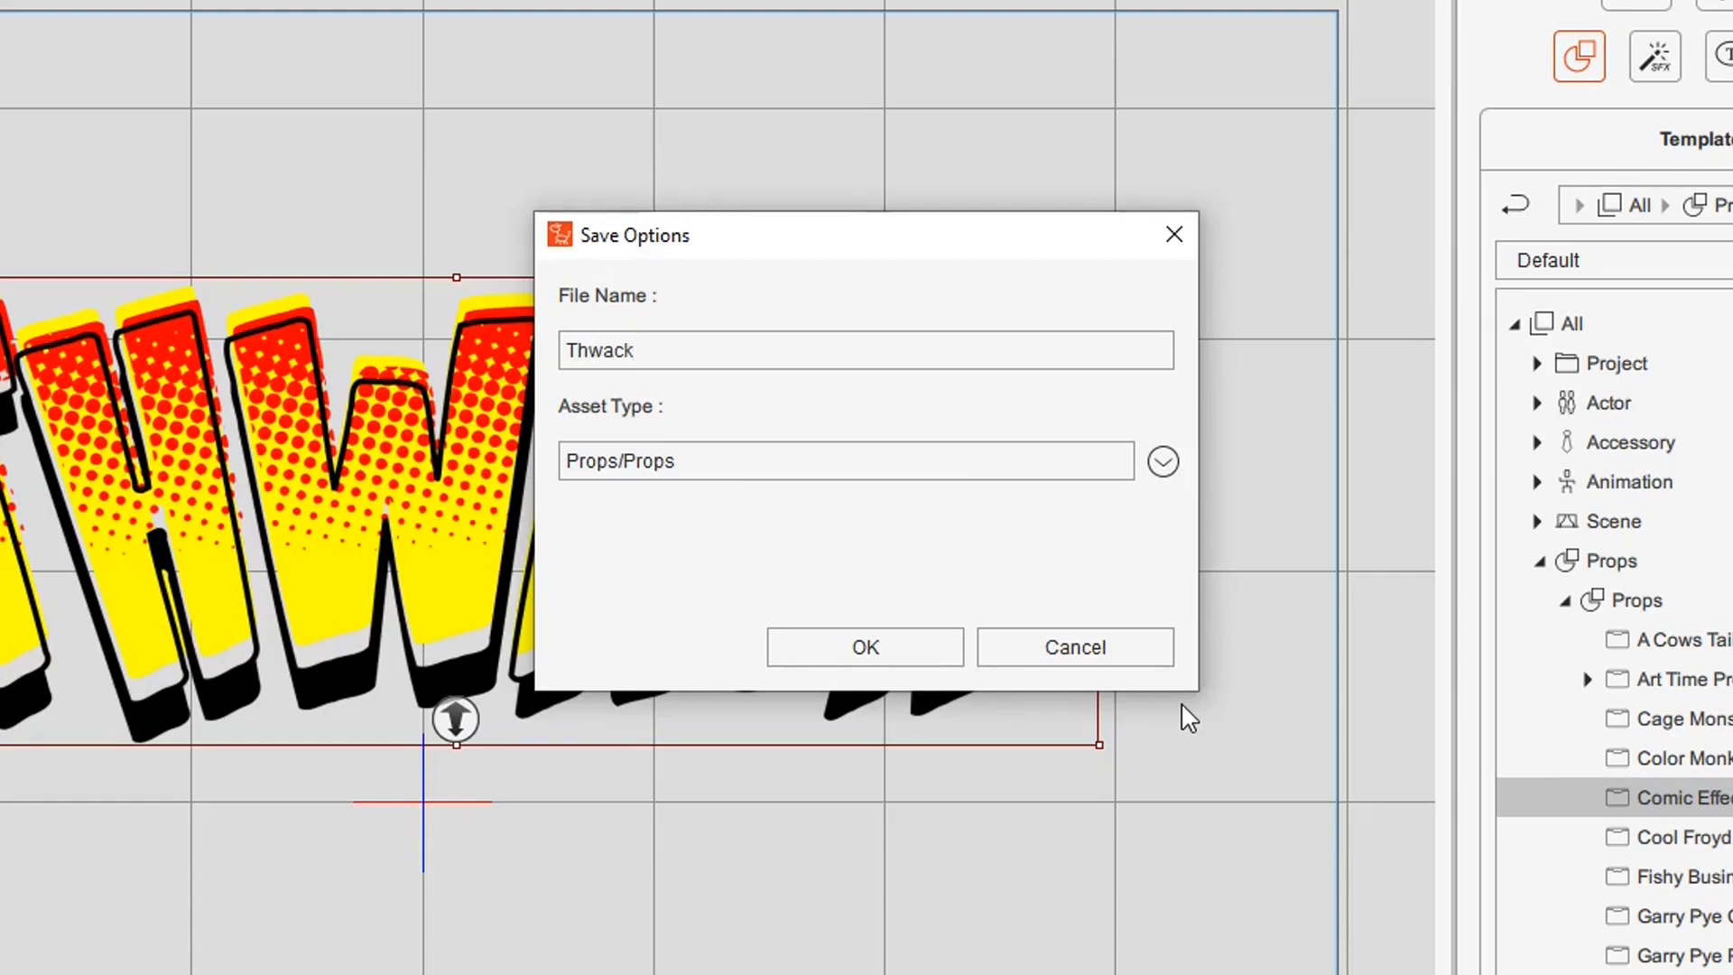
pyautogui.press('Return')
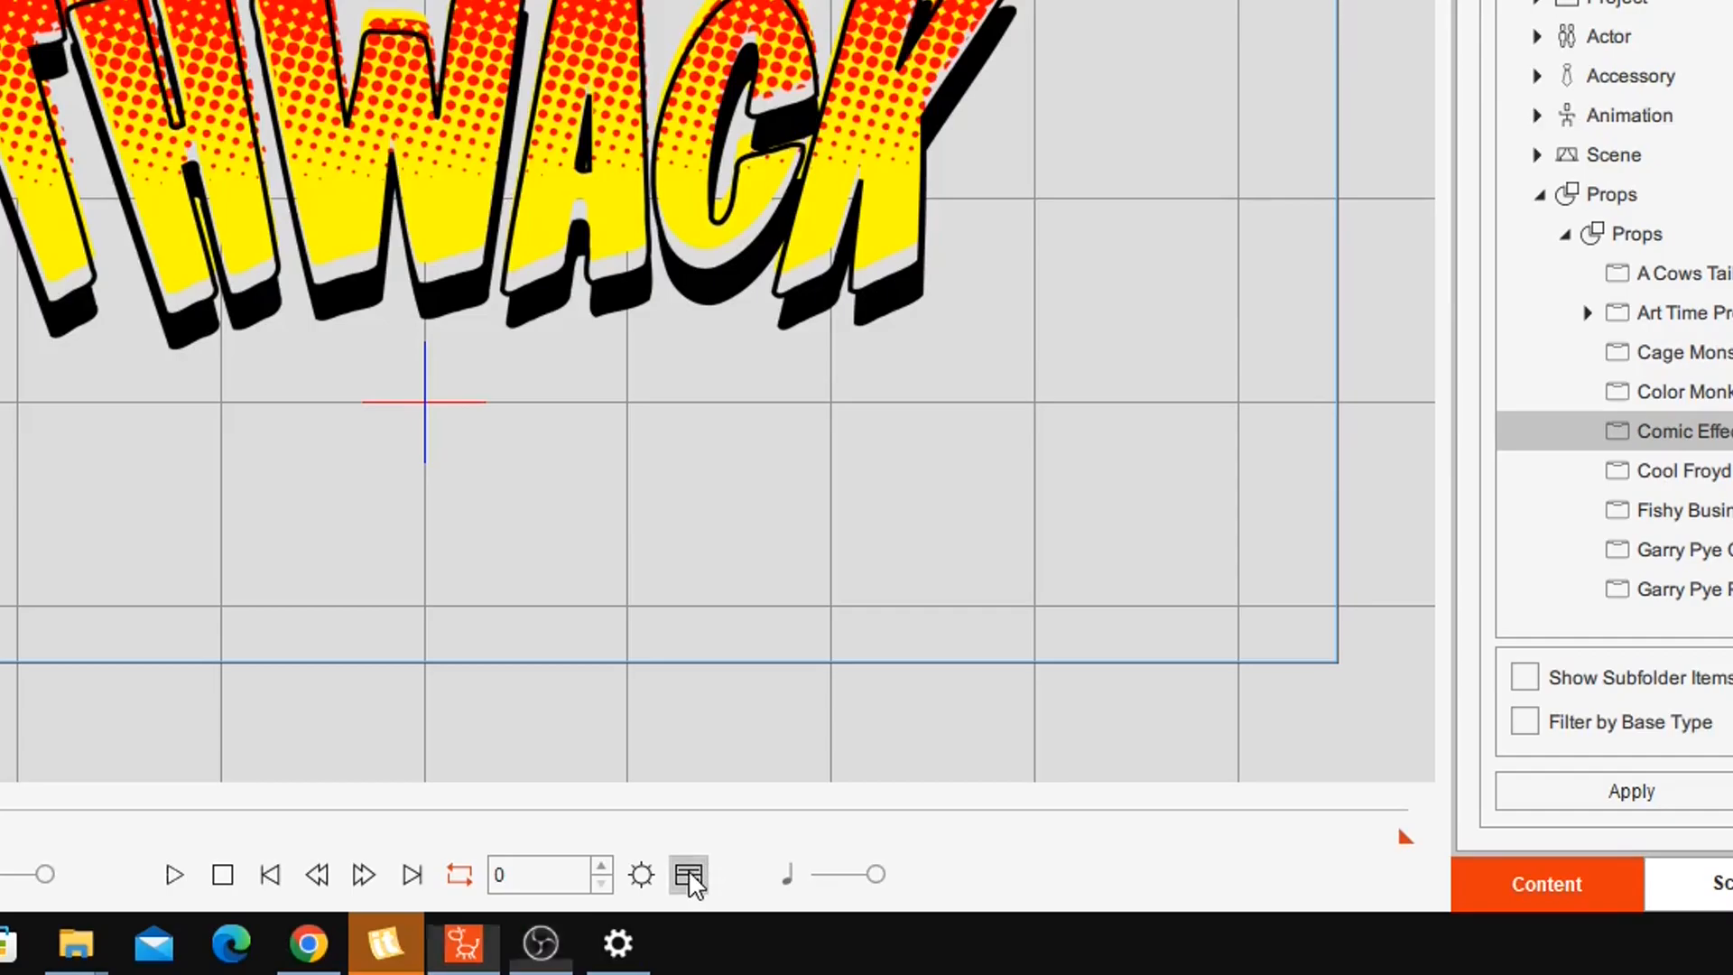
# - Open the Timeline for the selected Thwack prop and show its Motion track with the Transform and Sprite rows
pyautogui.click(688, 875)
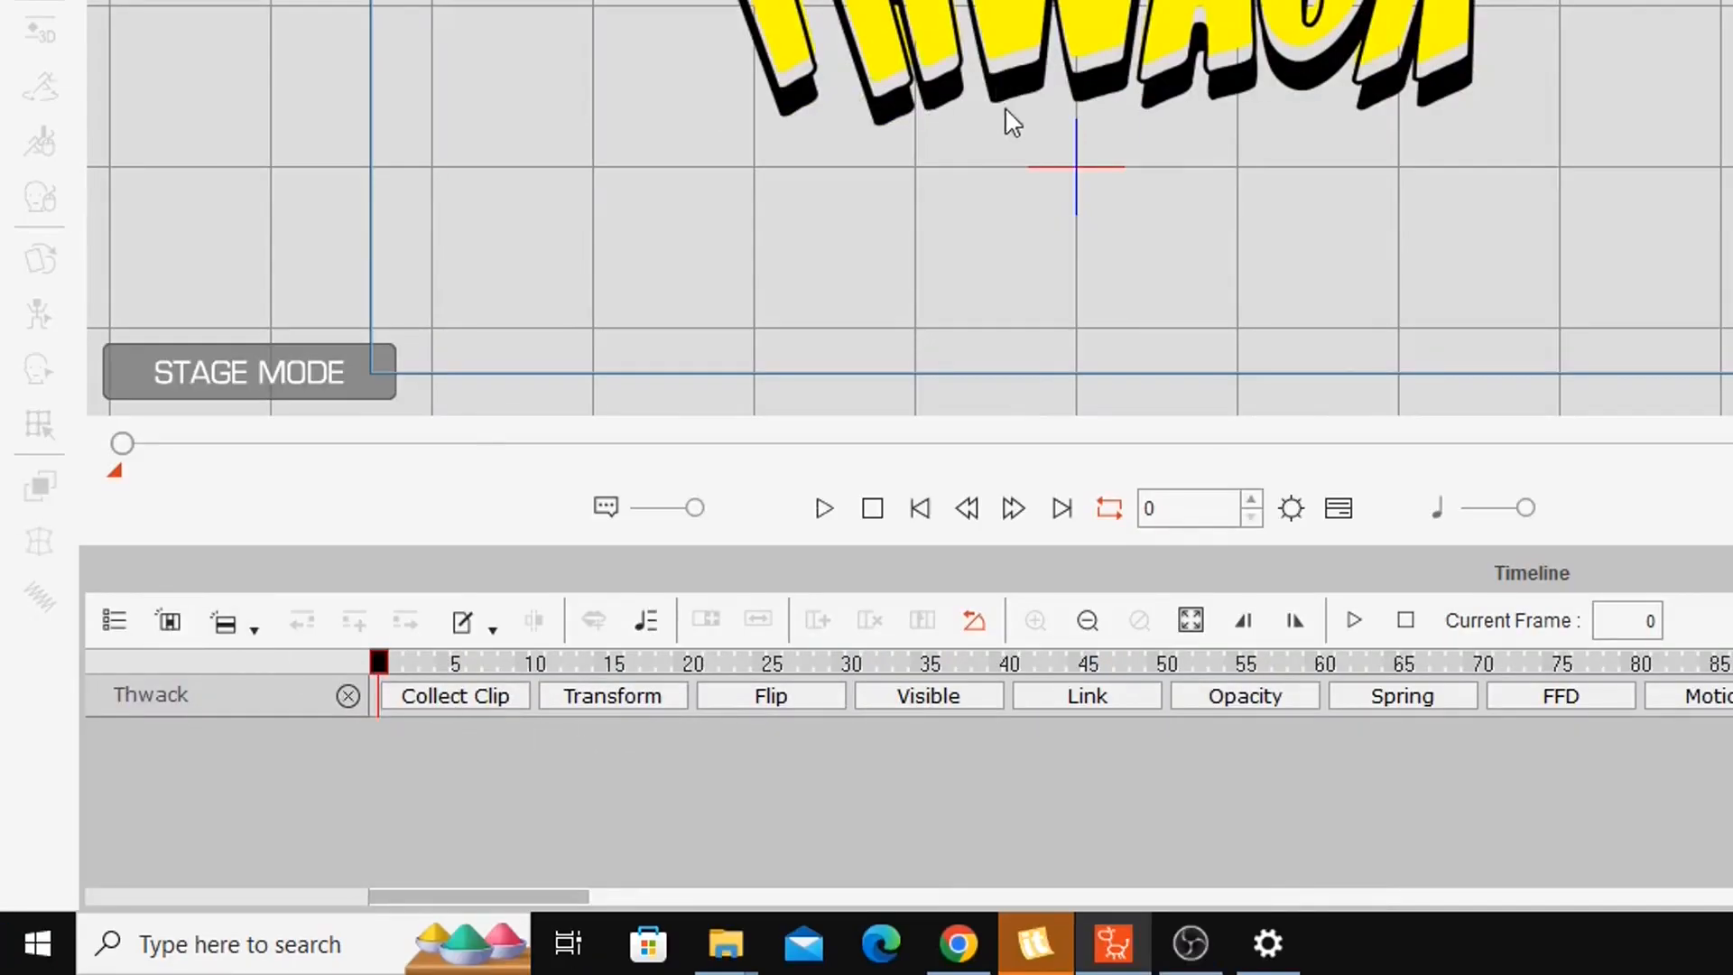
pyautogui.click(938, 31)
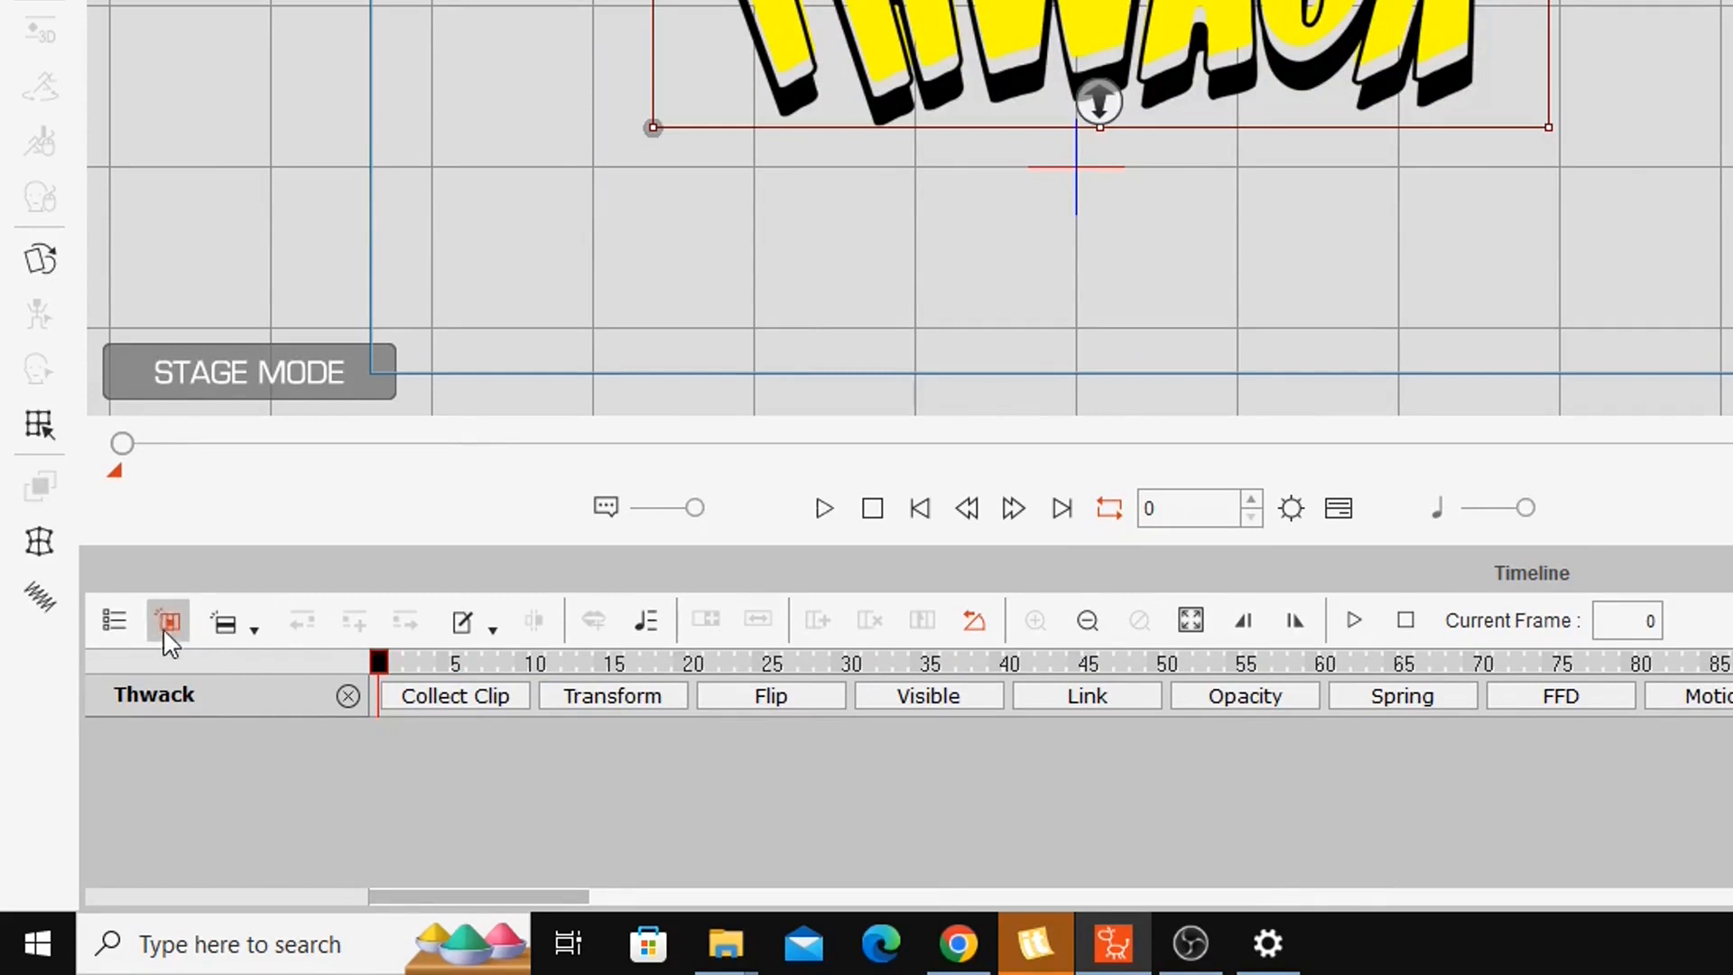
pyautogui.click(166, 621)
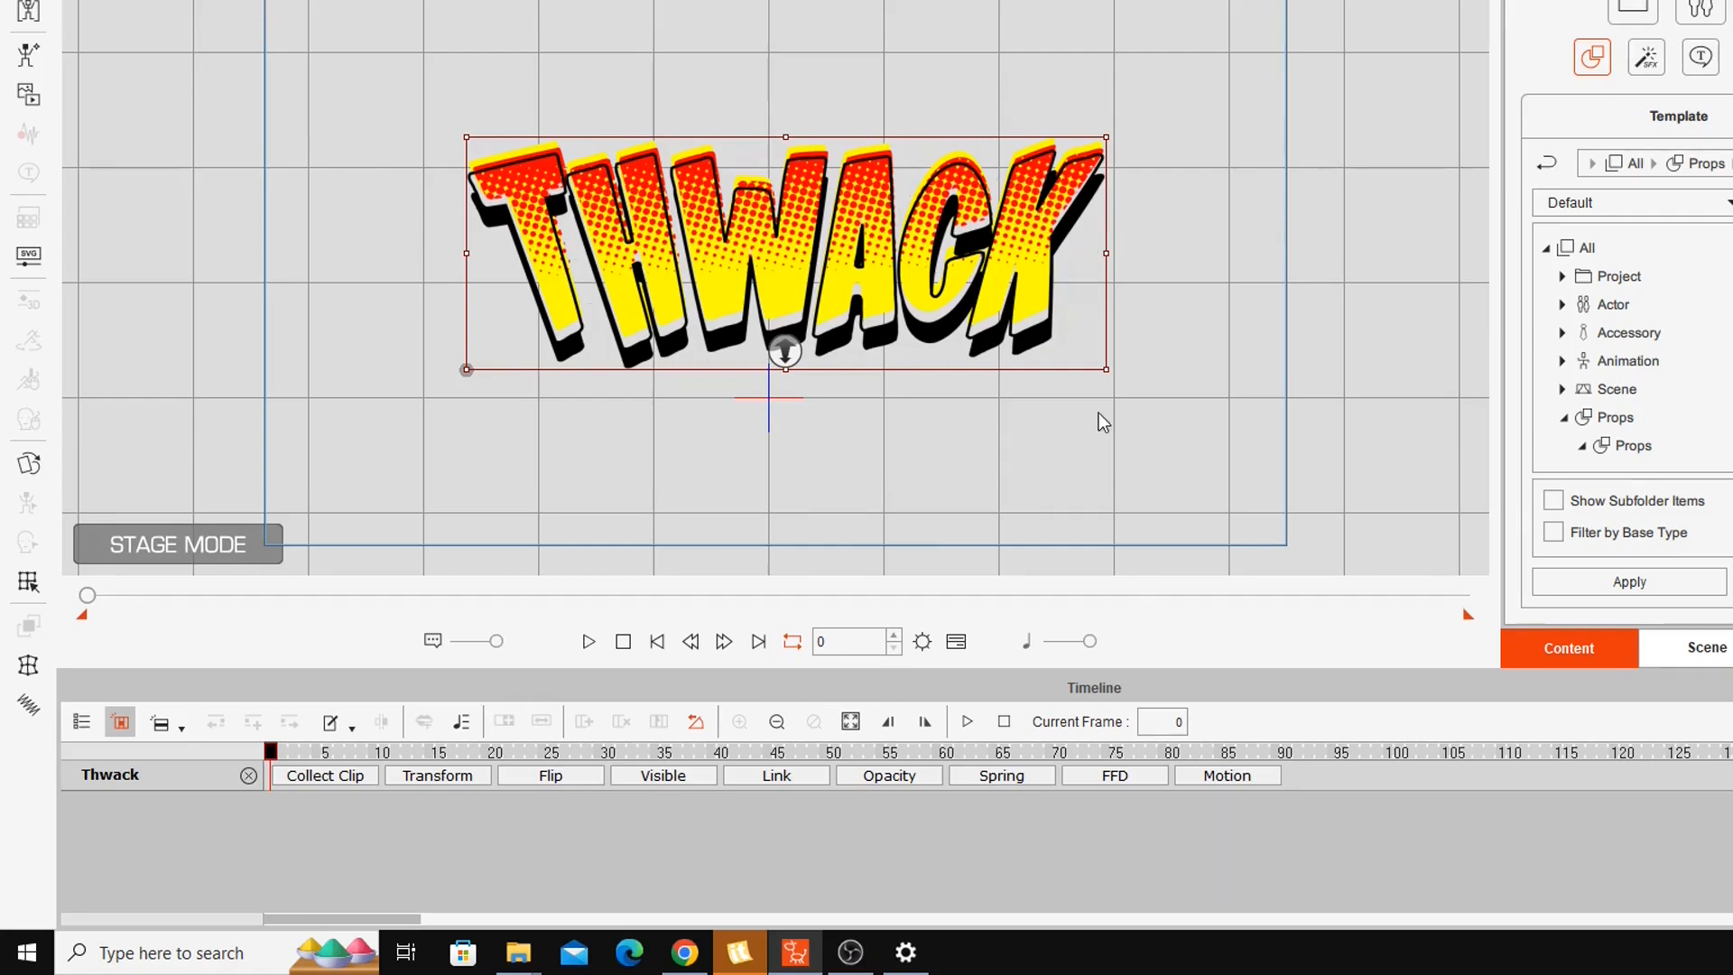
pyautogui.click(1227, 780)
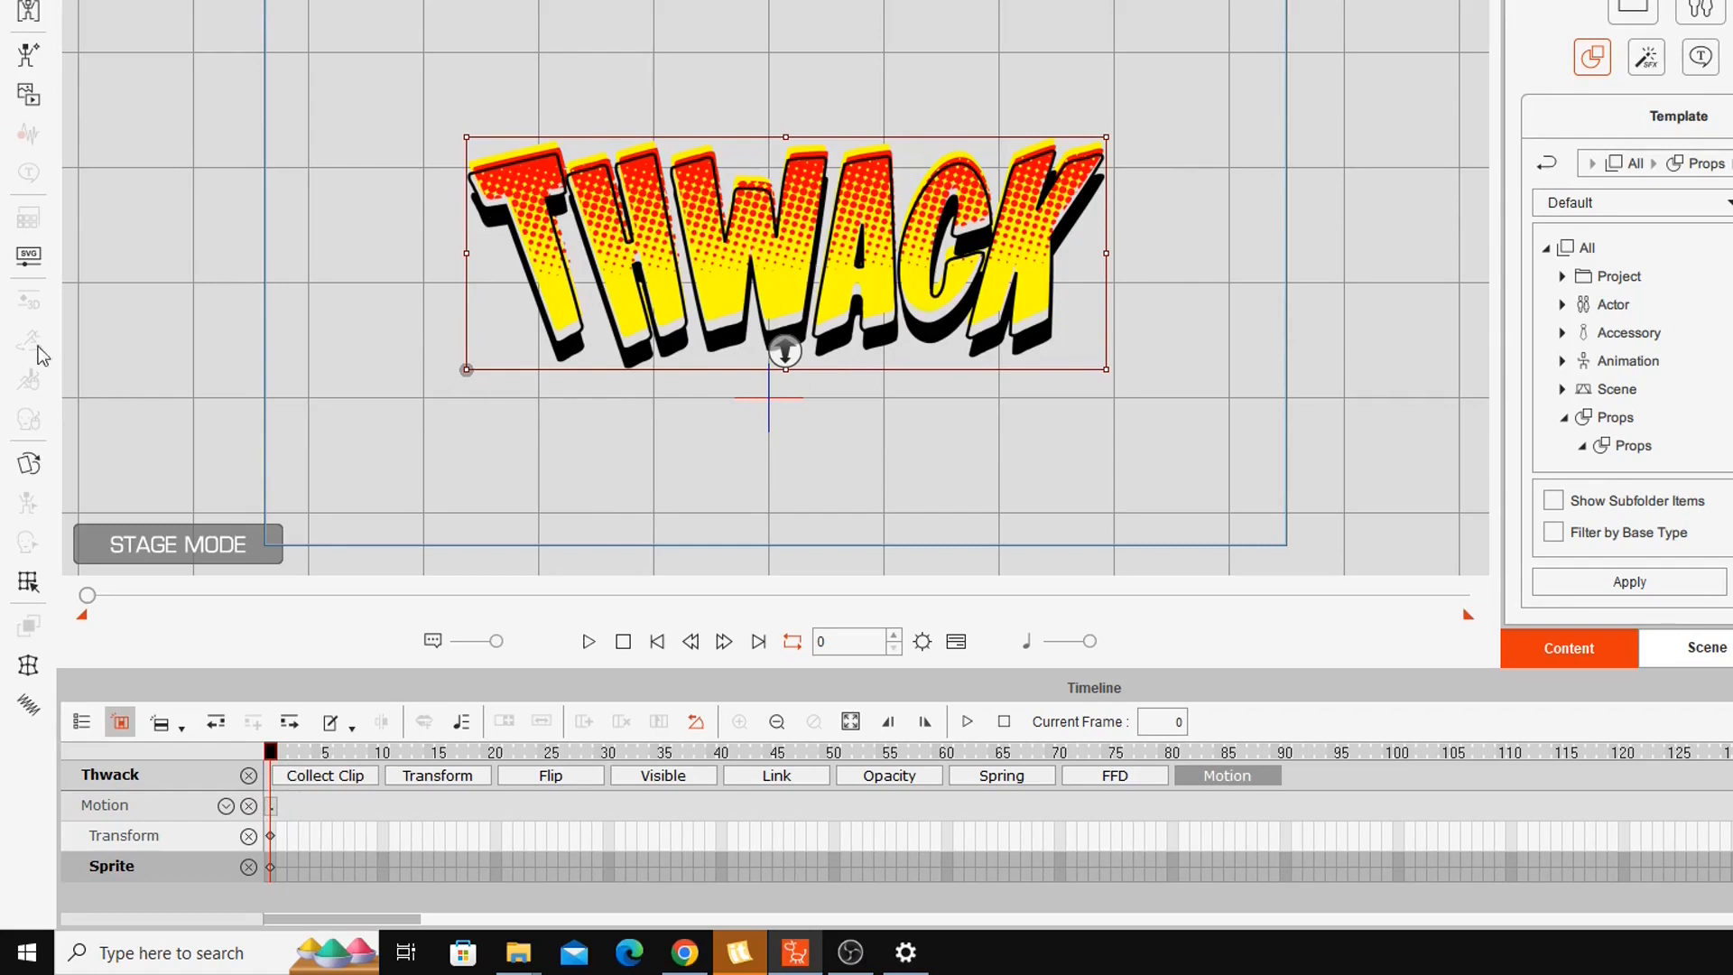
# - Use the Sprite Editor to key the T sprite at frame 0 and the Th sprite at frame 2
pyautogui.click(29, 255)
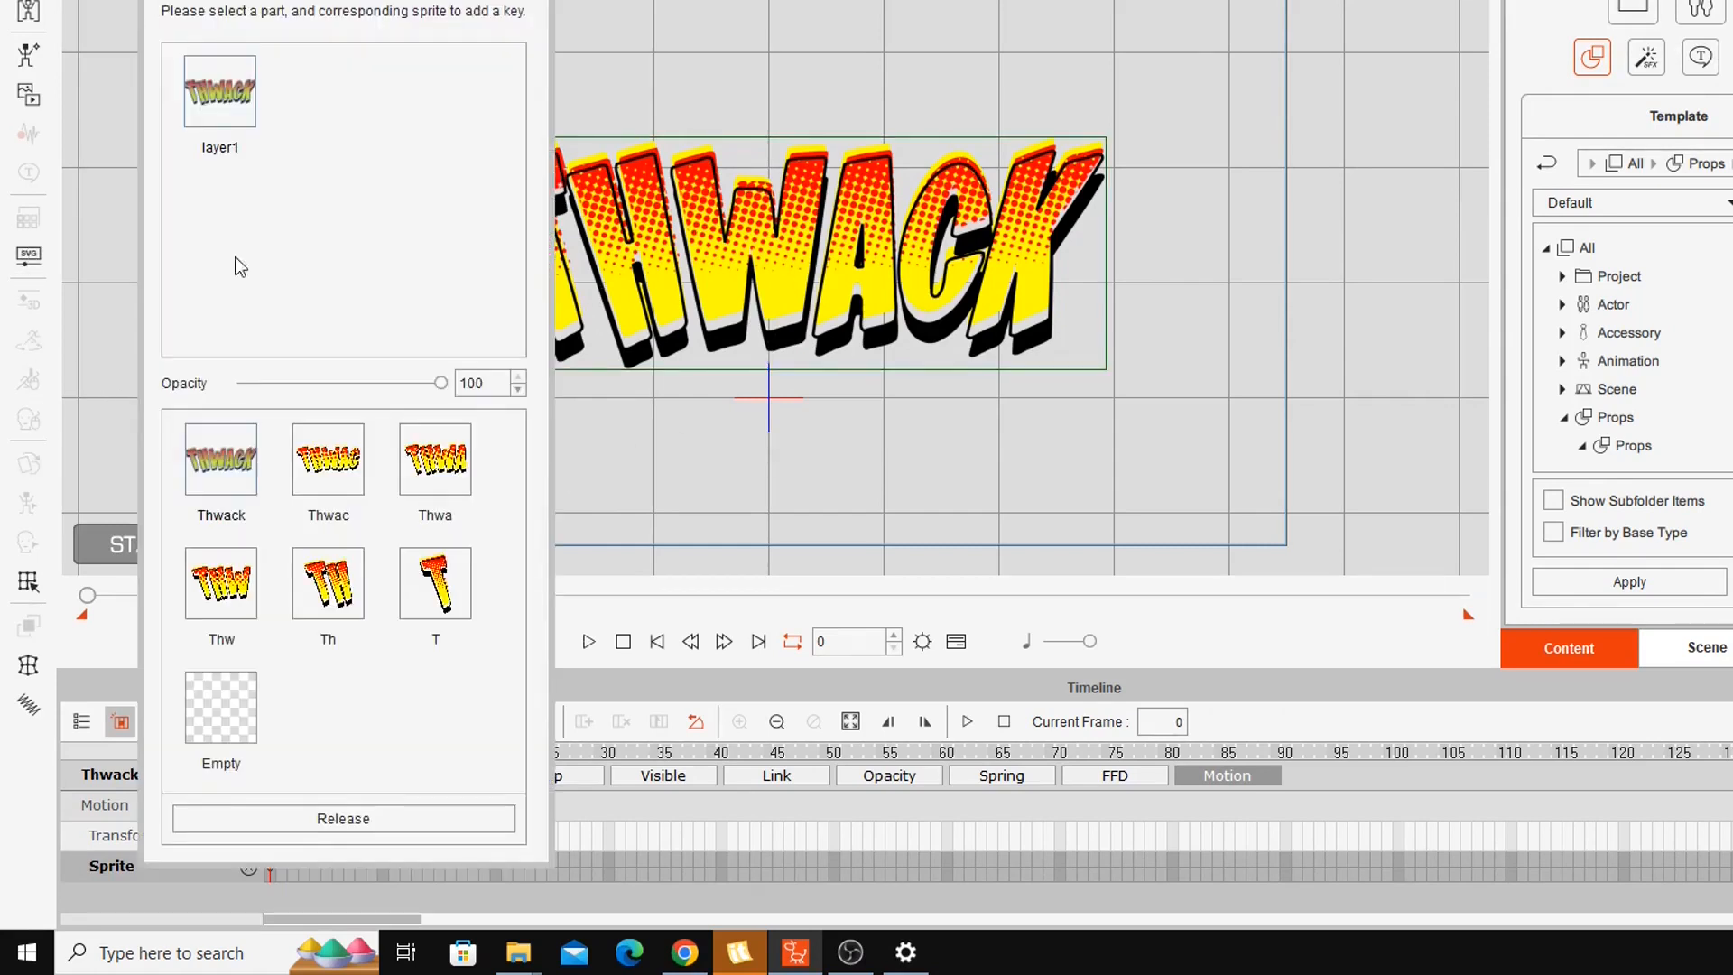
pyautogui.moveTo(361, 2); pyautogui.dragTo(1106, 131)
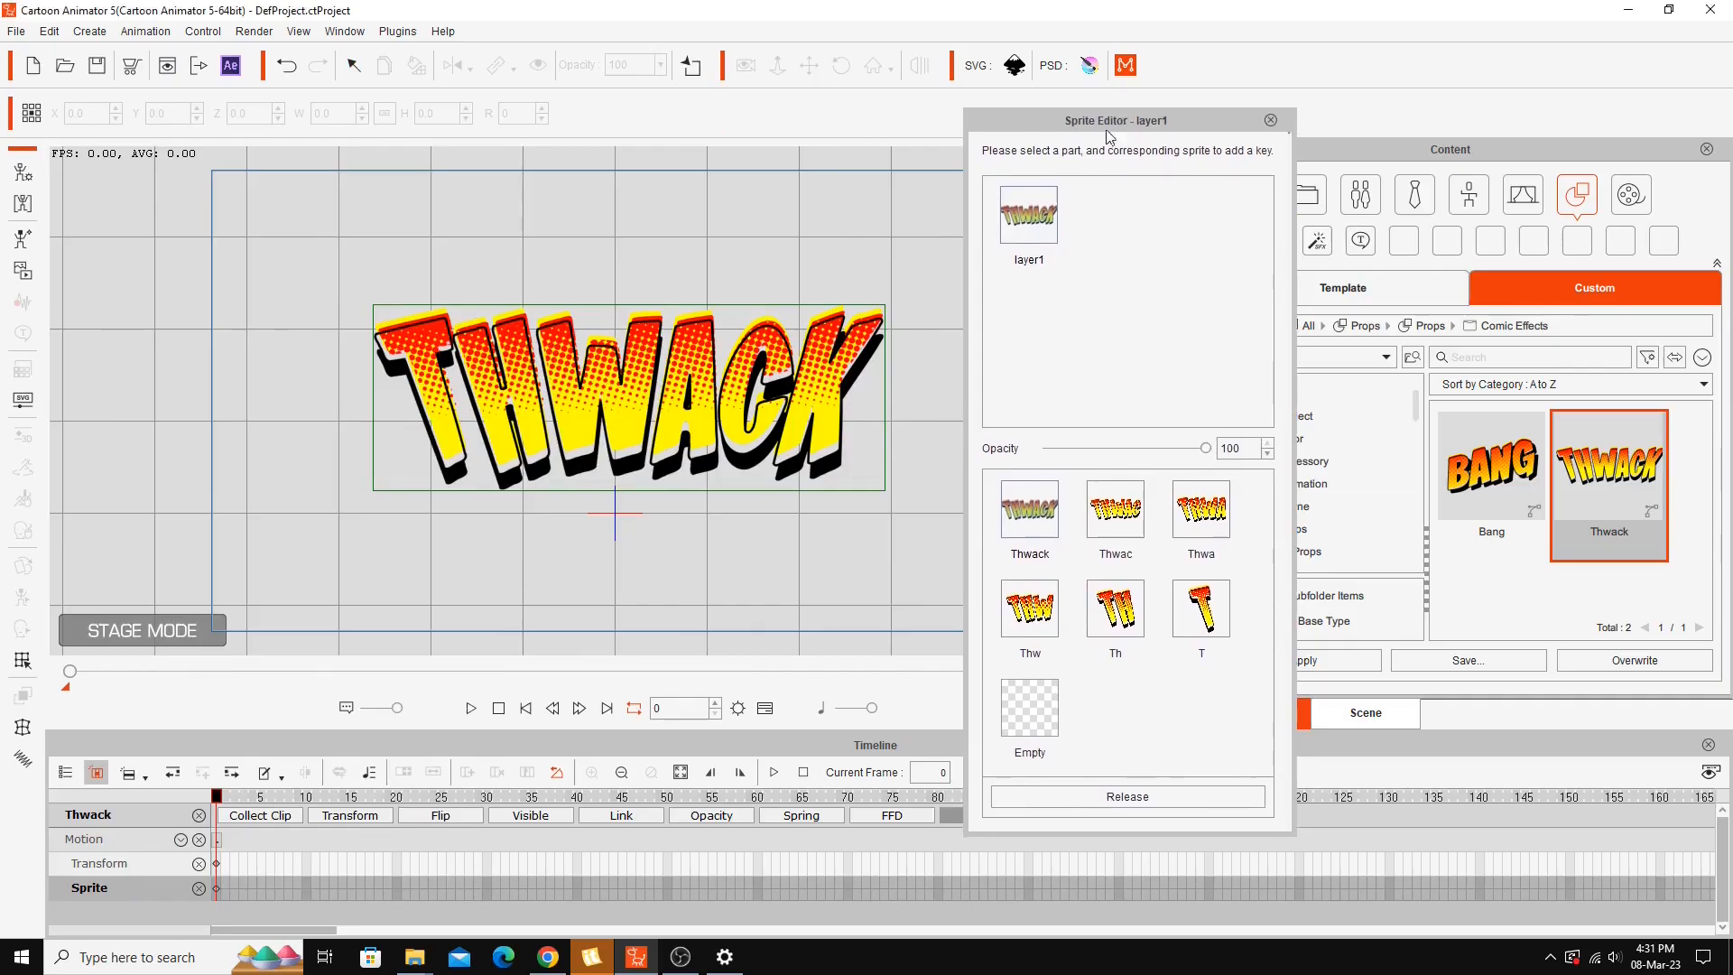
pyautogui.click(1210, 610)
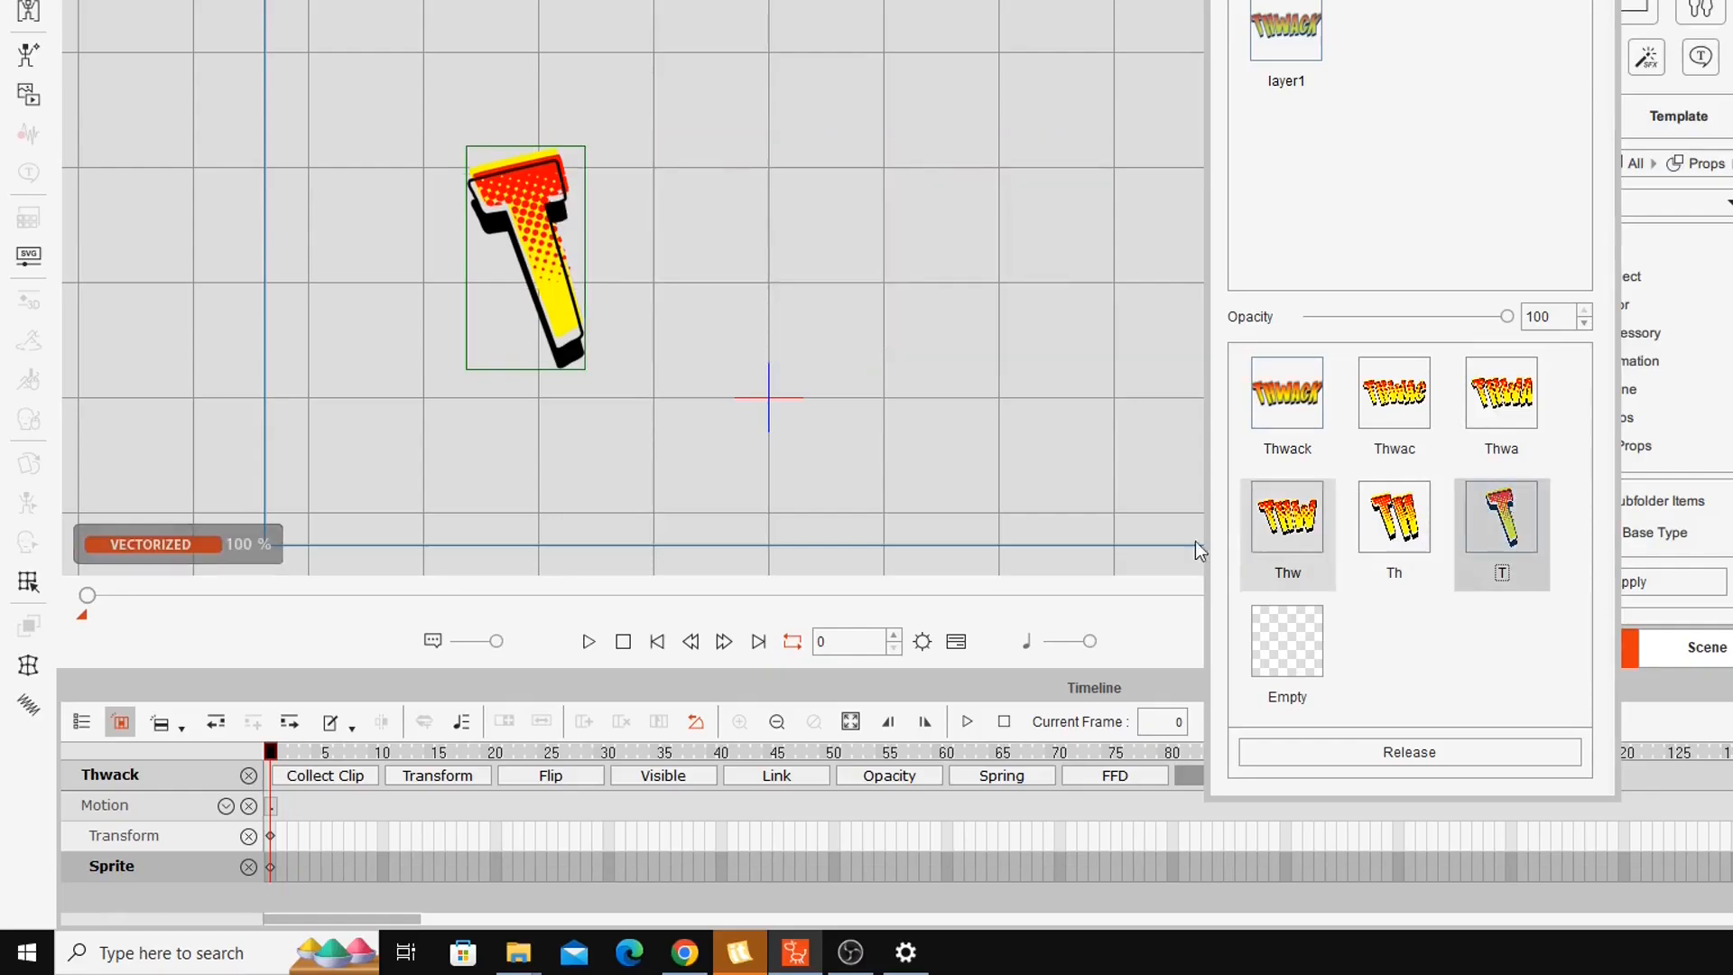
pyautogui.moveTo(270, 751); pyautogui.dragTo(292, 751)
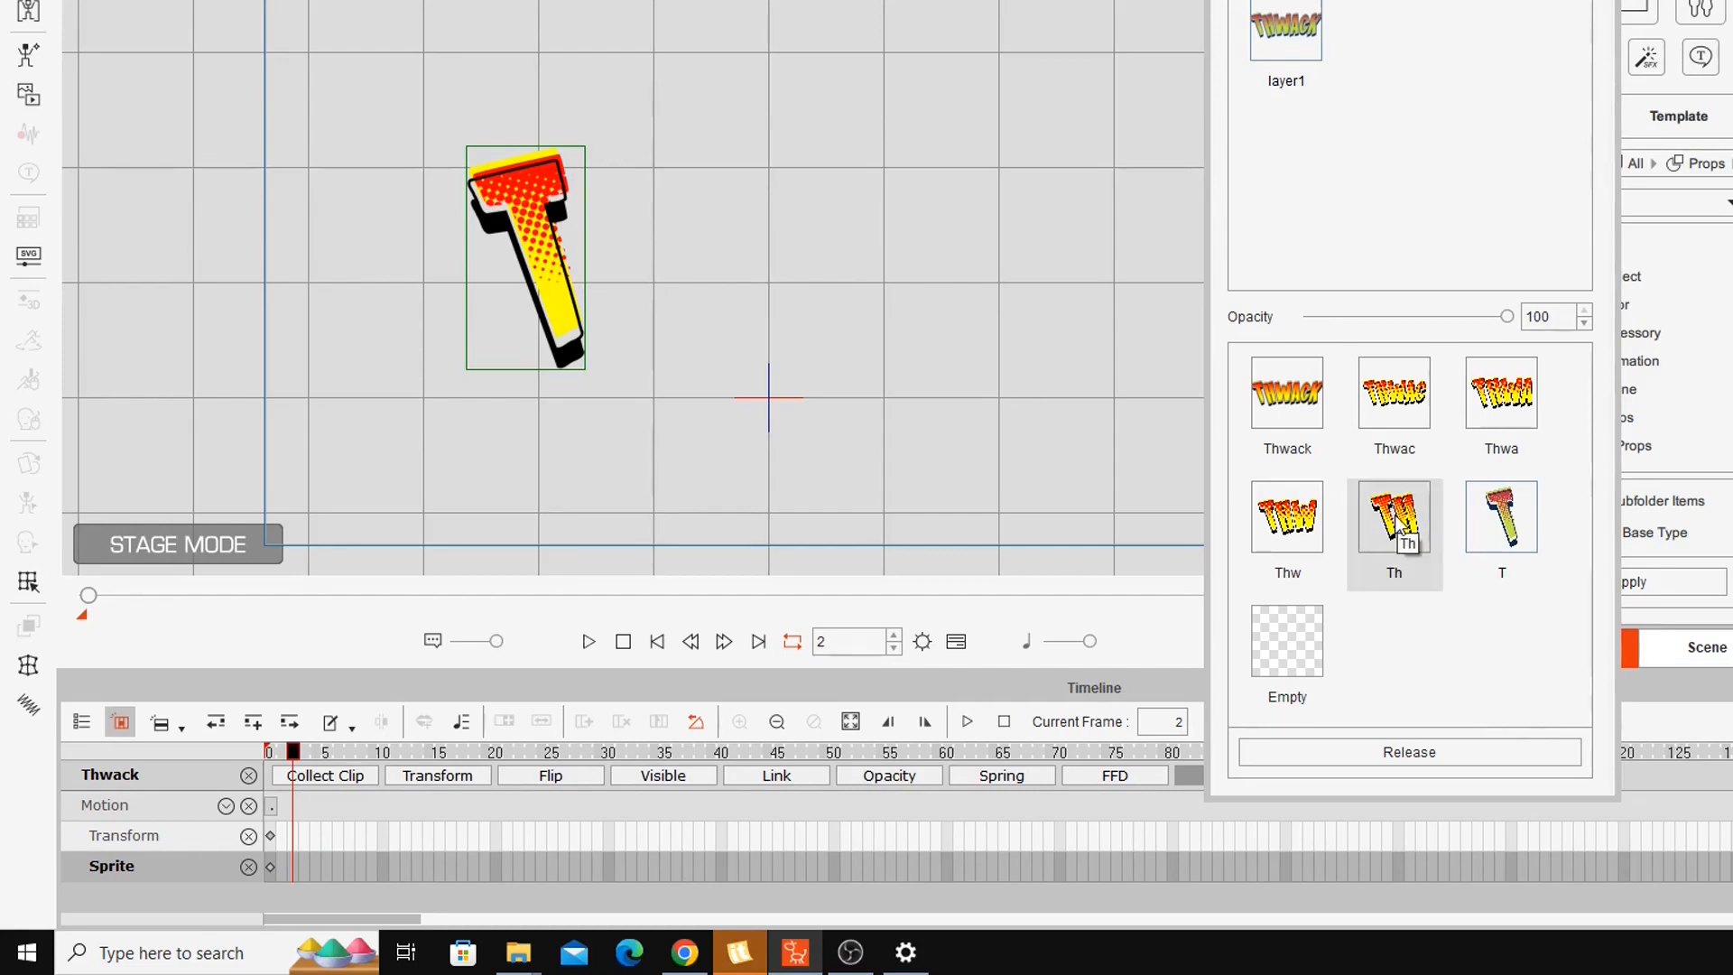
pyautogui.click(1396, 526)
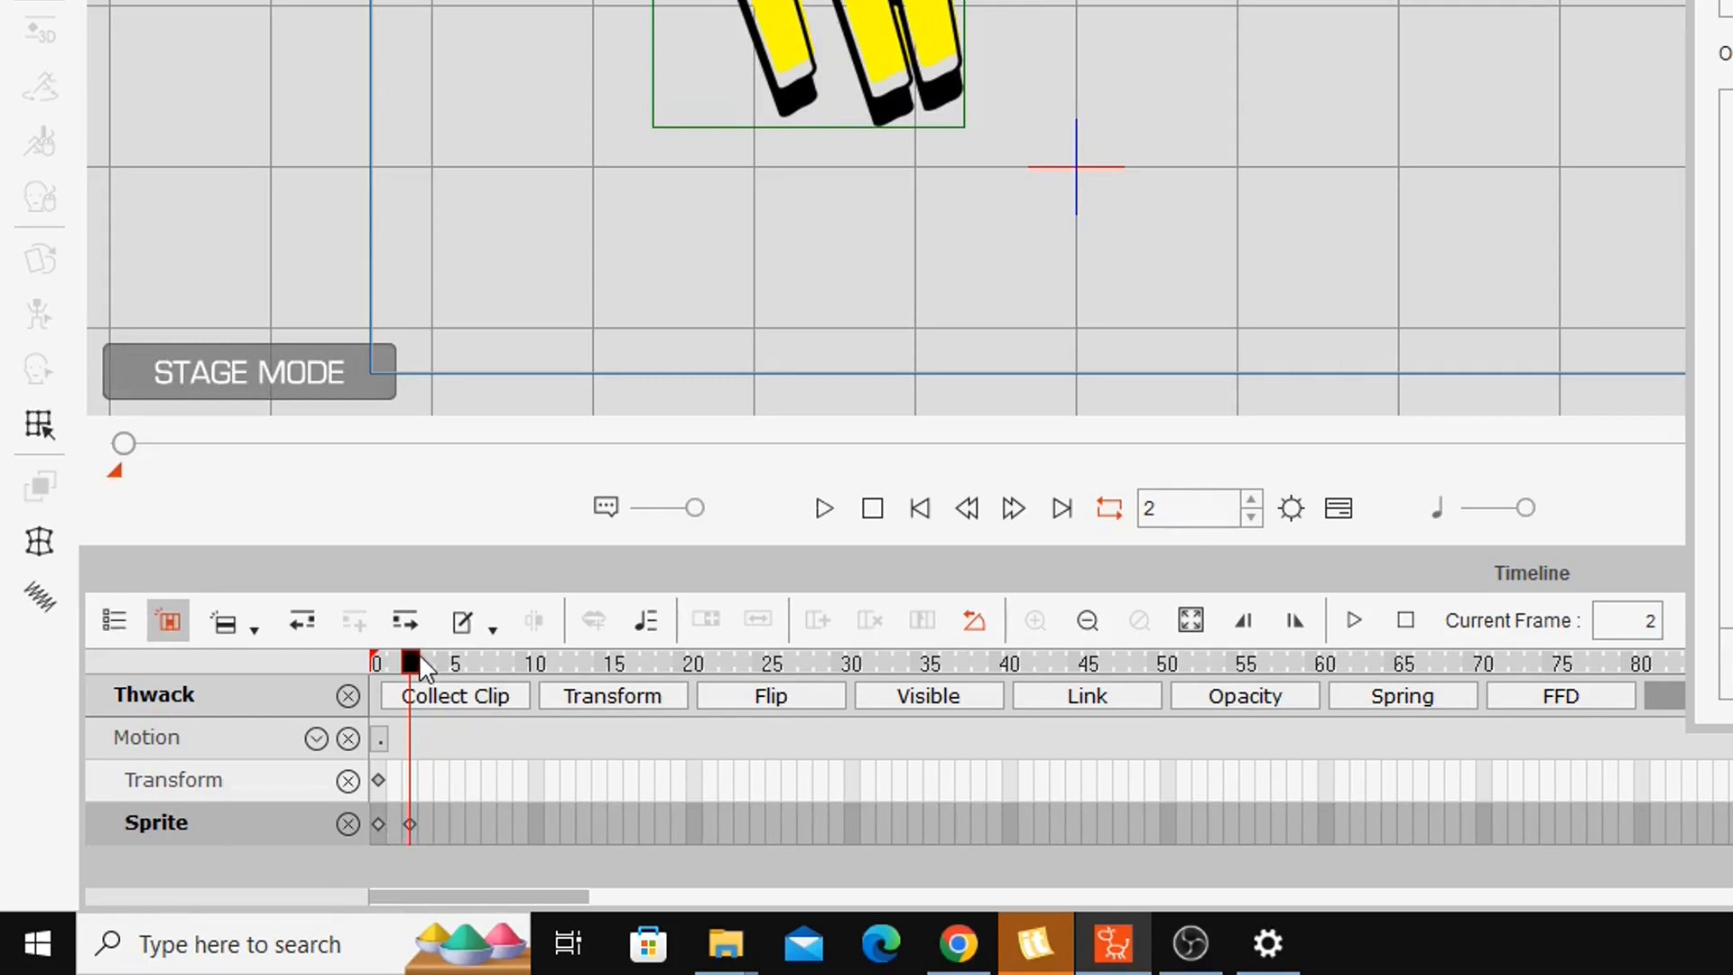
# - Review the first sprite change from frame 0 and key the Thw sprite at frame 4
pyautogui.moveTo(413, 657); pyautogui.dragTo(378, 670)
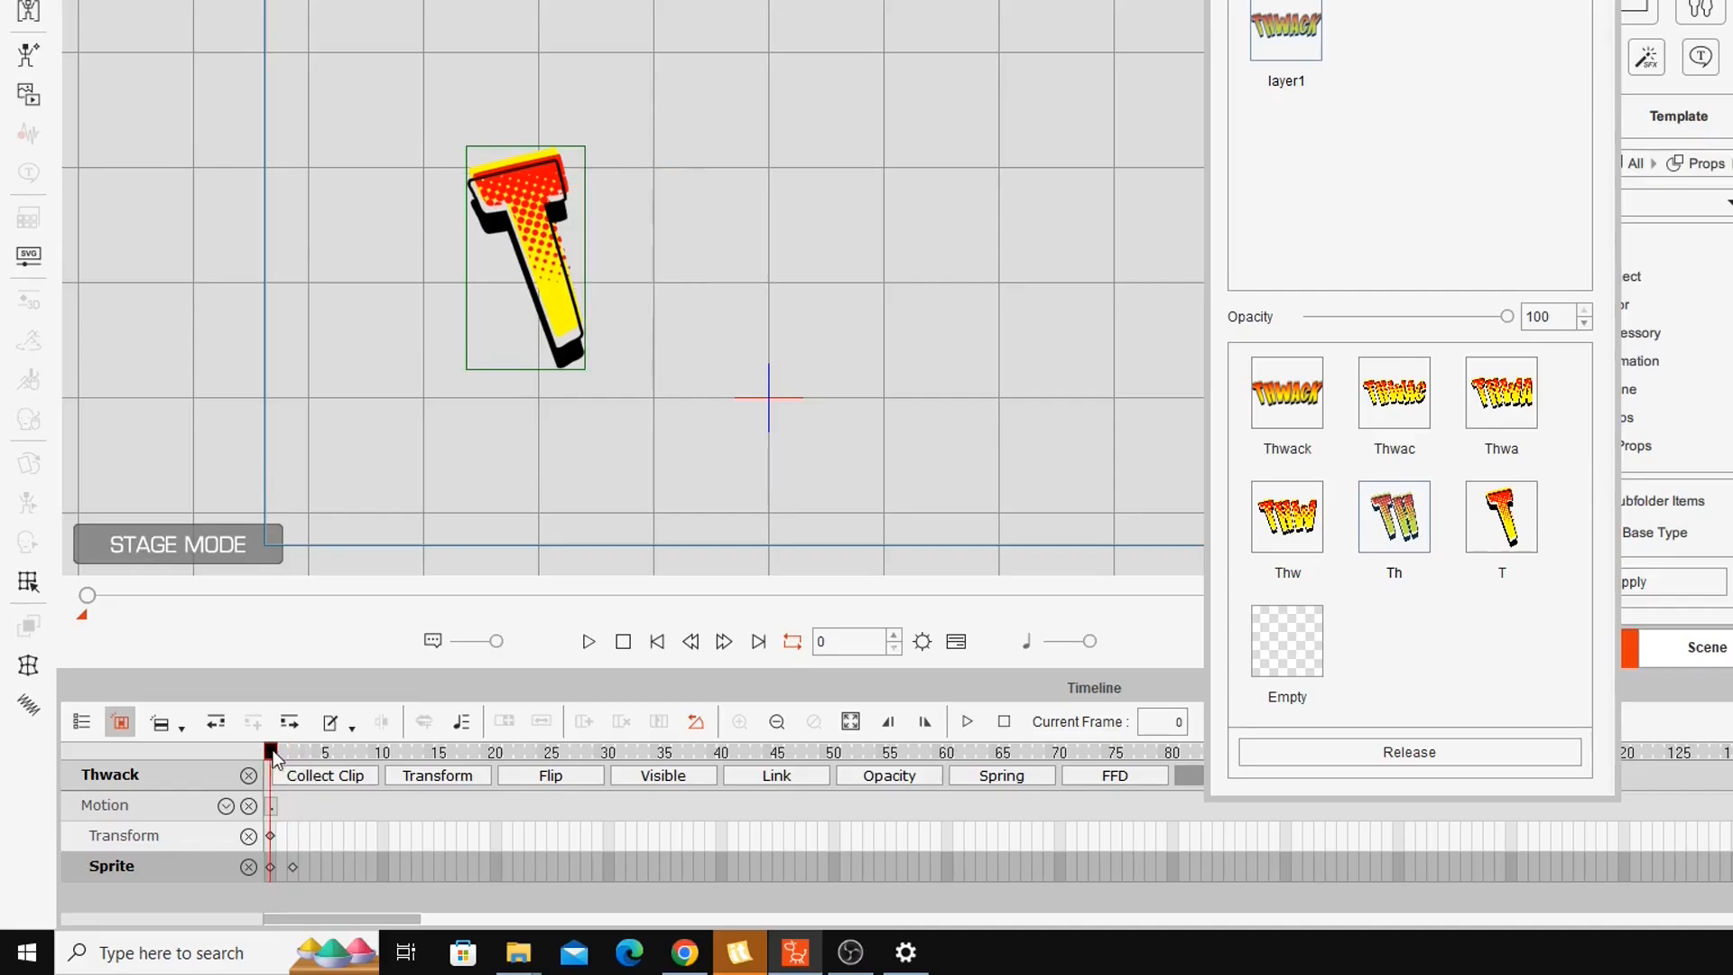
pyautogui.moveTo(273, 765); pyautogui.dragTo(311, 767)
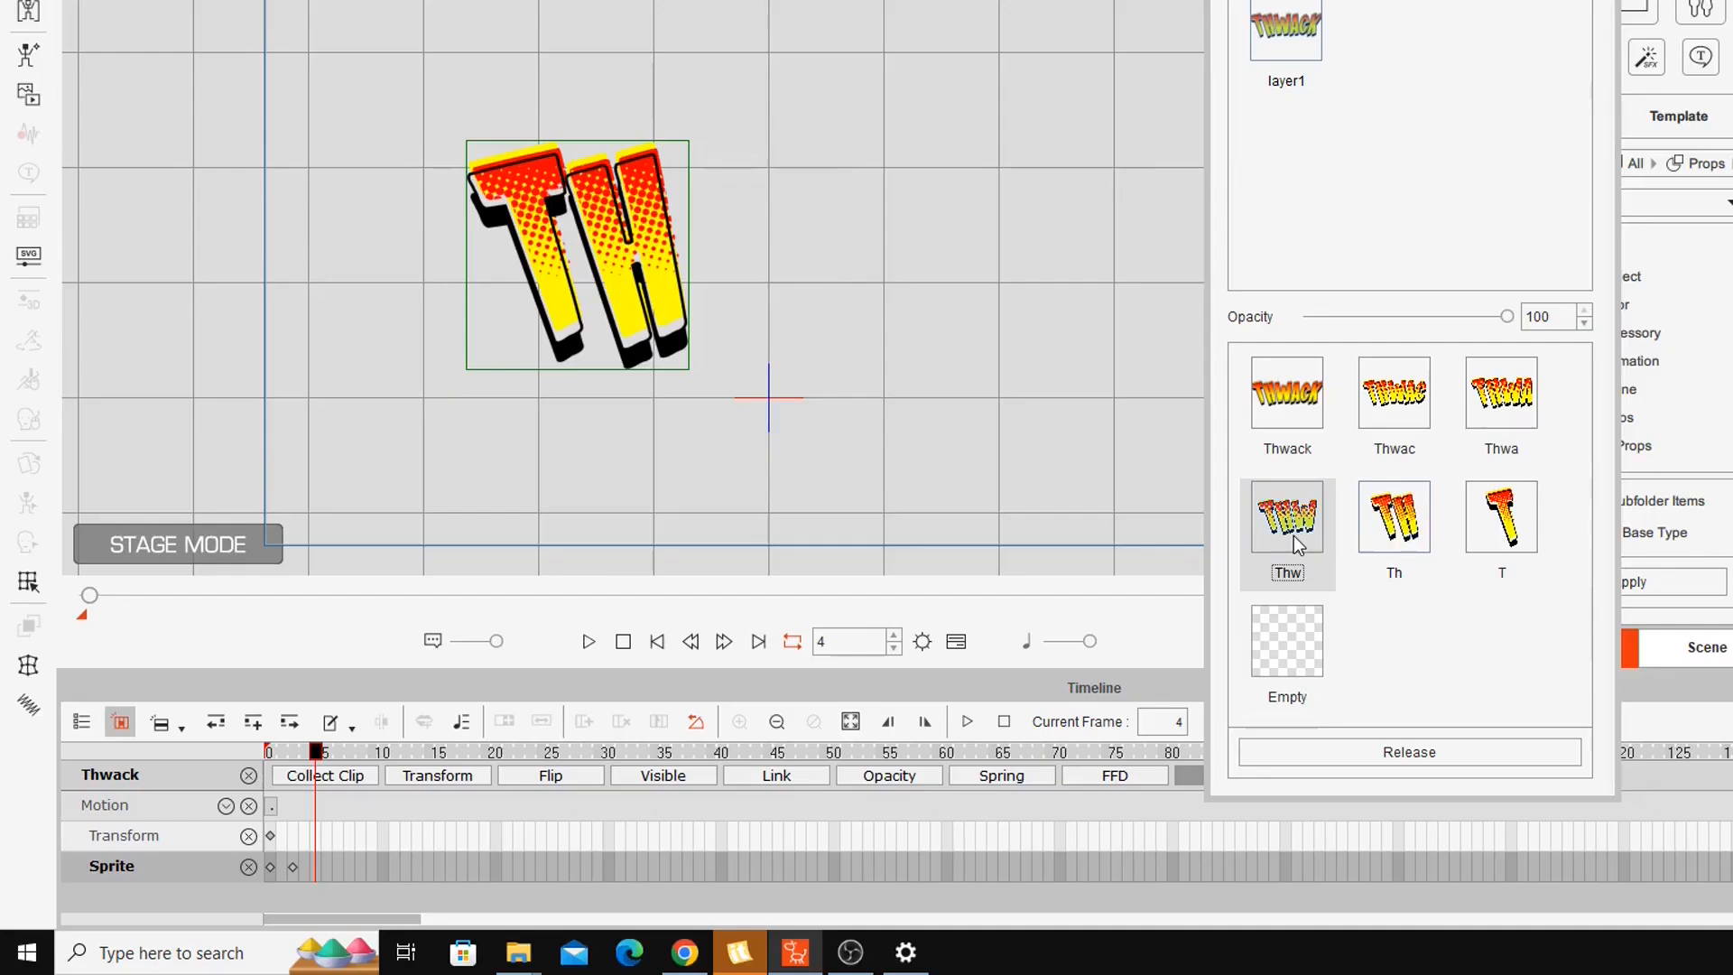
pyautogui.click(1297, 543)
# - Key the remaining sprites in the Sprite Editor: Thwa at frame 6, Thwac at frame 8 and Thwack at frame 10
pyautogui.click(338, 752)
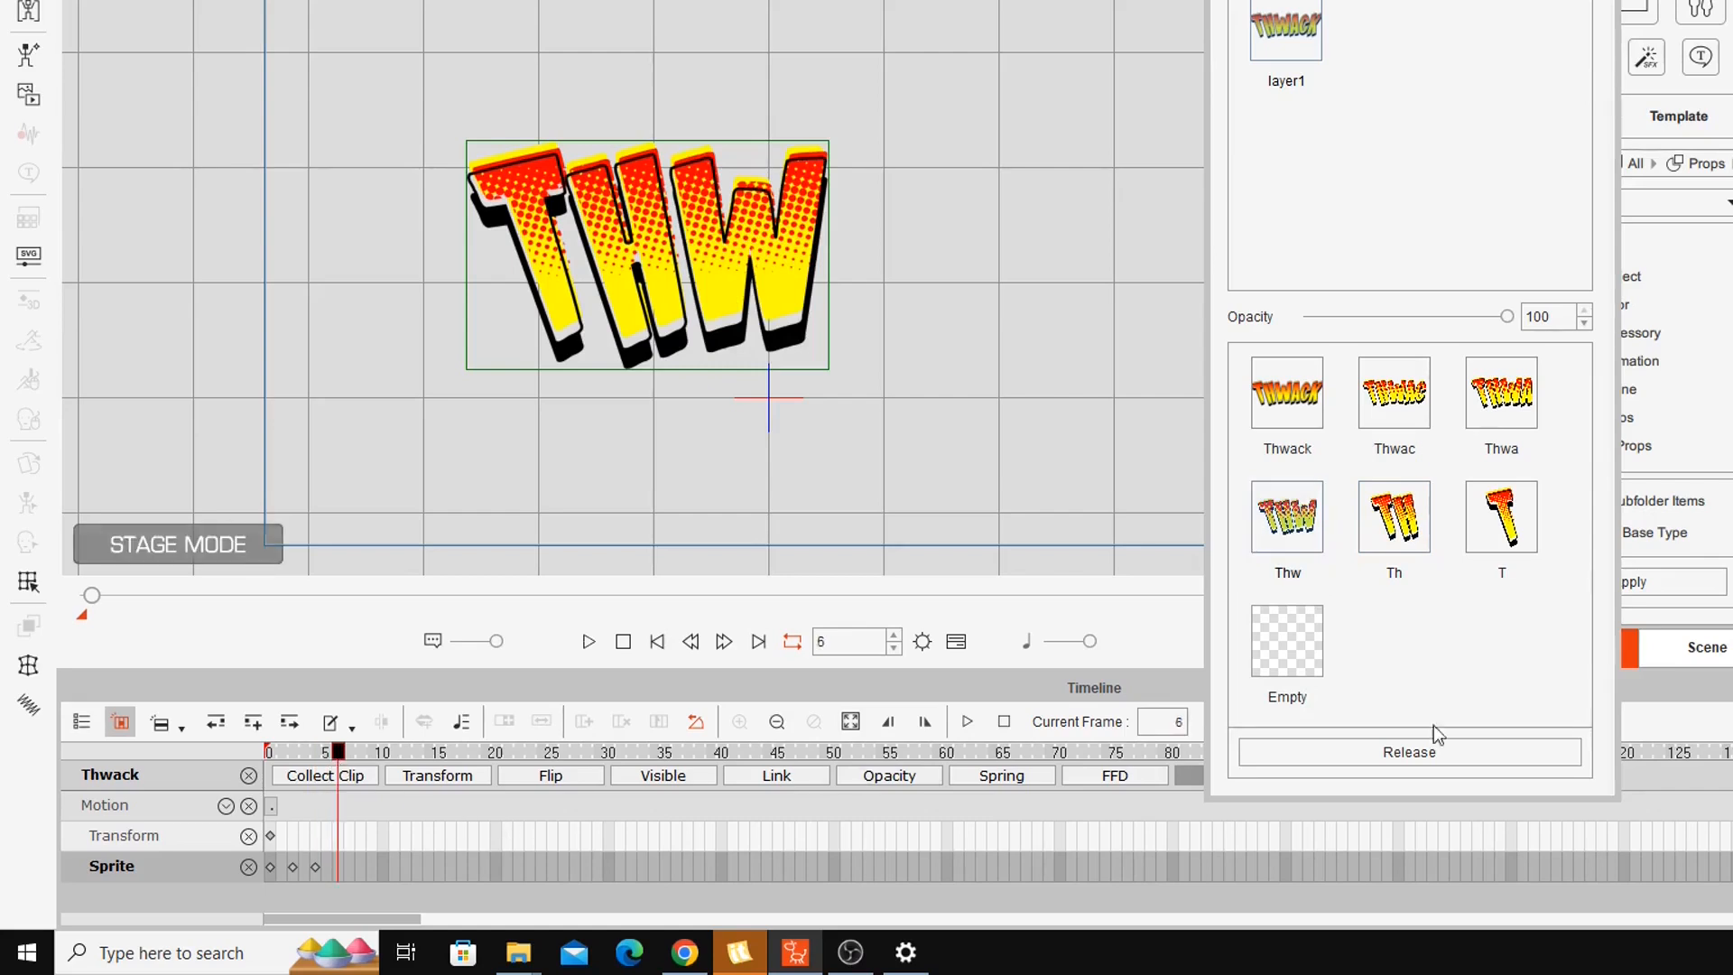
pyautogui.click(1526, 411)
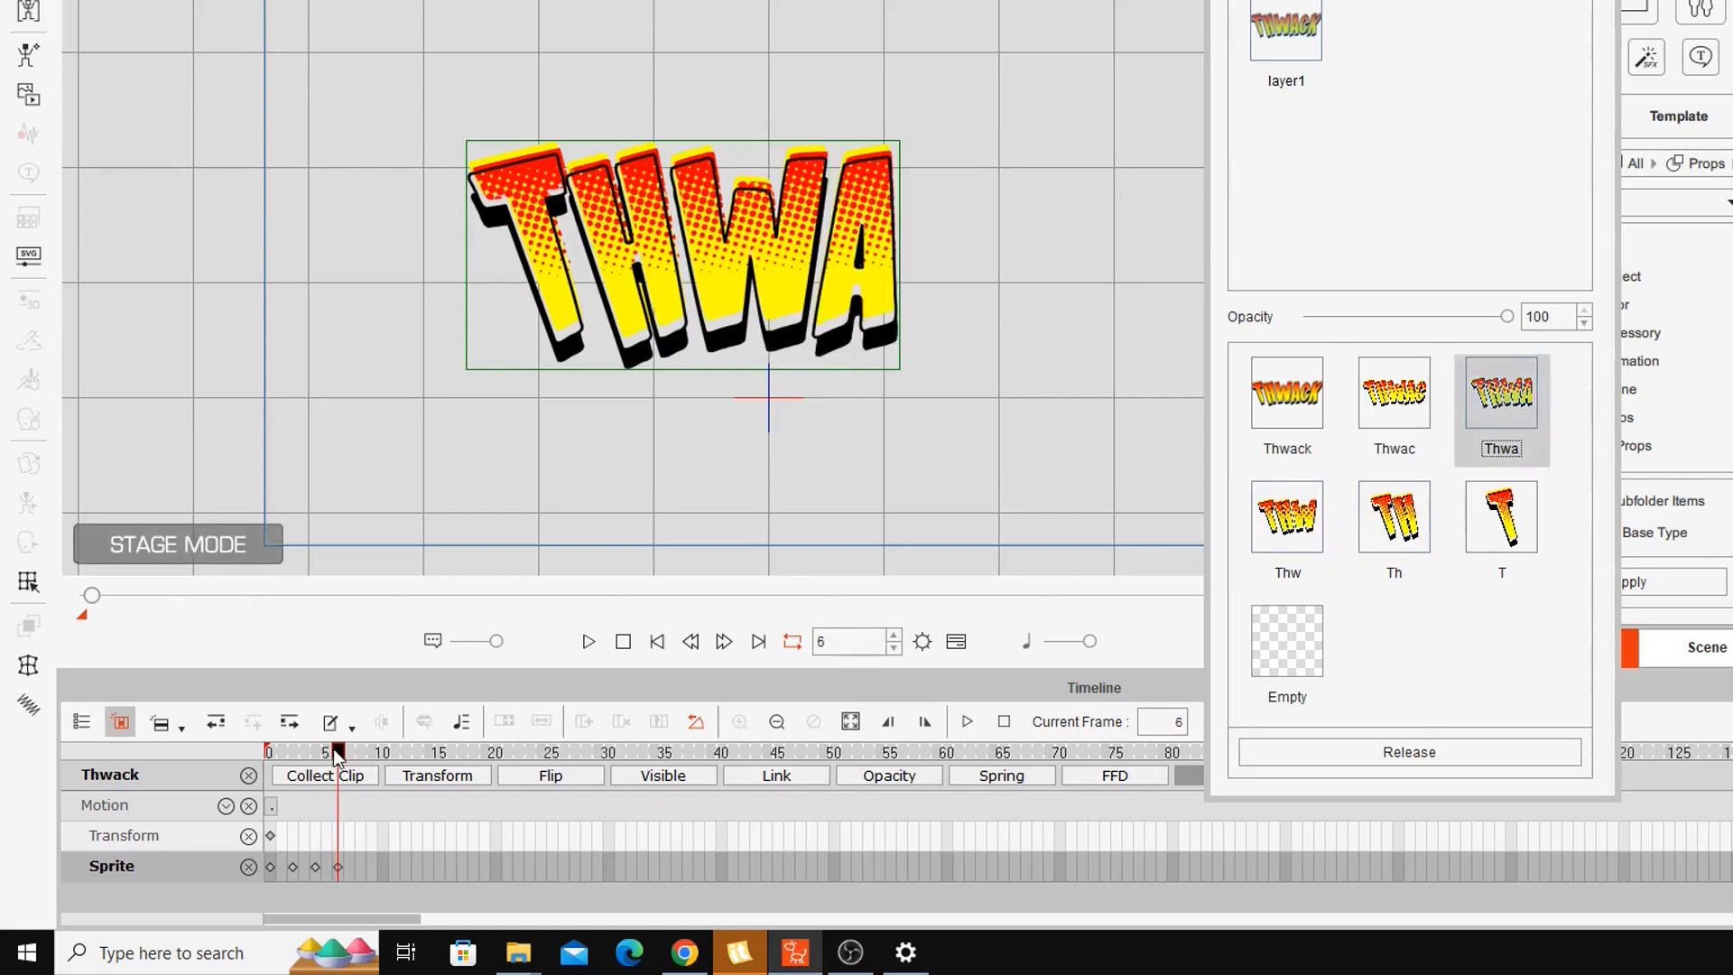
pyautogui.click(360, 753)
pyautogui.click(1394, 397)
pyautogui.moveTo(362, 749); pyautogui.dragTo(385, 819)
pyautogui.click(1300, 410)
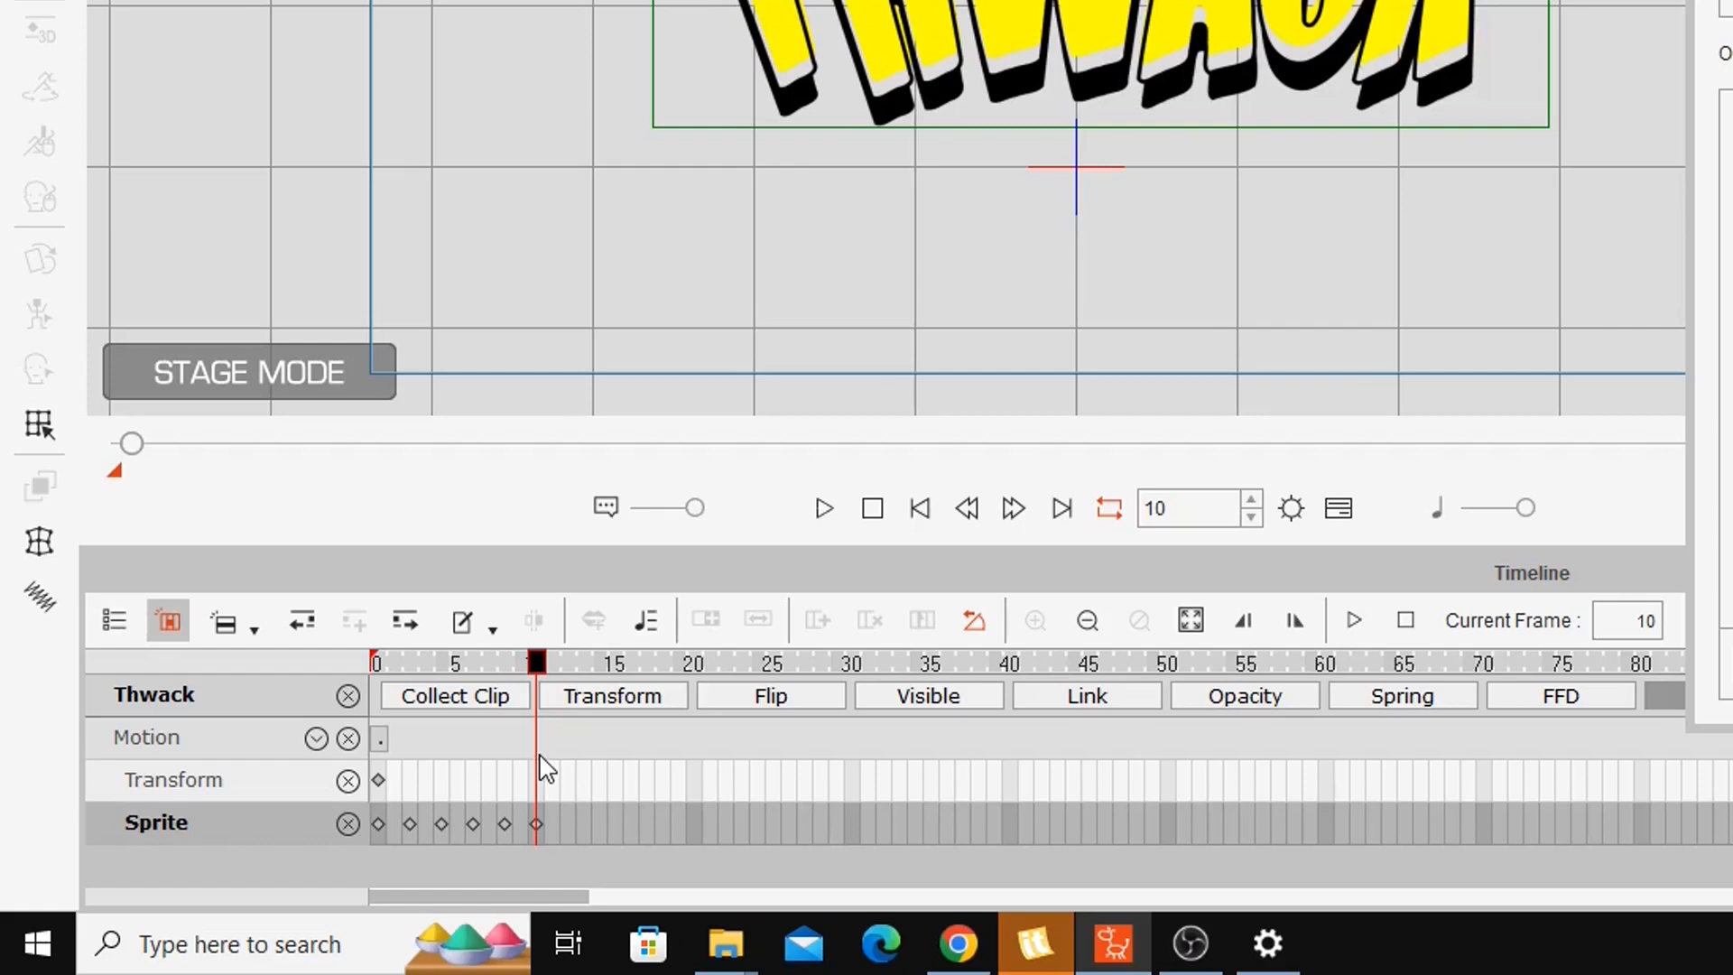
# - Try keying the whole prop's opacity at frame 14 on its separate Opacity track, outside the Motion track
pyautogui.moveTo(545, 769); pyautogui.dragTo(599, 782)
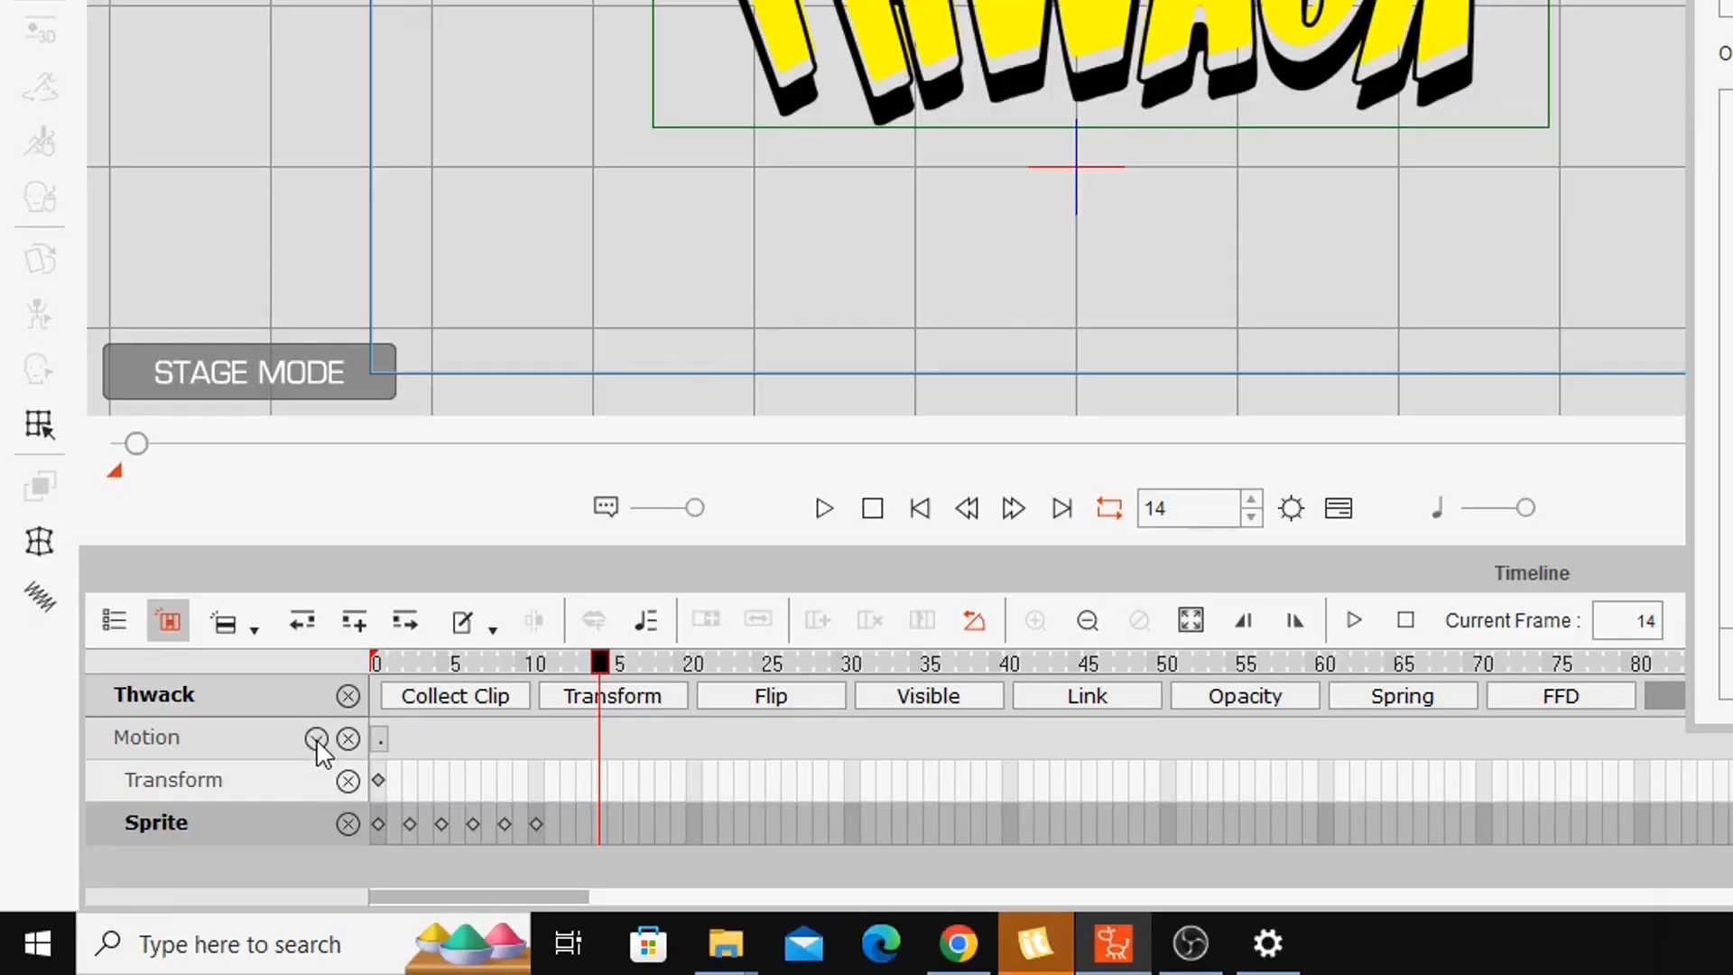
pyautogui.click(315, 738)
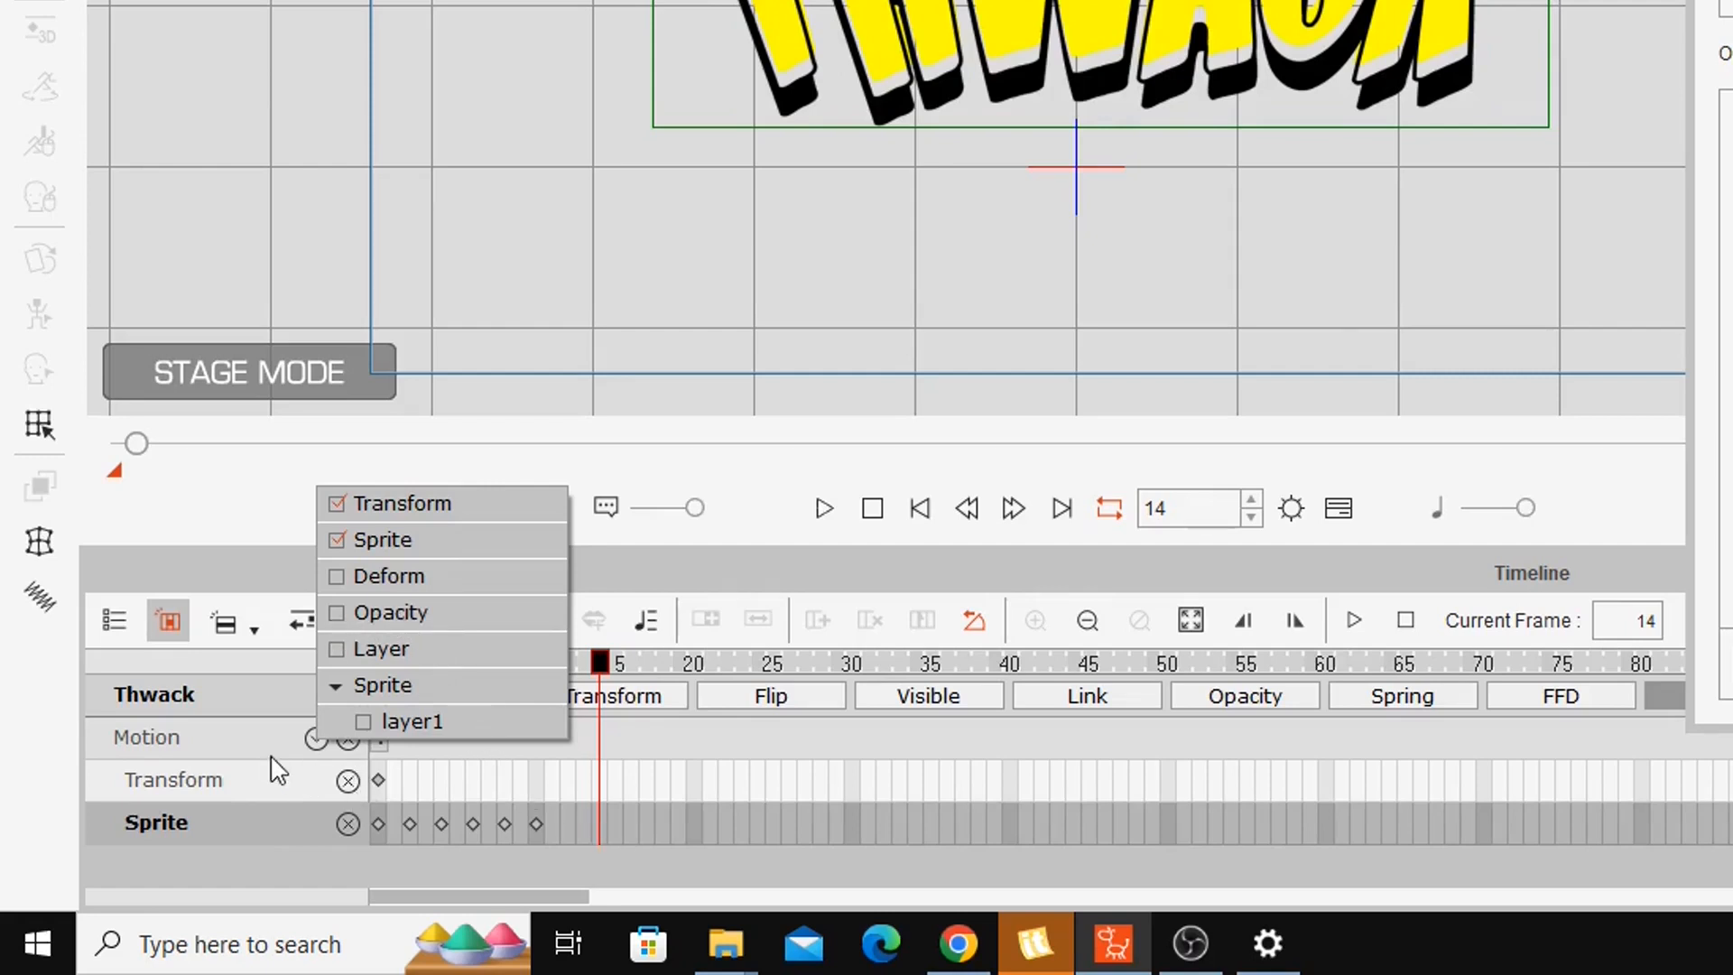
pyautogui.click(1244, 695)
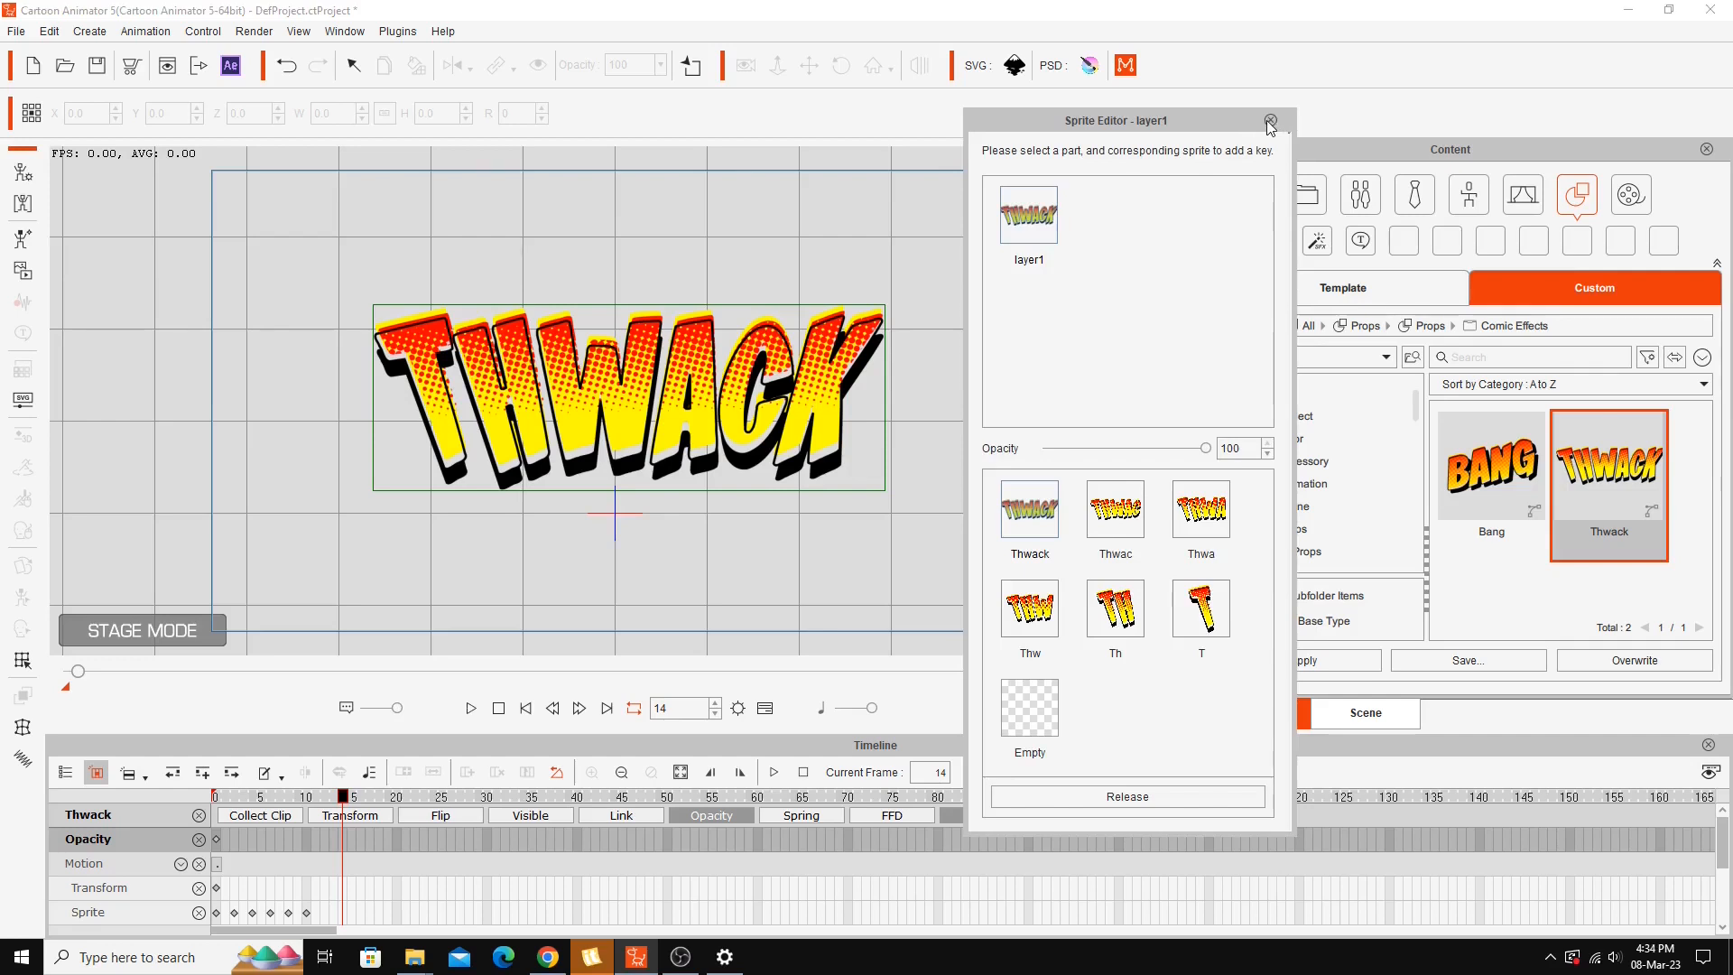
pyautogui.click(1588, 150)
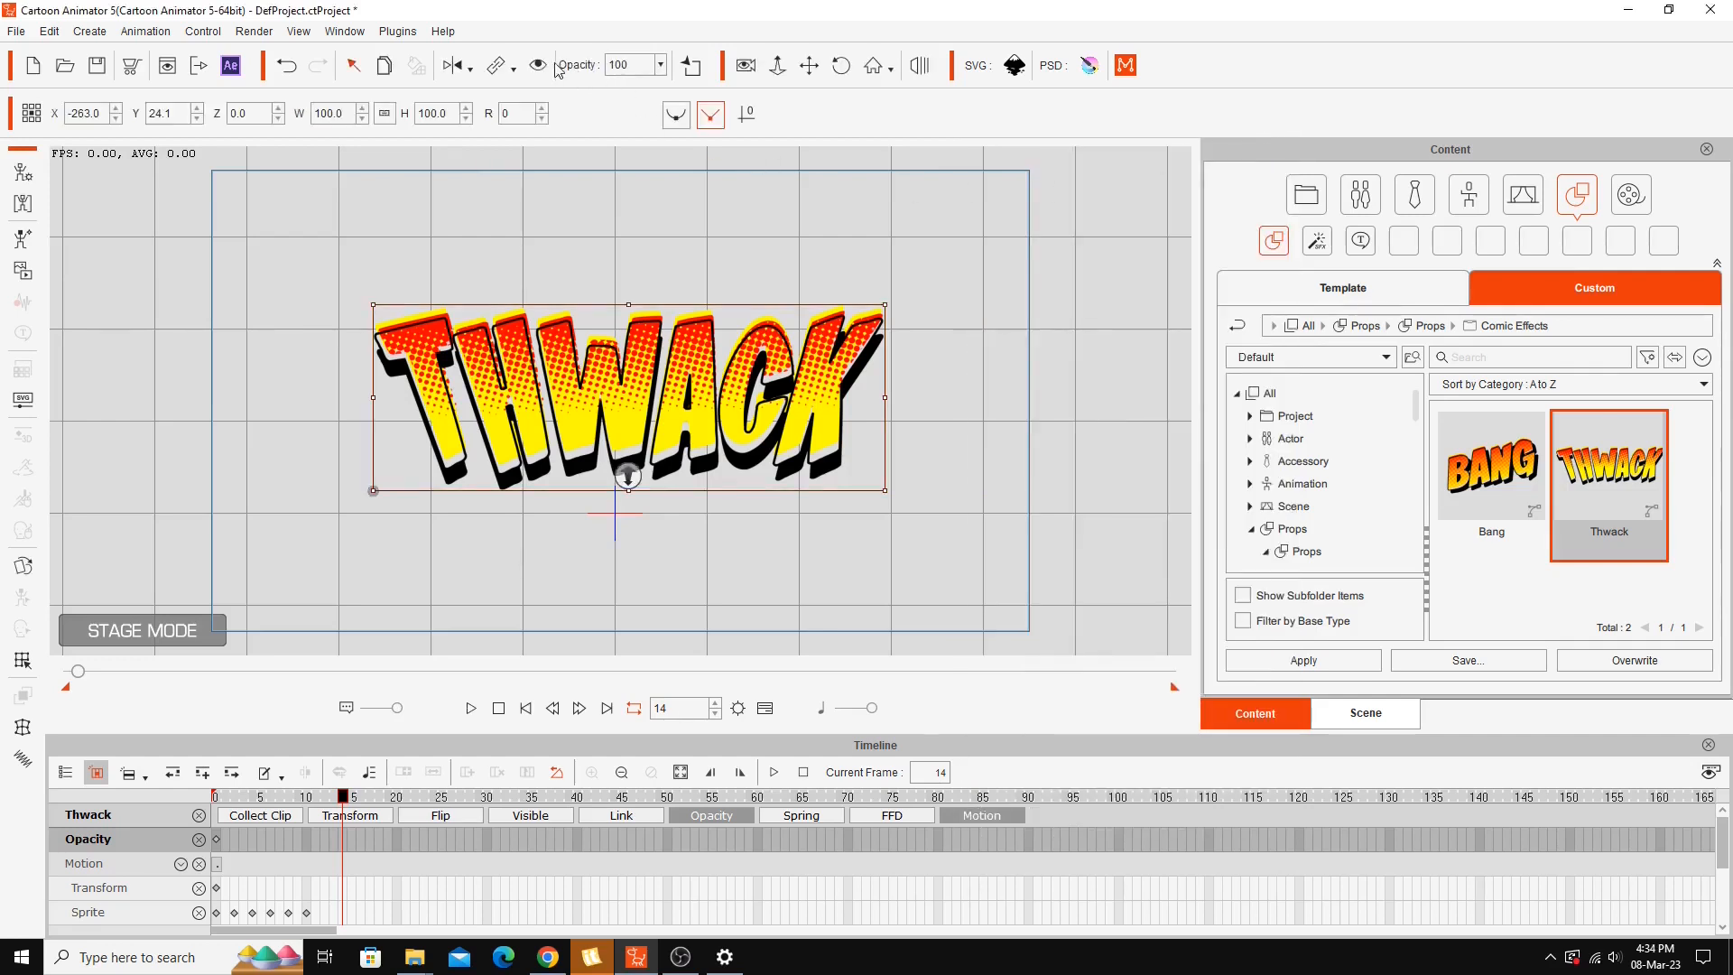
pyautogui.click(661, 65)
pyautogui.moveTo(1010, 126)
pyautogui.mouseDown()
pyautogui.moveTo(881, 139)
pyautogui.moveTo(1043, 161)
pyautogui.moveTo(955, 150)
pyautogui.moveTo(1025, 153)
pyautogui.mouseUp()
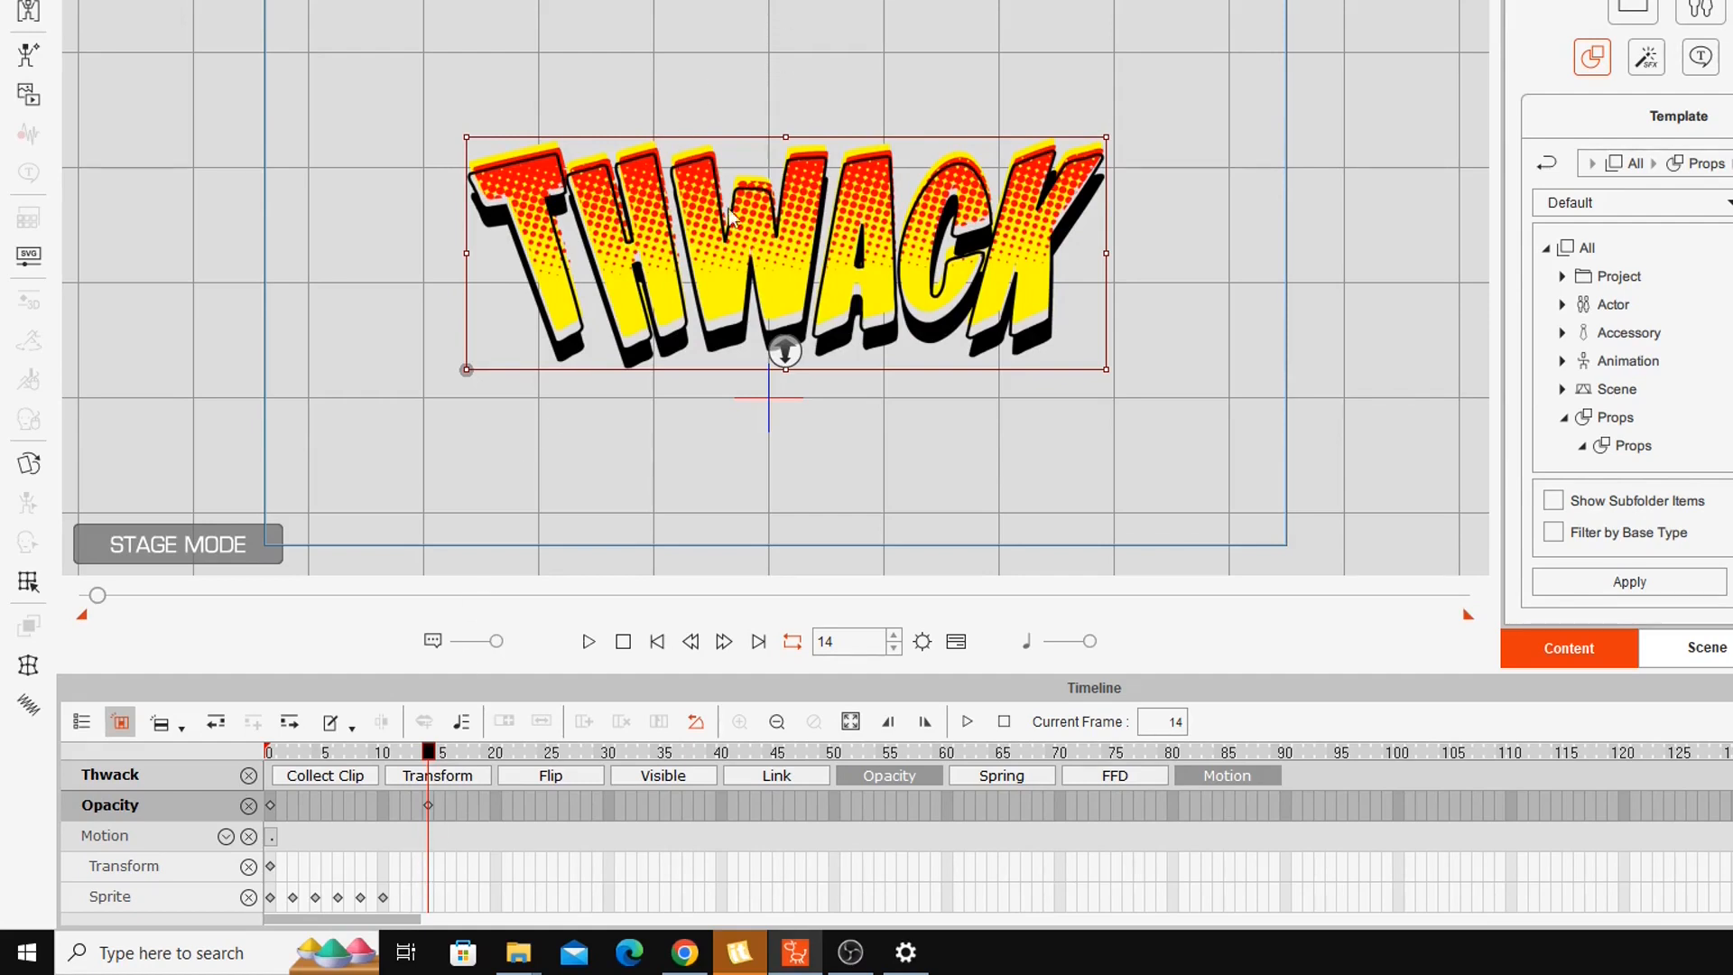
pyautogui.click(129, 836)
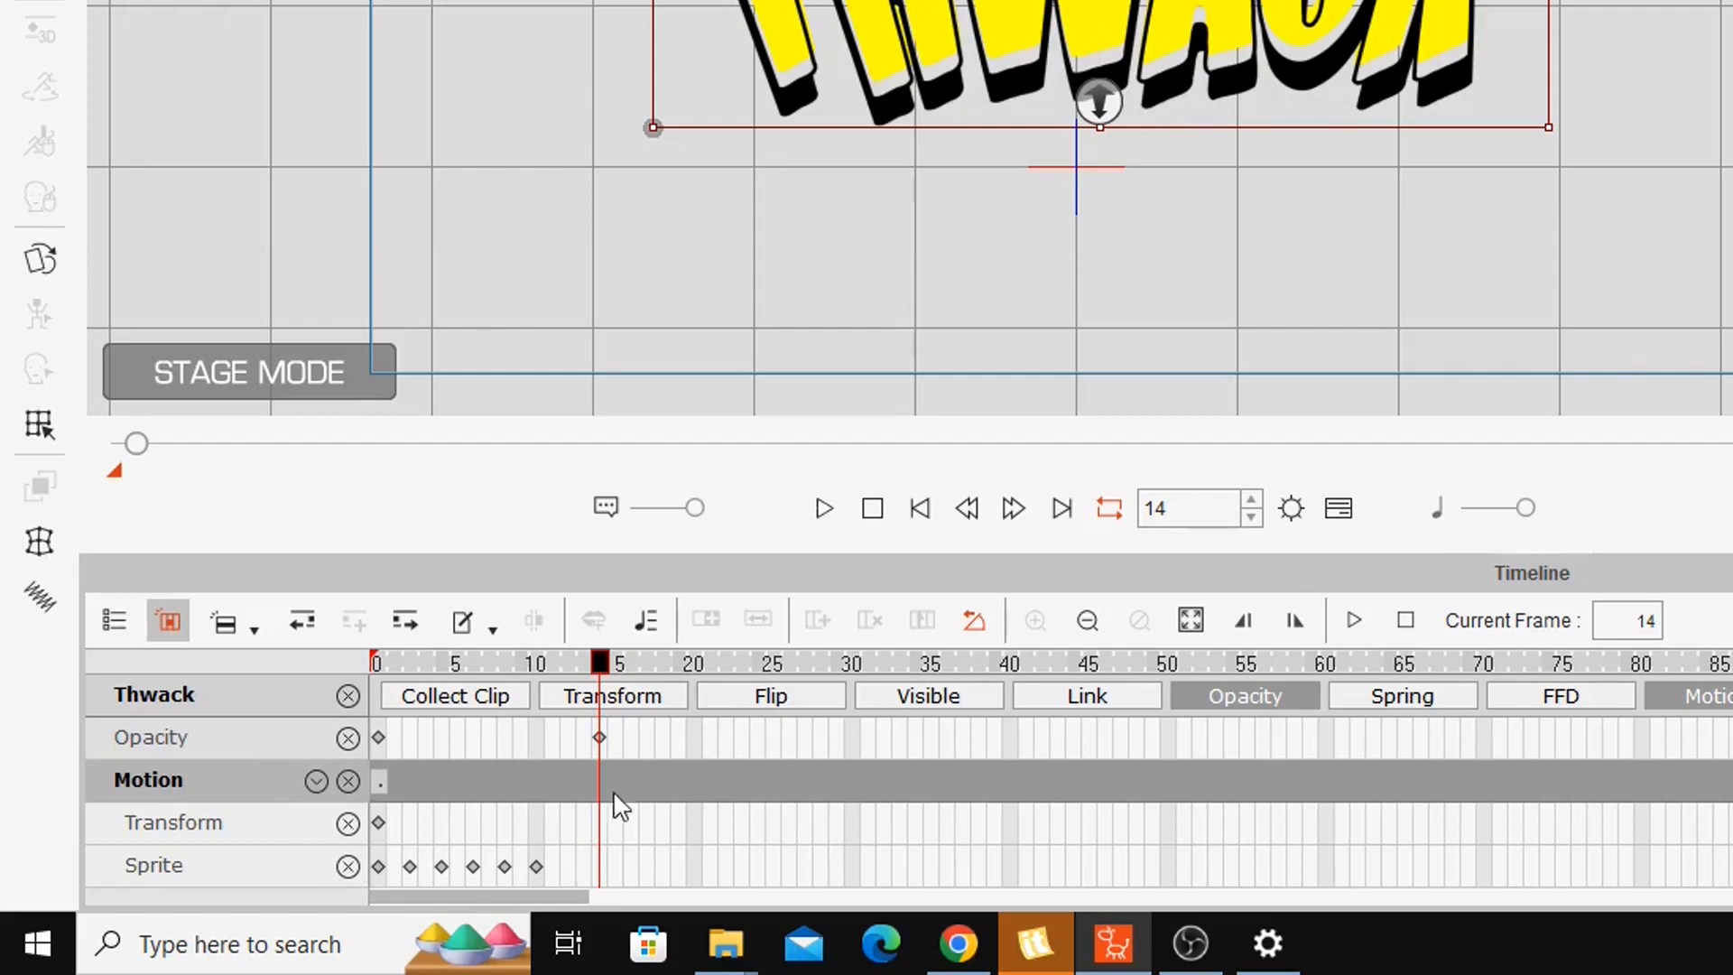
pyautogui.scroll(-3, 903, 780)
pyautogui.scroll(3, 367, 684)
# - Show the Opacity row under the Motion track and key the sprite's opacity at 100 on frame 14
pyautogui.click(315, 738)
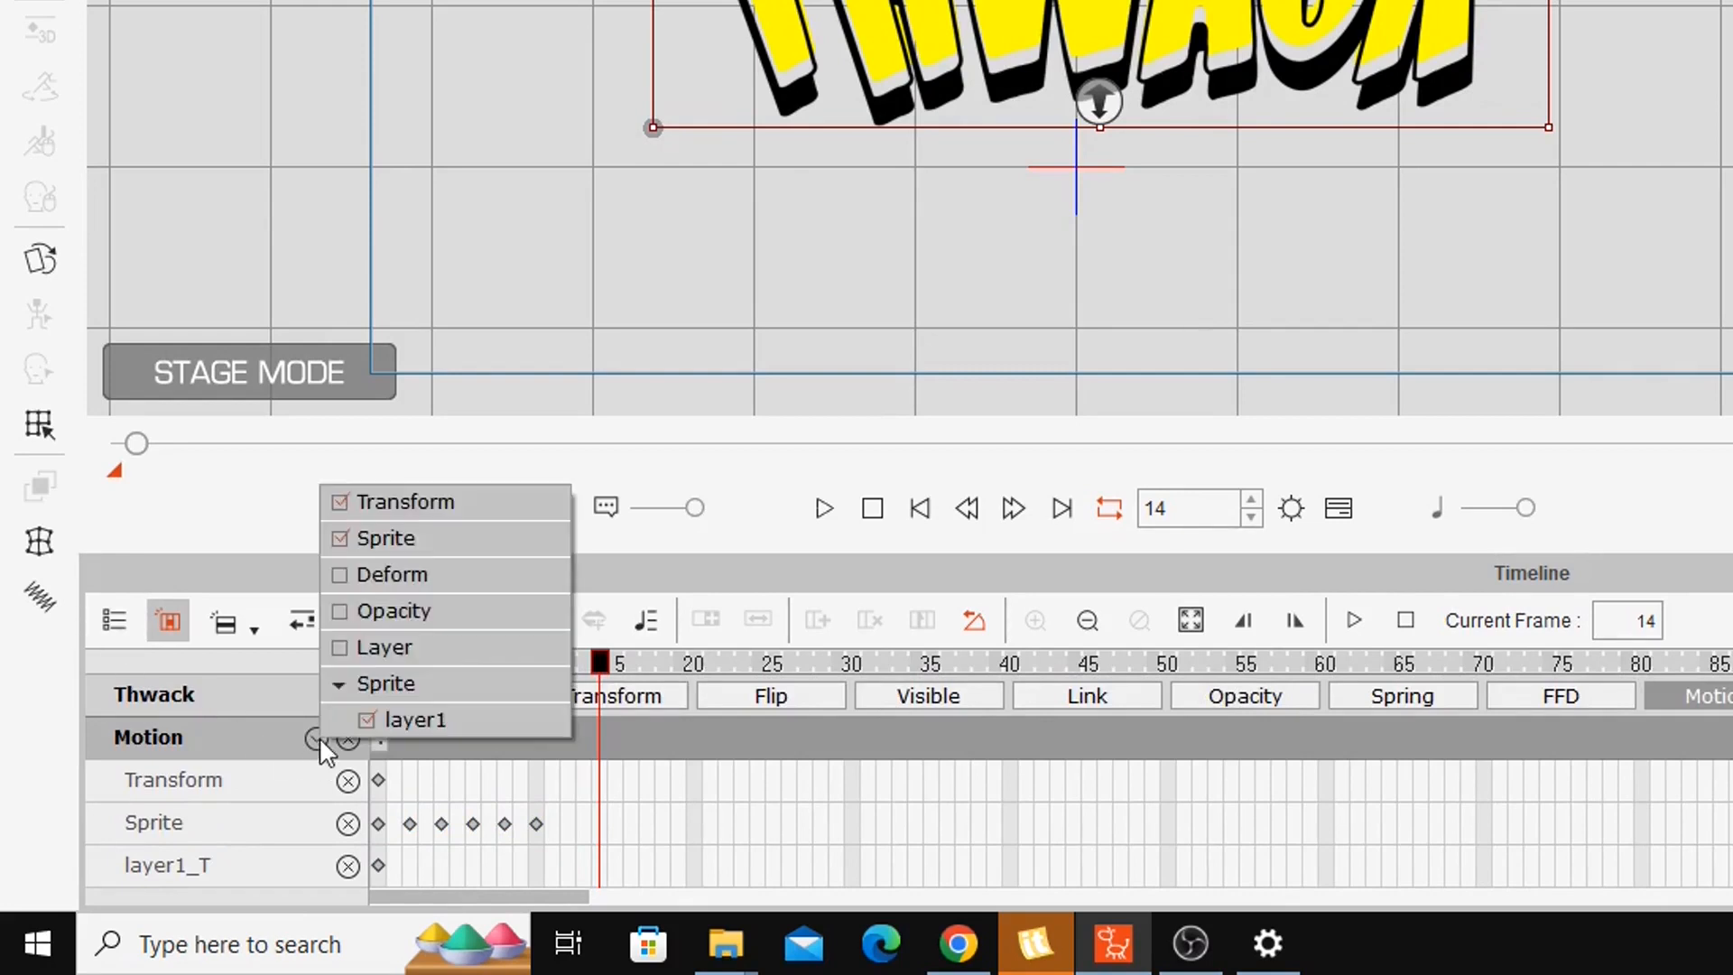
pyautogui.click(338, 610)
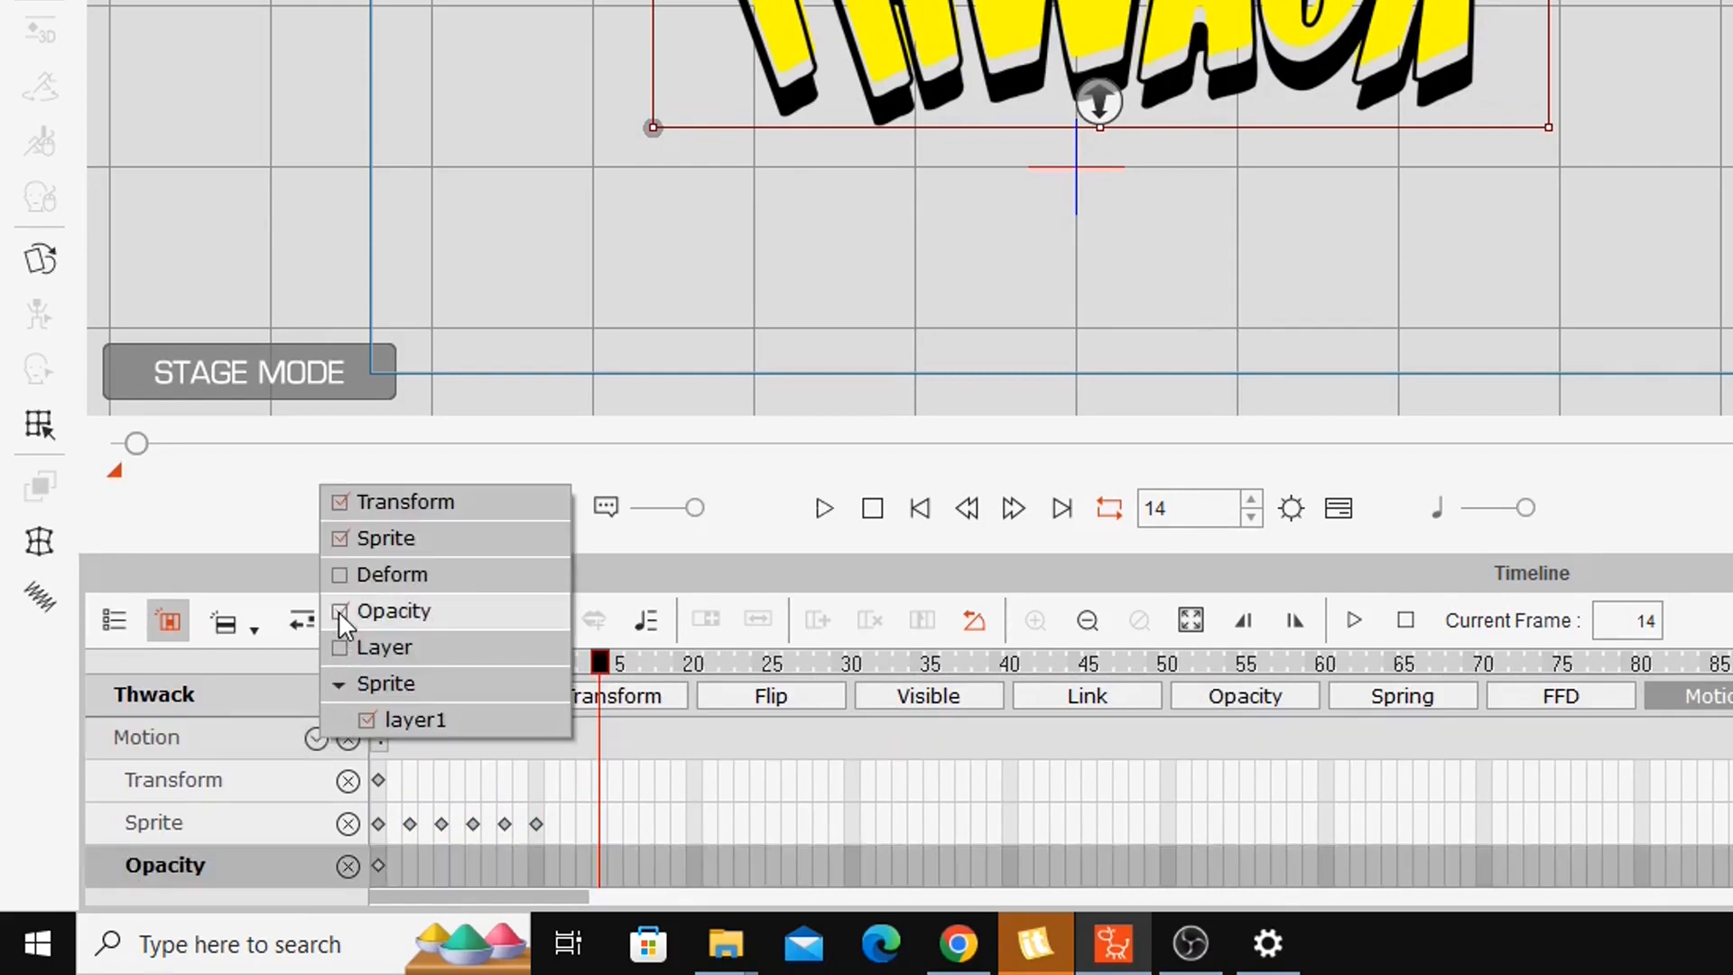
pyautogui.click(596, 870)
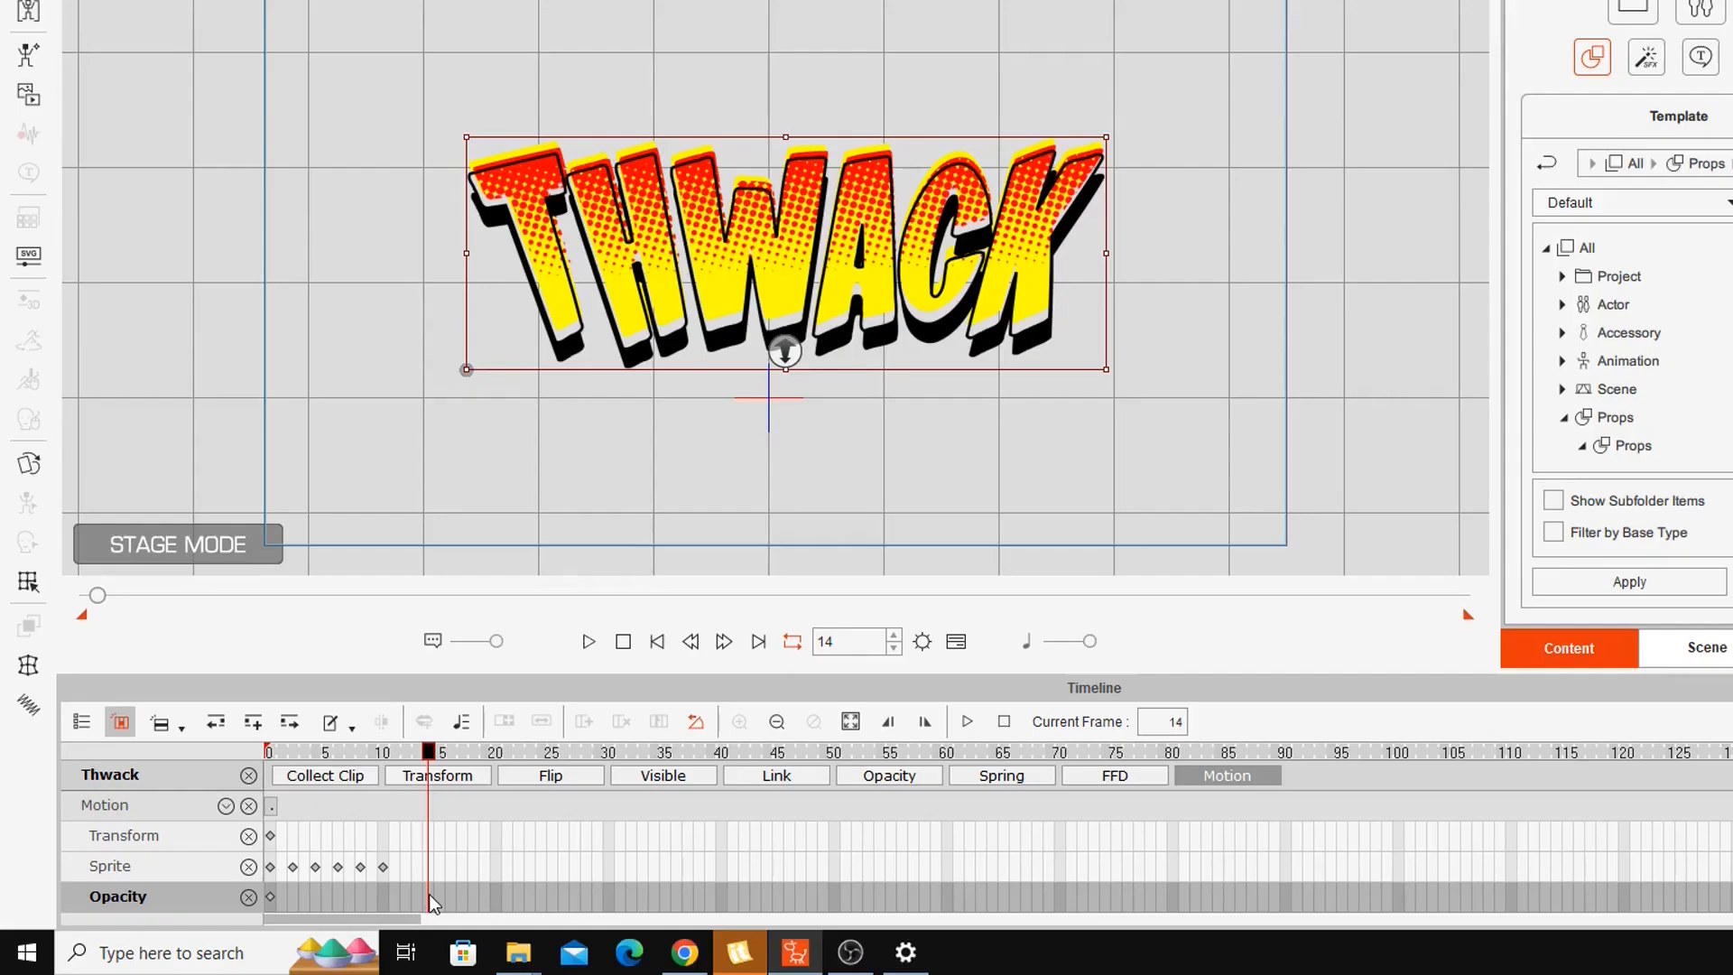
pyautogui.doubleClick(430, 895)
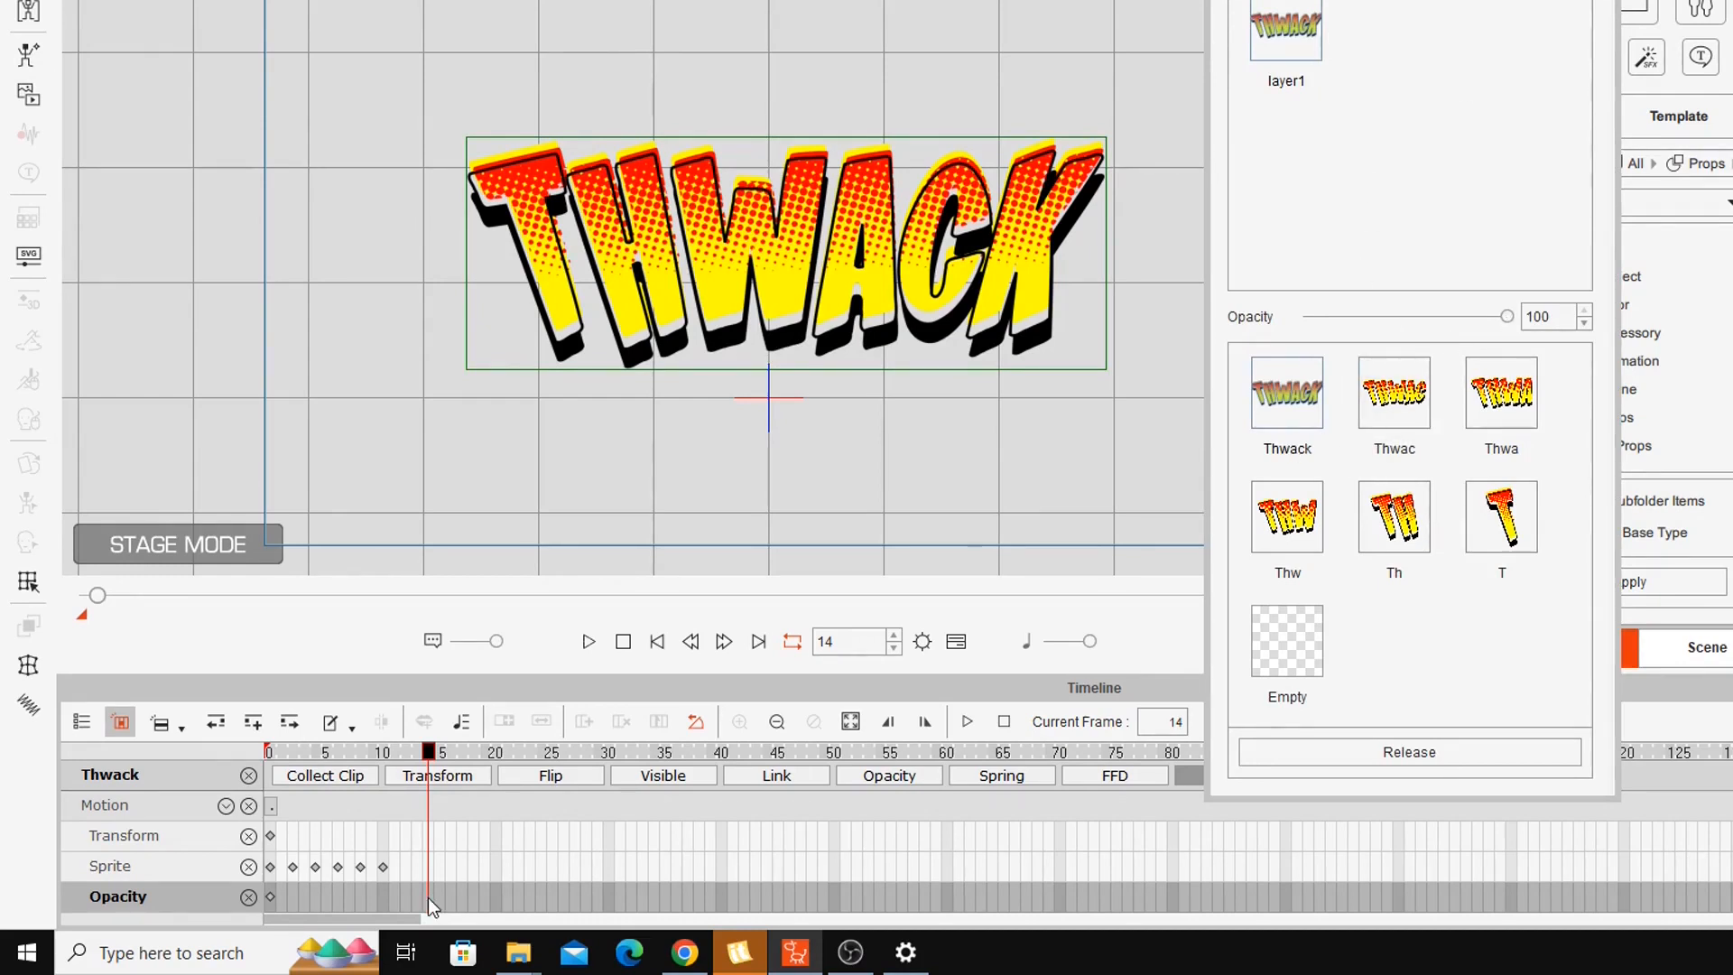
pyautogui.moveTo(1508, 317)
pyautogui.mouseDown()
pyautogui.moveTo(1422, 307)
pyautogui.moveTo(1518, 317)
pyautogui.mouseUp()
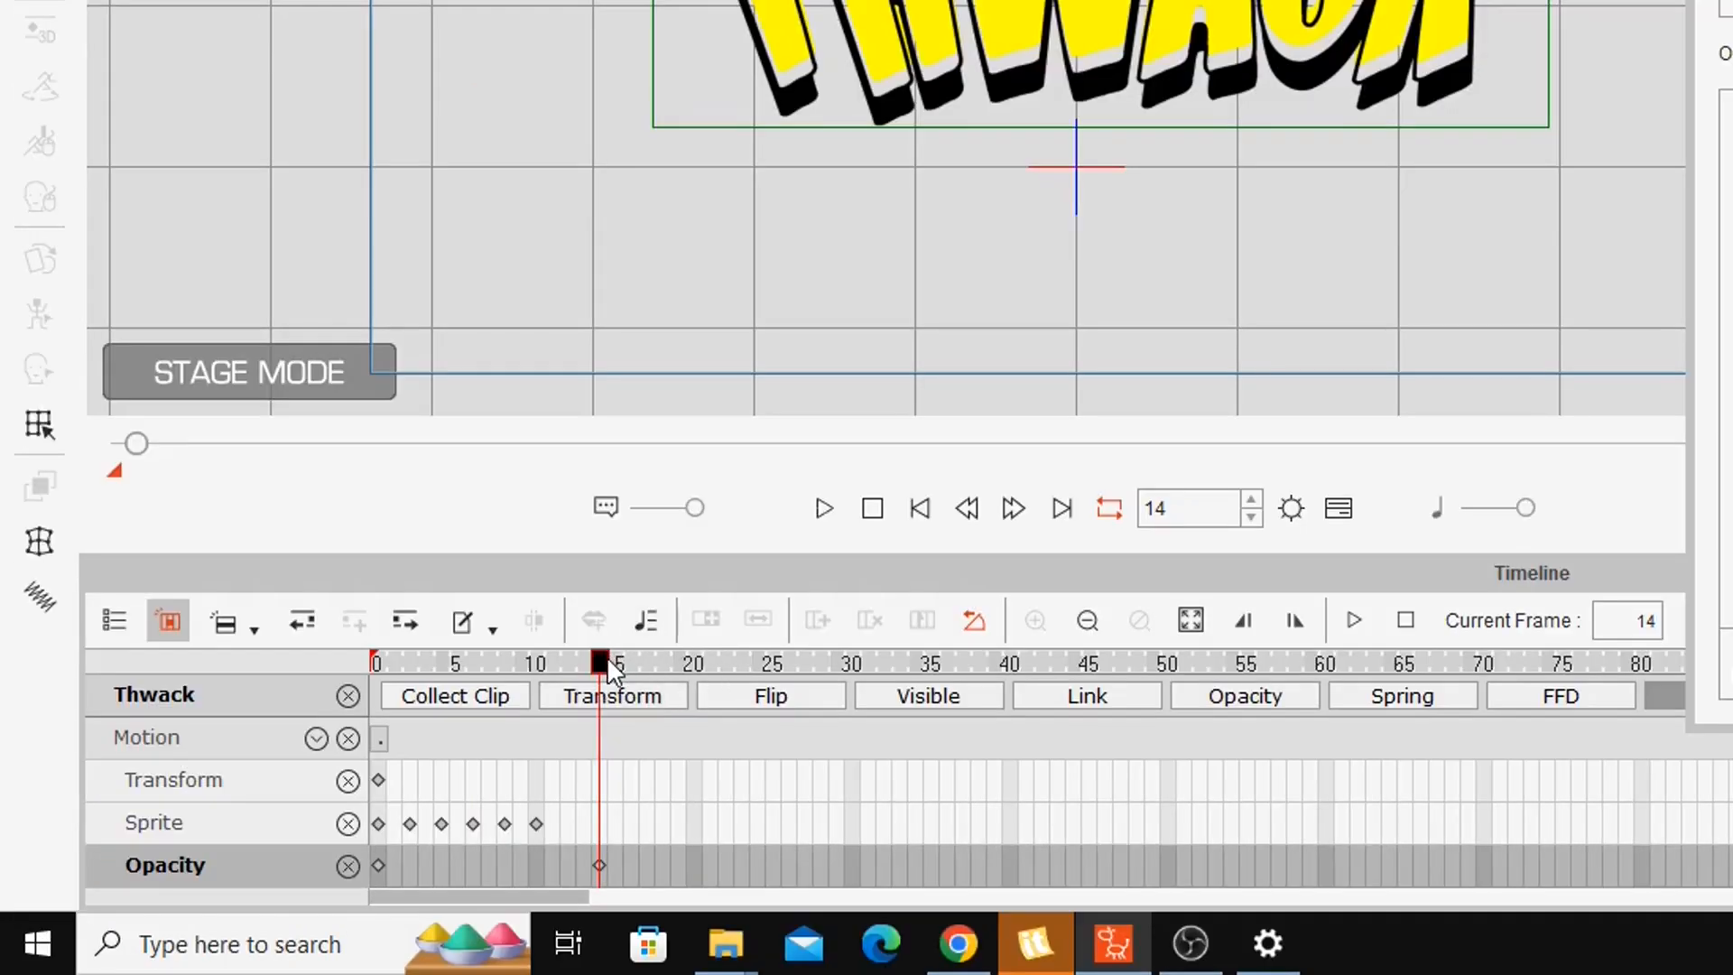
# - Key the sprite as fully transparent at frame 20 and return to frame 0
pyautogui.moveTo(605, 657); pyautogui.dragTo(690, 675)
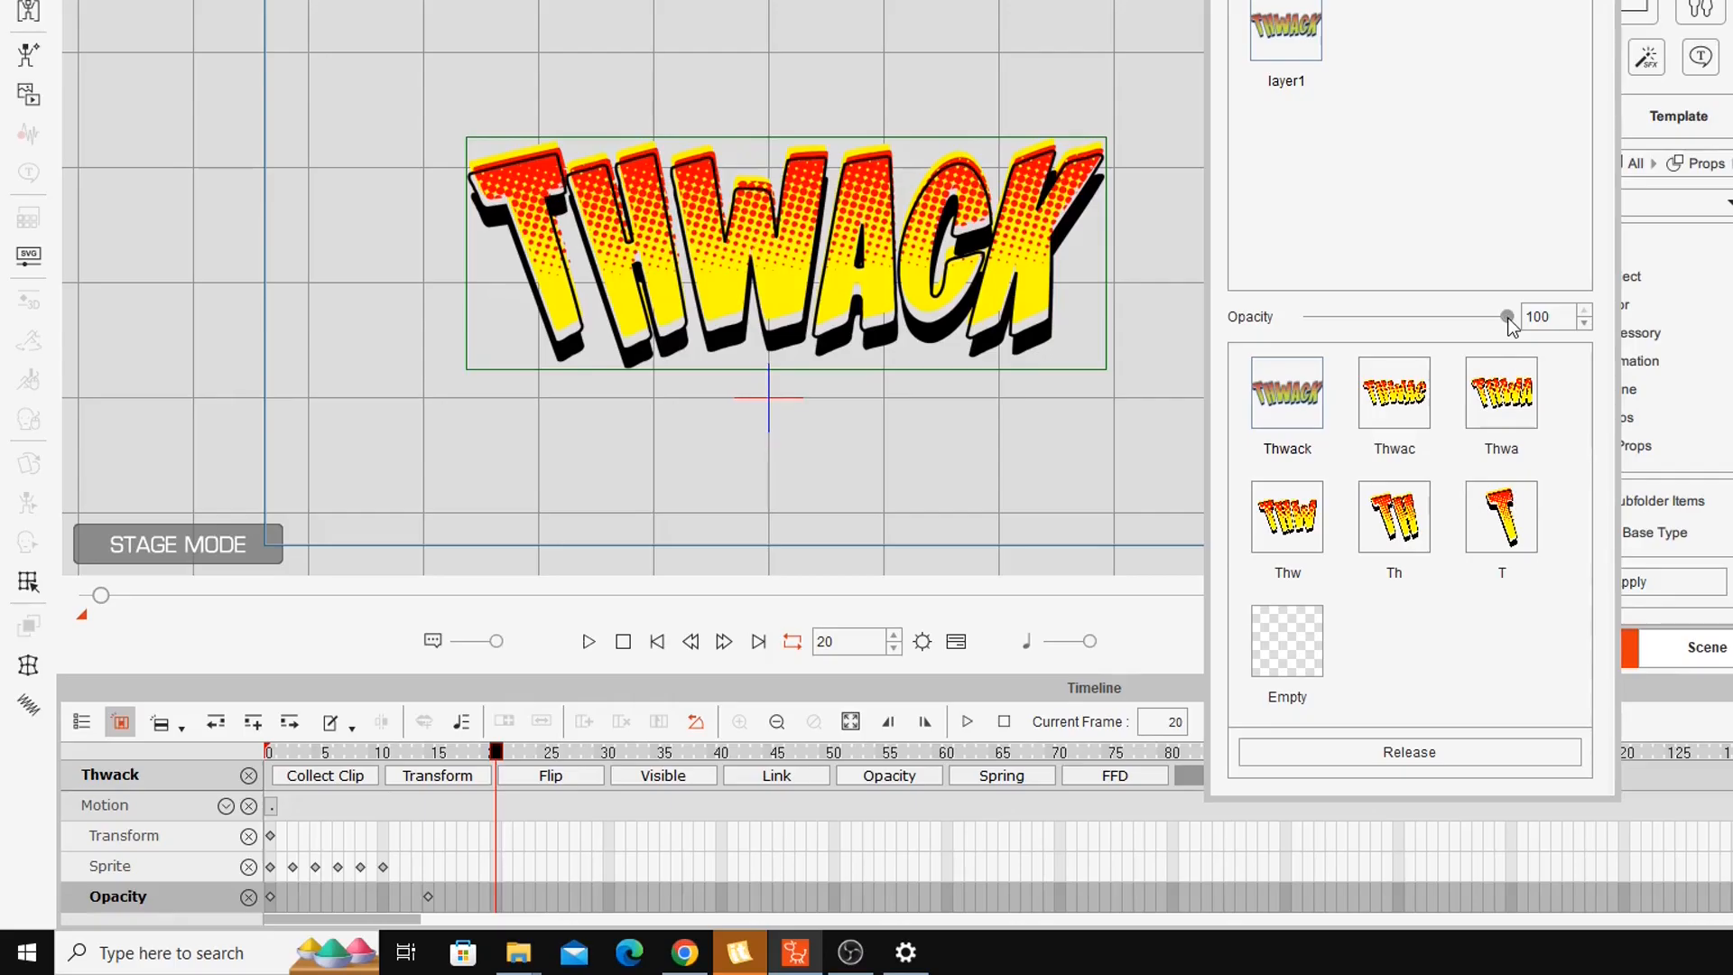
pyautogui.moveTo(1508, 318); pyautogui.dragTo(1261, 340)
pyautogui.moveTo(357, 752); pyautogui.dragTo(251, 751)
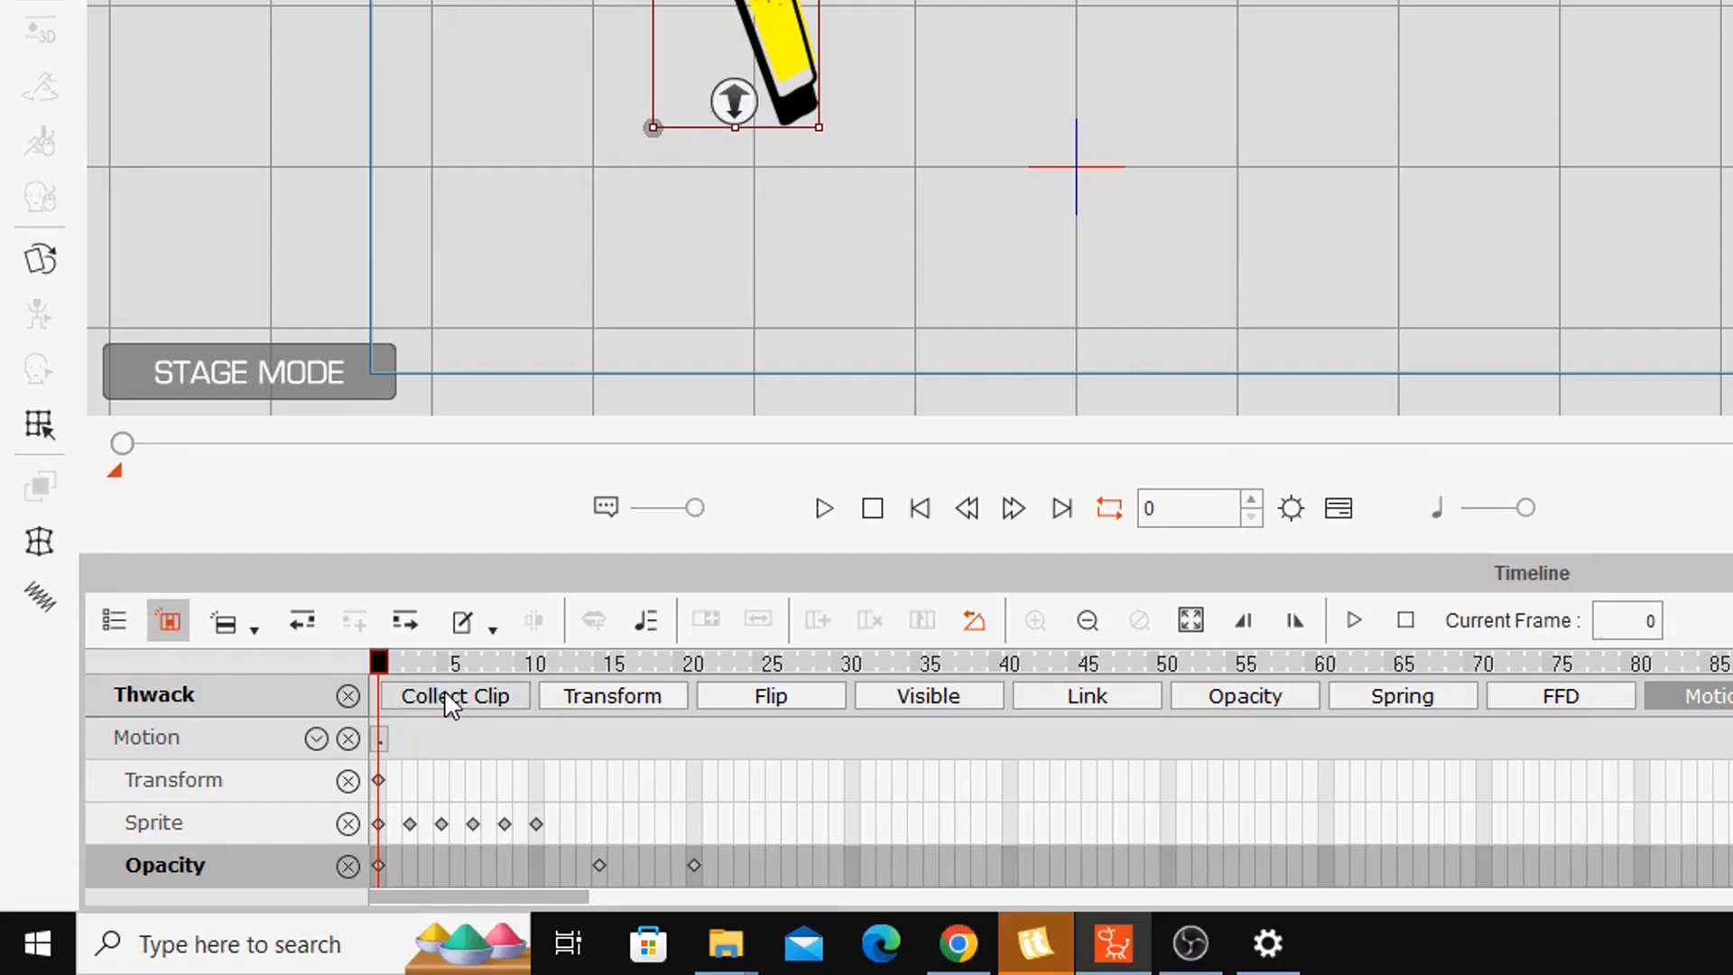
# - Show the Collect Clip track and mark a clip range from frame 0 to frame 20
pyautogui.click(444, 694)
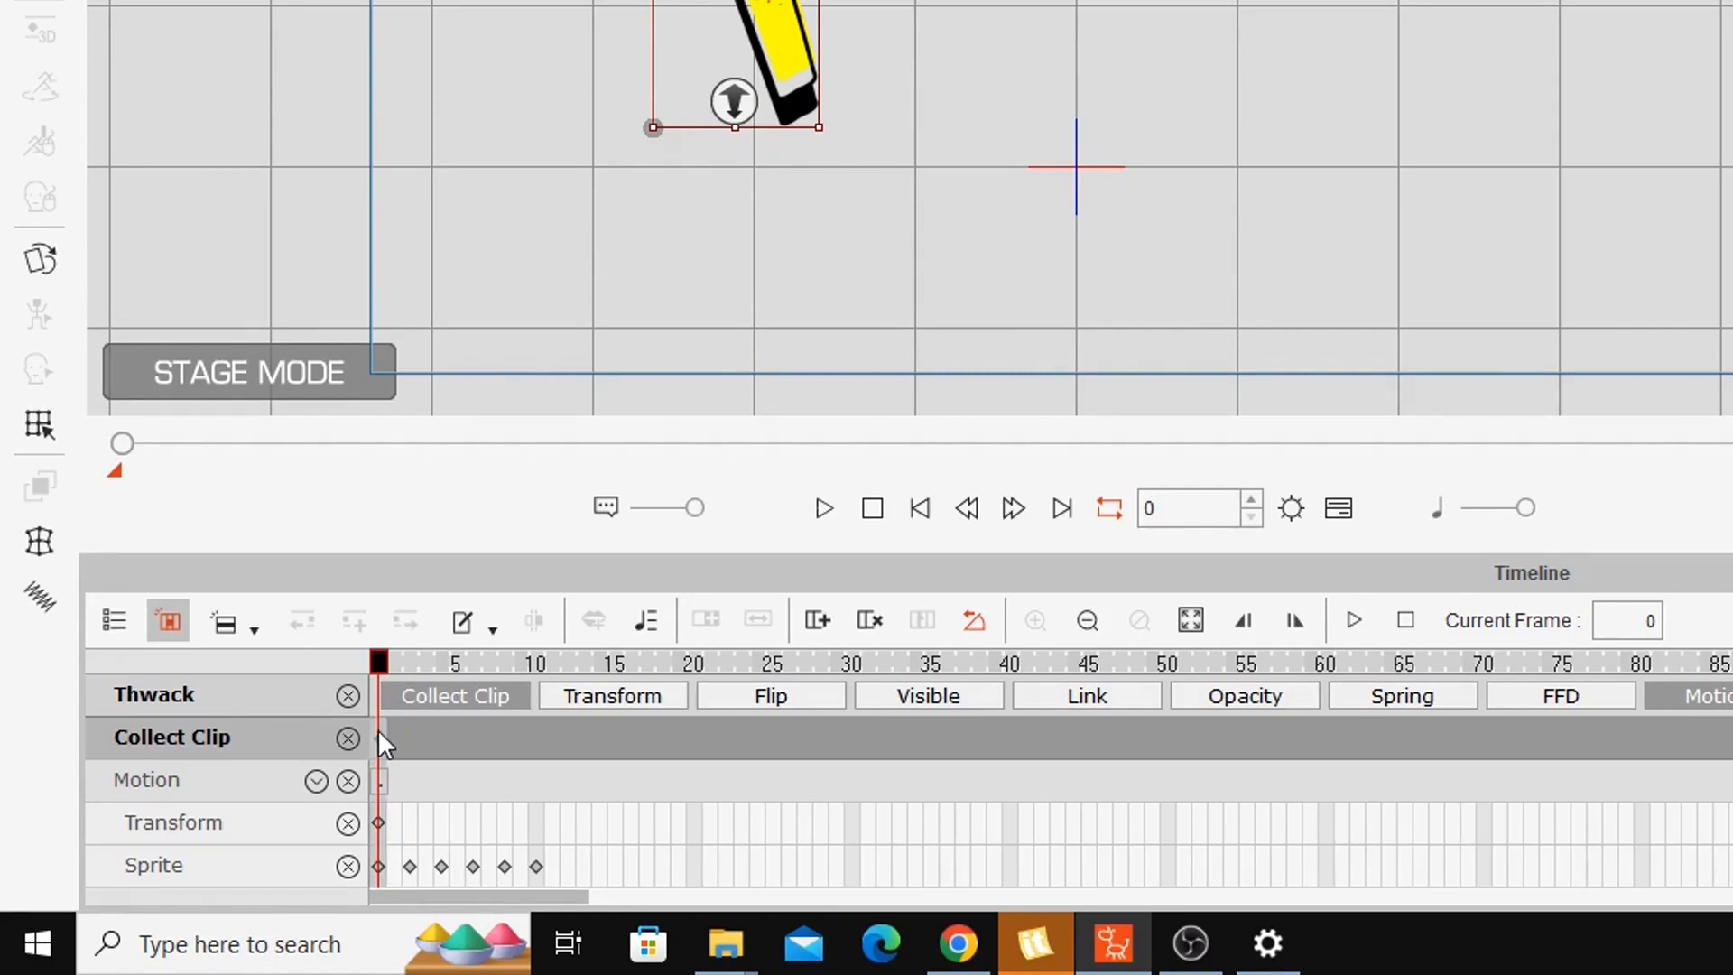
pyautogui.moveTo(383, 733)
pyautogui.mouseDown()
pyautogui.moveTo(587, 751)
pyautogui.moveTo(667, 782)
pyautogui.mouseUp()
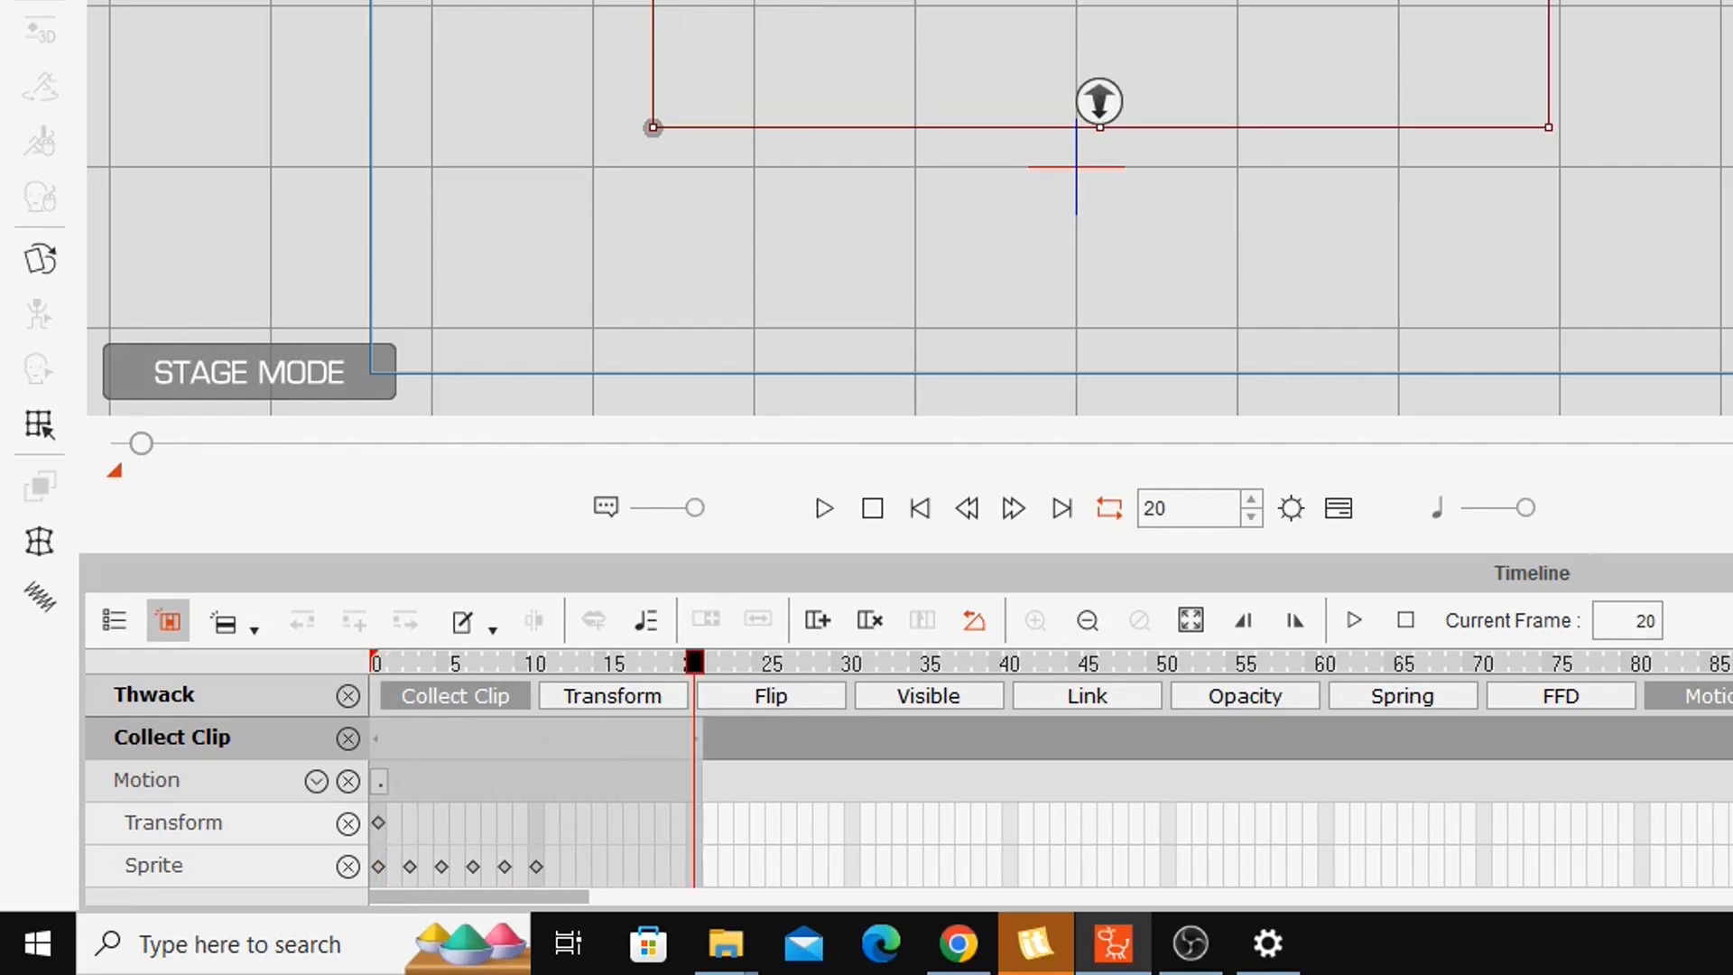
pyautogui.scroll(-2, 908, 779)
pyautogui.scroll(2, 908, 780)
pyautogui.click(454, 740)
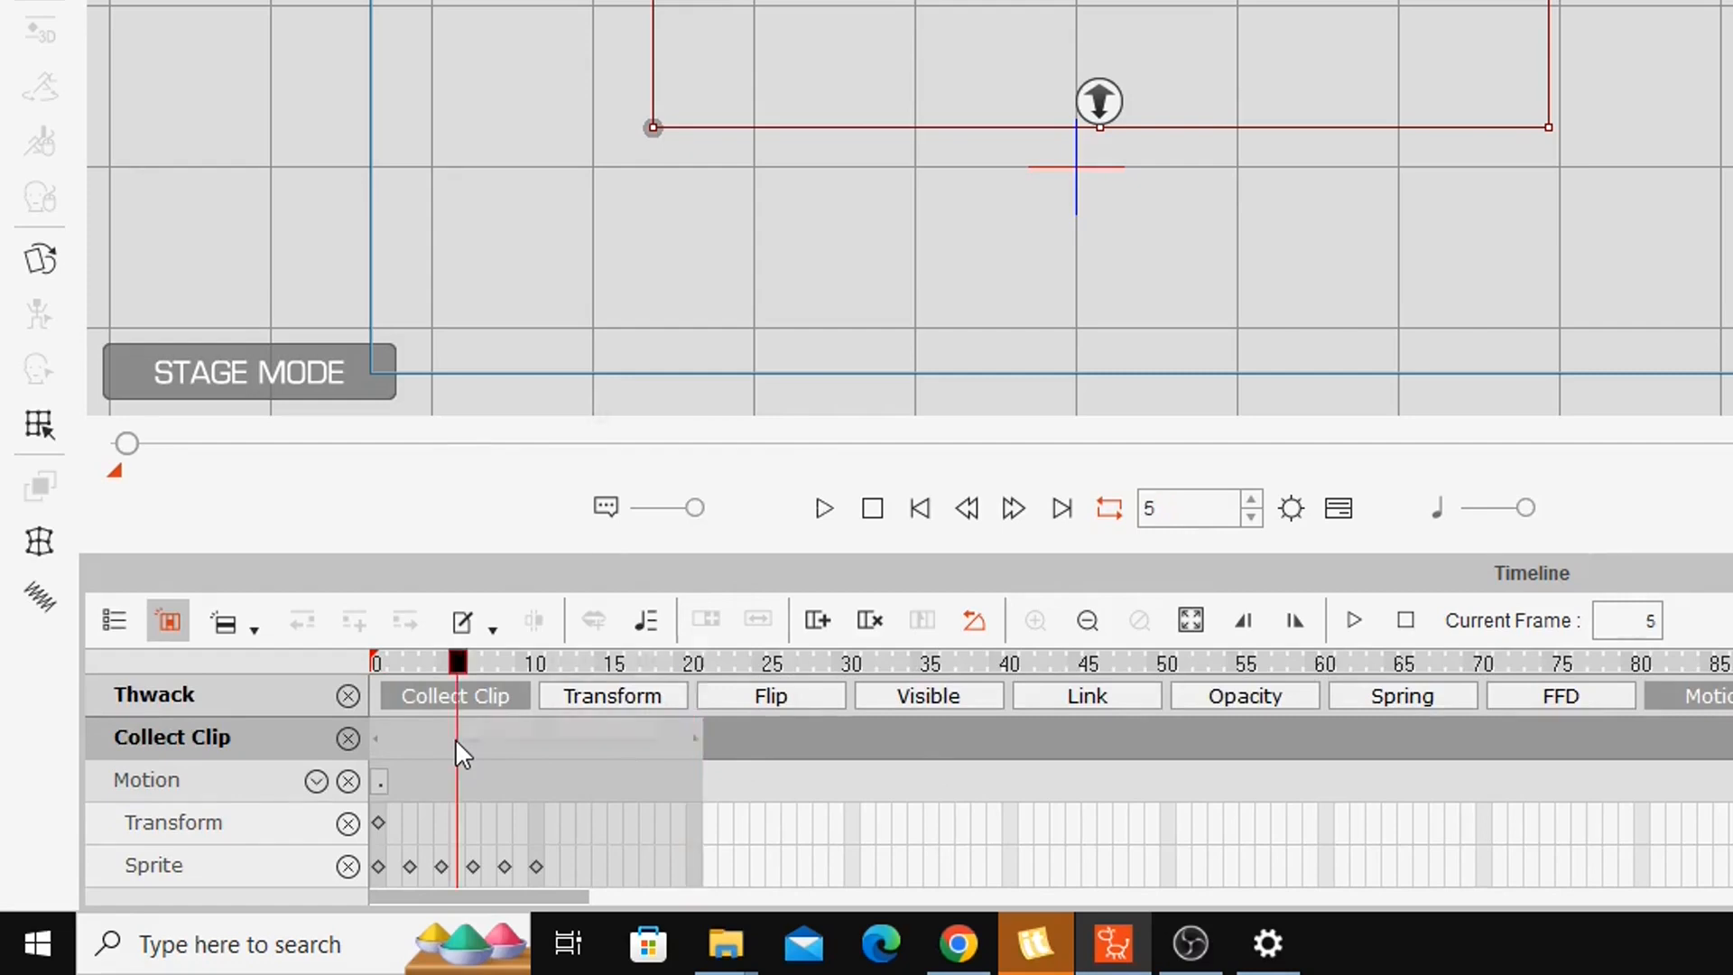
# - Add the collected clip to the prop's Action Menu under the name Thwack - Fade Out
pyautogui.rightClick(455, 739)
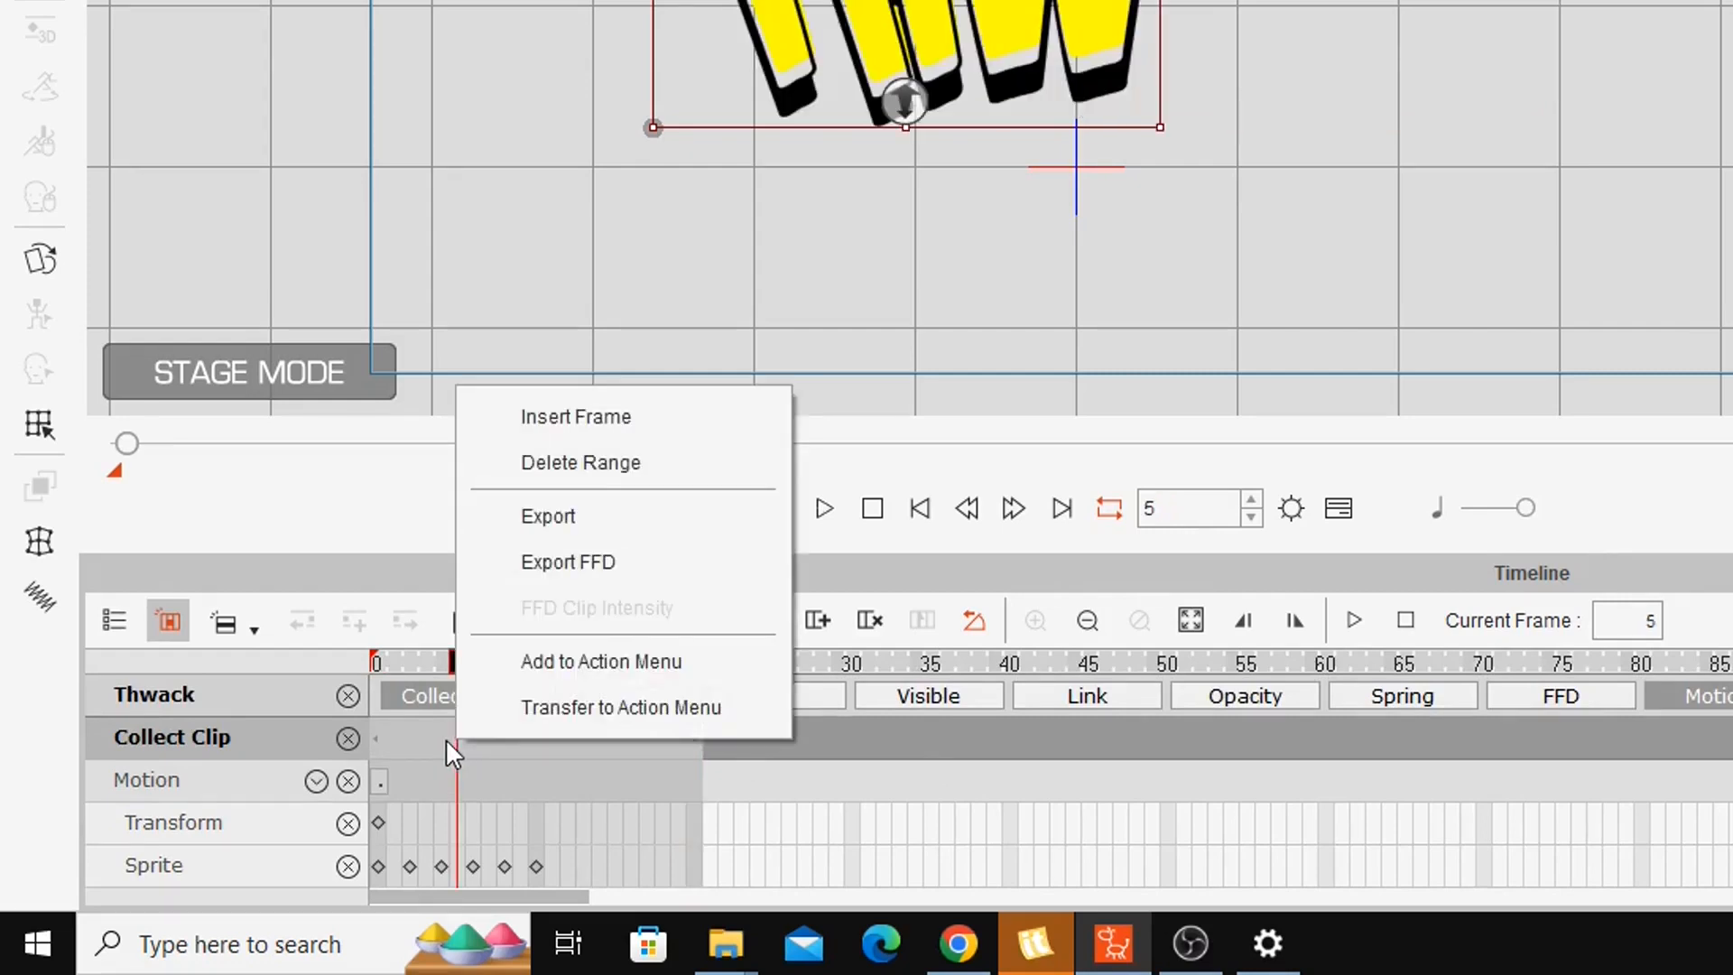
pyautogui.click(641, 668)
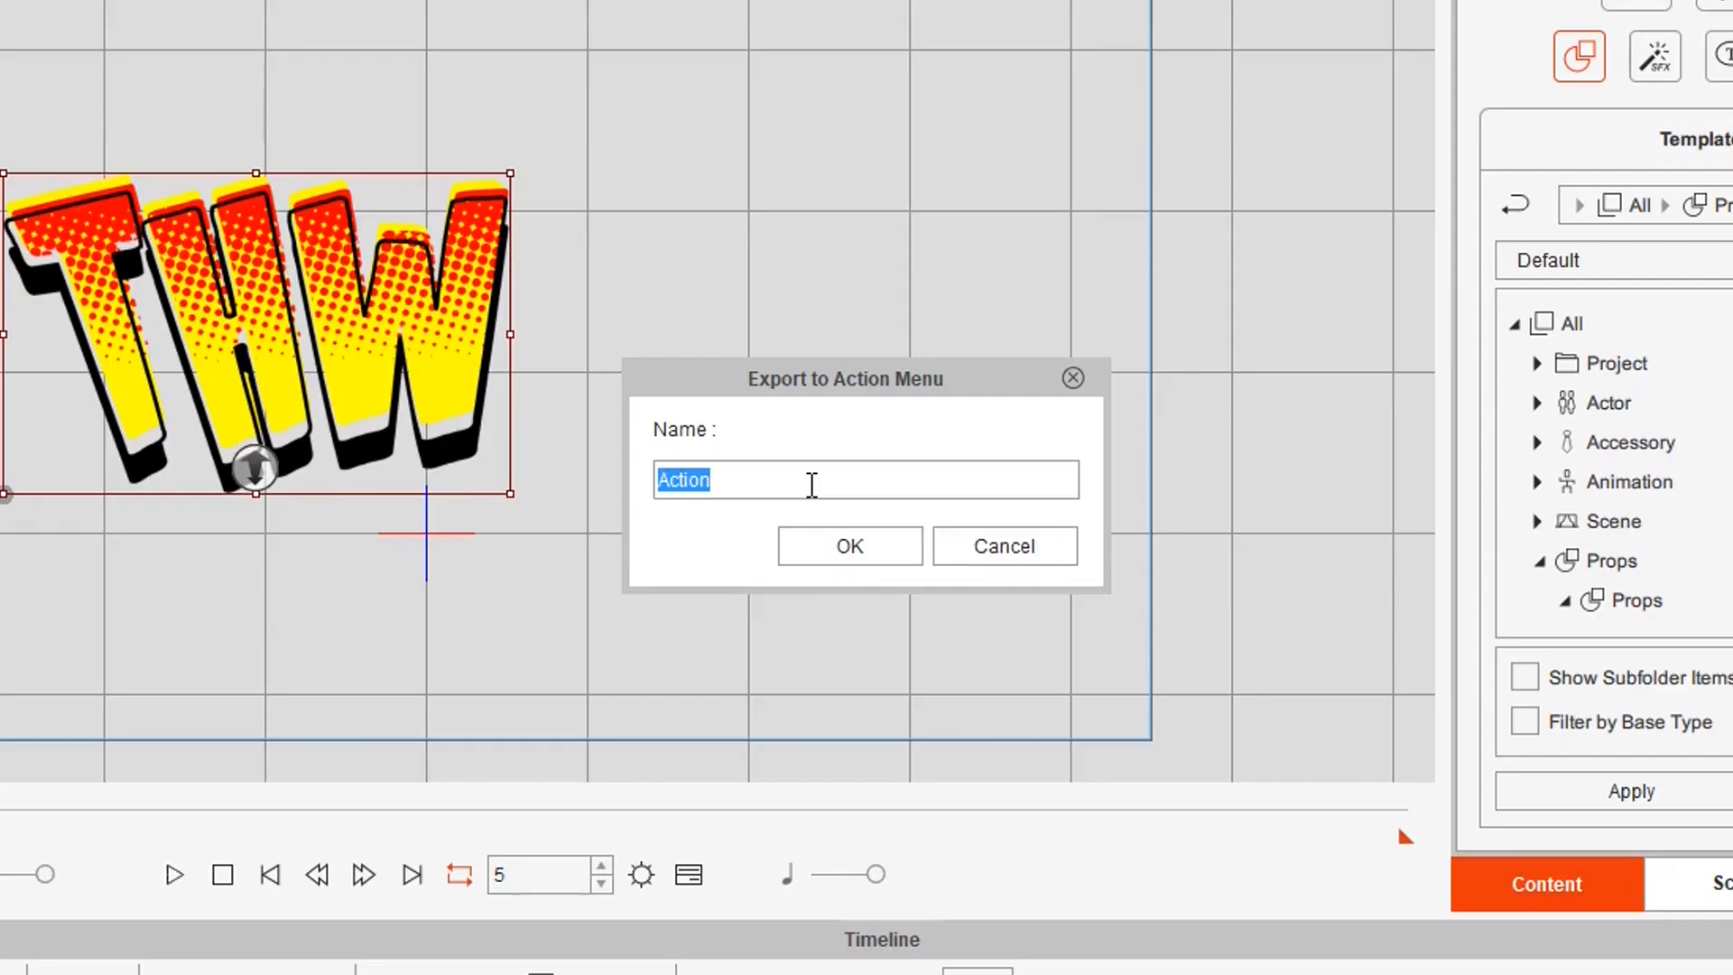
pyautogui.write('Thwack')
pyautogui.write(' - Fade Out')
pyautogui.click(839, 549)
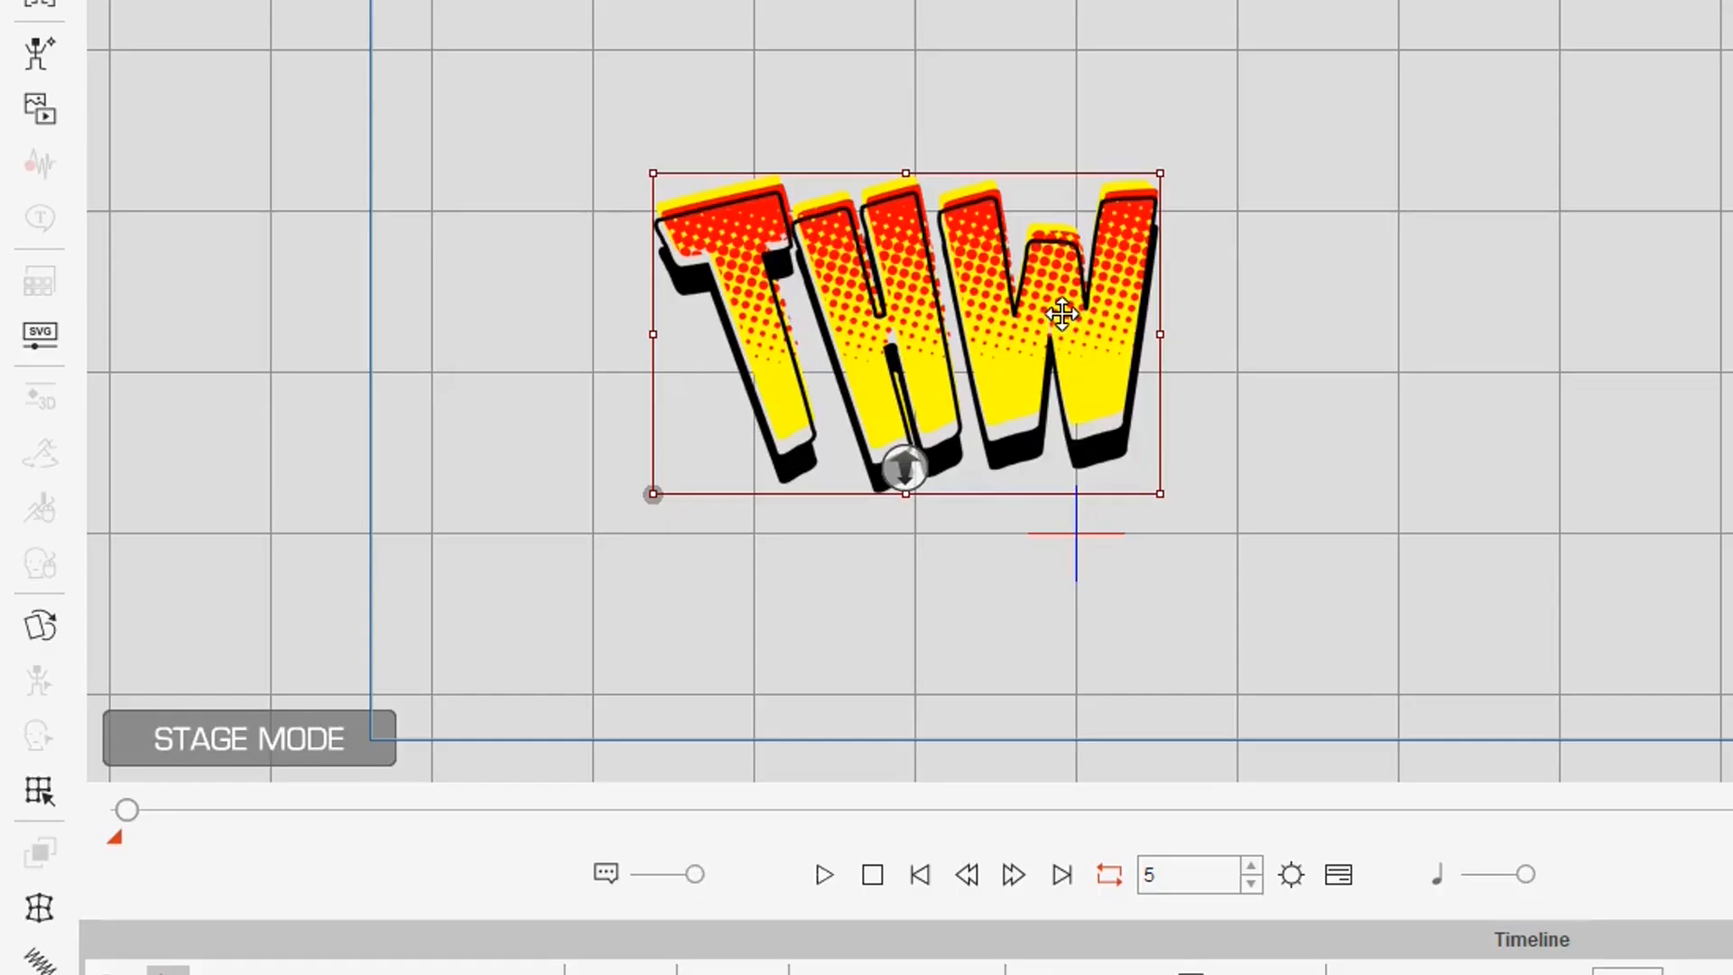
# - Check the prop's Action Menu for the Thwack - Fade Out action
pyautogui.rightClick(415, 330)
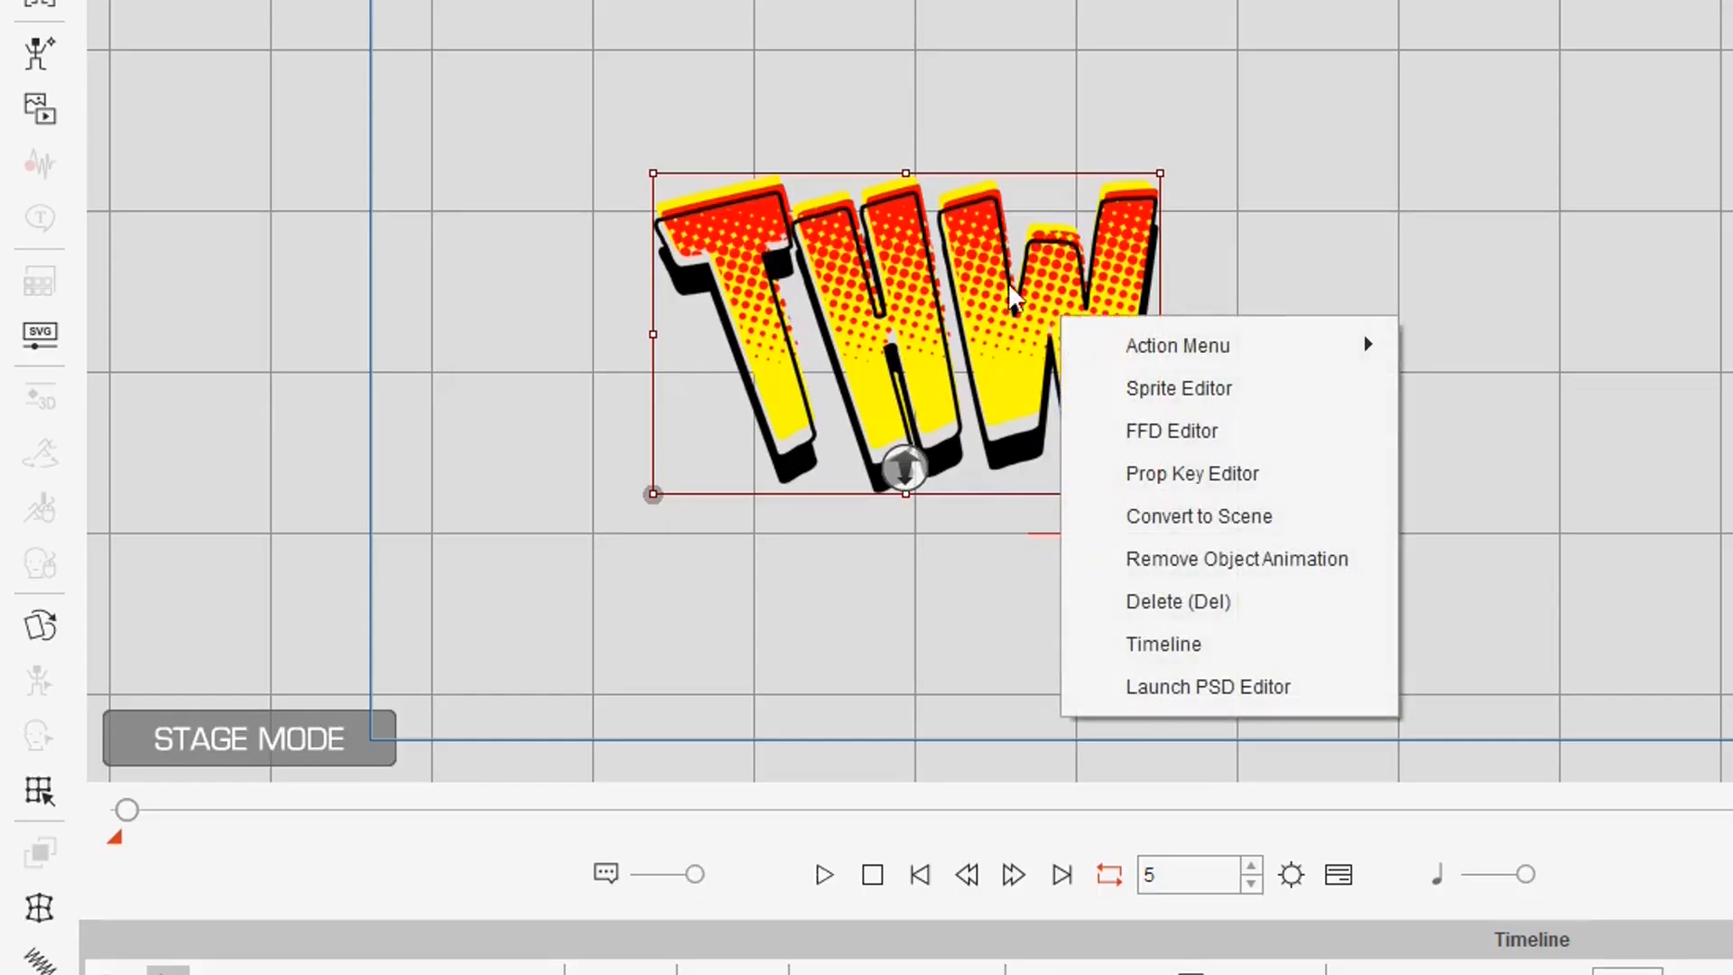
pyautogui.moveTo(1216, 346)
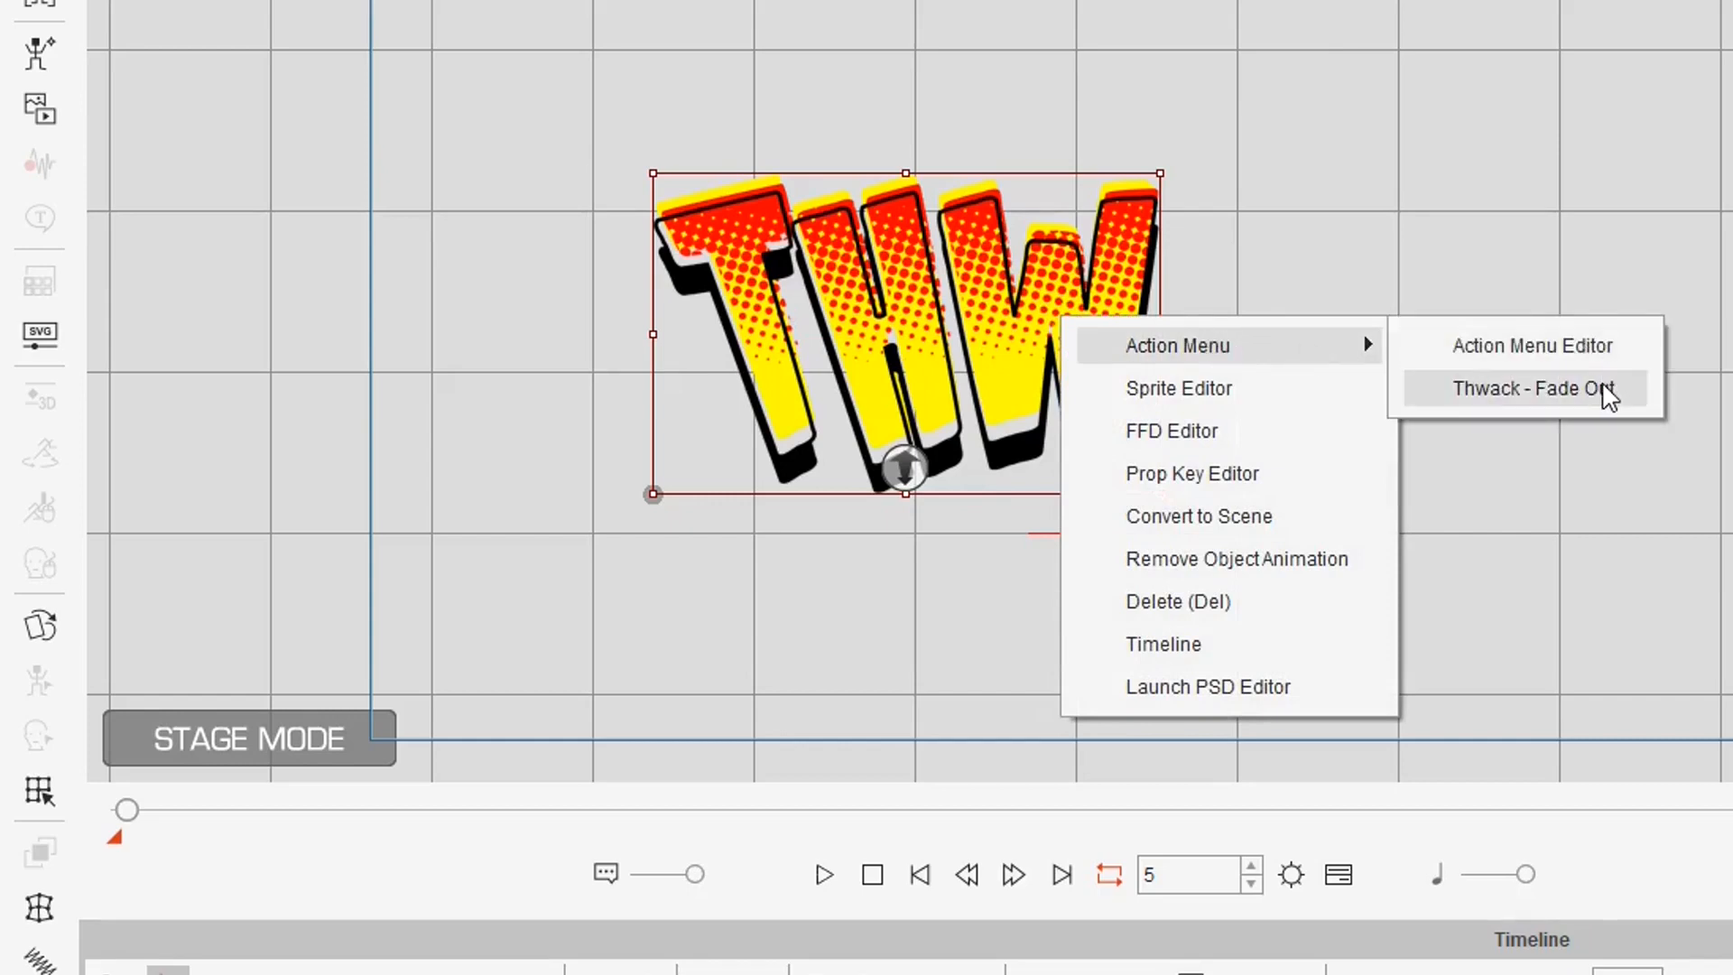
pyautogui.click(1608, 395)
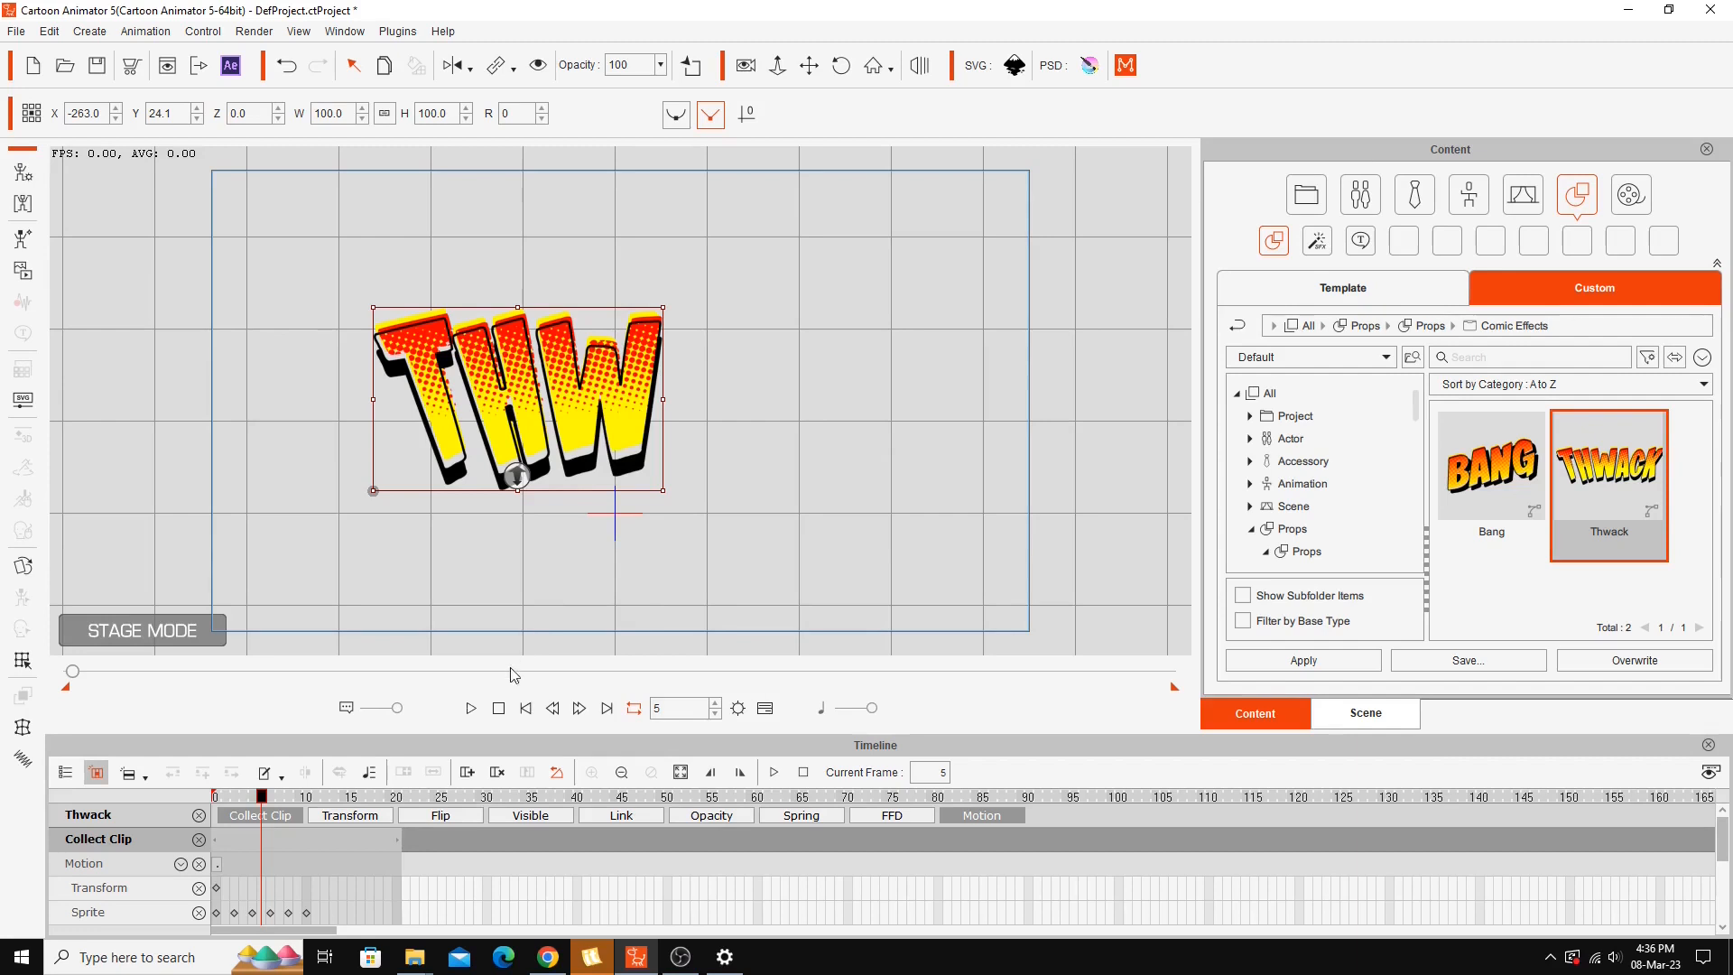
# - Go to frame 10 with the full word showing and overwrite the saved Thwack prop in Comic Effects
pyautogui.moveTo(268, 786); pyautogui.dragTo(308, 810)
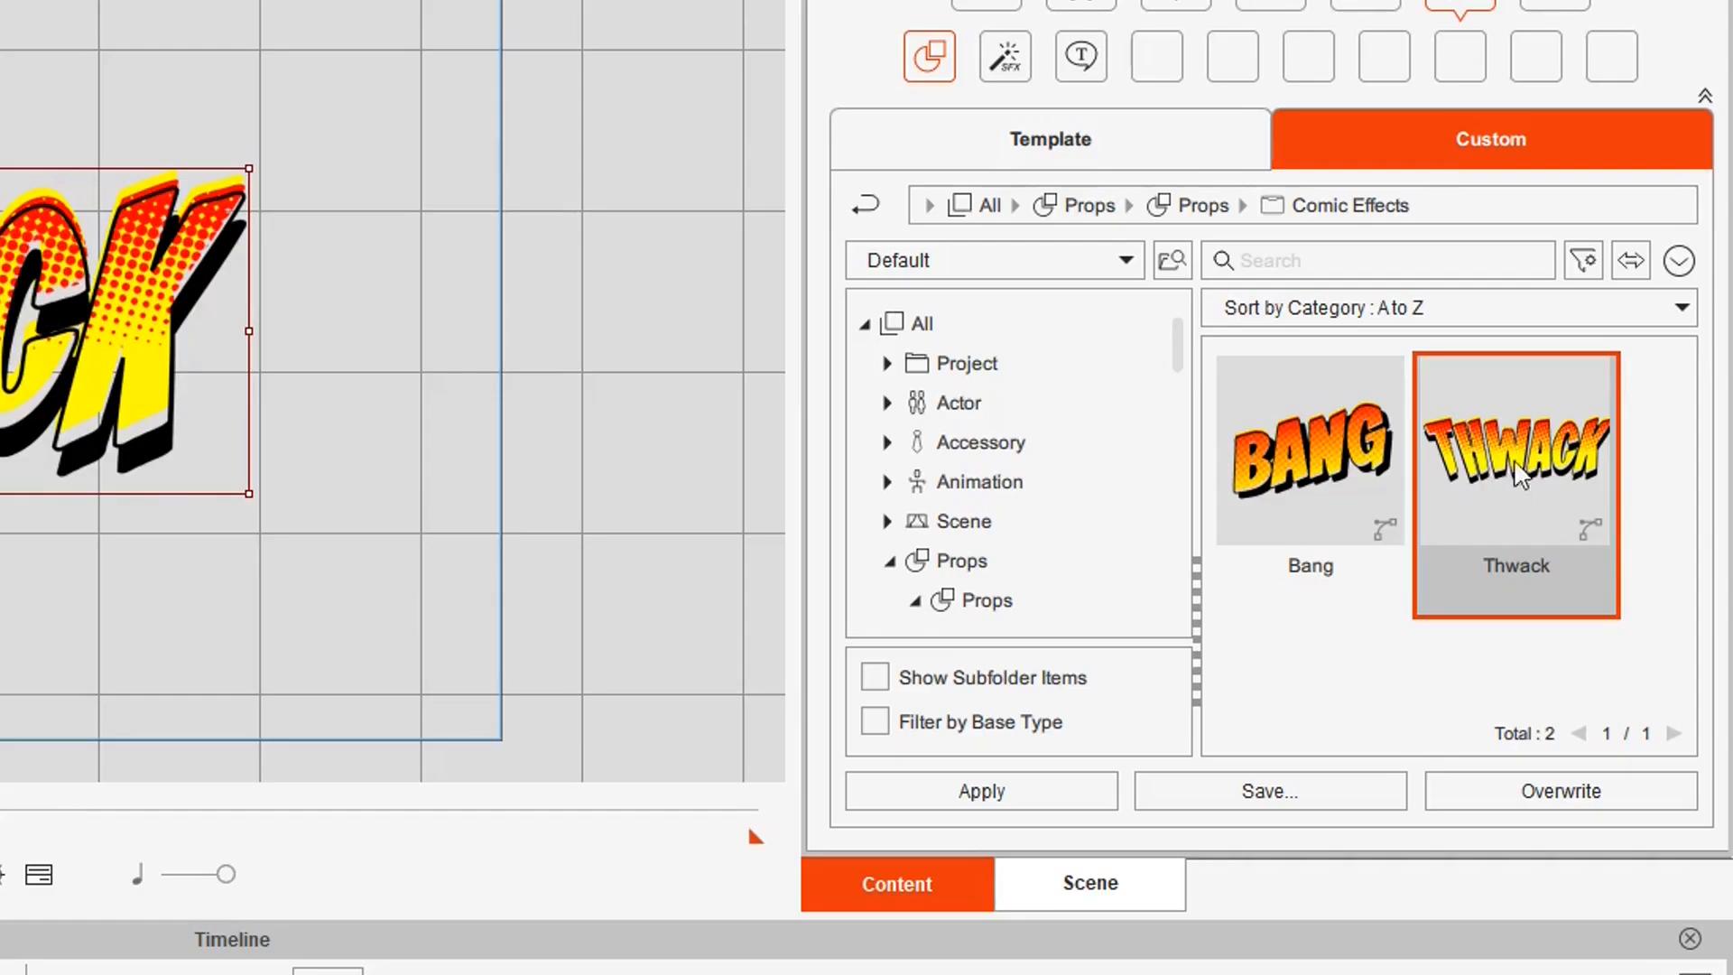
pyautogui.click(1536, 793)
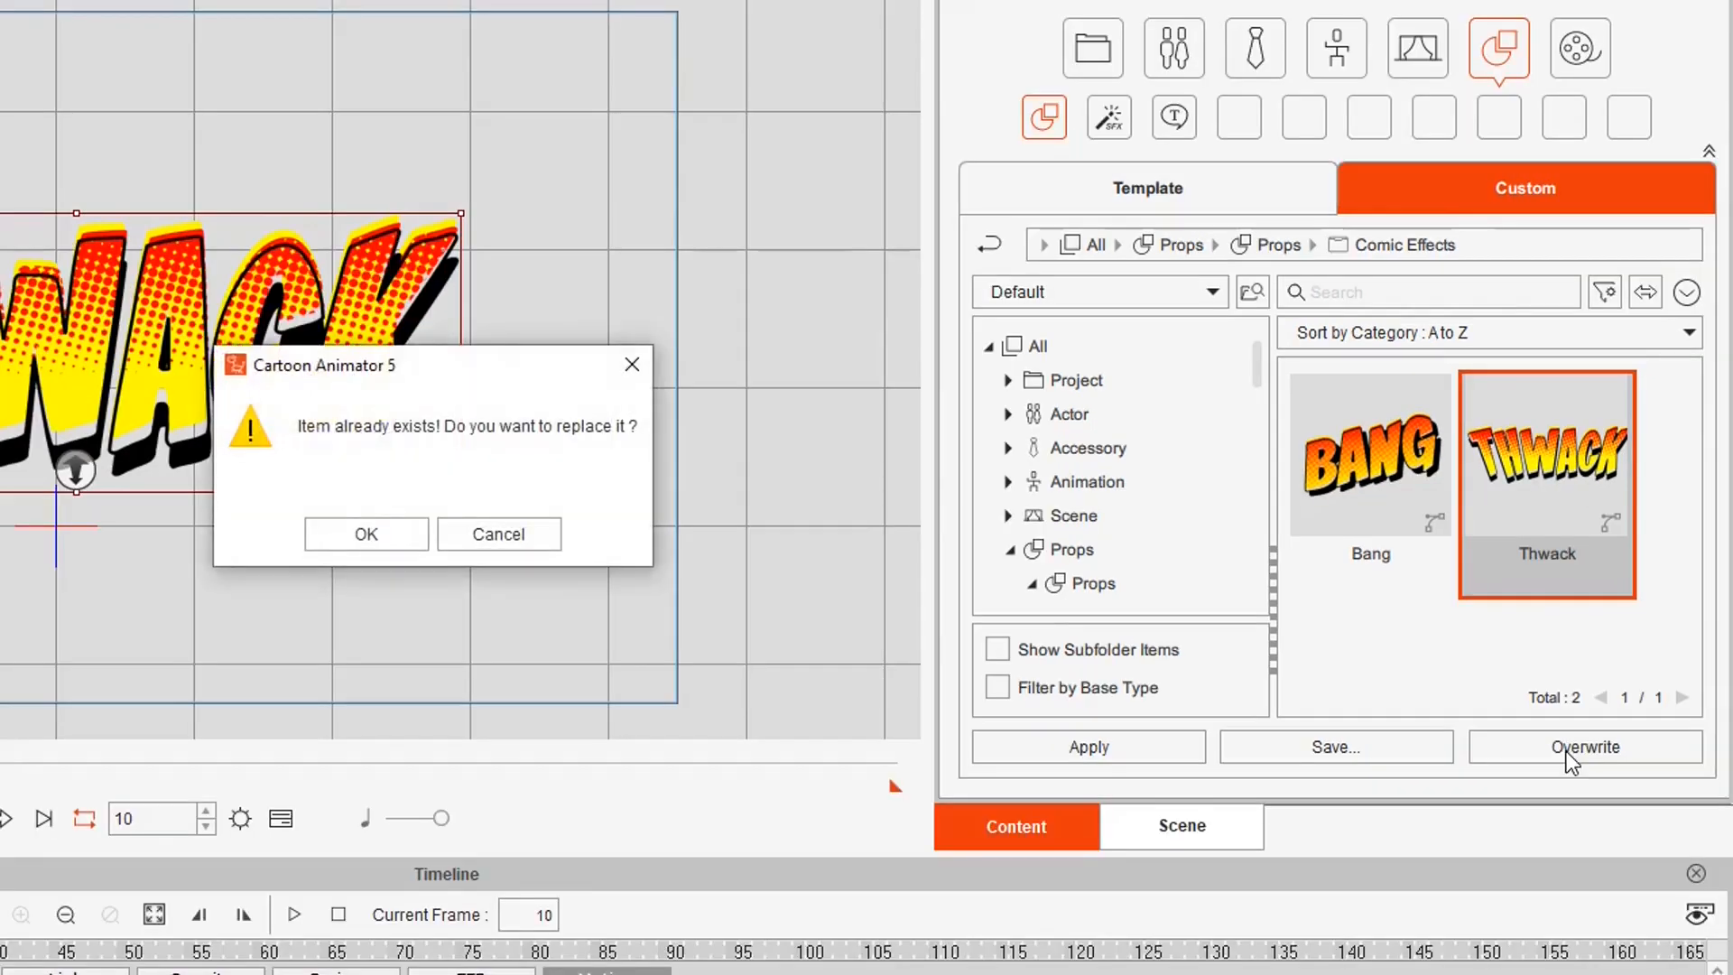
pyautogui.click(356, 532)
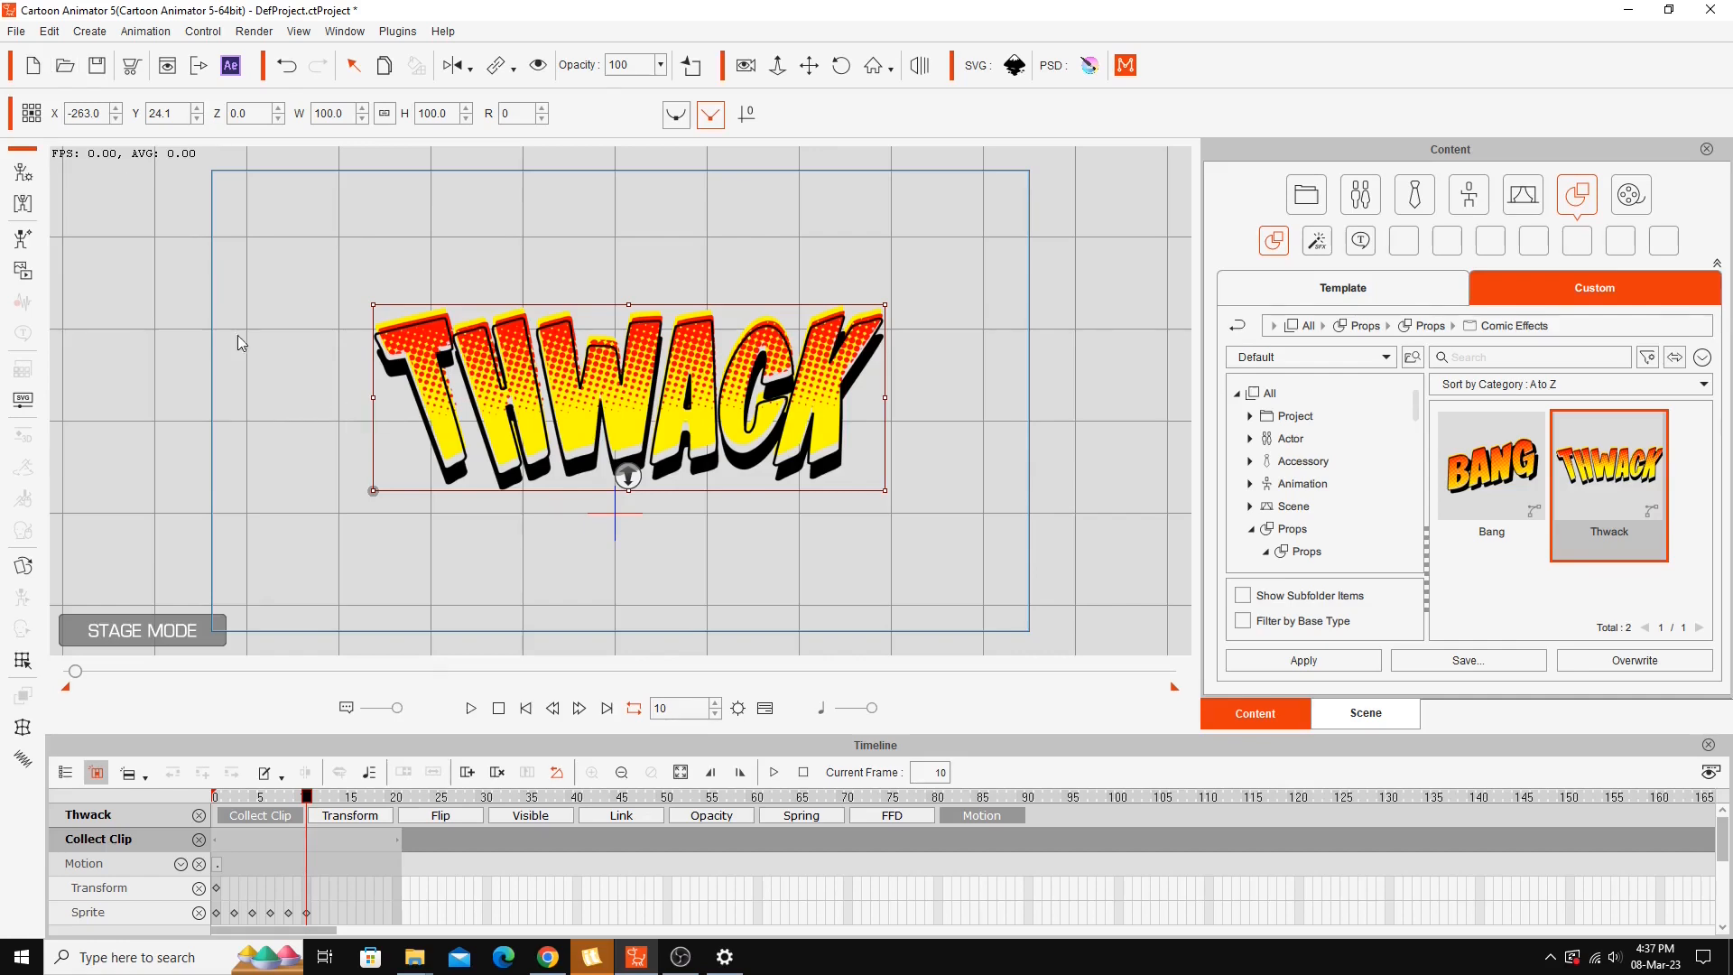
# - Start a new project and place the saved Thwack prop on the stage at about X -252.5, Y 29.3
pyautogui.click(20, 35)
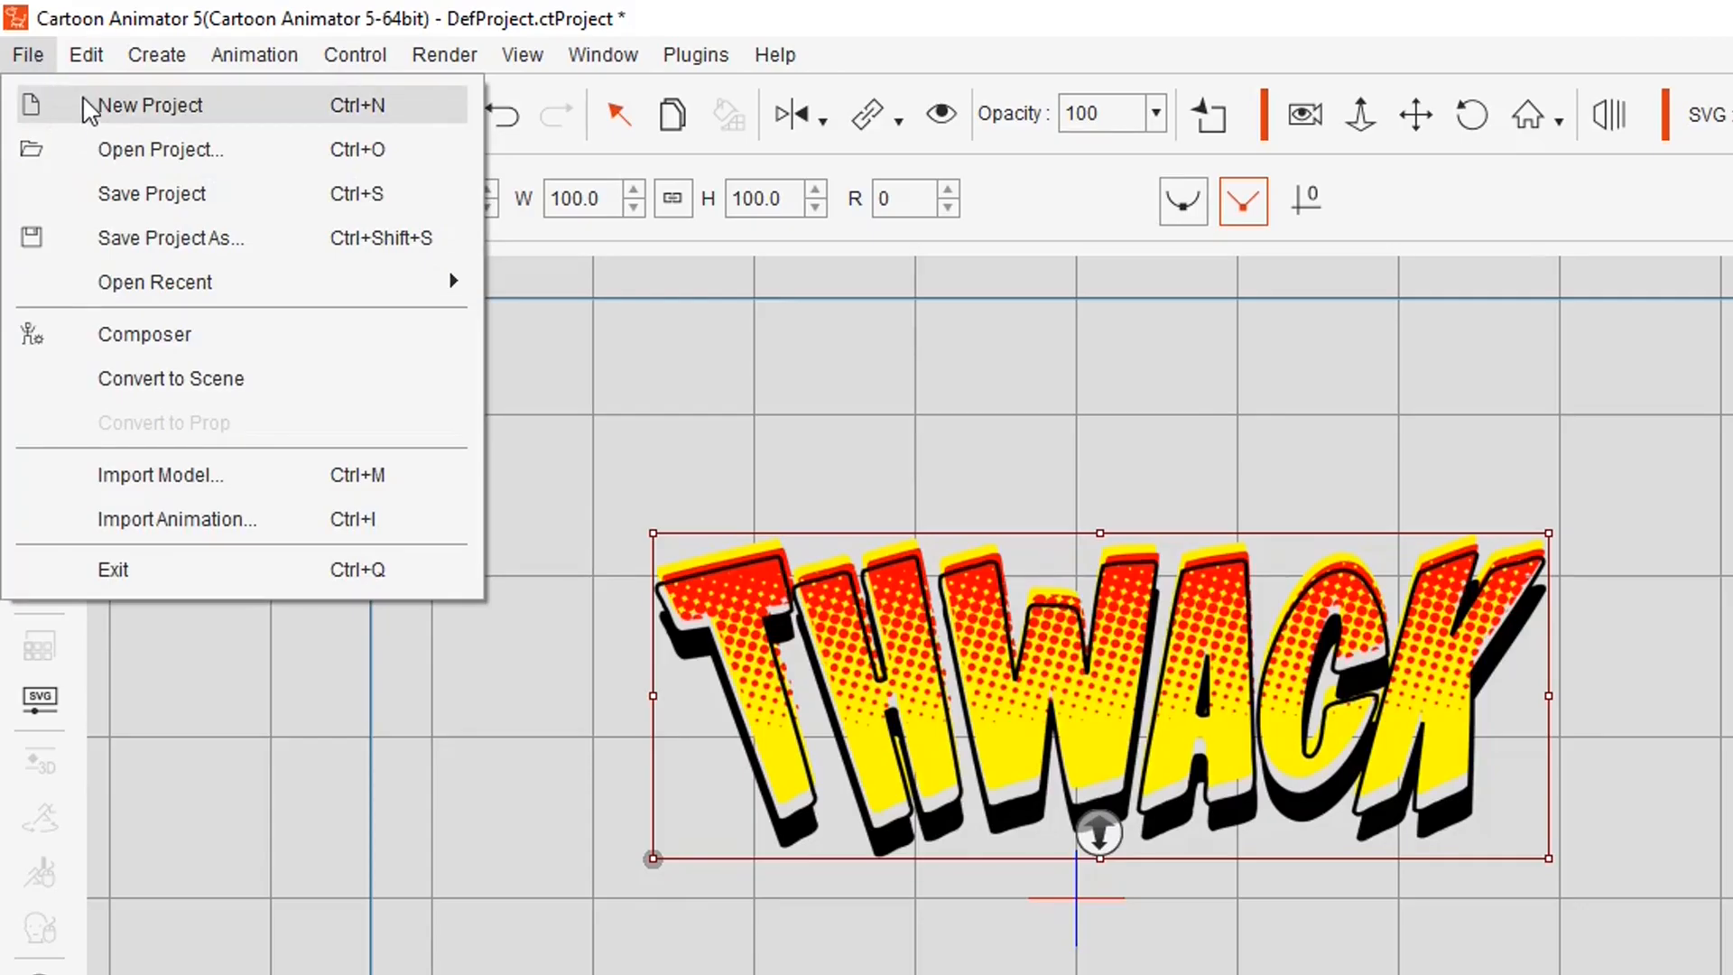
pyautogui.click(86, 108)
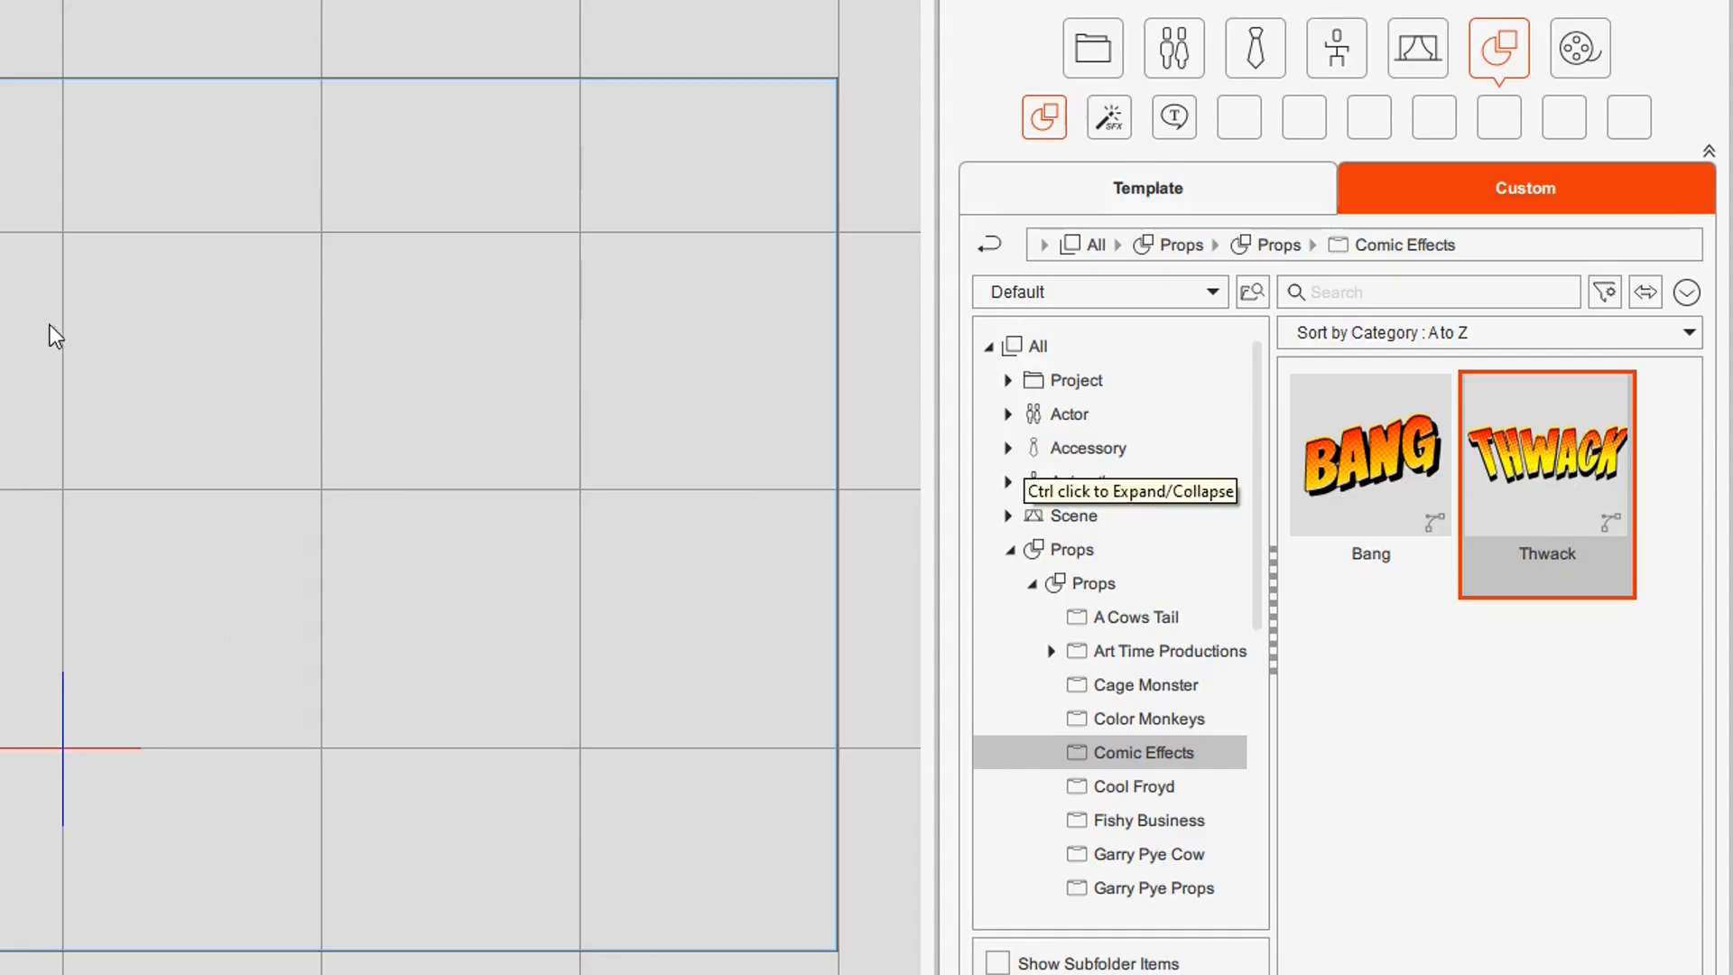
pyautogui.moveTo(1552, 464); pyautogui.dragTo(0, 321)
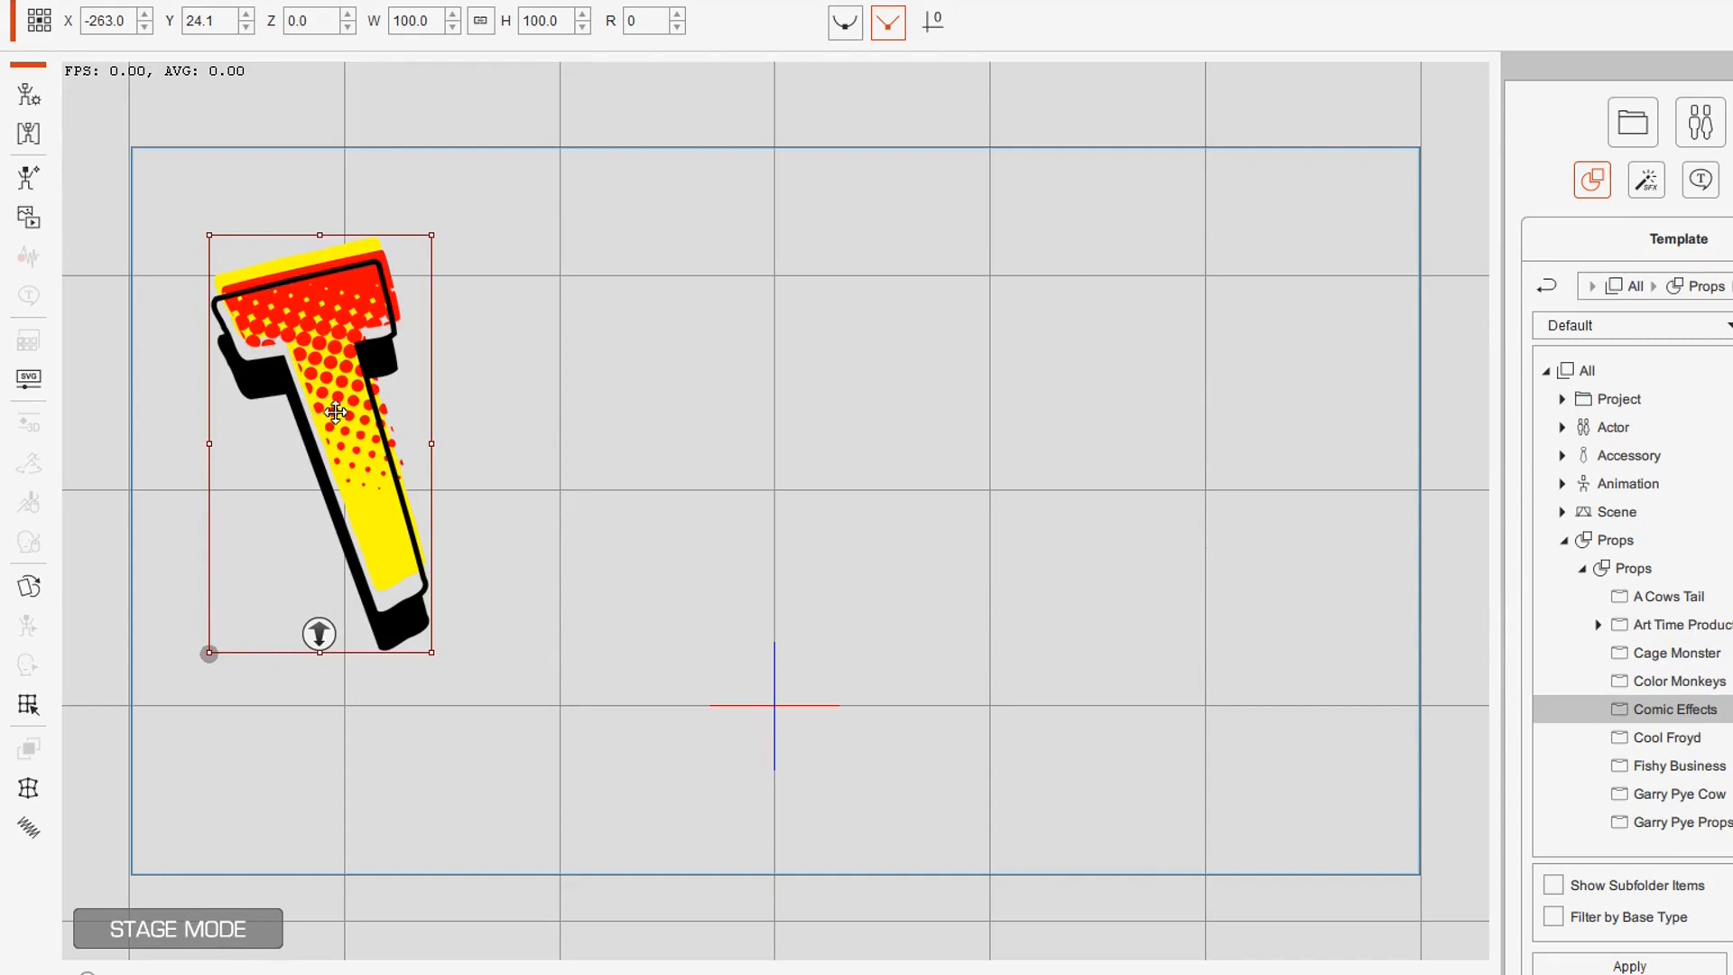
pyautogui.moveTo(343, 408); pyautogui.dragTo(438, 443)
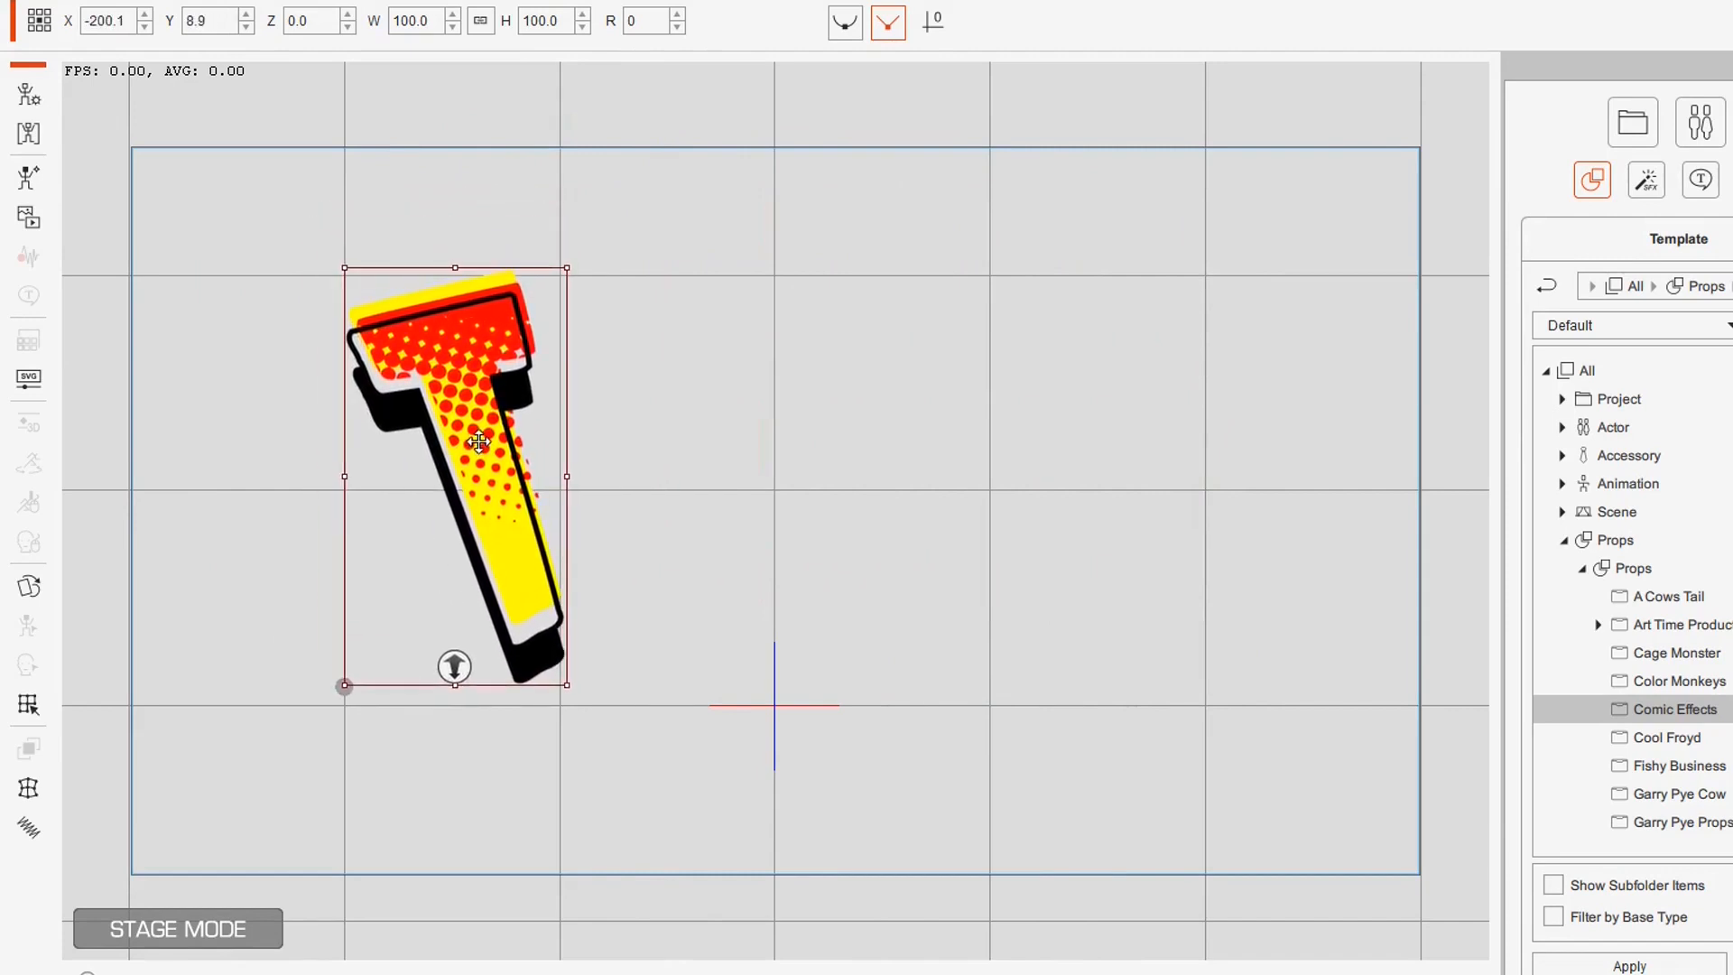
pyautogui.moveTo(468, 377); pyautogui.dragTo(355, 333)
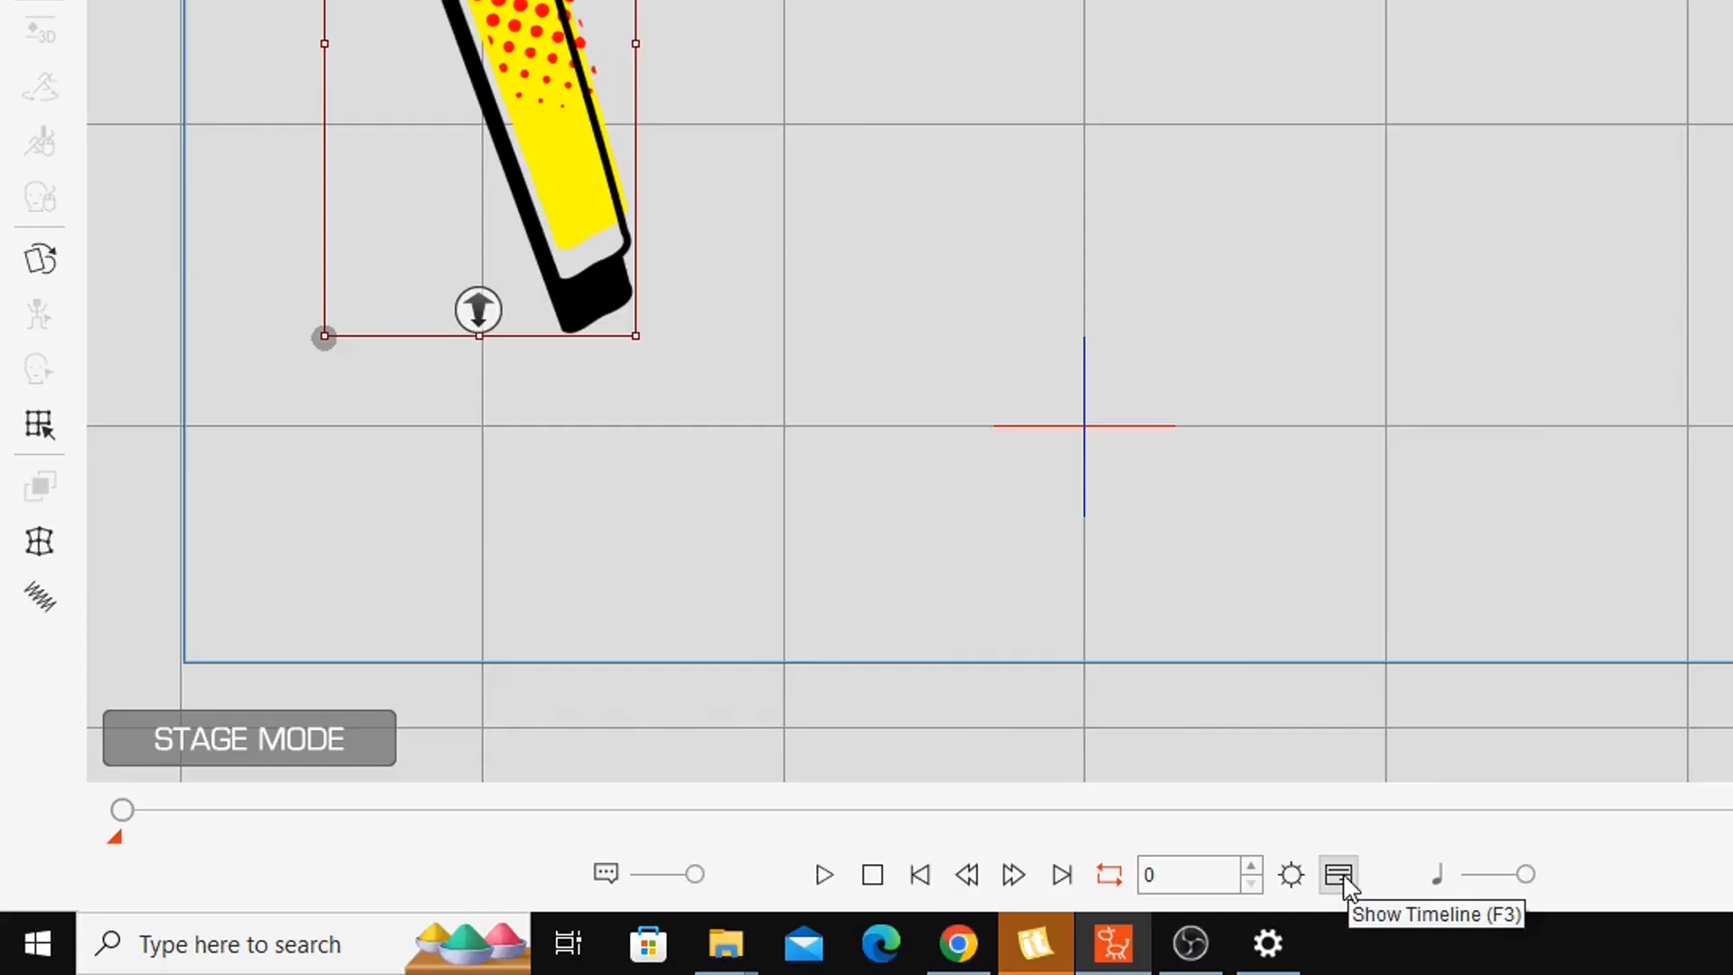
# - Show the Timeline and scrub through the frames to check the placed prop for existing animation
pyautogui.click(960, 974)
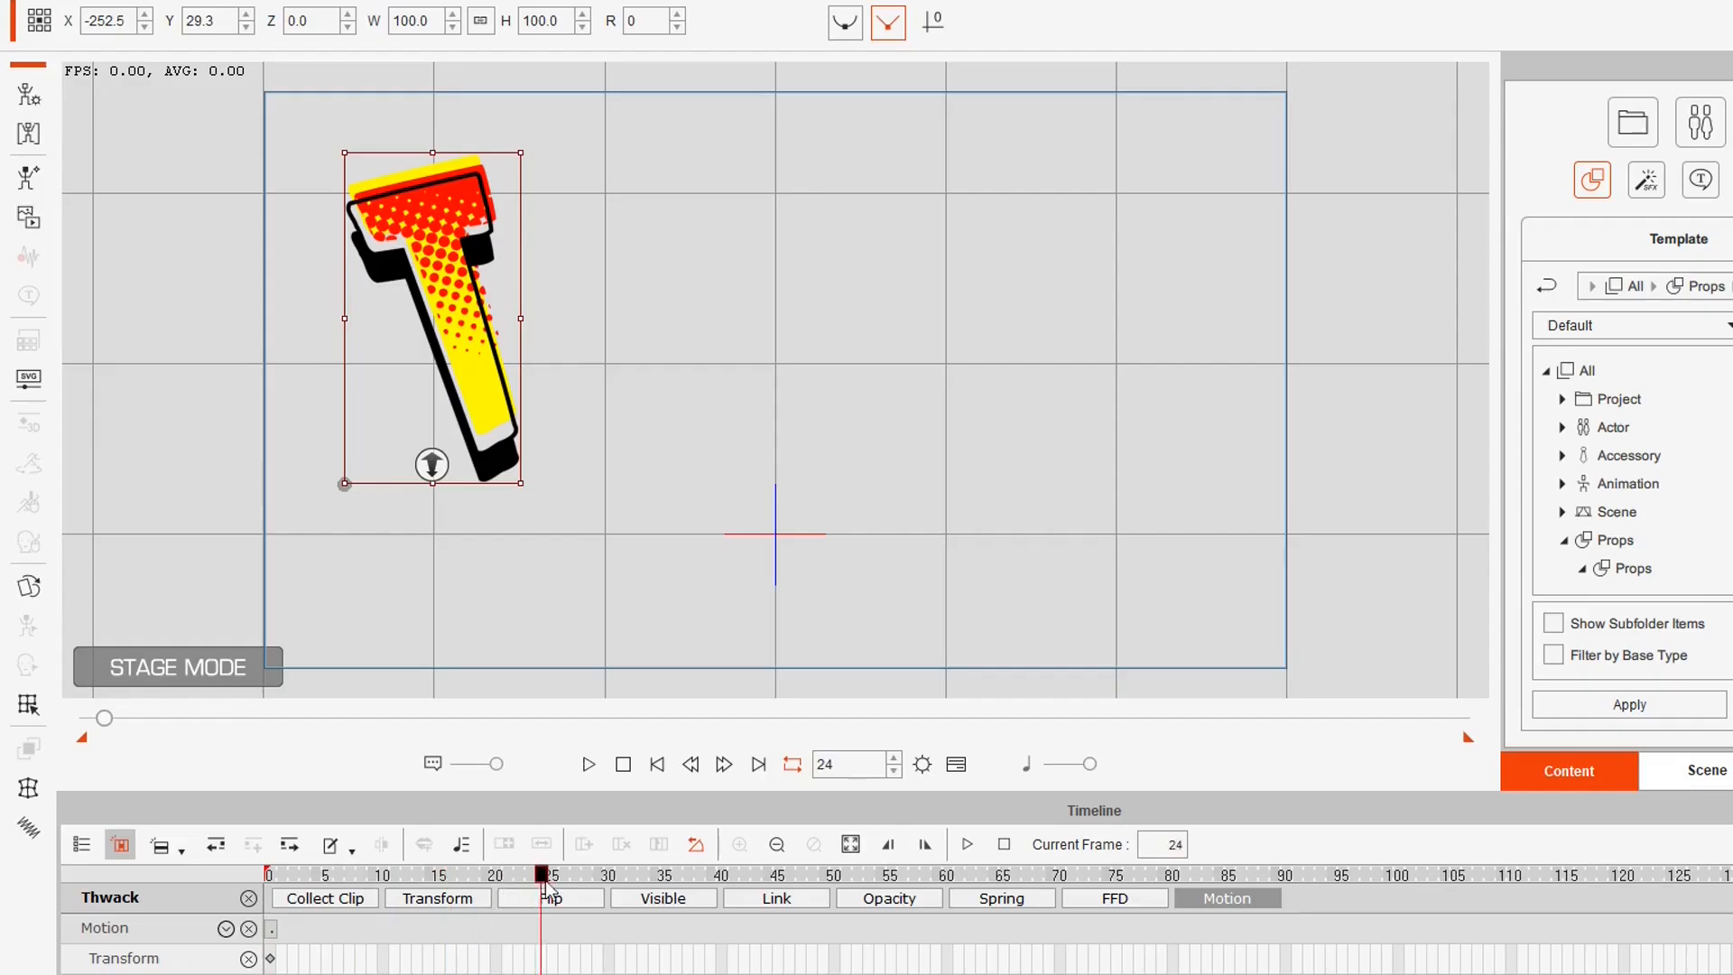
pyautogui.moveTo(757, 672); pyautogui.dragTo(842, 676)
pyautogui.moveTo(604, 884); pyautogui.dragTo(597, 886)
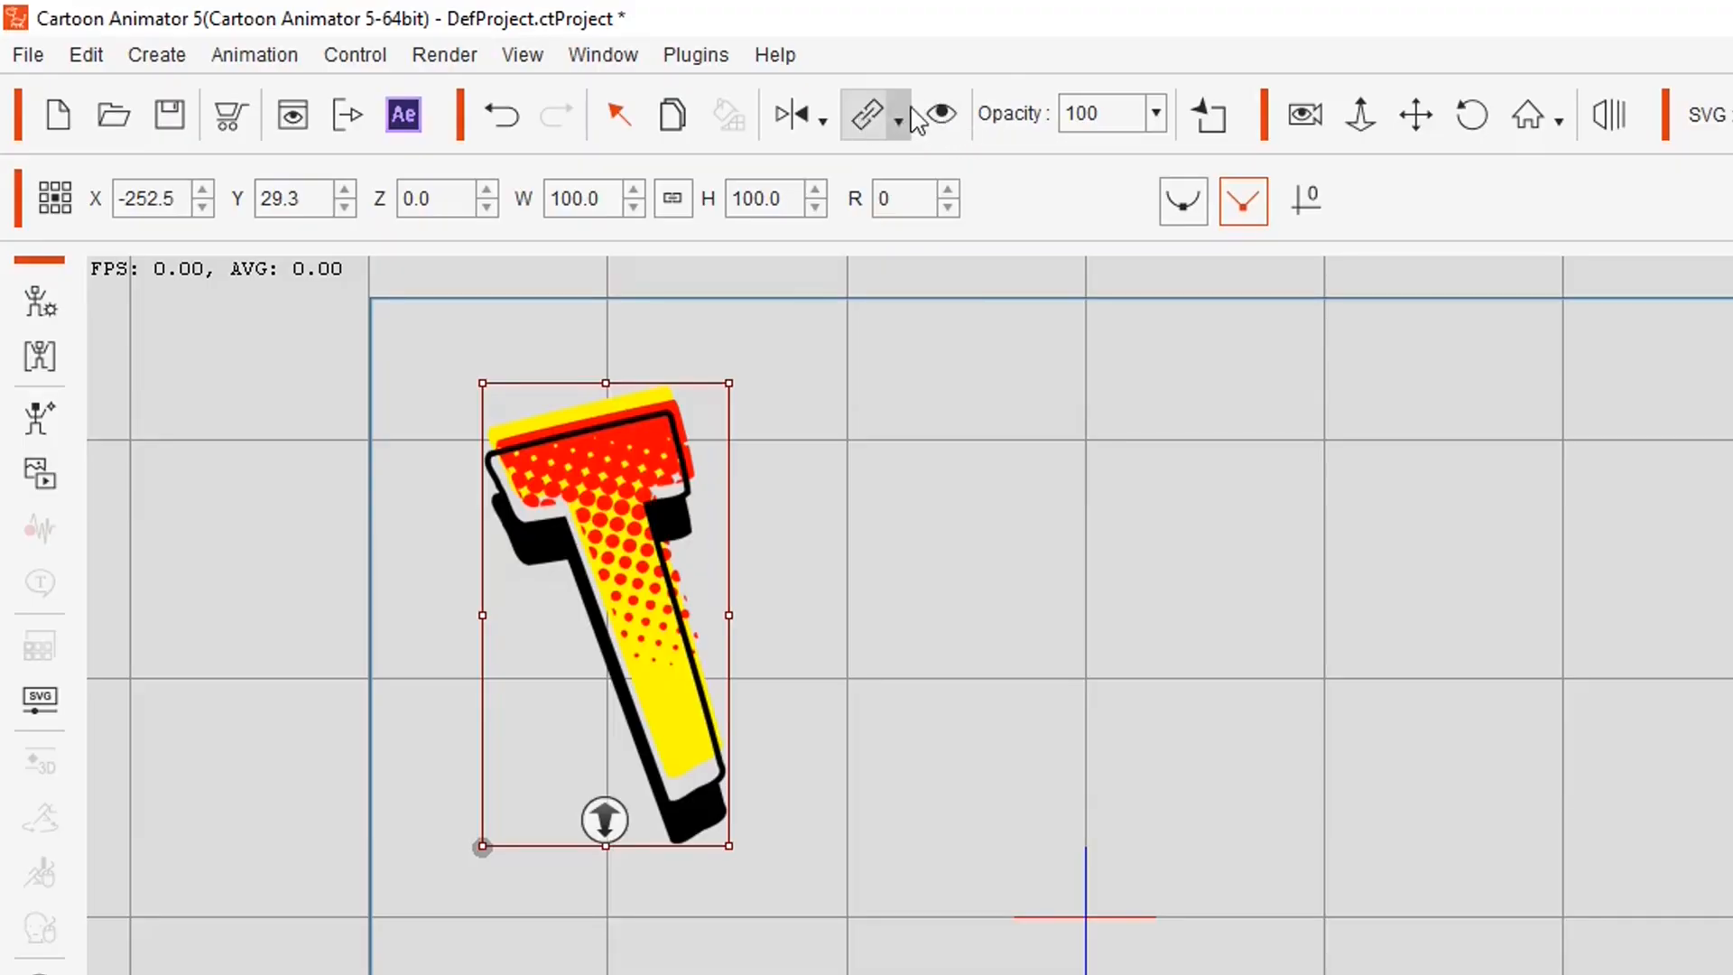
# - Hide the Thwack prop from the start of the timeline and make it visible at frame 30
pyautogui.click(945, 113)
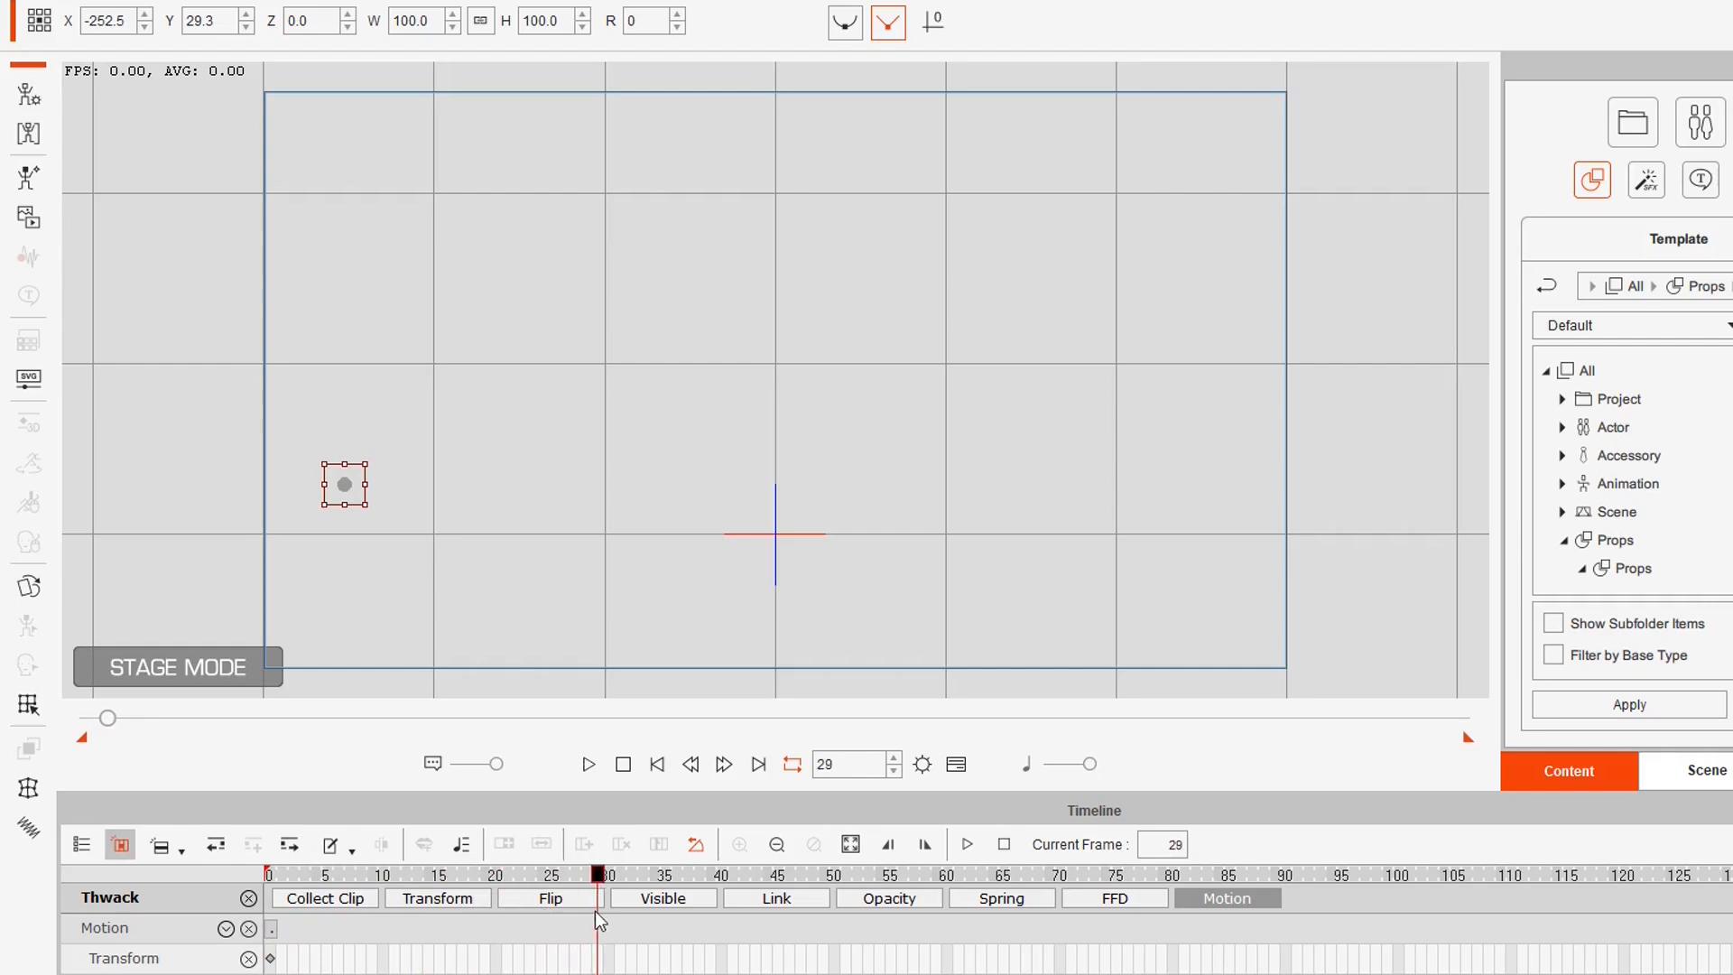
pyautogui.moveTo(596, 911); pyautogui.dragTo(609, 912)
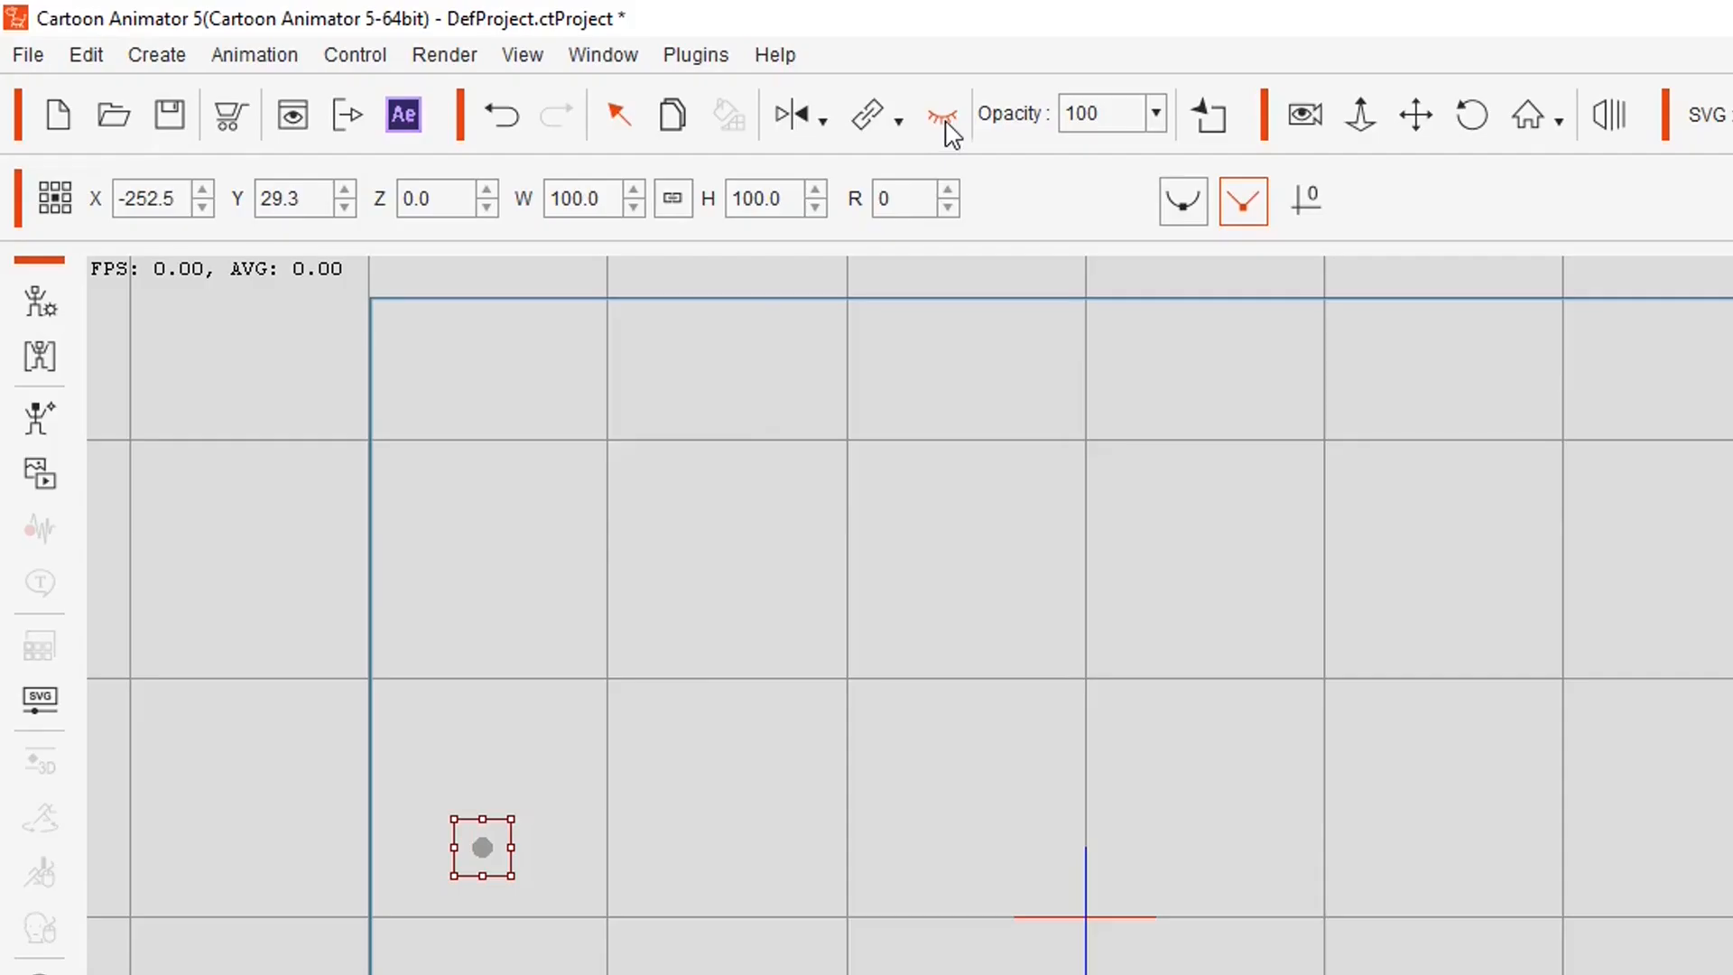
pyautogui.click(672, 0)
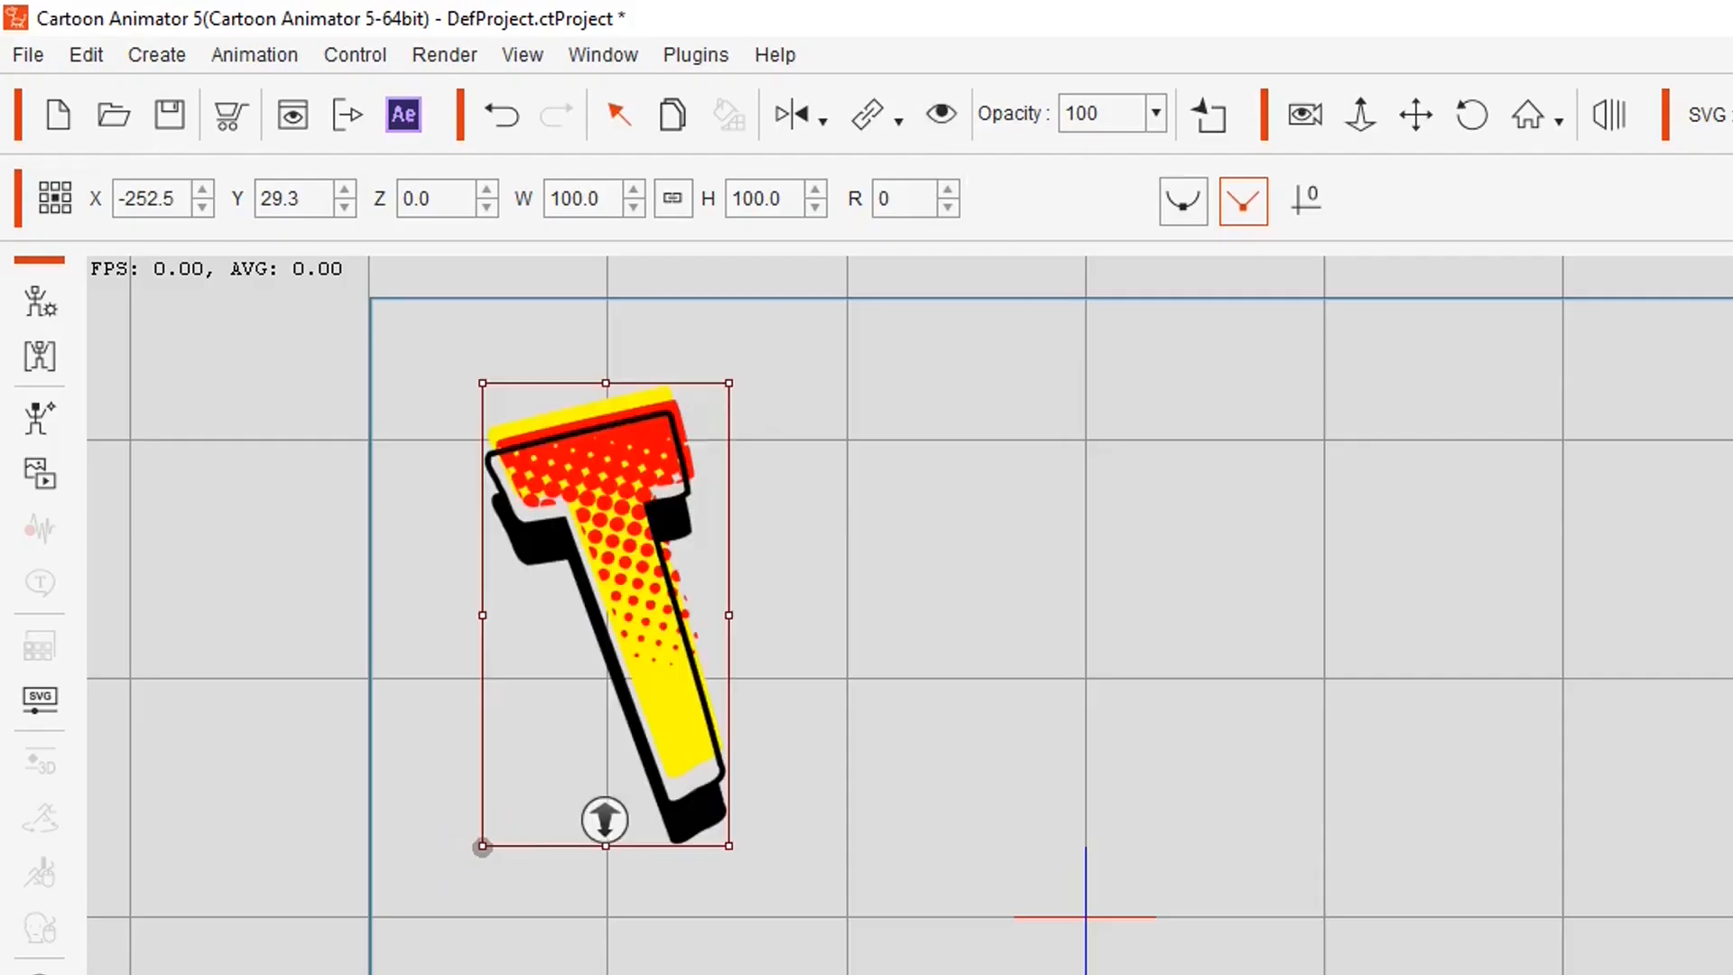
# - Apply the Thwack - Fade Out action to the prop at frame 30
pyautogui.rightClick(618, 536)
pyautogui.moveTo(688, 569)
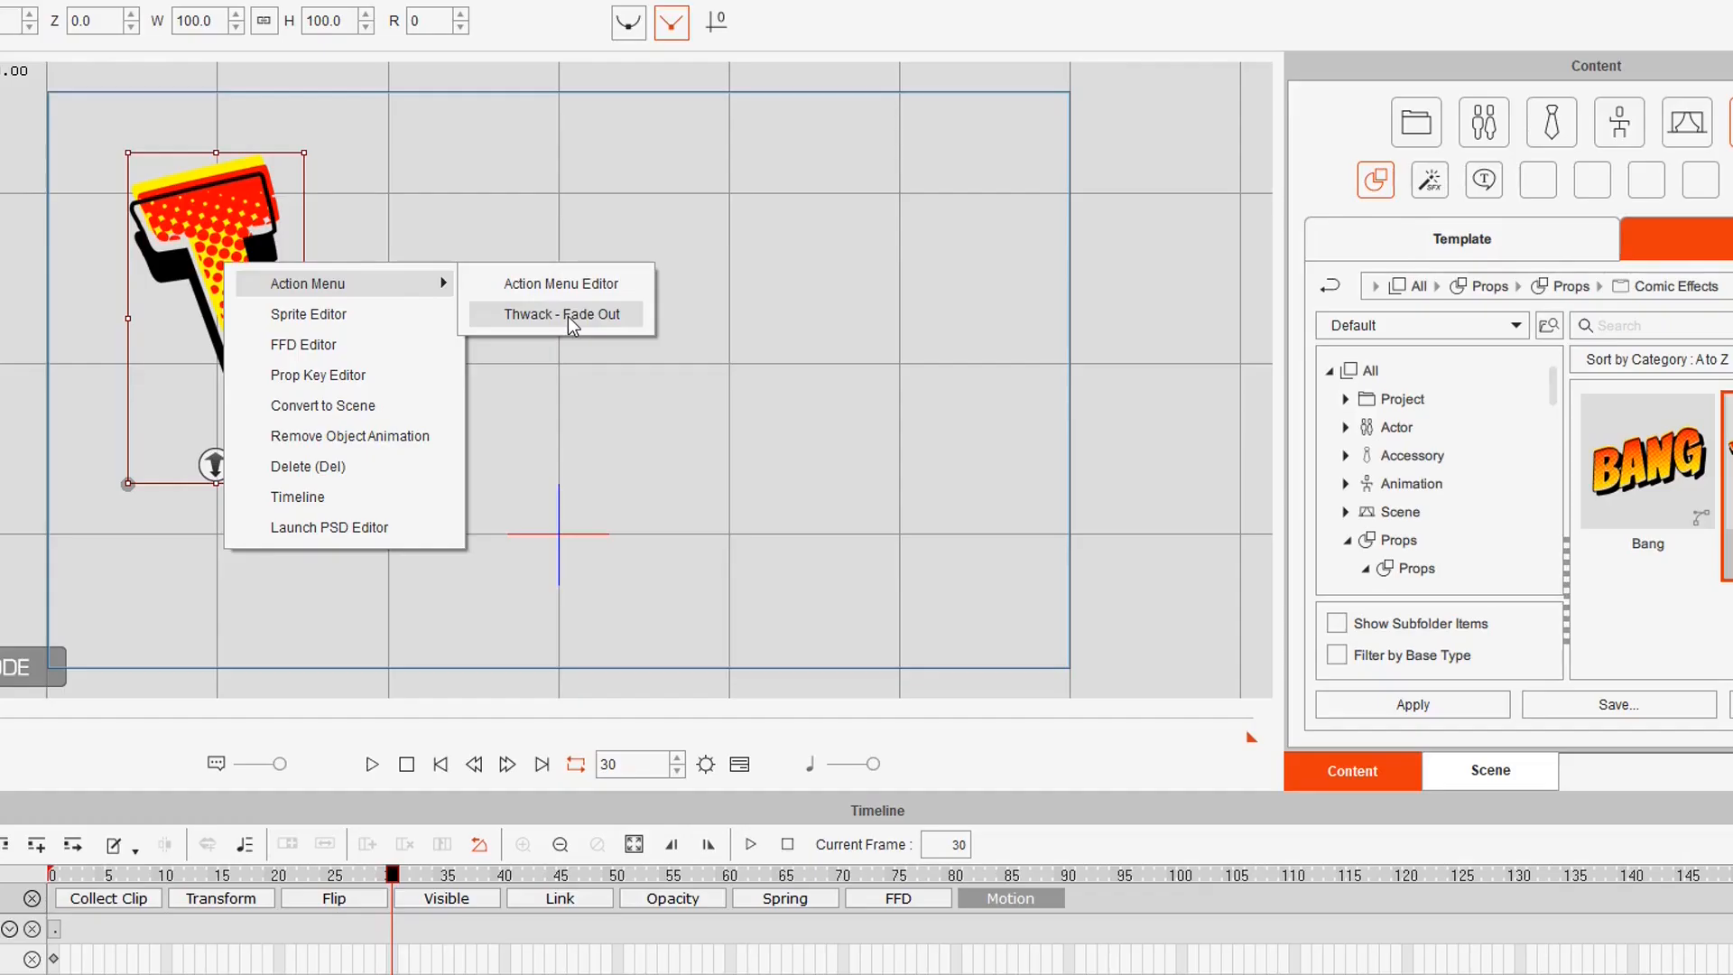
pyautogui.click(1103, 610)
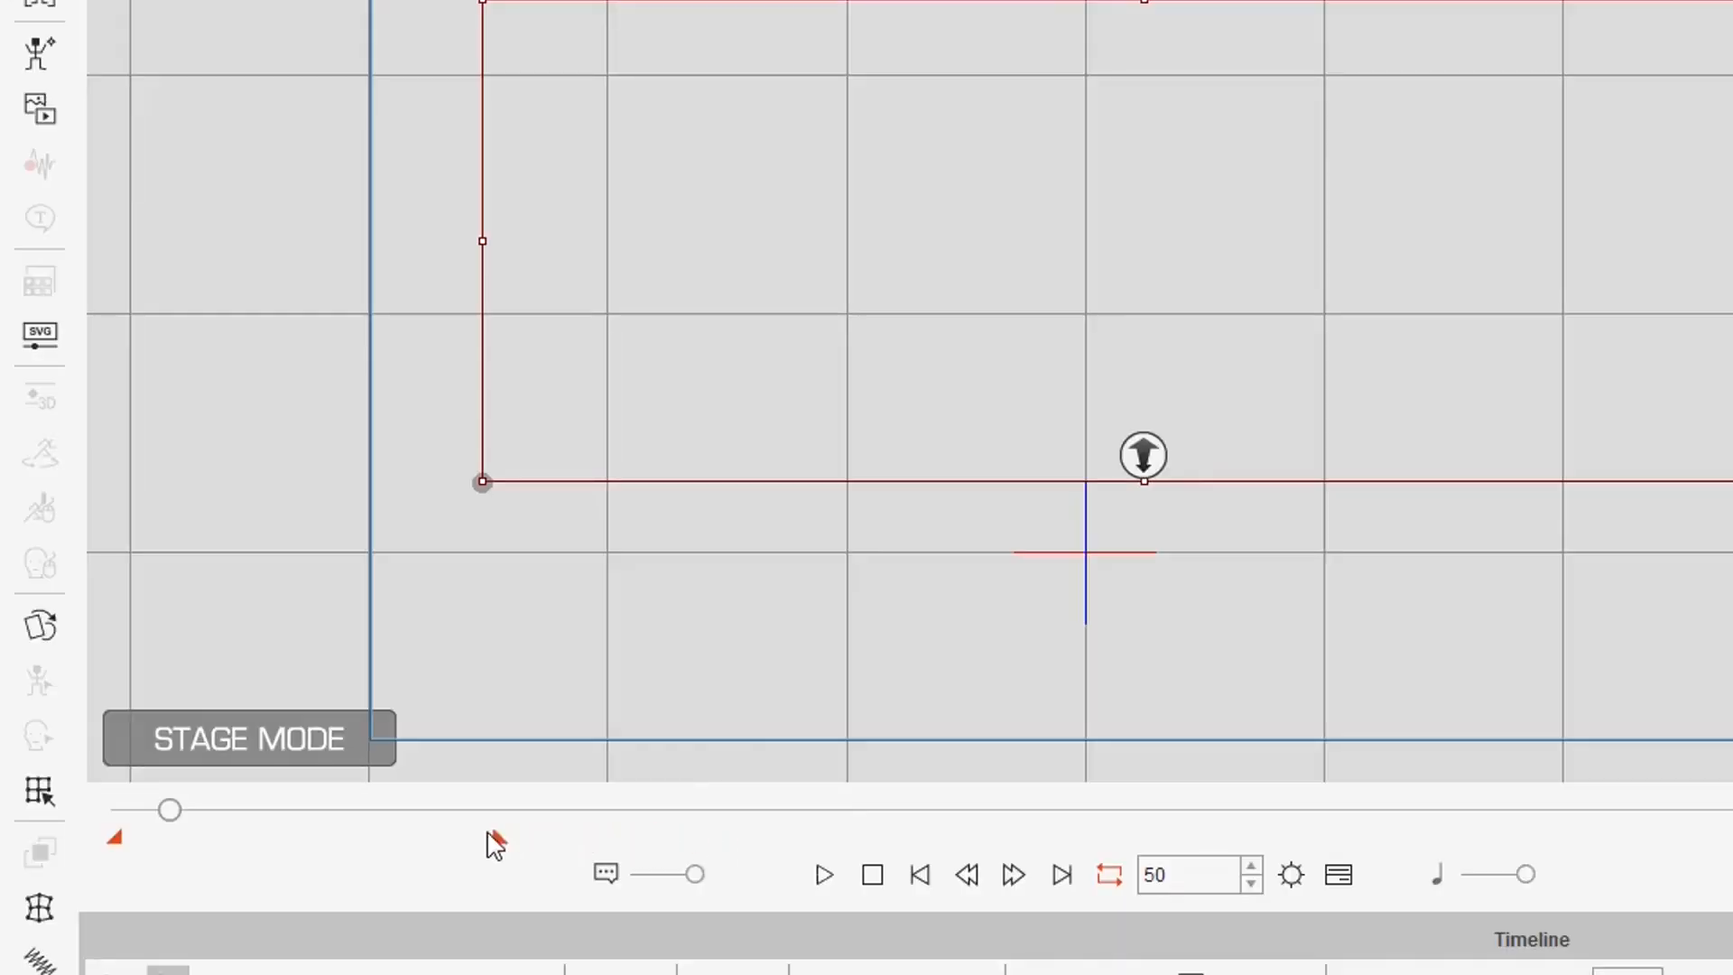
# - Set the playback range to end at about frame 60 and preview the animation from the start
pyautogui.moveTo(291, 824); pyautogui.dragTo(185, 816)
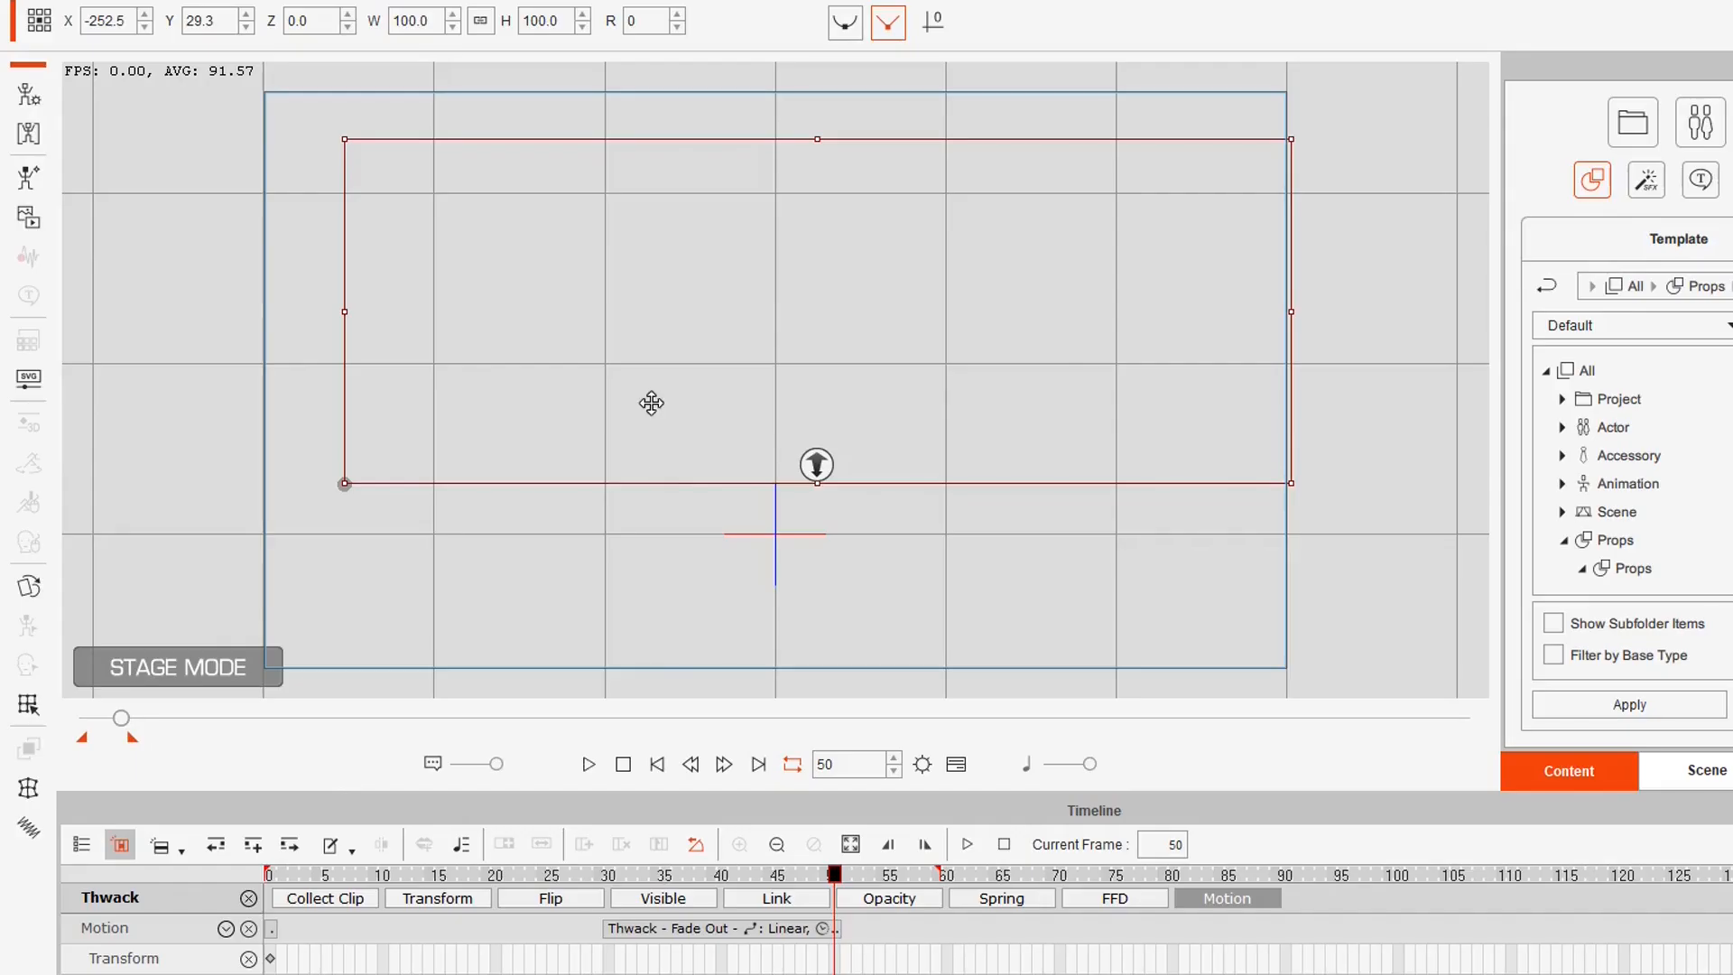
pyautogui.click(655, 764)
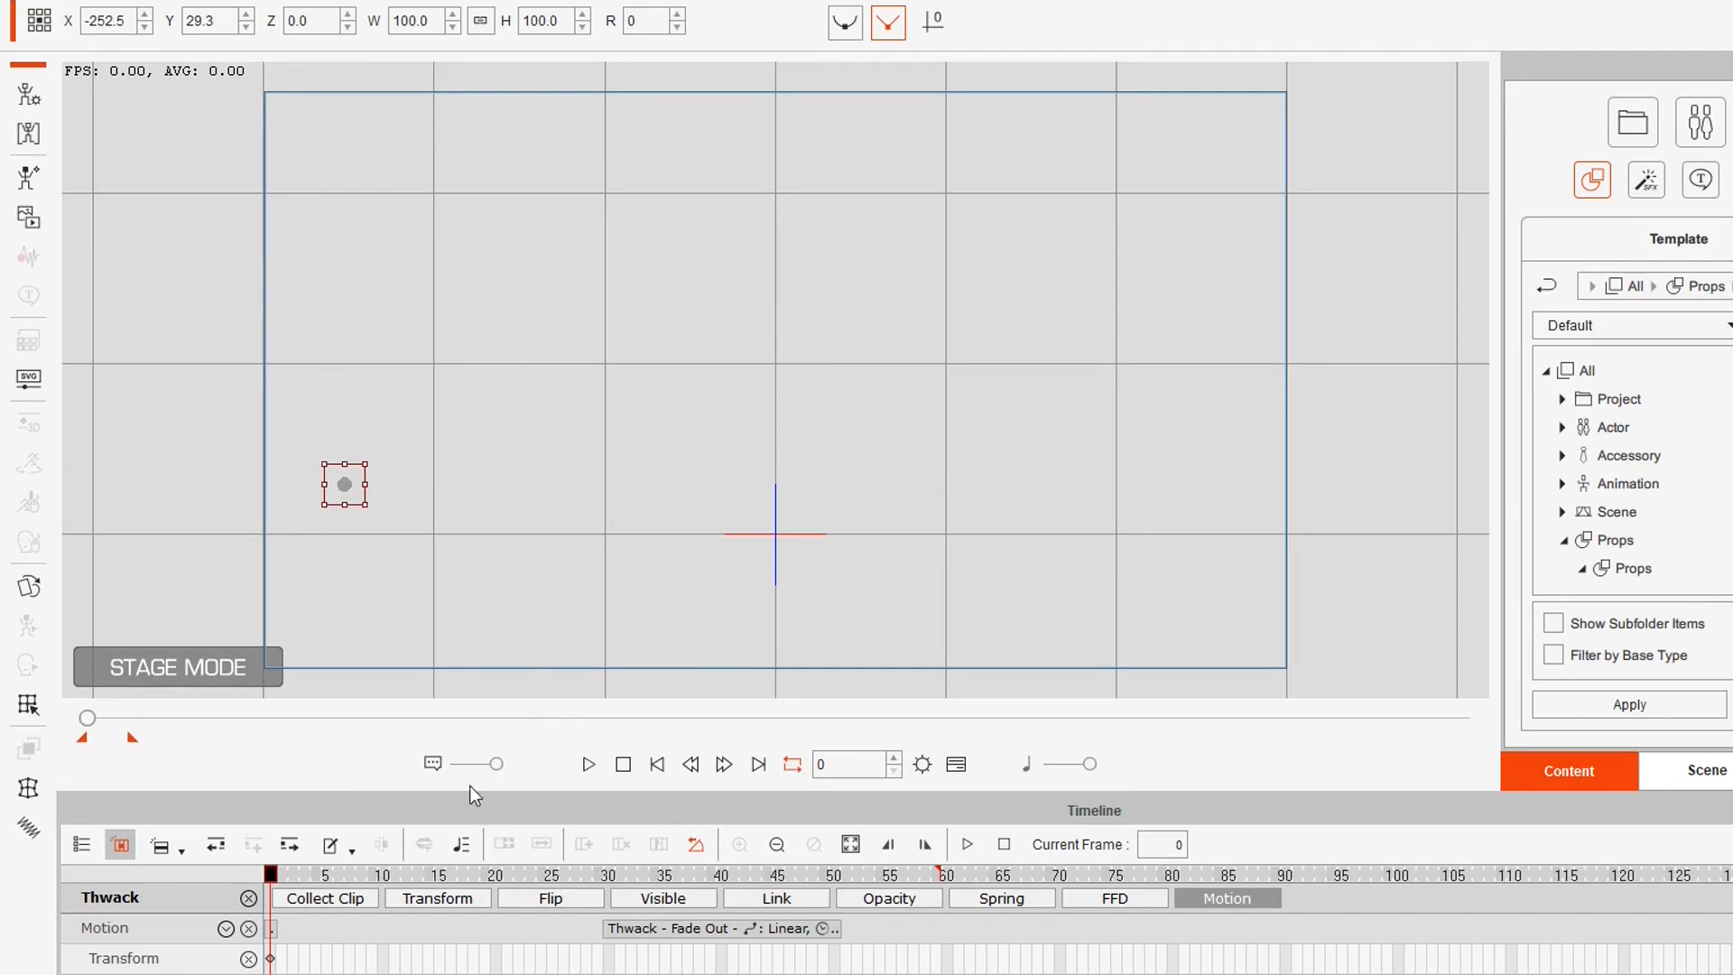
pyautogui.press('space')
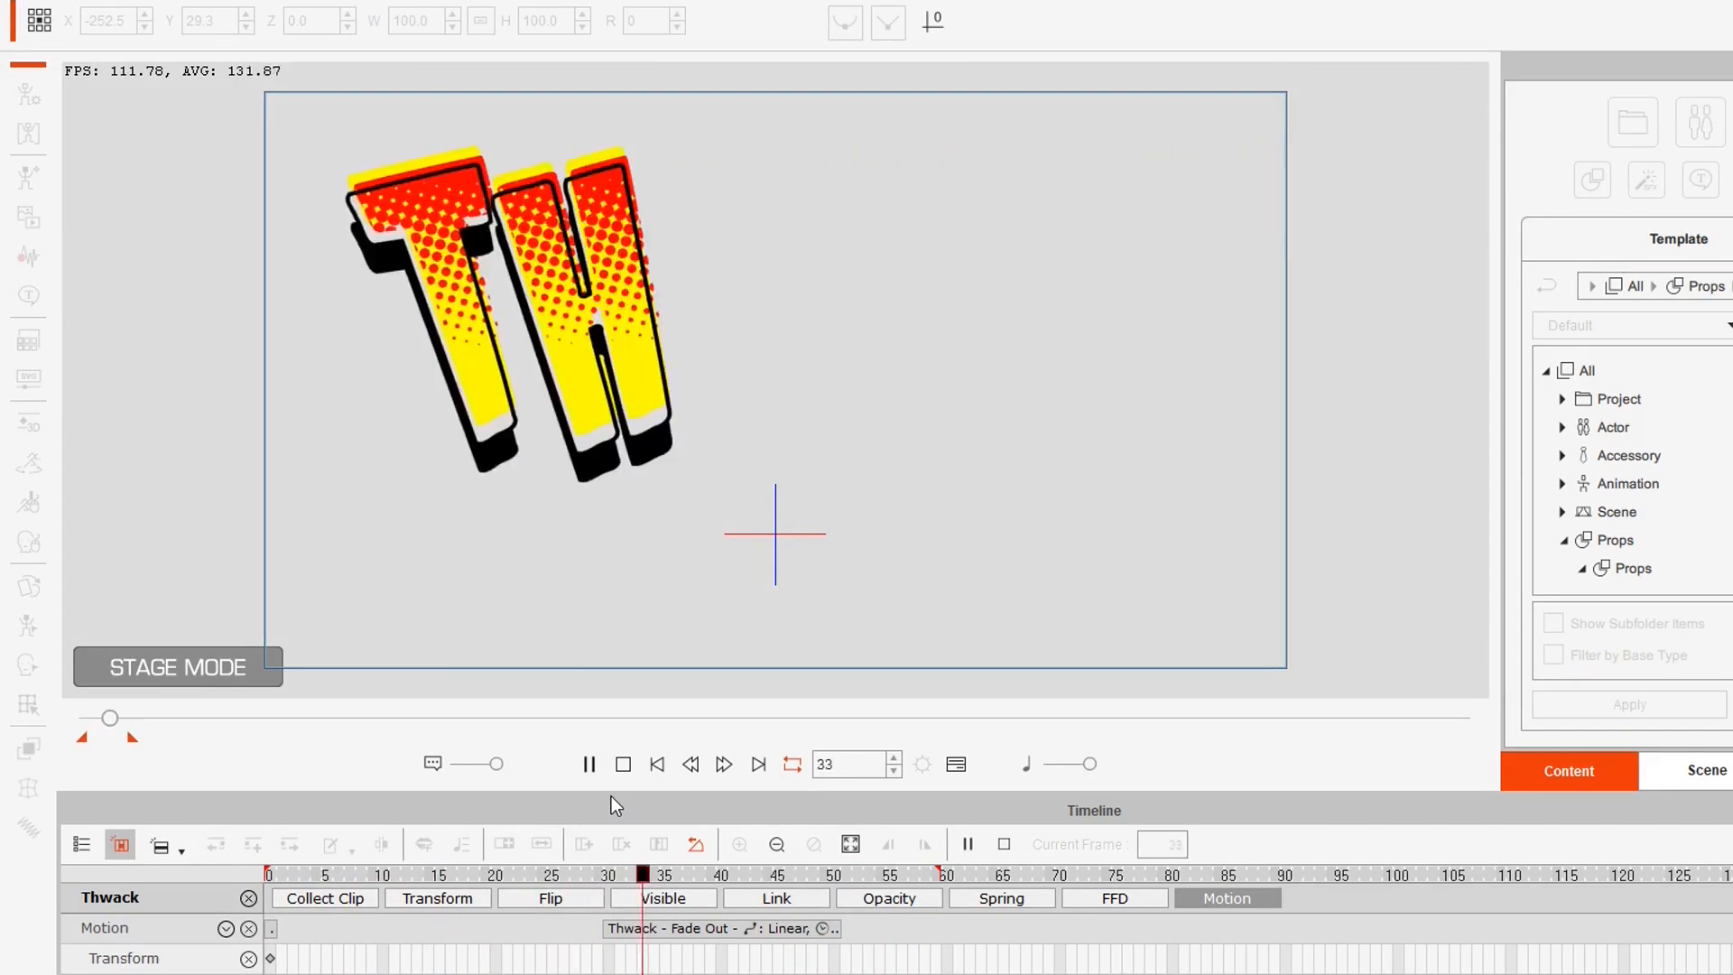
pyautogui.click(654, 766)
pyautogui.click(623, 764)
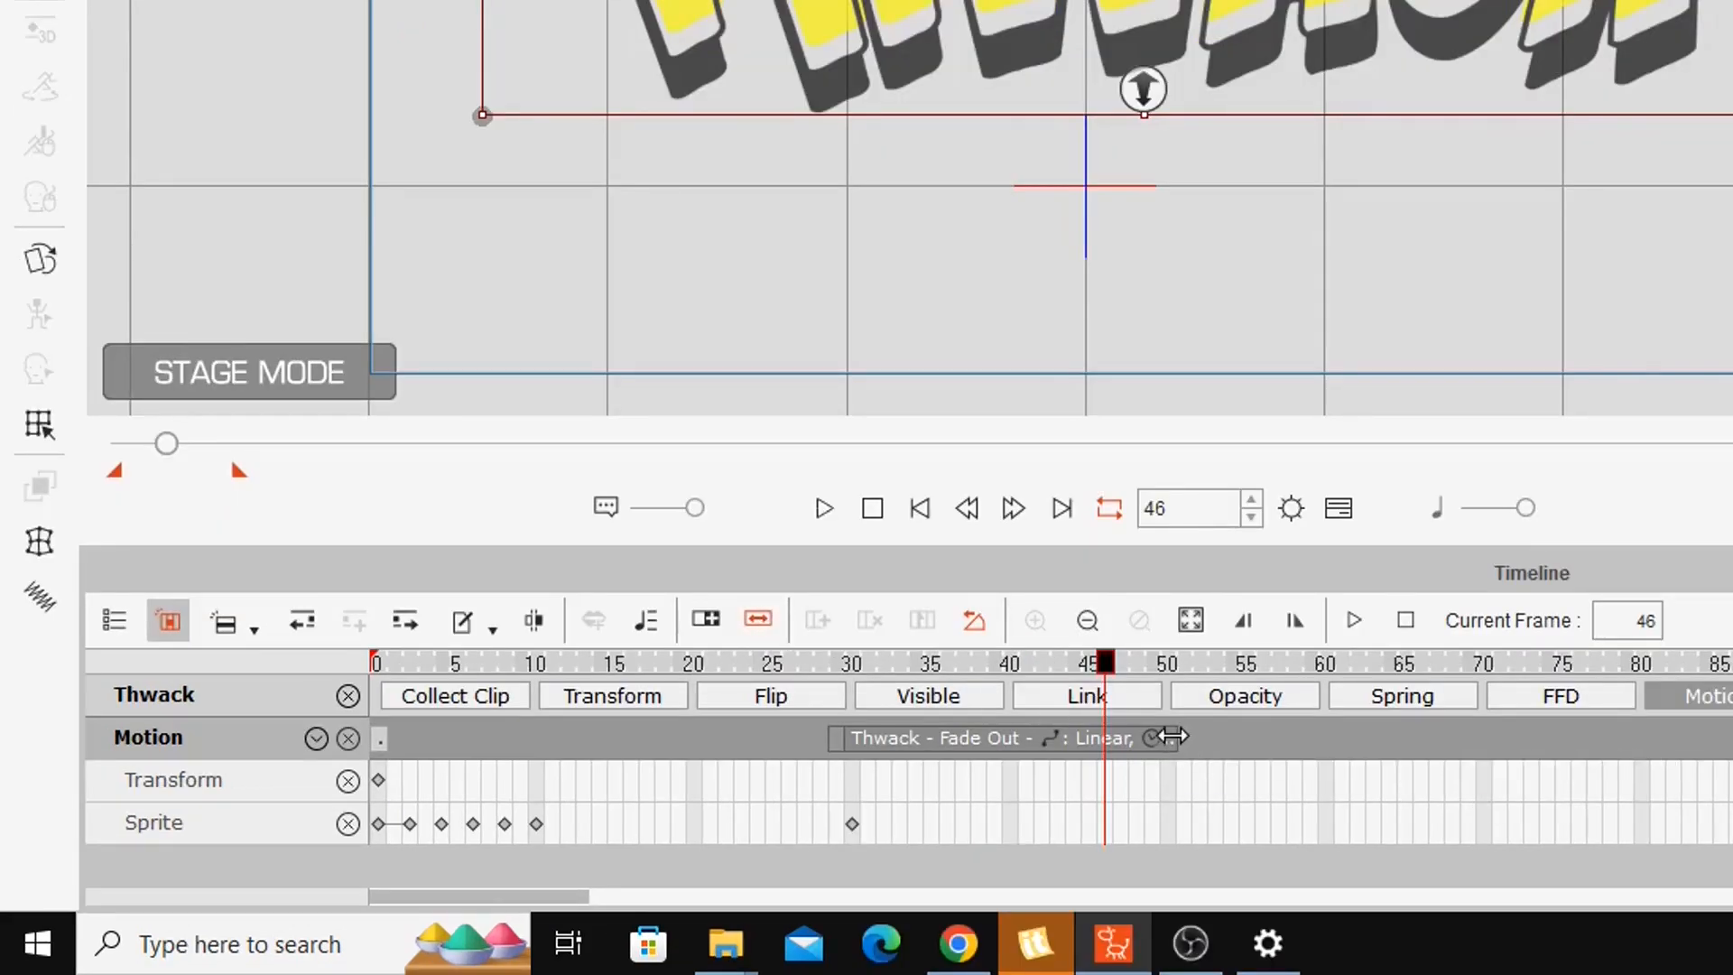
# - Preview the Fade Out clip at different speeds, stretching its end to about frame 100 and shortening it to about frame 35
pyautogui.moveTo(1194, 737); pyautogui.dragTo(1724, 740)
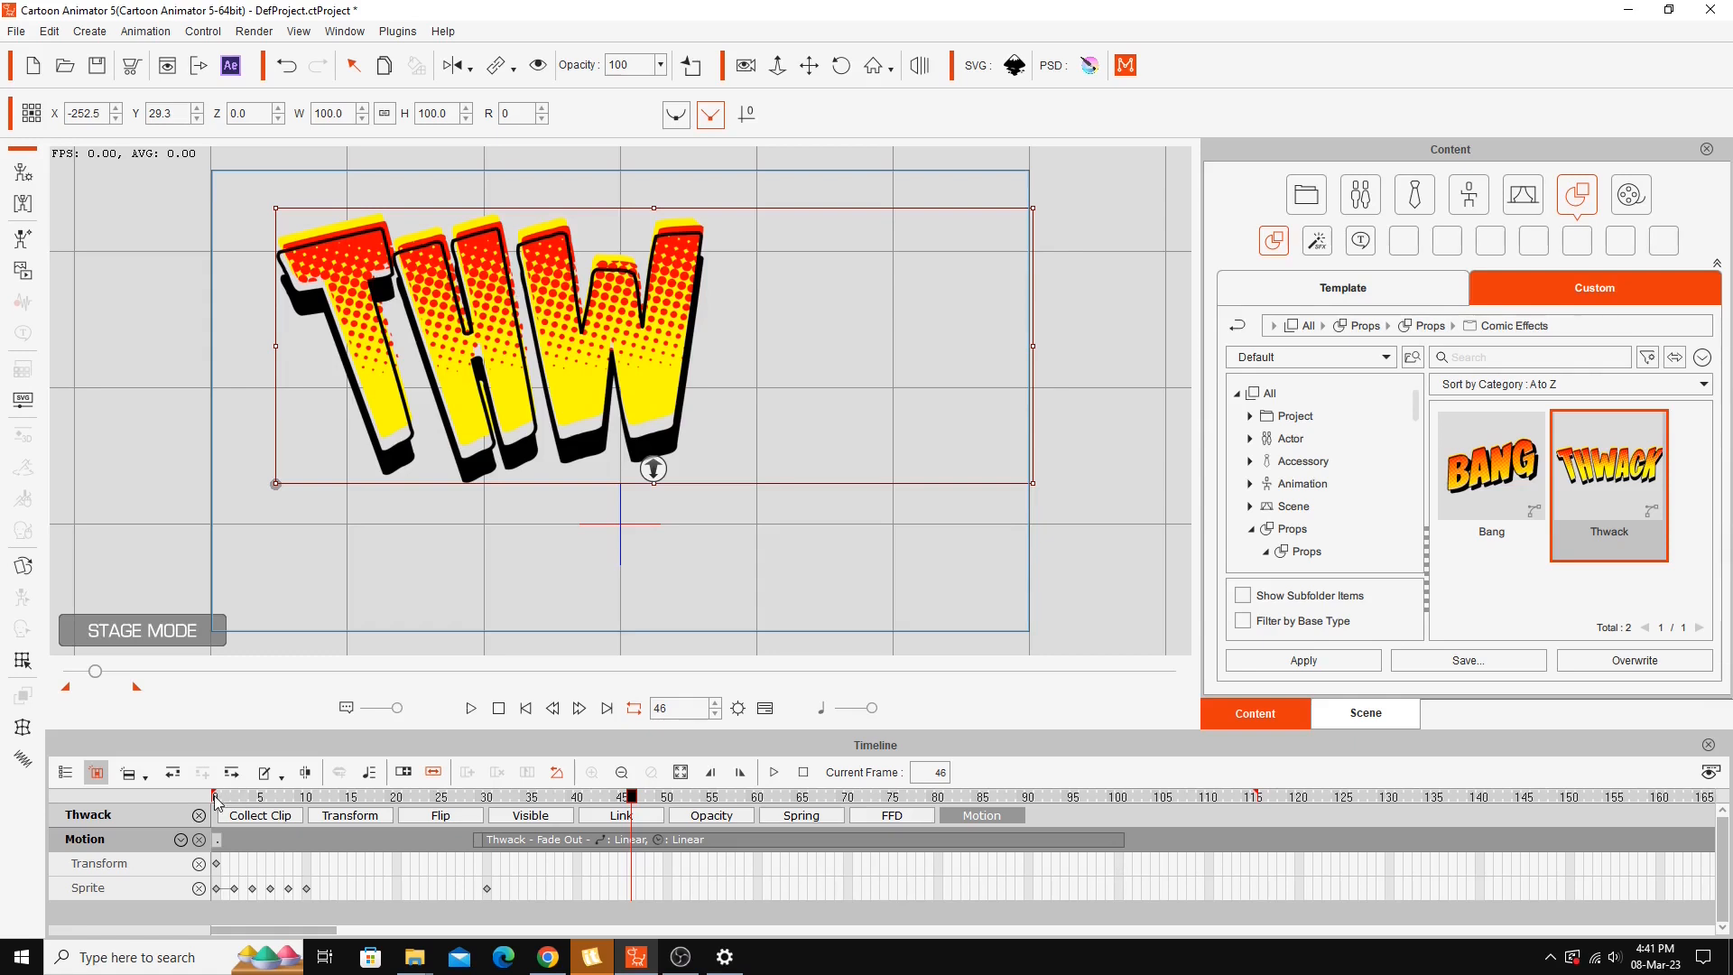
pyautogui.click(470, 707)
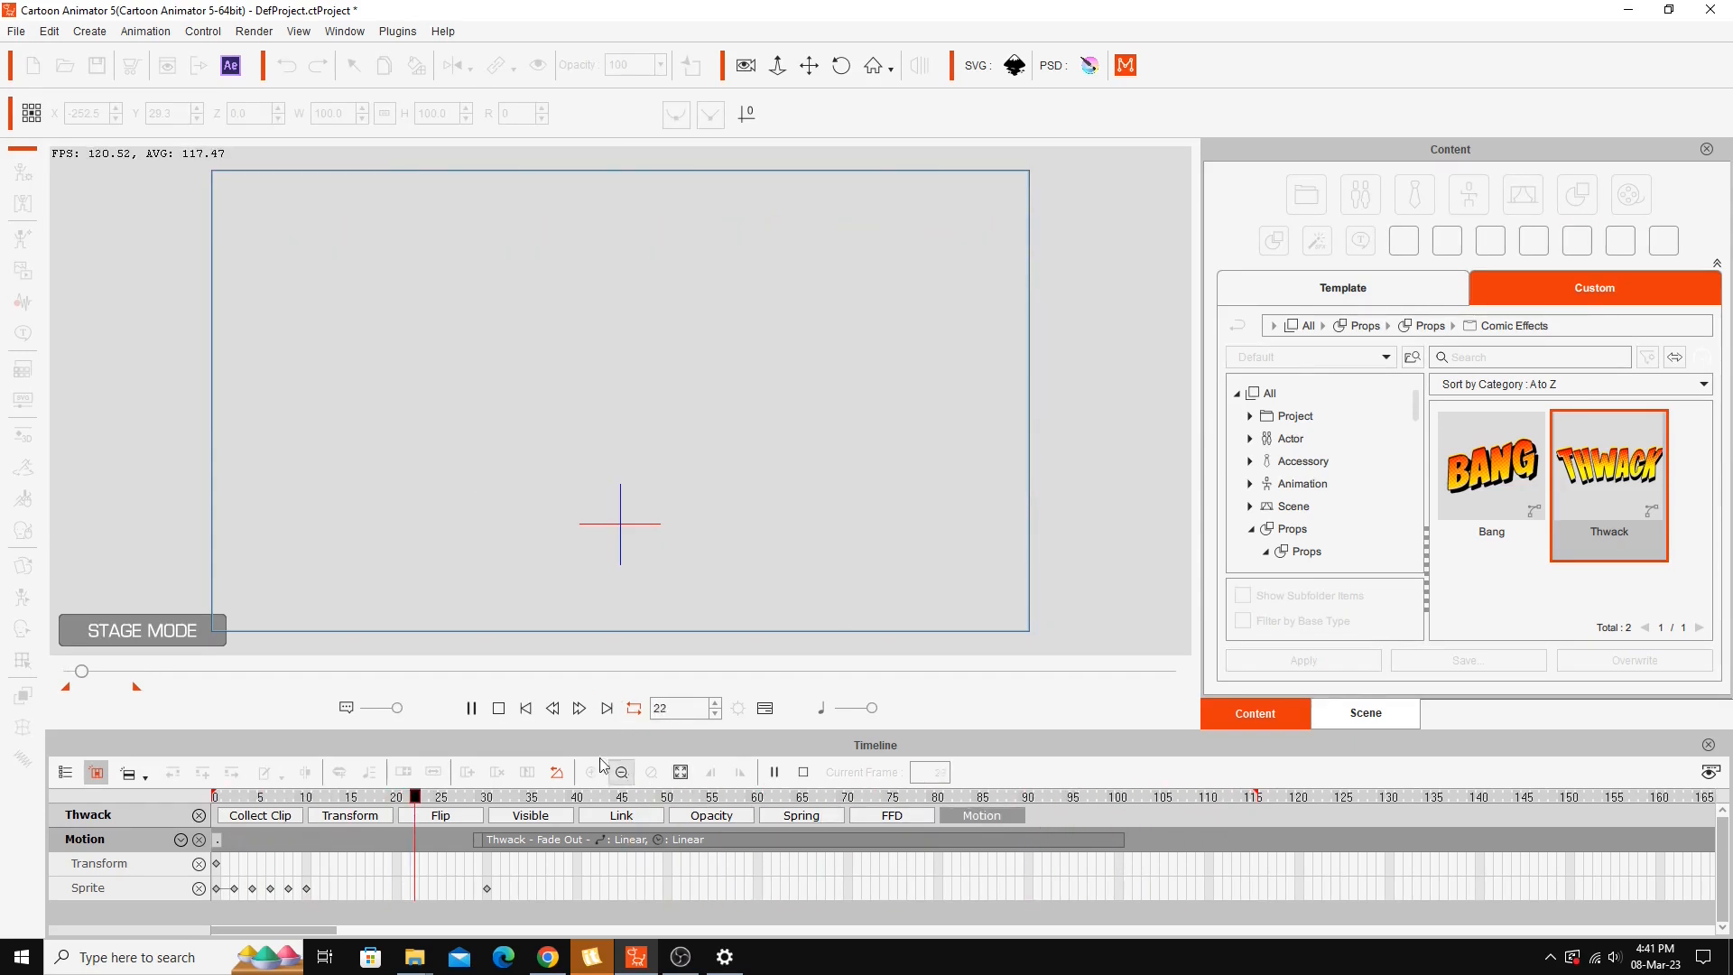
pyautogui.click(497, 709)
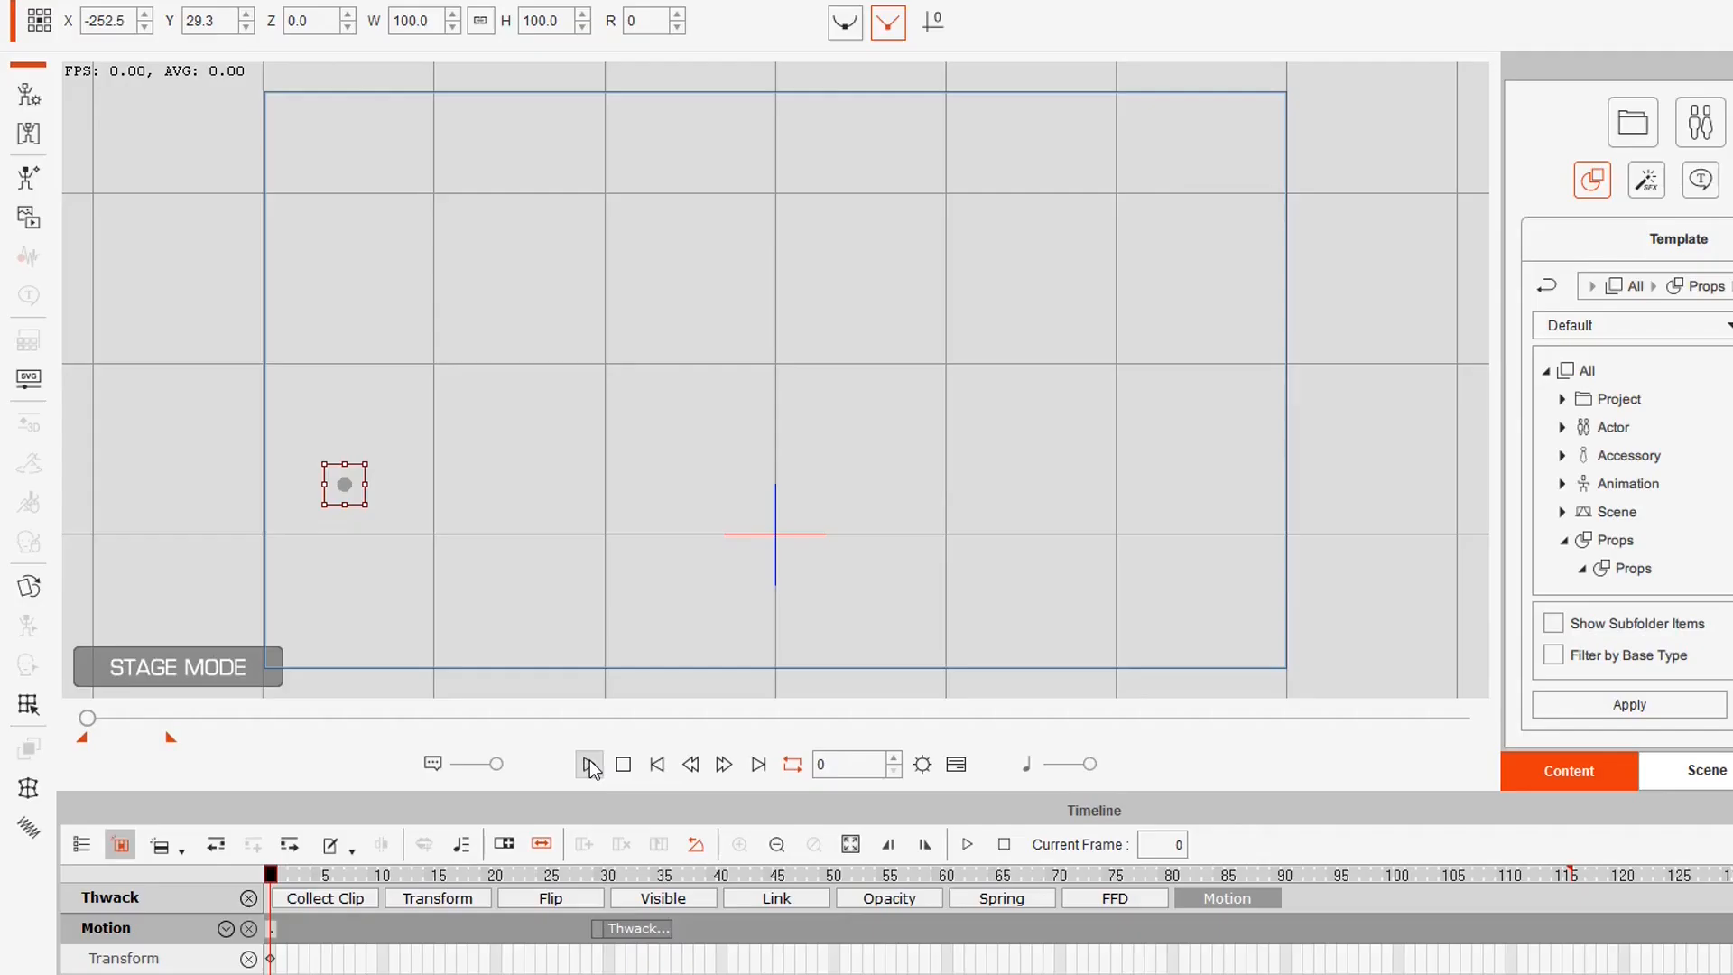
pyautogui.click(589, 765)
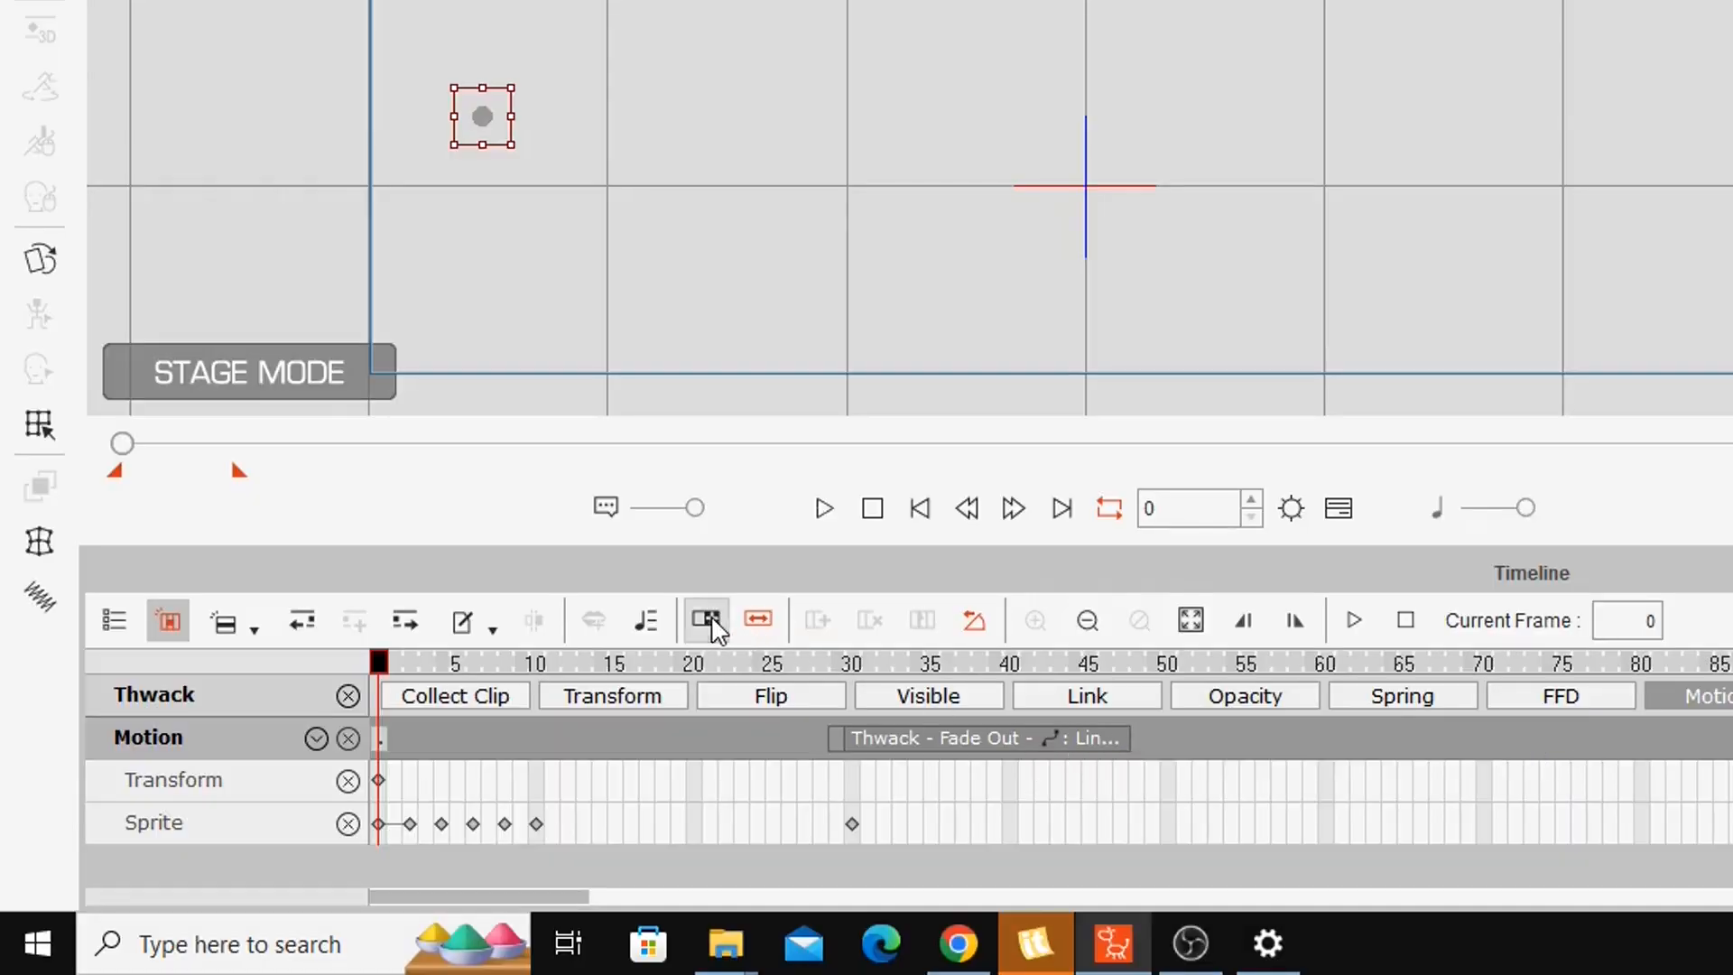
# - Switch the motion clip to loop mode, extend the Fade Out clip to about frame 81, and play the looped animation
pyautogui.moveTo(1147, 741); pyautogui.dragTo(1545, 765)
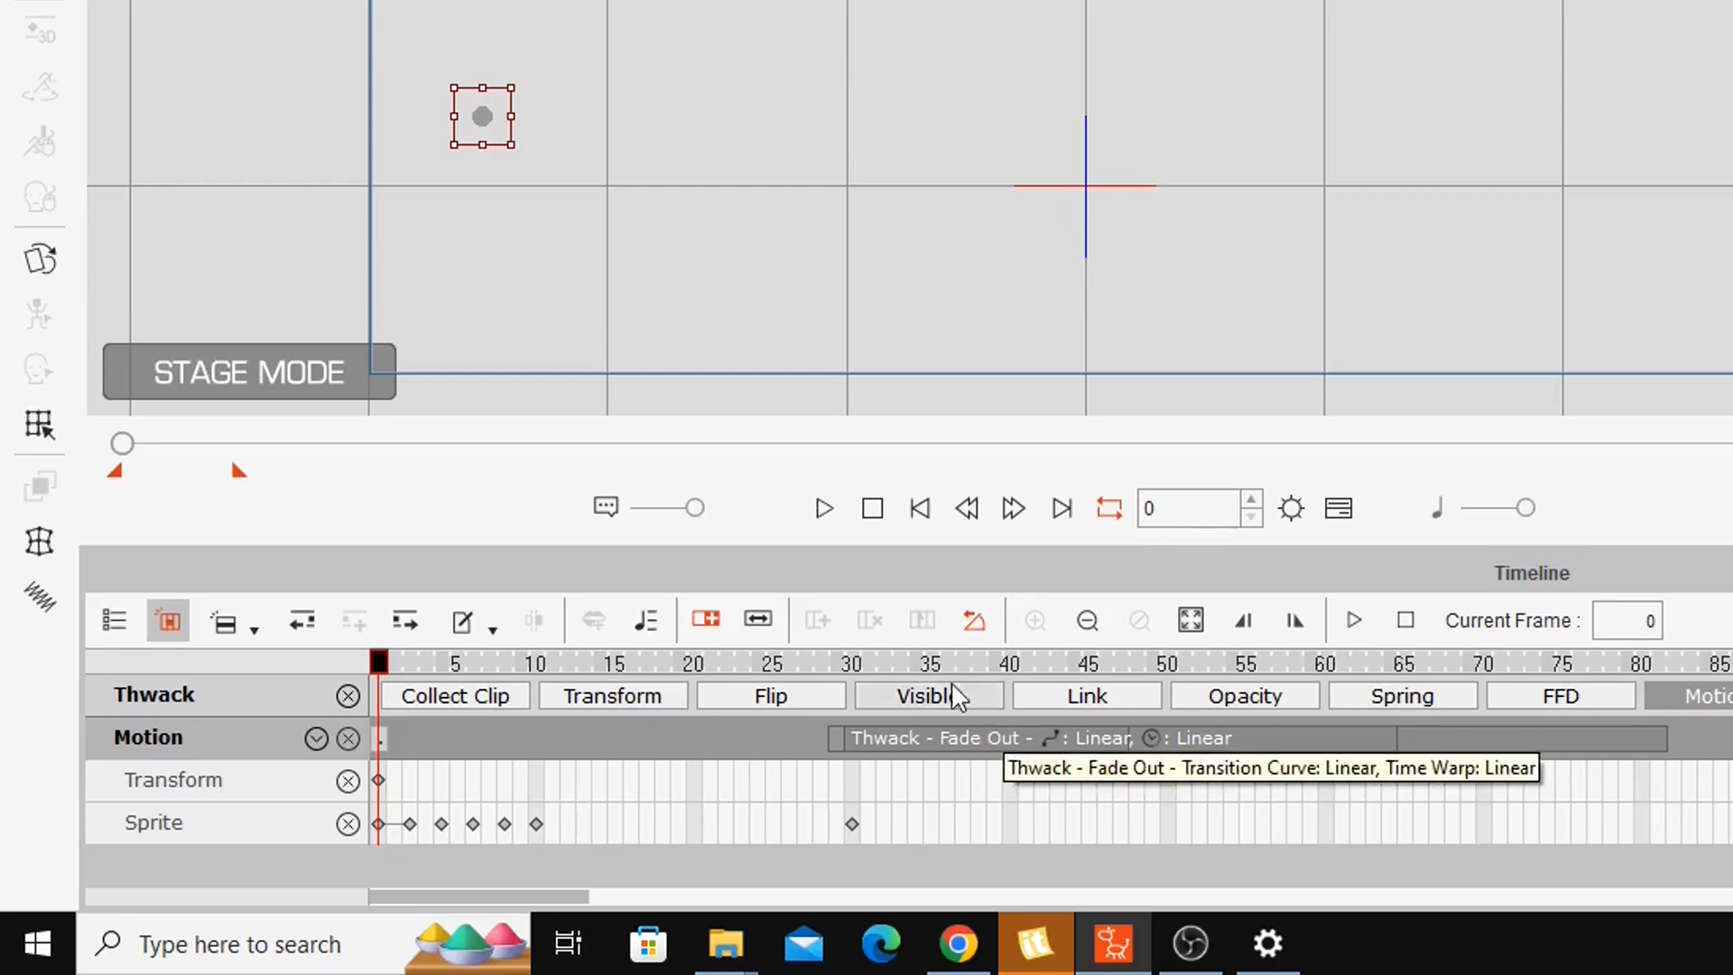
pyautogui.click(822, 518)
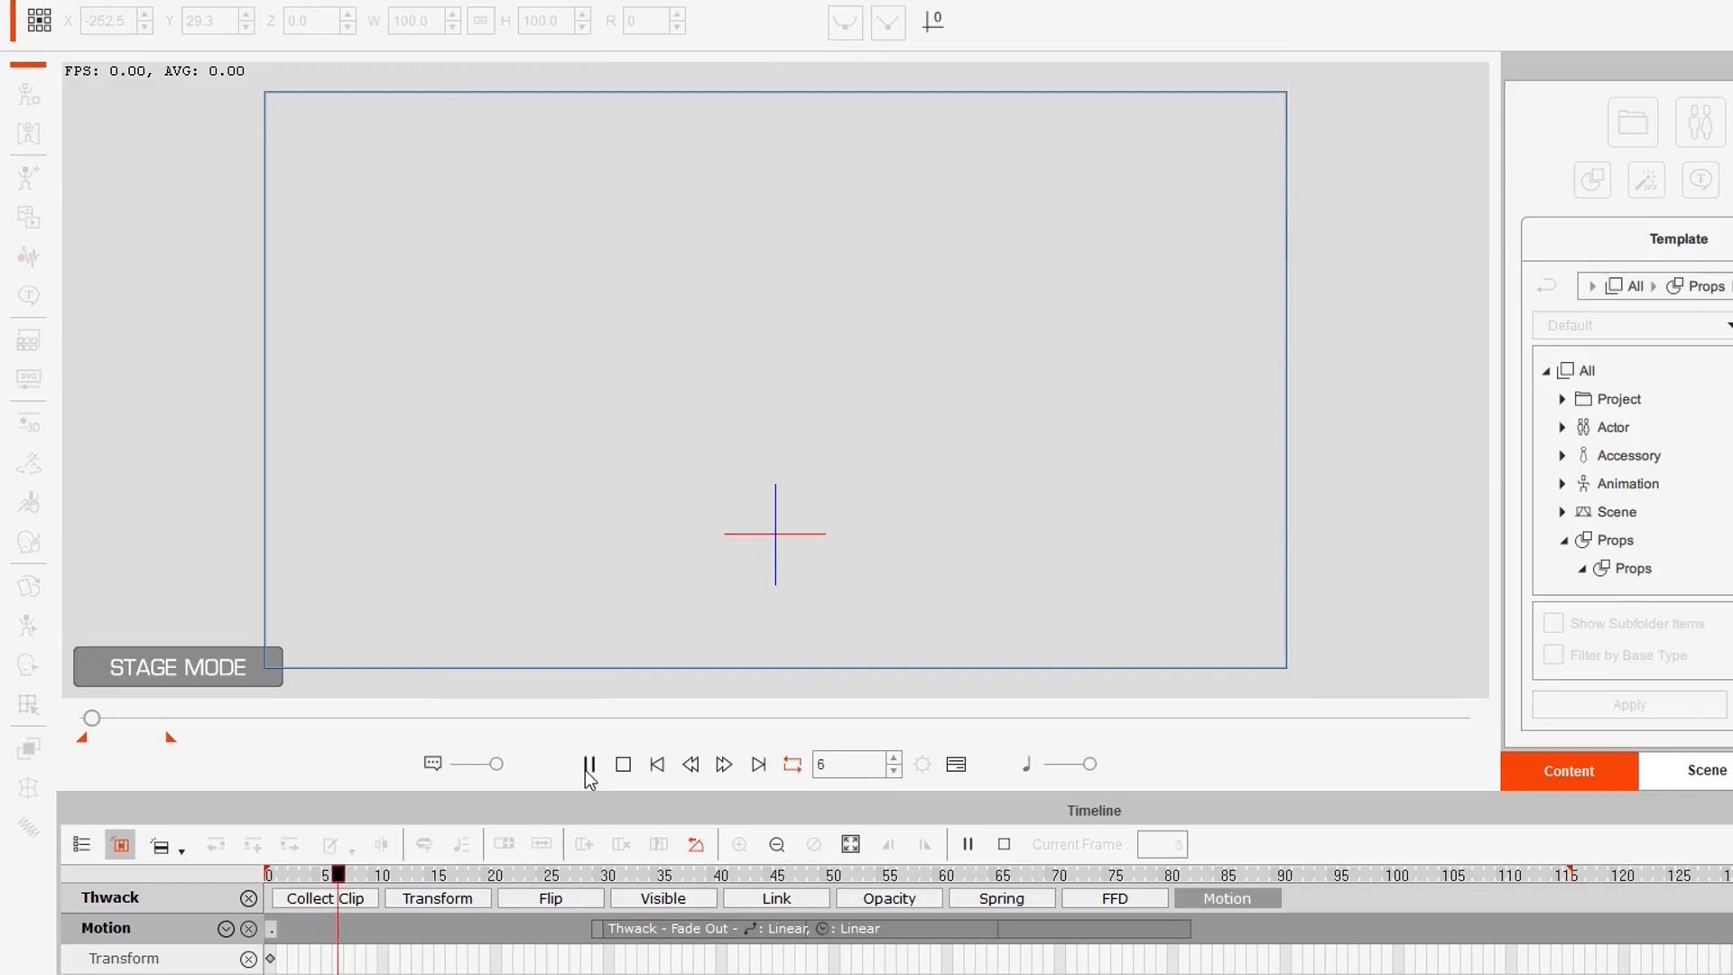